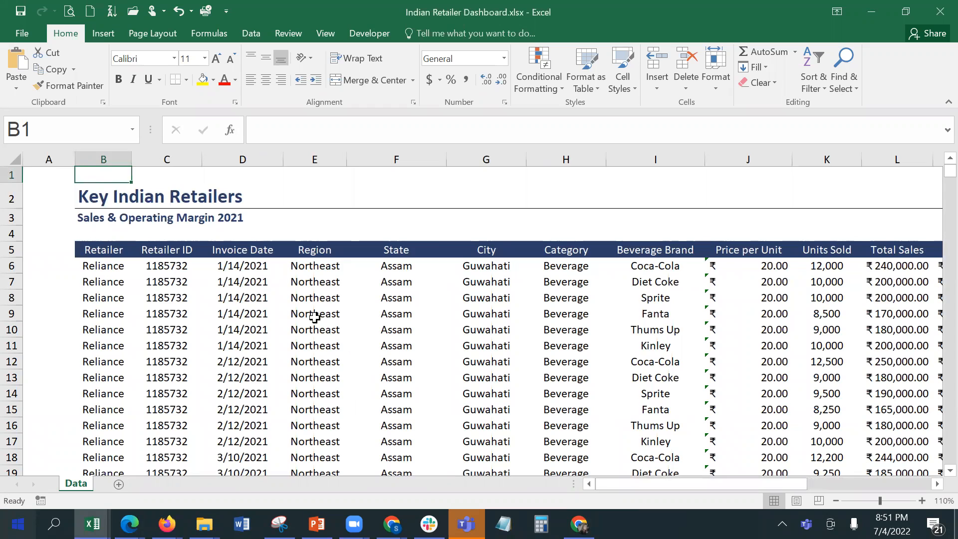
# Step: Select all the data records below the header row, from B6 to the end of the sheet, and review their extent
pyautogui.click(109, 267)
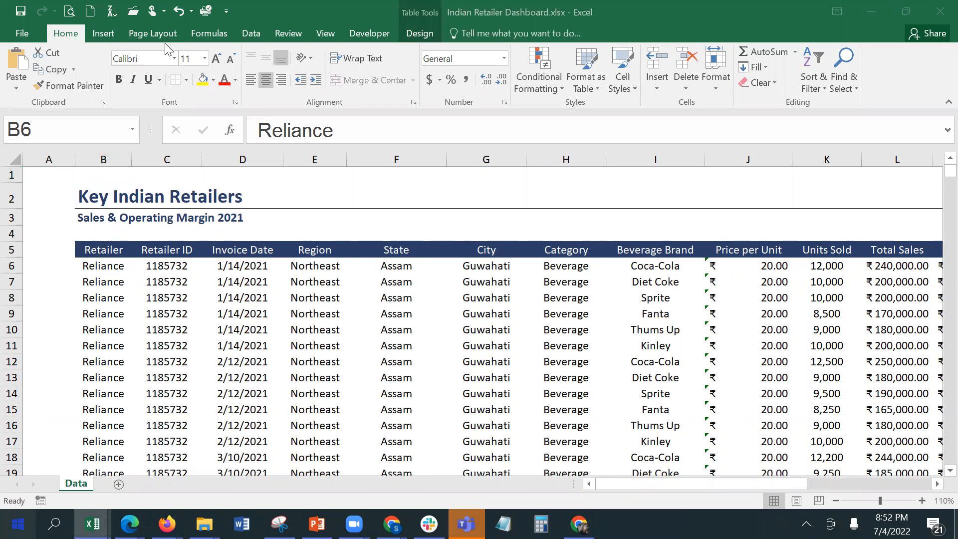
pyautogui.click(246, 36)
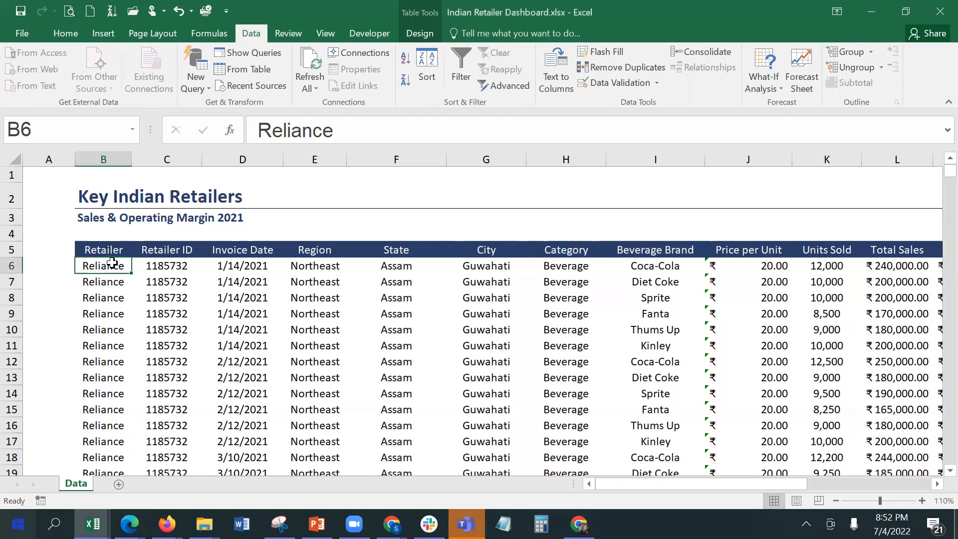
pyautogui.hotkey('ctrl', 'shift', 'End')
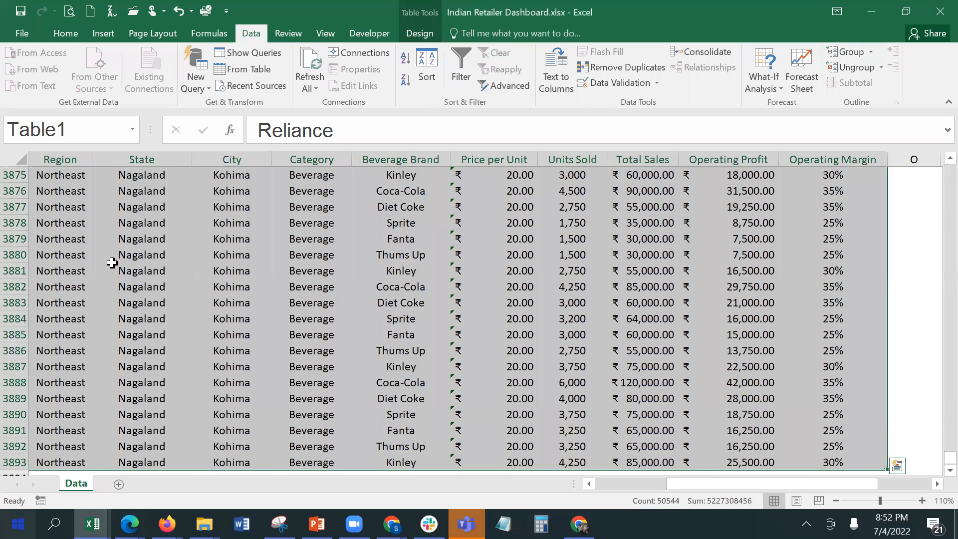
pyautogui.scroll(19, 817, 345)
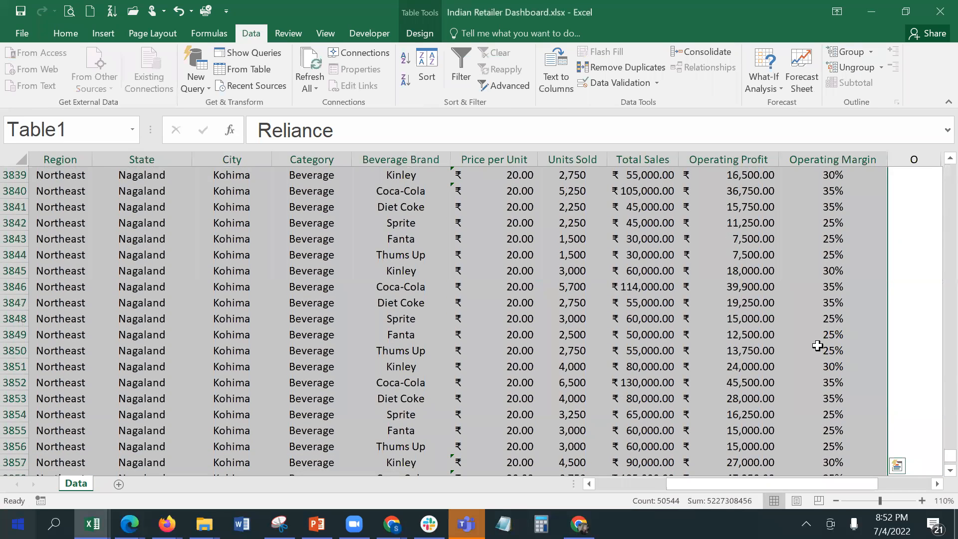
pyautogui.moveTo(949, 452); pyautogui.dragTo(936, 151)
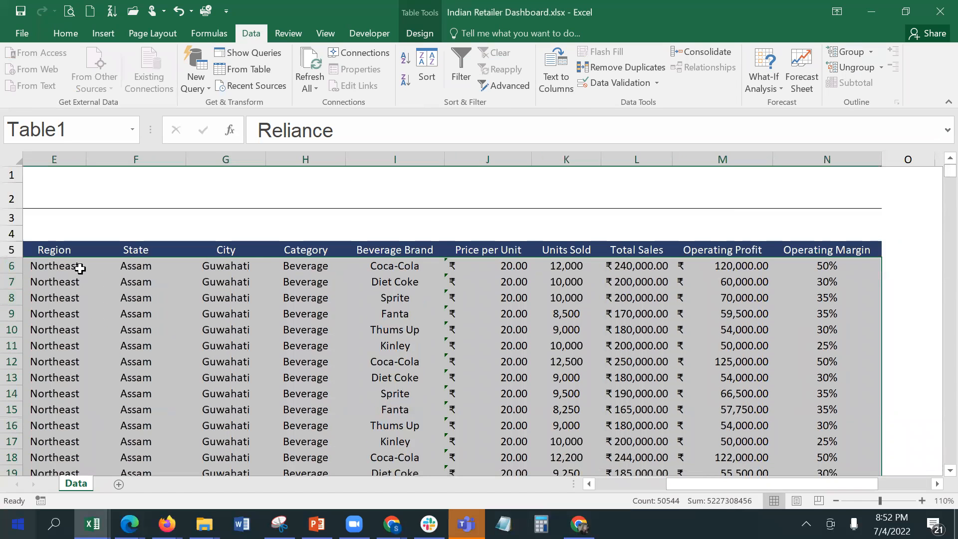
# Step: Select the whole retailer table from the Retailer header in B5 to the last record, including the headers, and review it
pyautogui.moveTo(40, 252); pyautogui.dragTo(328, 350)
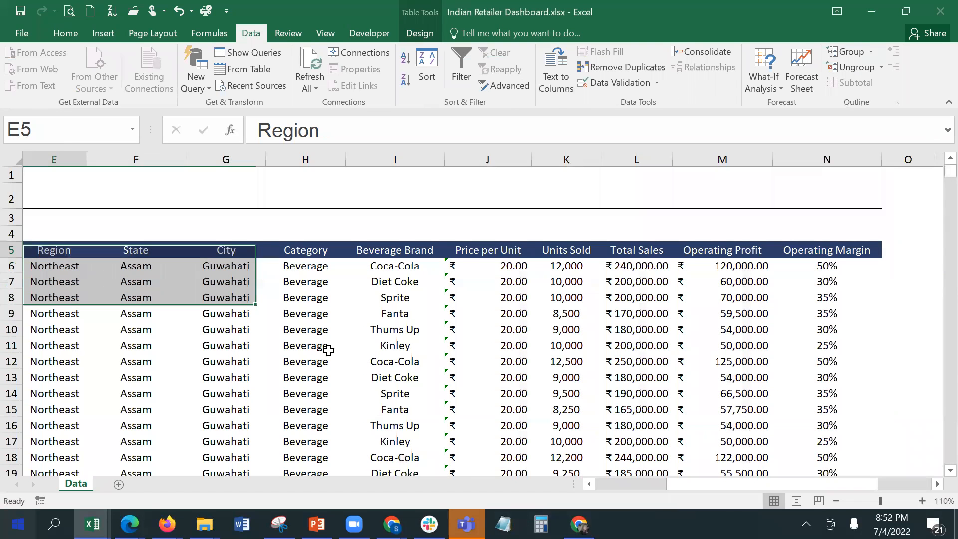
pyautogui.press('Left')
pyautogui.press('Left')
pyautogui.press('Left')
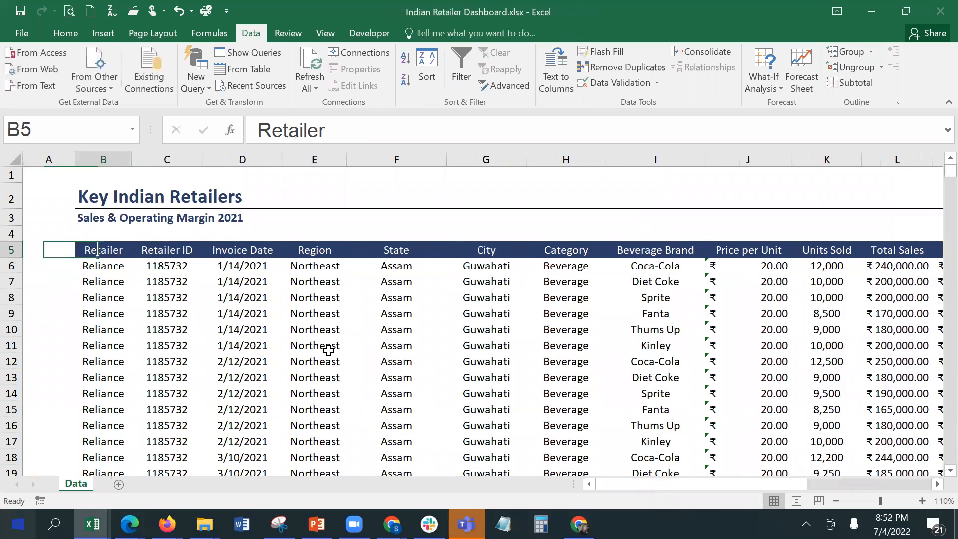
pyautogui.hotkey('ctrl', 'shift', 'Right')
pyautogui.hotkey('ctrl', 'shift', 'Down')
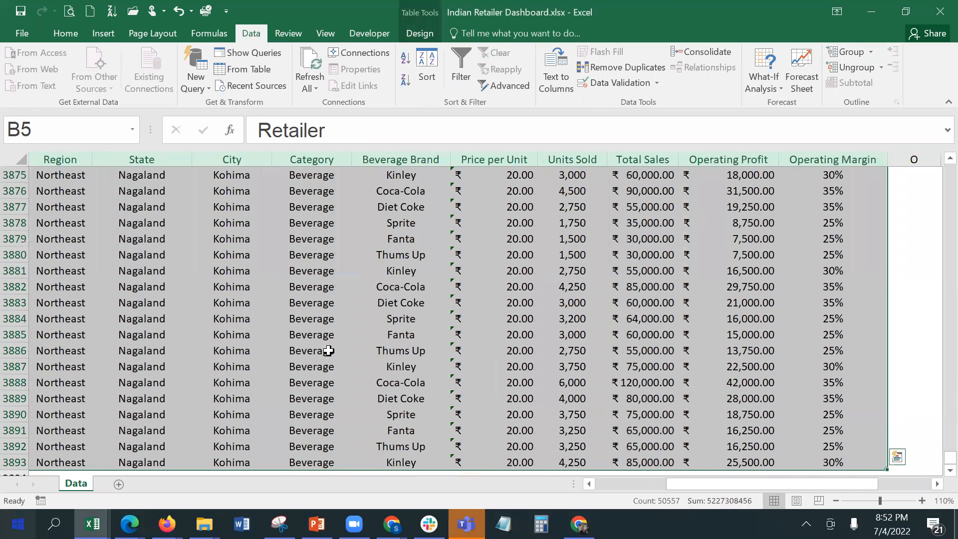
pyautogui.moveTo(949, 457); pyautogui.dragTo(940, 165)
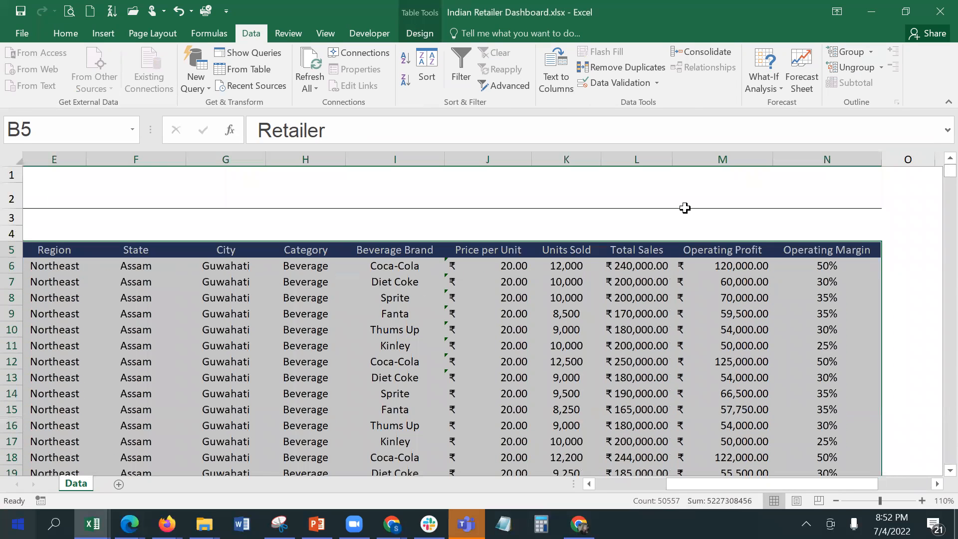
pyautogui.moveTo(693, 488); pyautogui.dragTo(579, 495)
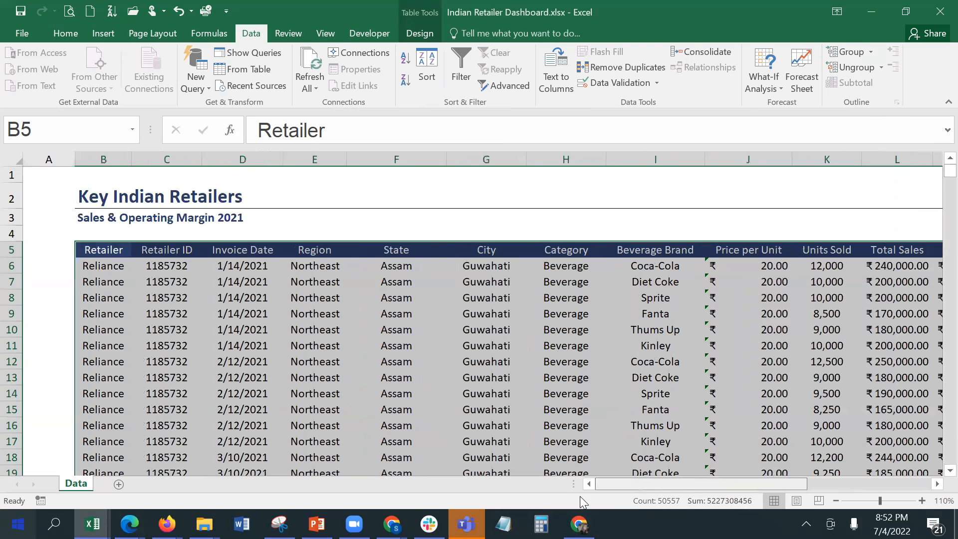
# Step: Delete rows 1 to 4, which hold the sheet titles and blank rows above the table headers
pyautogui.click(11, 234)
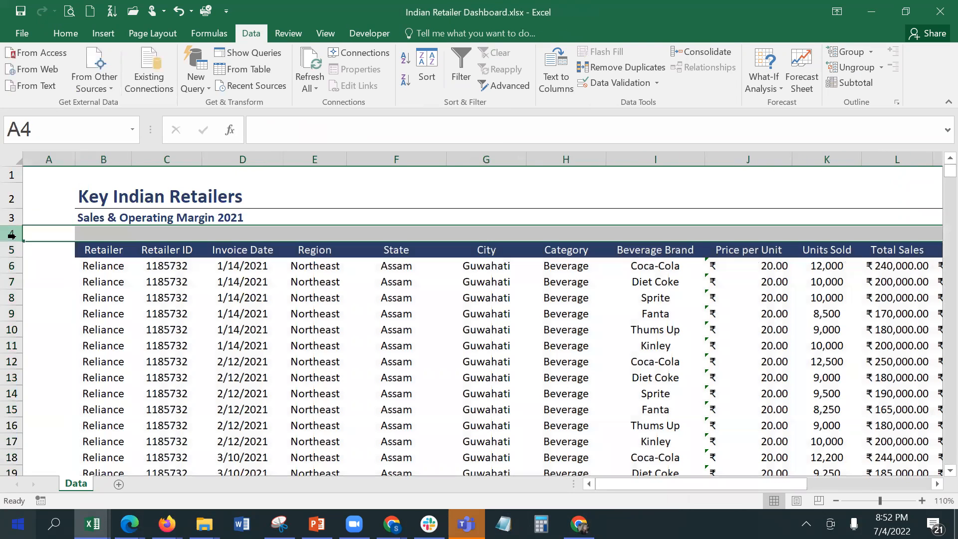
pyautogui.moveTo(6, 235); pyautogui.dragTo(12, 175)
pyautogui.rightClick(11, 175)
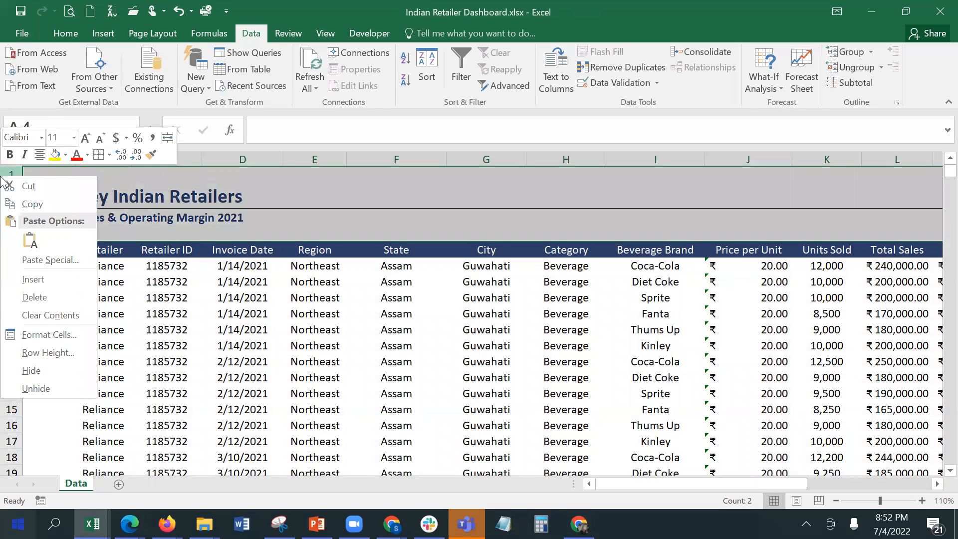
pyautogui.click(25, 297)
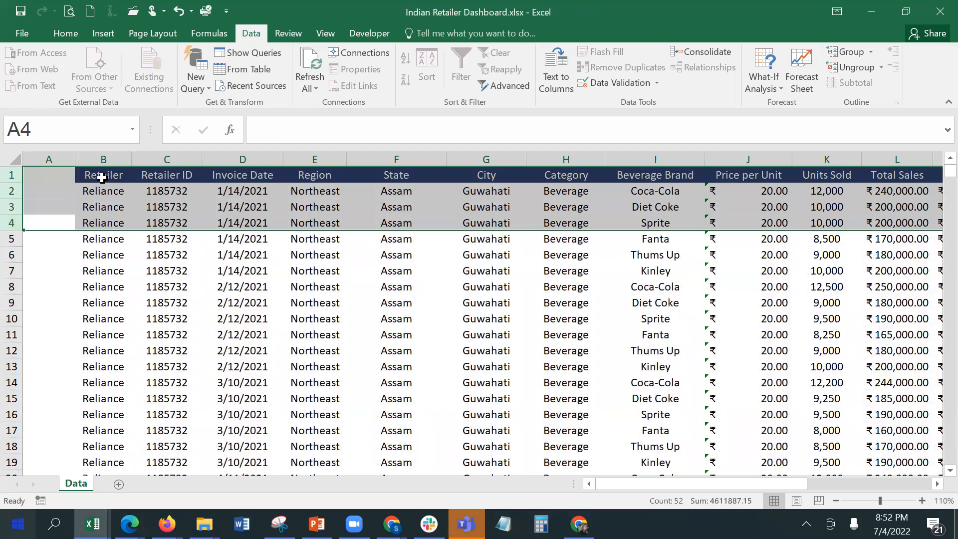
# Step: Delete the empty column A so the retailer table starts at the sheet's first column
pyautogui.click(99, 175)
pyautogui.click(38, 157)
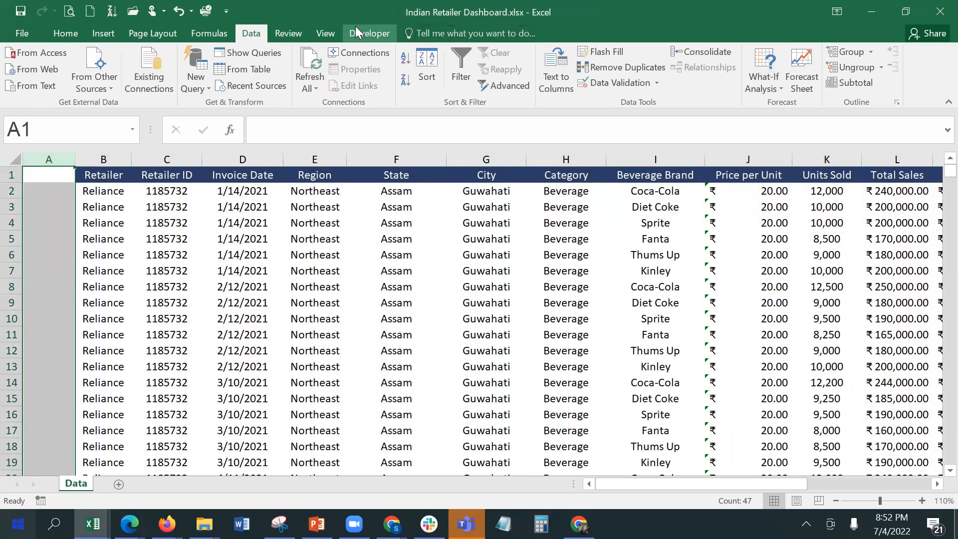
pyautogui.click(56, 38)
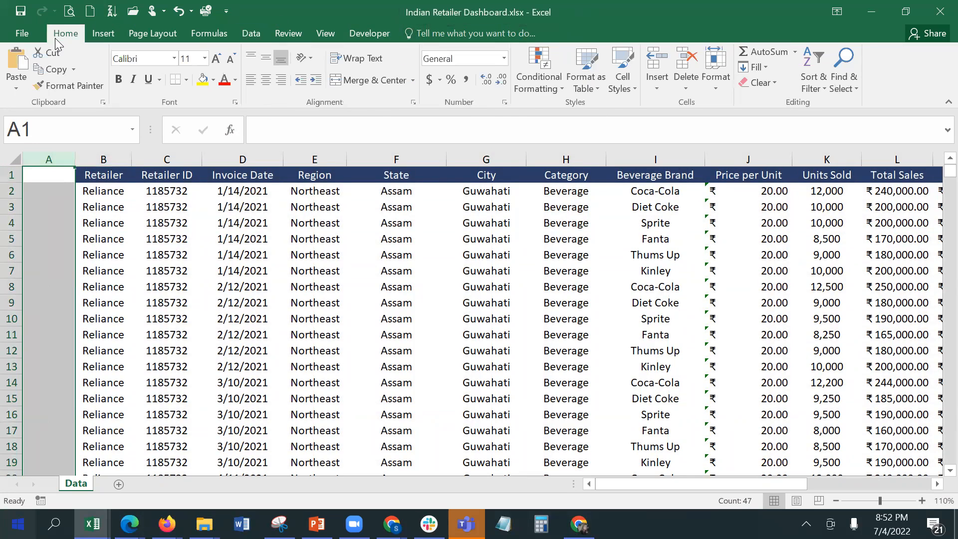
pyautogui.click(686, 62)
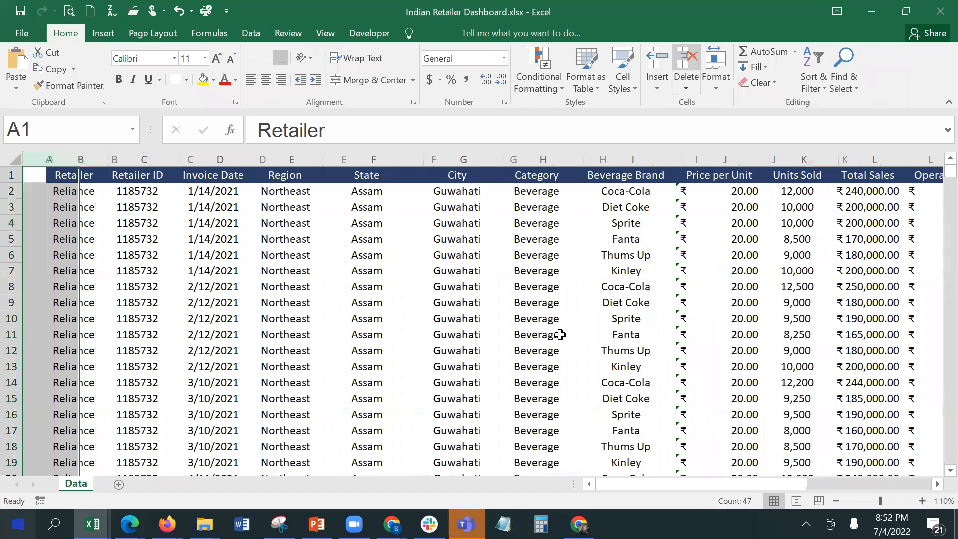
# Step: Select all the table's records from A2 down and format them with the first black style among the Light table styles
pyautogui.click(62, 195)
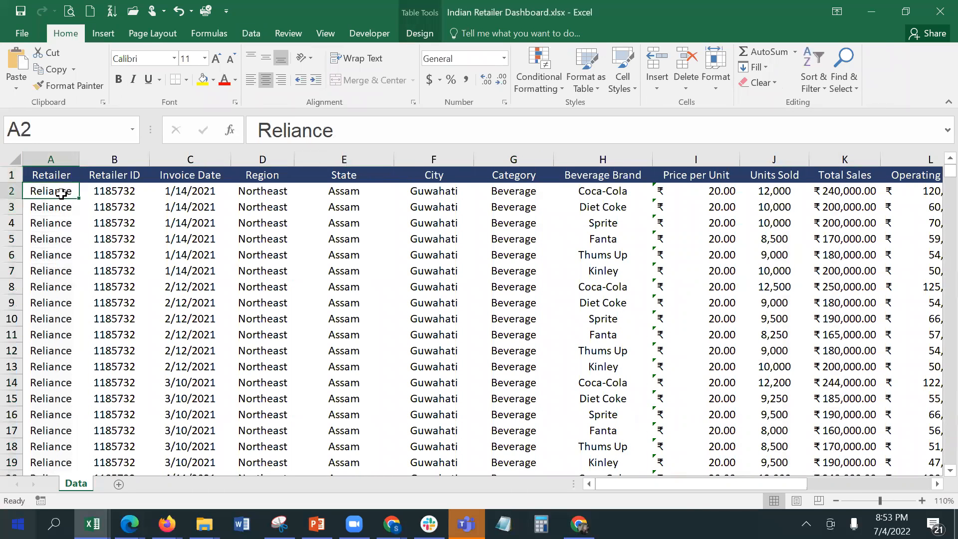
pyautogui.hotkey('ctrl', 'shift', 'End')
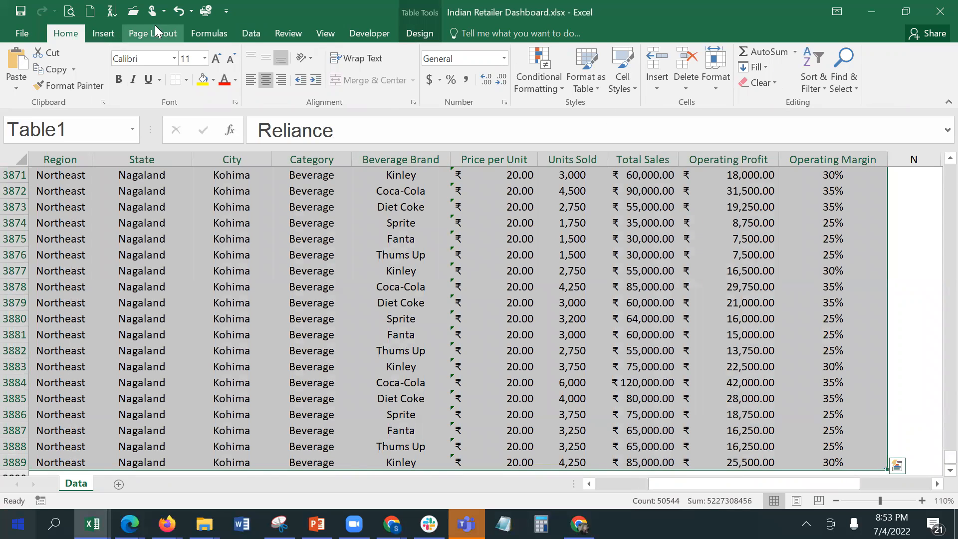
pyautogui.click(251, 35)
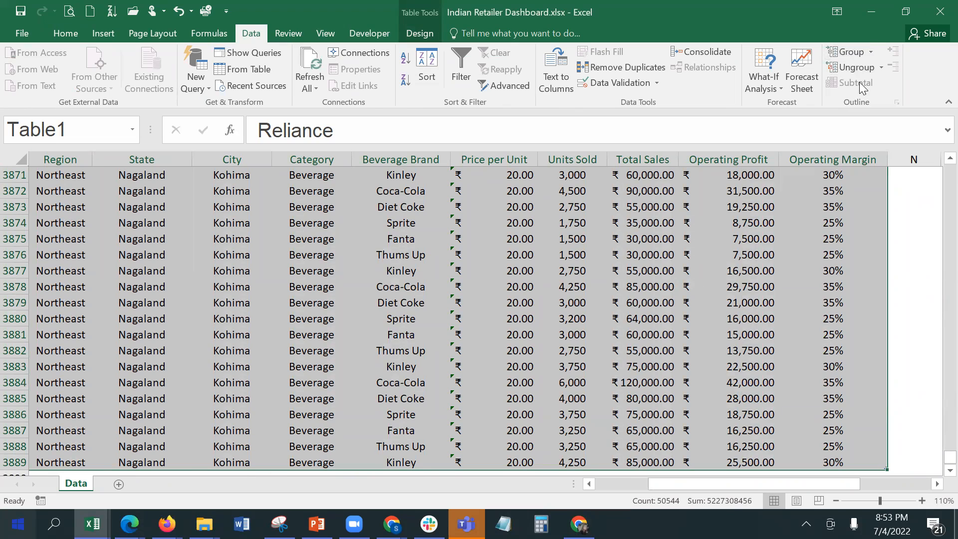
pyautogui.click(77, 30)
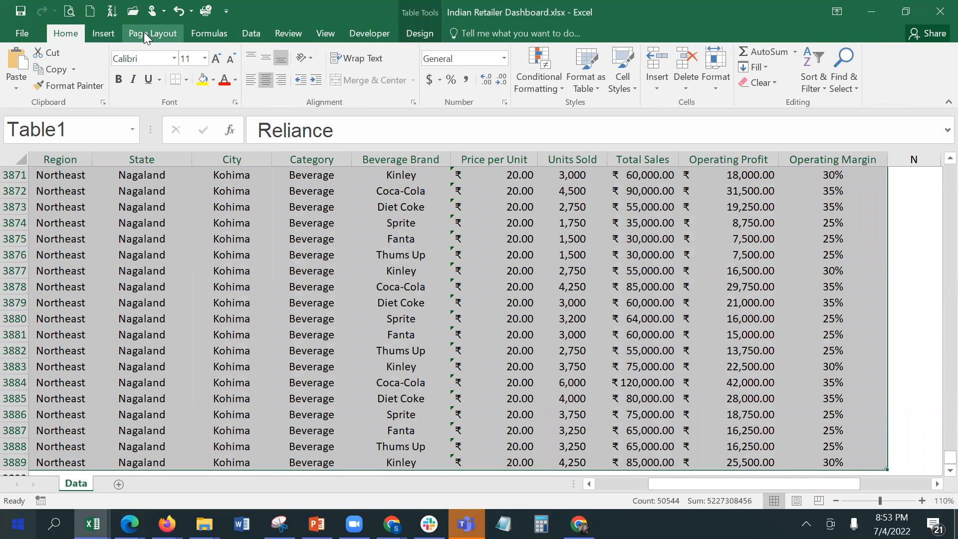
pyautogui.click(585, 84)
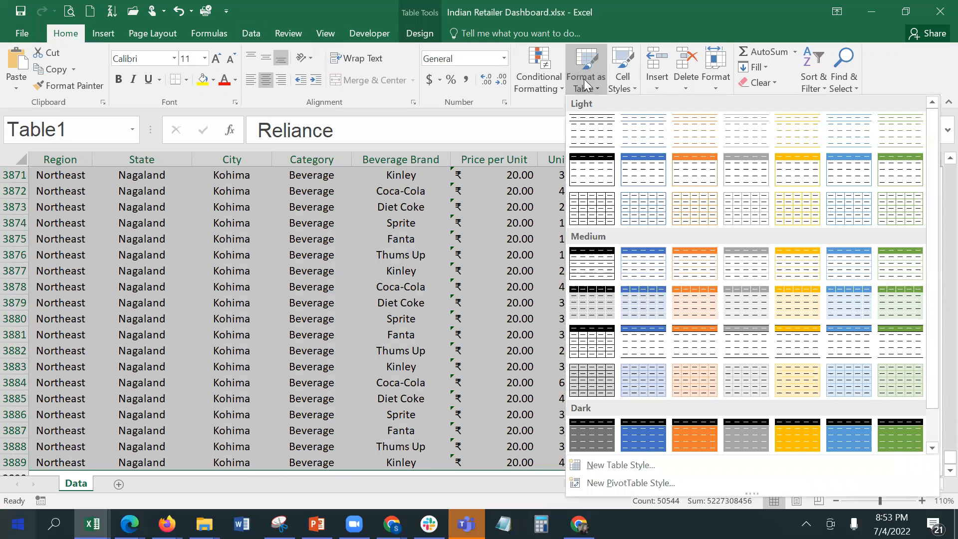
pyautogui.click(591, 122)
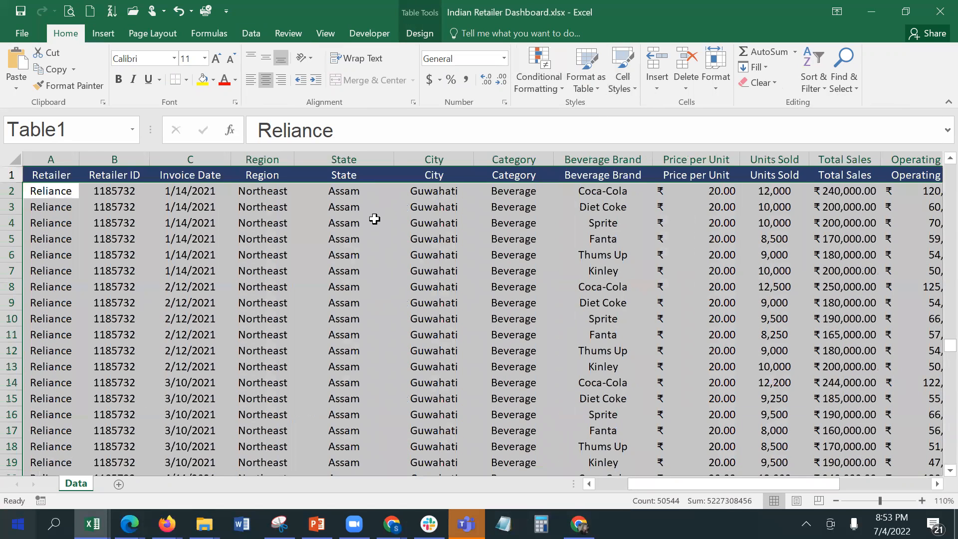
# Step: Look through the retailer records and turn on the total row for the table
pyautogui.click(251, 33)
pyautogui.click(330, 215)
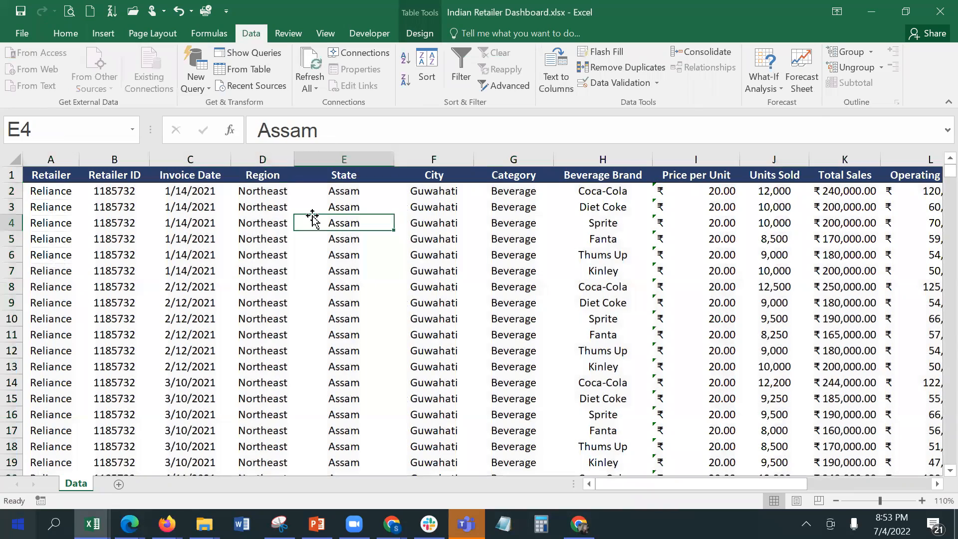
pyautogui.scroll(-20, 412, 339)
pyautogui.scroll(-20, 409, 323)
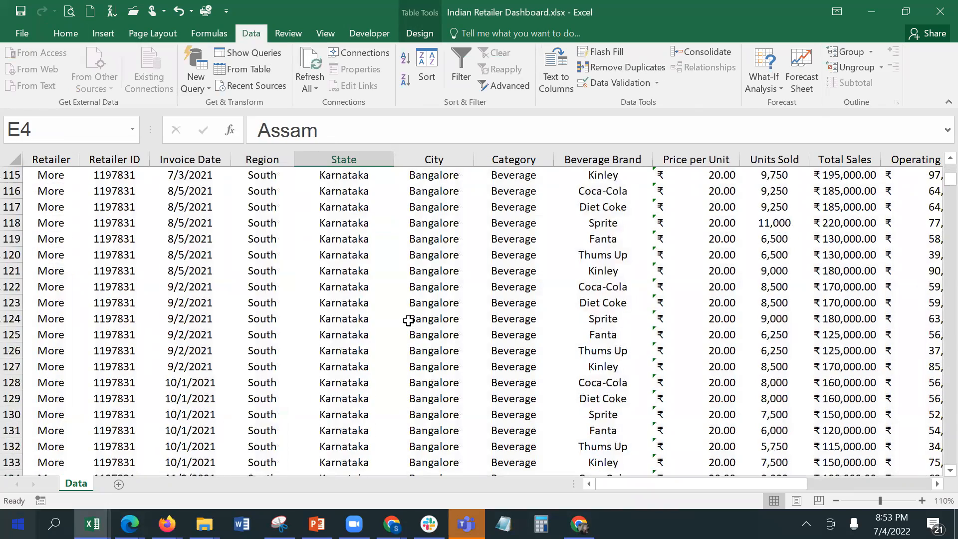
pyautogui.scroll(-1, 408, 318)
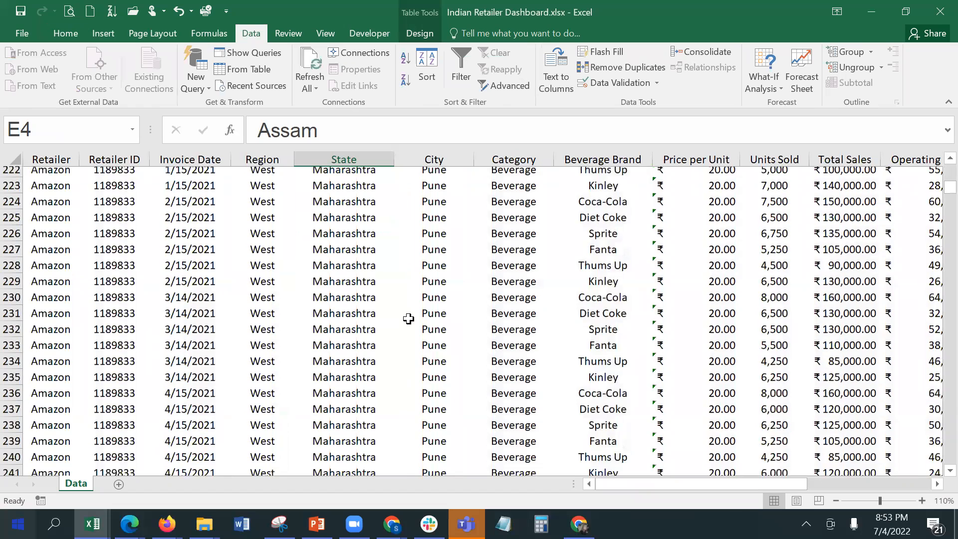
pyautogui.scroll(12, 407, 317)
pyautogui.click(417, 34)
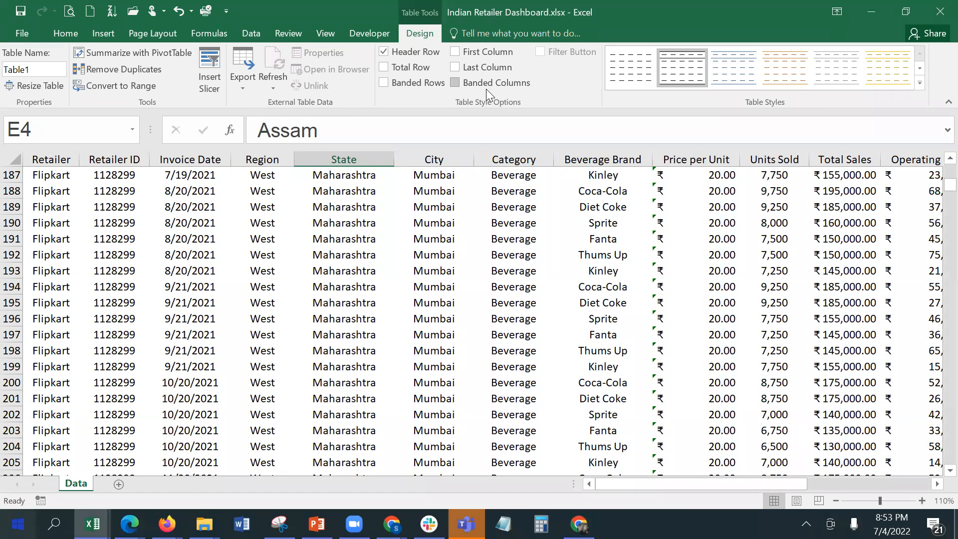
pyautogui.click(403, 67)
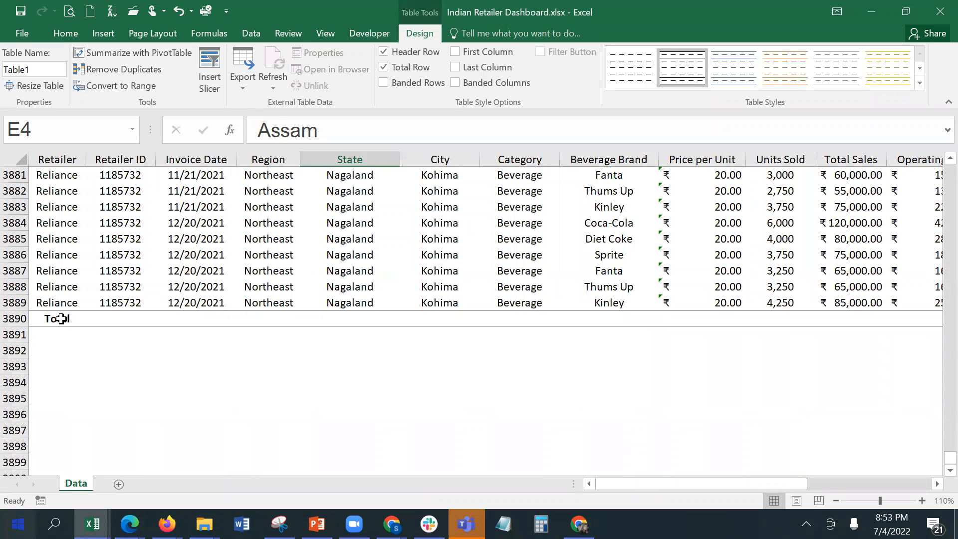
# Step: Check the total row out to the columns beyond Operating Margin, and delete columns P to AE, which contain stray figures
pyautogui.moveTo(631, 481); pyautogui.dragTo(873, 480)
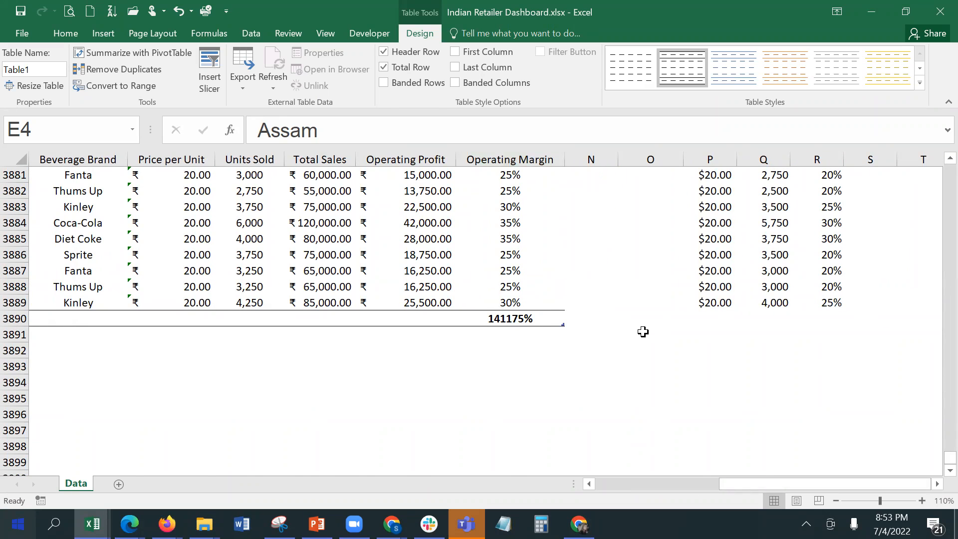
pyautogui.scroll(8, 644, 331)
pyautogui.scroll(20, 644, 331)
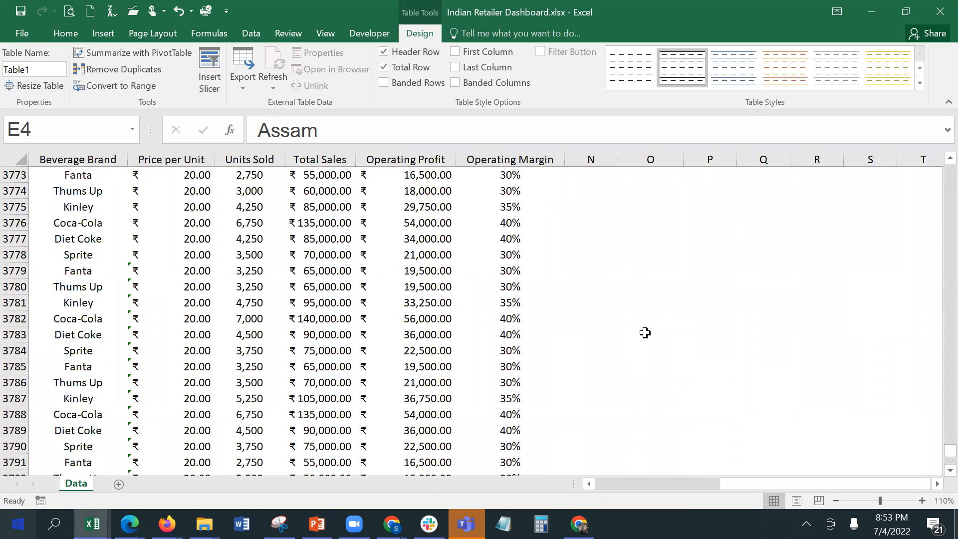
pyautogui.moveTo(949, 446); pyautogui.dragTo(933, 129)
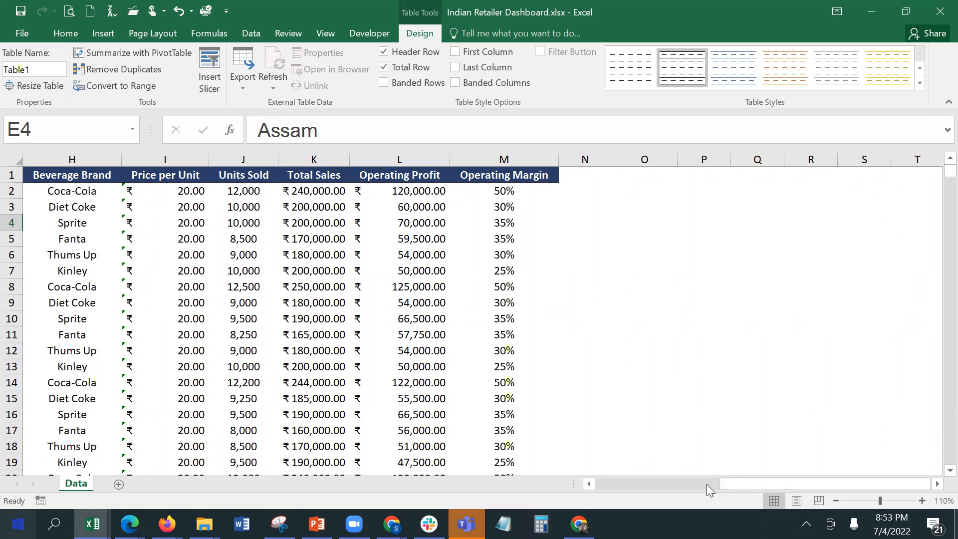
pyautogui.hscroll(2, 502, 204)
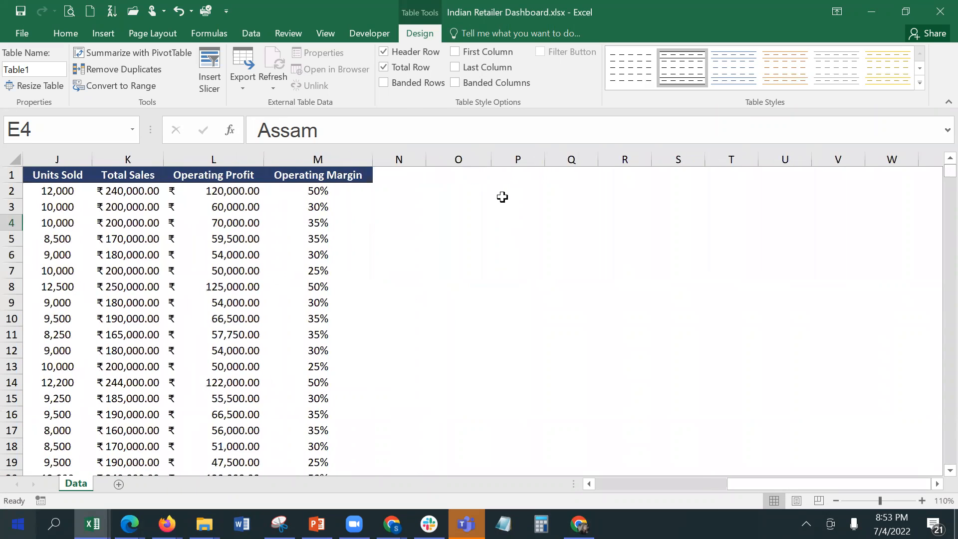
pyautogui.click(486, 154)
pyautogui.click(497, 158)
pyautogui.moveTo(511, 161); pyautogui.dragTo(851, 159)
pyautogui.rightClick(526, 160)
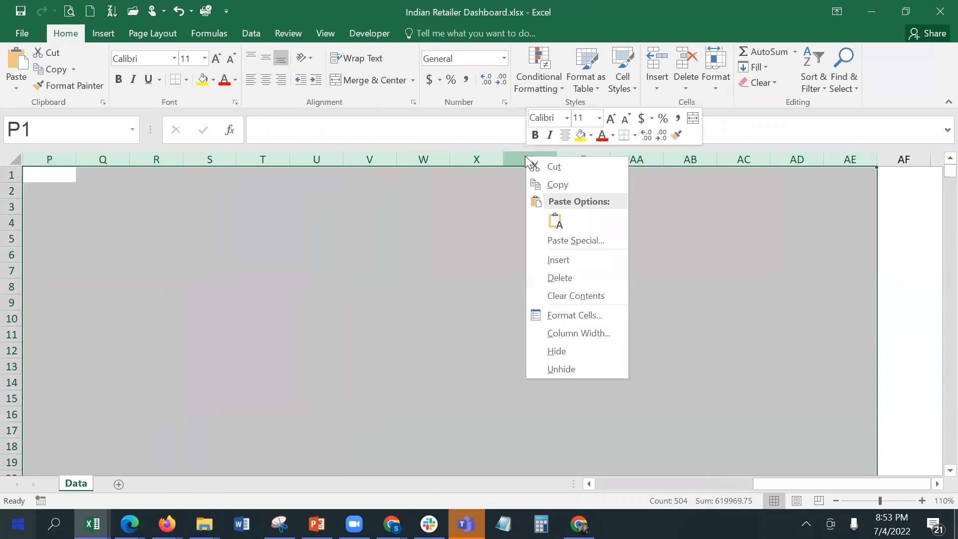
pyautogui.click(564, 278)
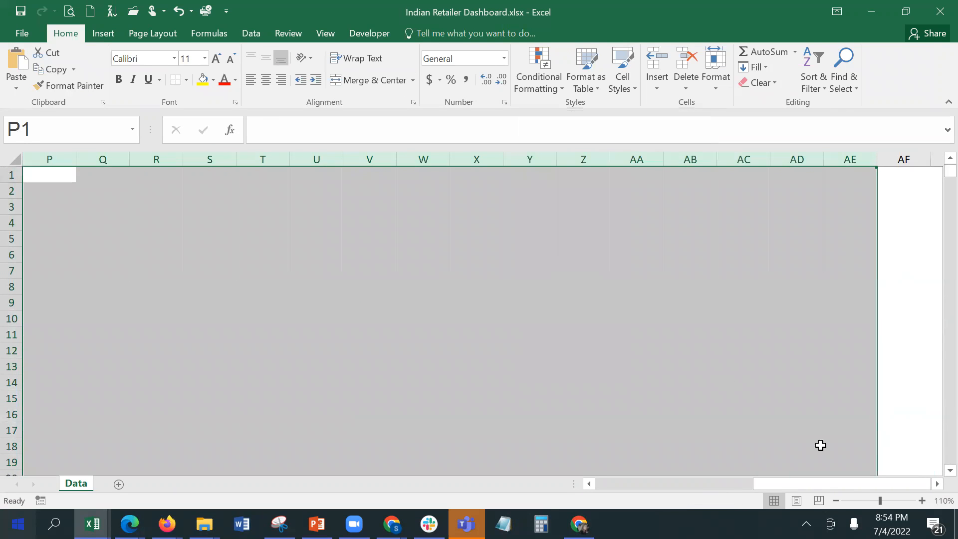
# Step: Review the retailer records together with the table design options and the data tools available for the table
pyautogui.moveTo(874, 486); pyautogui.dragTo(716, 486)
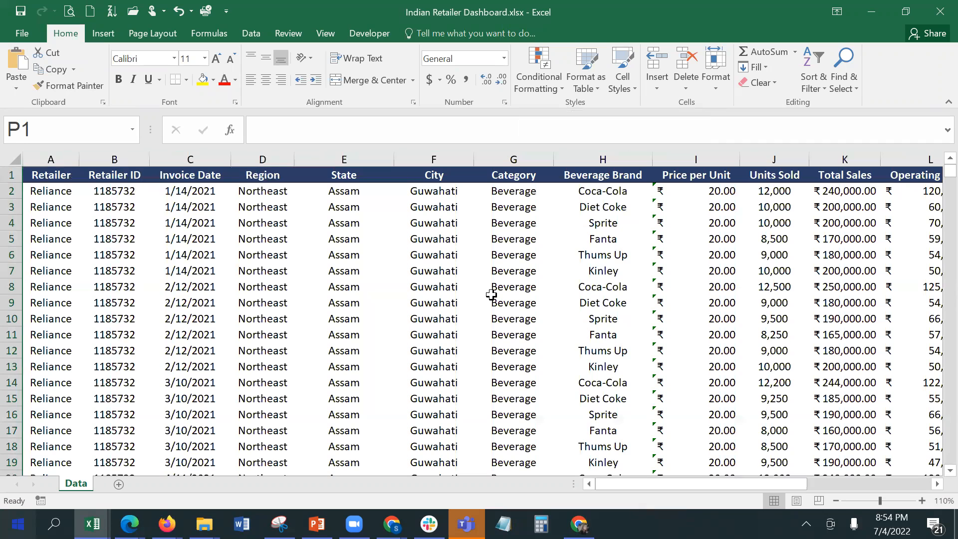
pyautogui.click(492, 300)
pyautogui.scroll(-15, 449, 249)
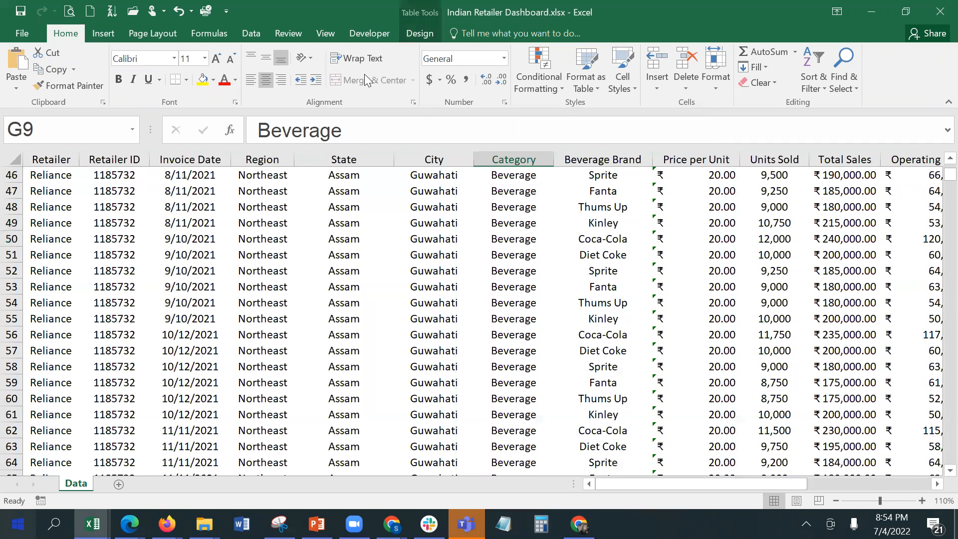
pyautogui.click(408, 38)
pyautogui.click(395, 70)
pyautogui.click(398, 222)
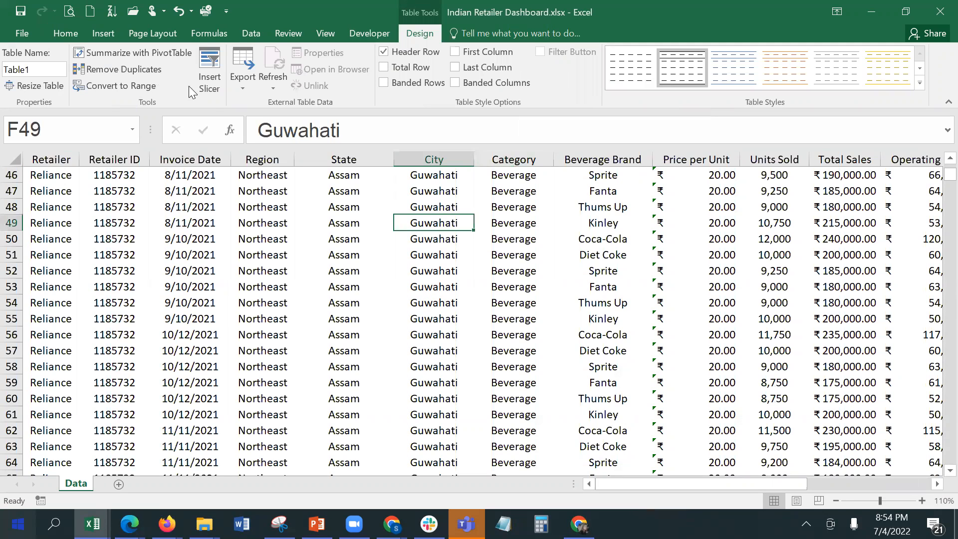
pyautogui.hotkey('ctrl', 'a')
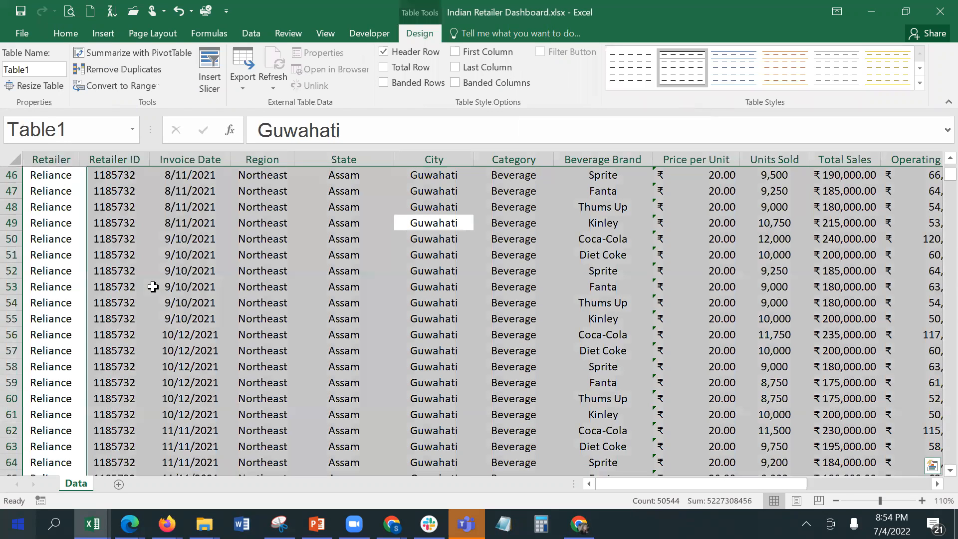
pyautogui.click(250, 33)
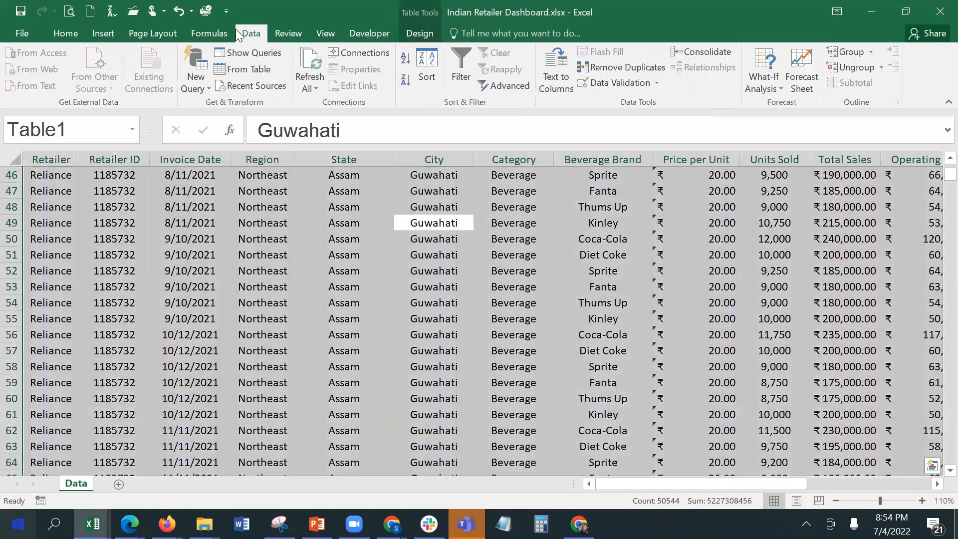
pyautogui.click(344, 175)
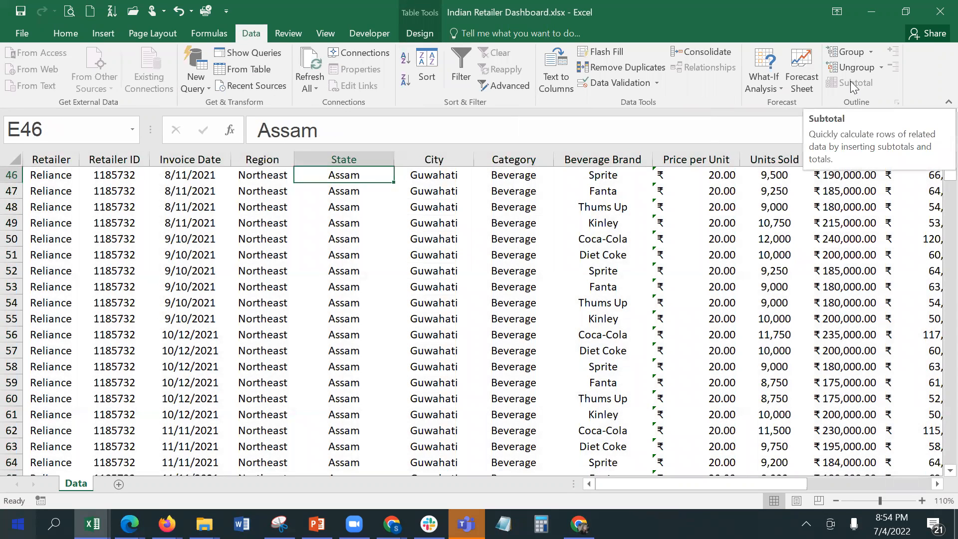
pyautogui.click(401, 229)
pyautogui.scroll(-6, 401, 229)
pyautogui.scroll(20, 401, 229)
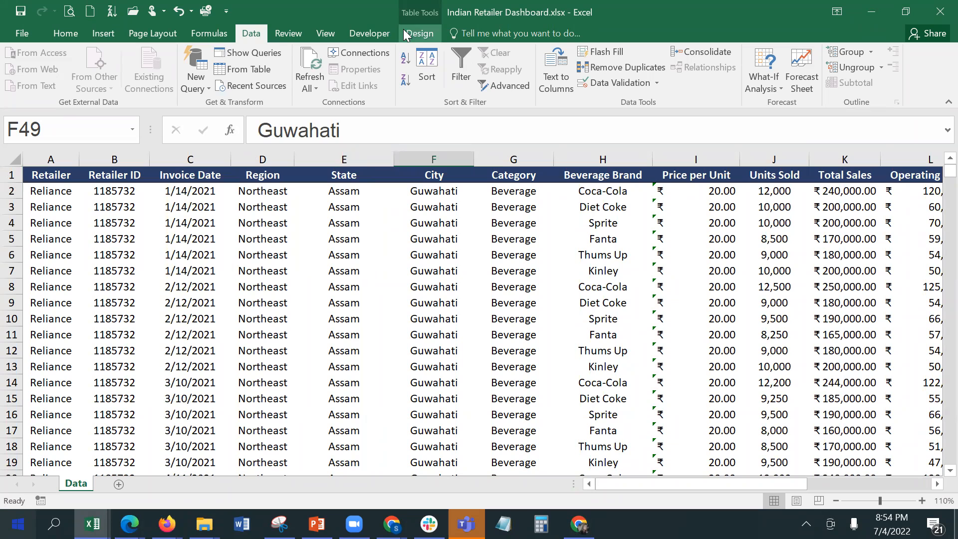
# Step: Freeze the worksheet's top row and unfreeze the panes again
pyautogui.click(337, 27)
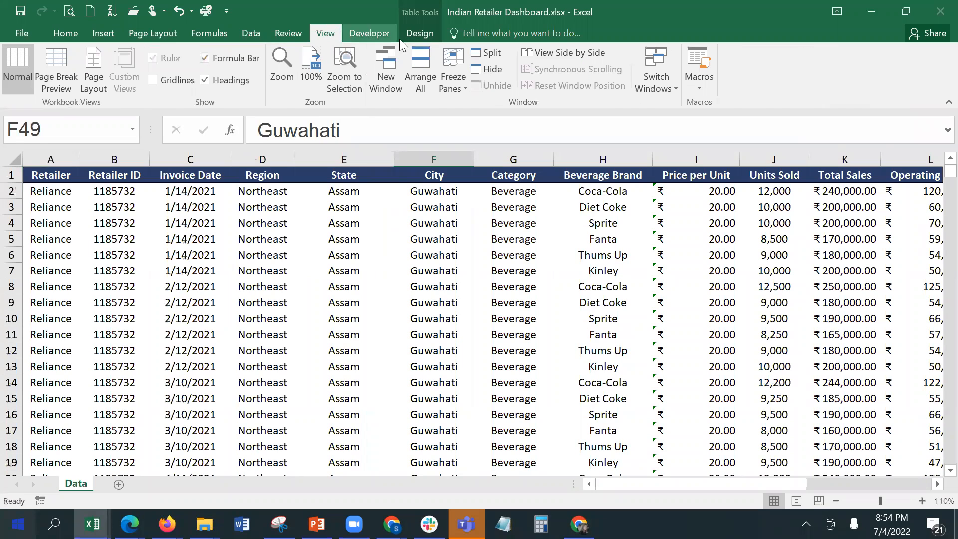
pyautogui.click(445, 84)
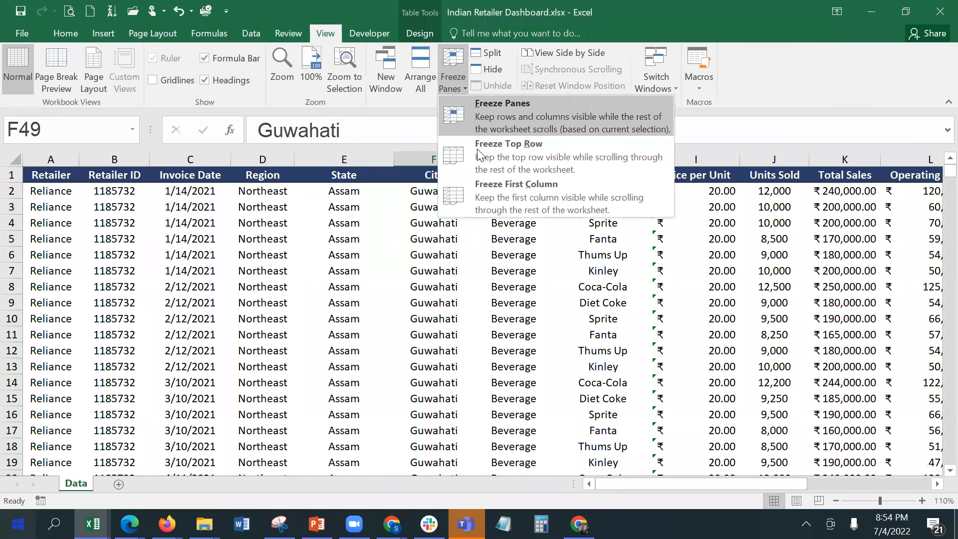
pyautogui.click(477, 152)
pyautogui.click(453, 82)
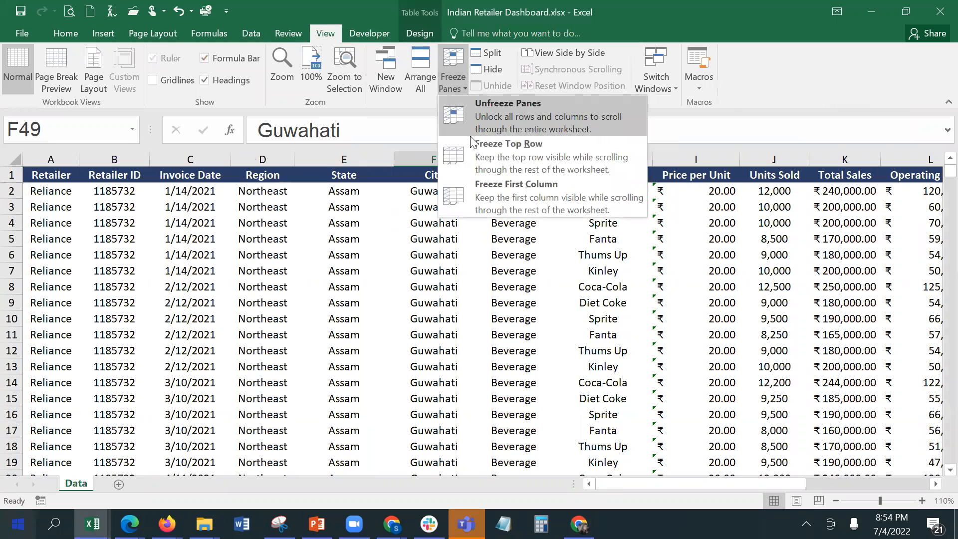
pyautogui.click(487, 118)
pyautogui.click(369, 204)
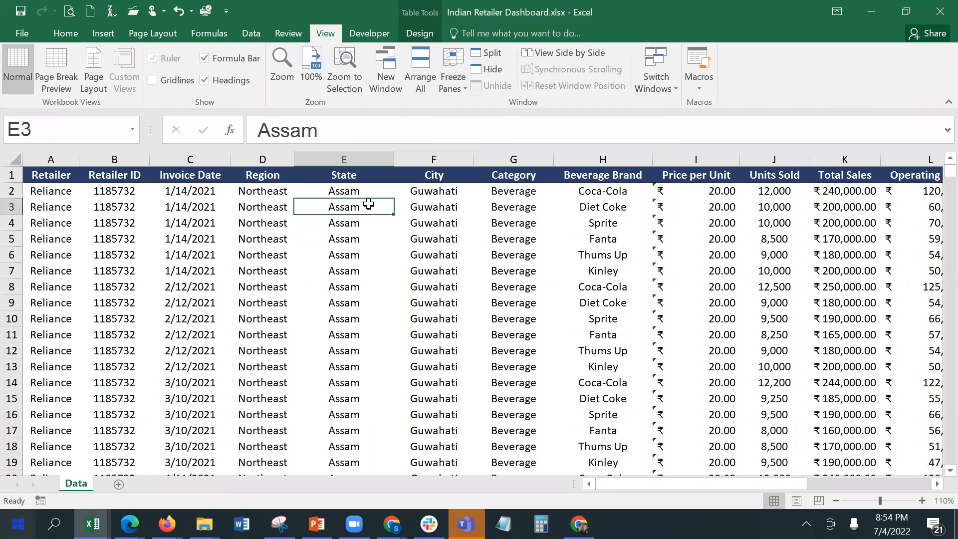
# Step: Select all the table's records and check the selection from the last rows back up to the header row
pyautogui.click(190, 194)
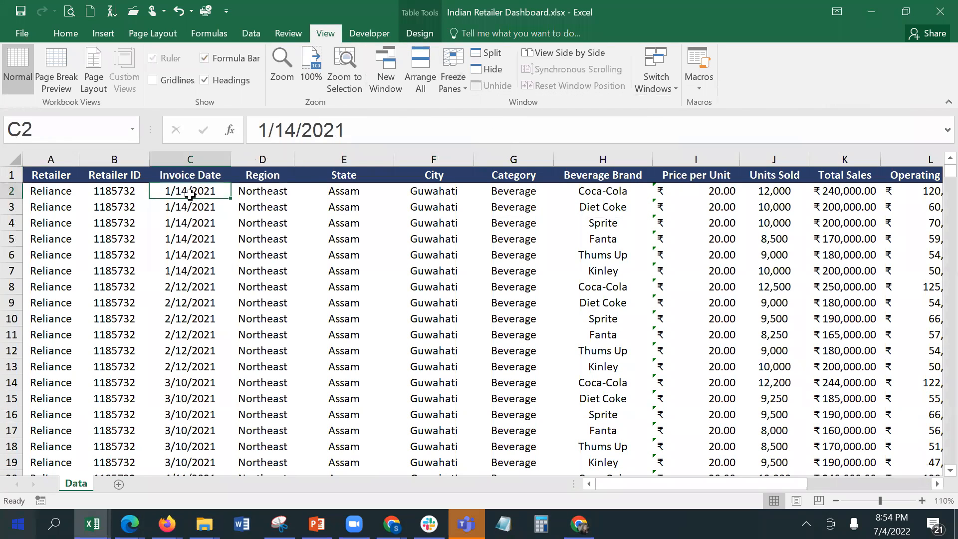
pyautogui.hotkey('ctrl', 'a')
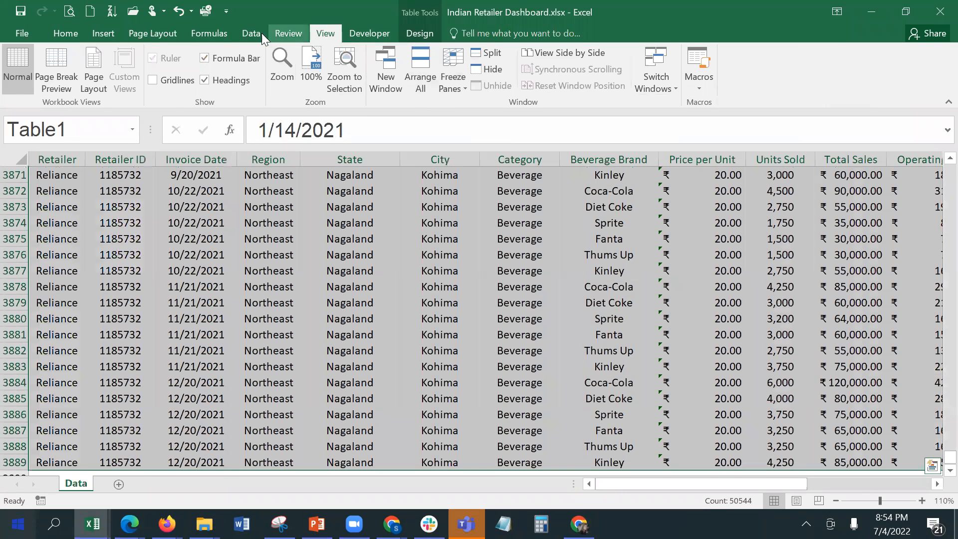
pyautogui.click(251, 33)
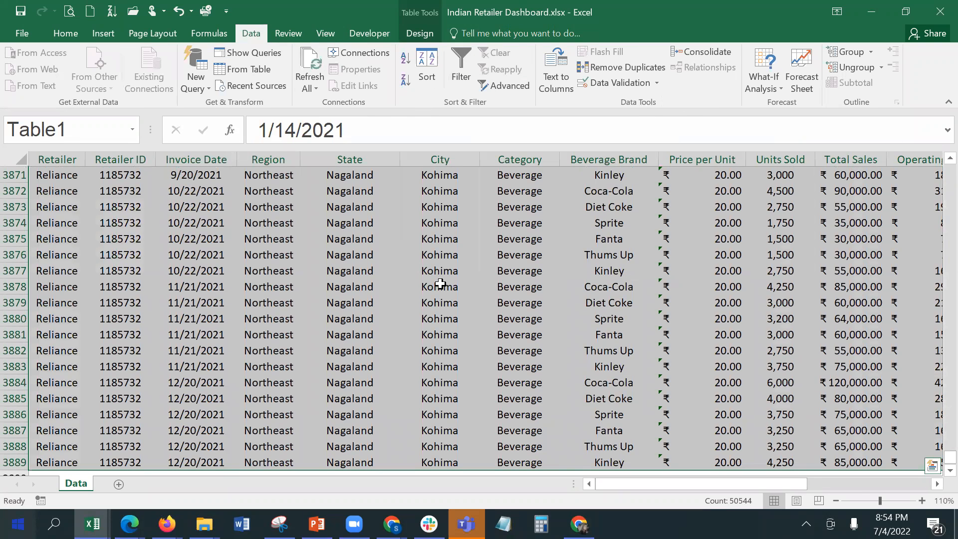
pyautogui.scroll(7, 912, 279)
pyautogui.moveTo(949, 455); pyautogui.dragTo(937, 154)
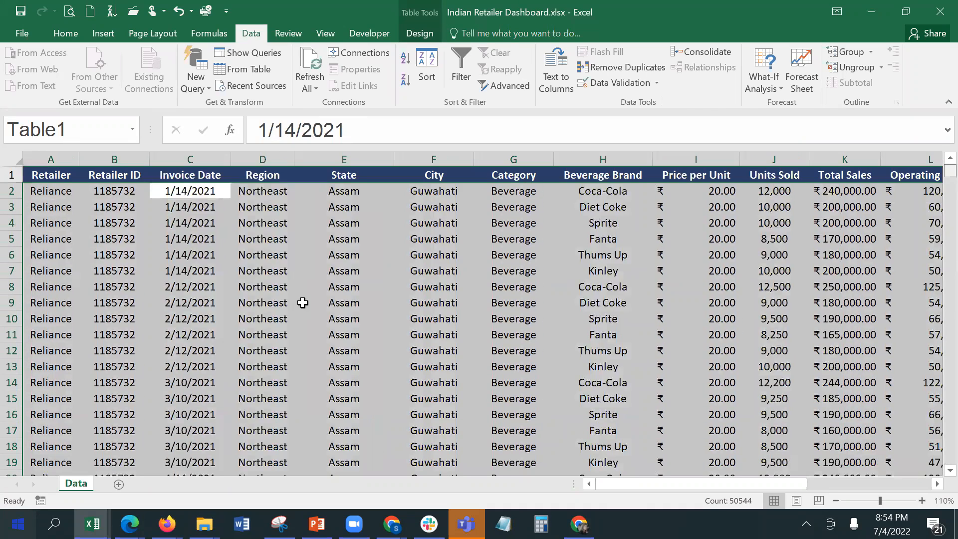
# Step: Select the table from the Retailer header down to its last record and check where its last row and column end
pyautogui.click(187, 239)
pyautogui.click(28, 173)
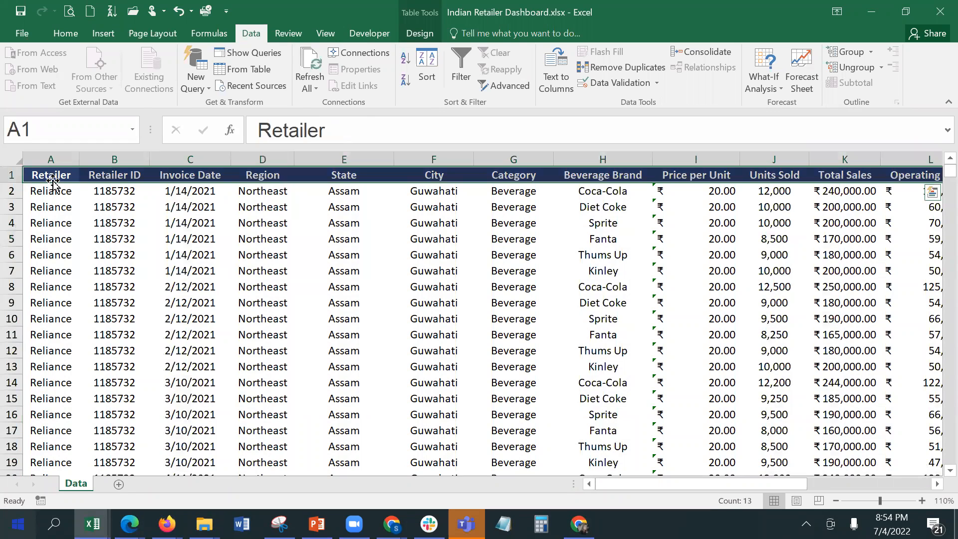
pyautogui.hotkey('ctrl', 'shift', 'Down')
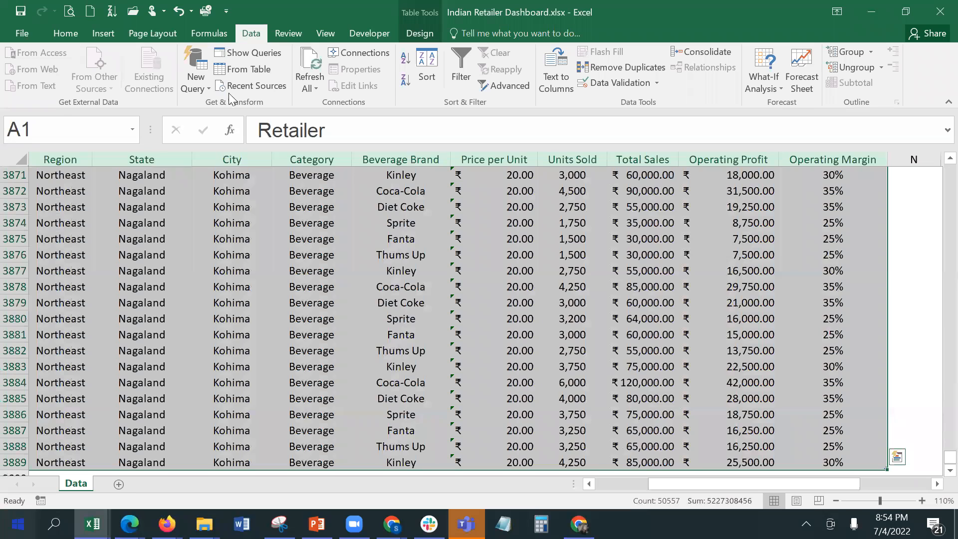
pyautogui.scroll(-4, 686, 261)
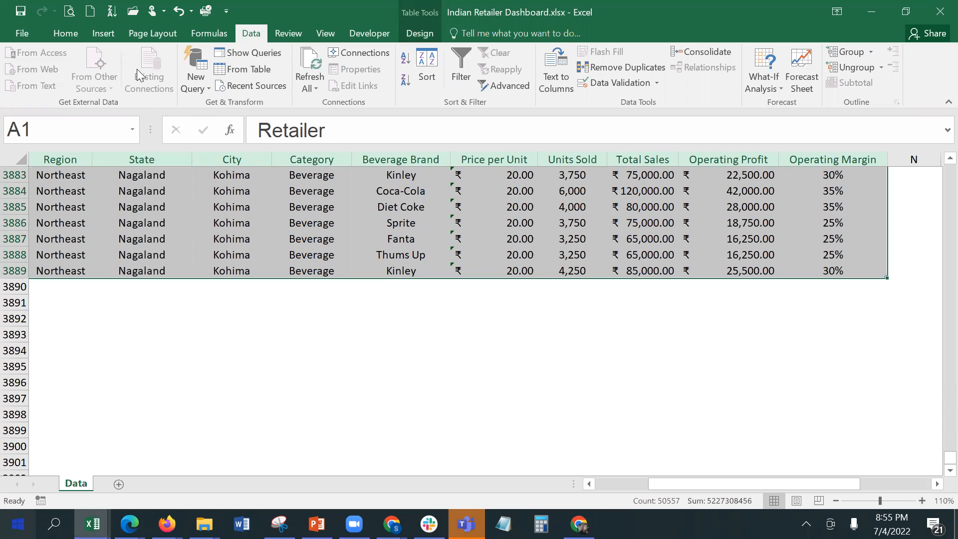
pyautogui.click(104, 32)
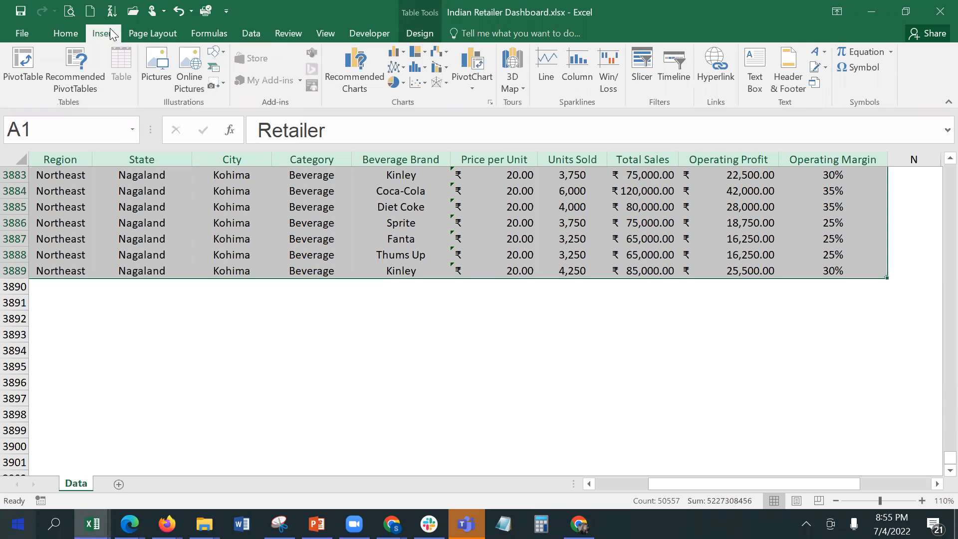
pyautogui.click(114, 200)
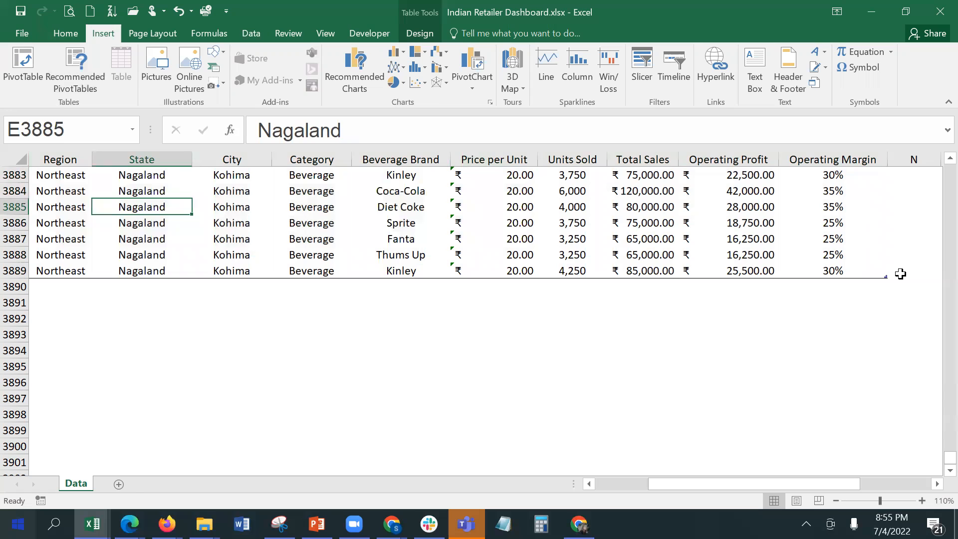
pyautogui.click(870, 274)
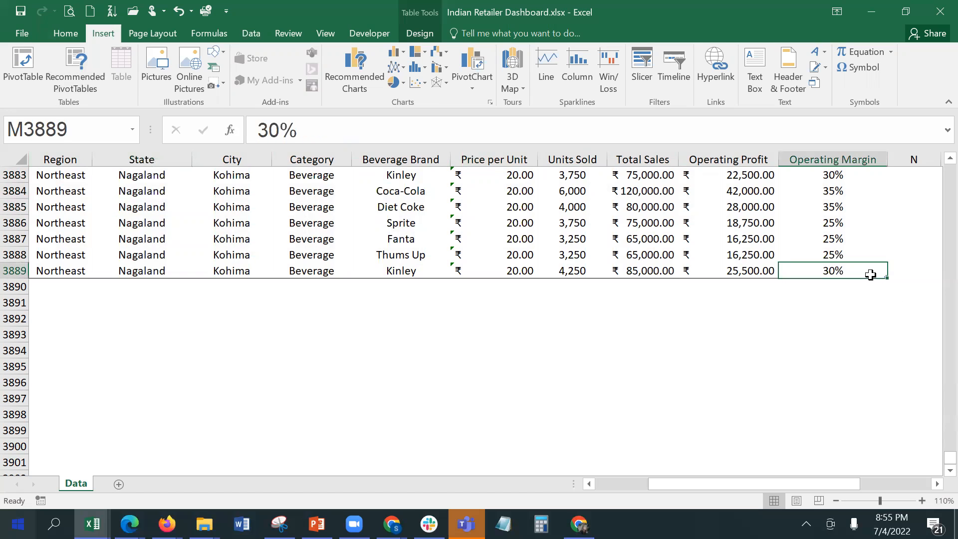
# Step: Select all the table's records and turn on filtering for the column headers
pyautogui.hotkey('ctrl', 'a')
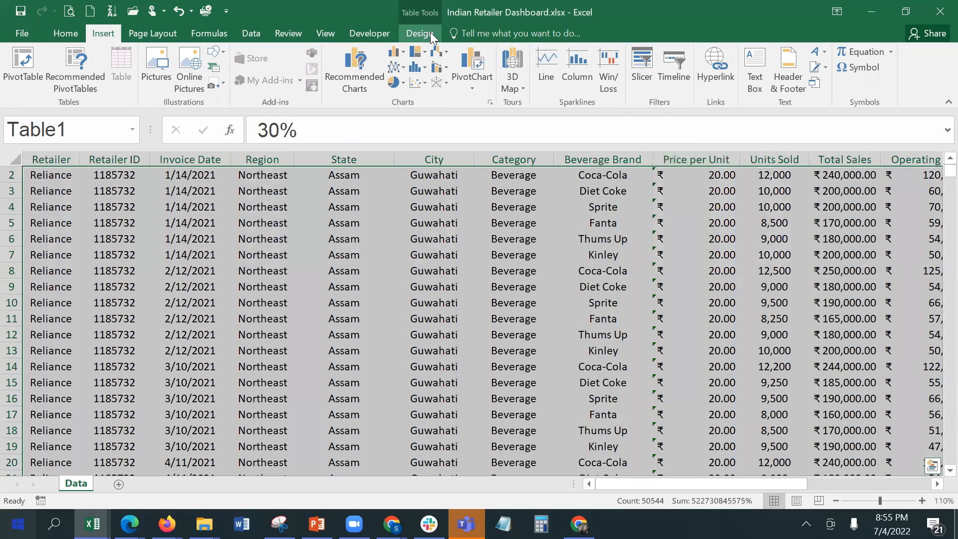
pyautogui.click(429, 34)
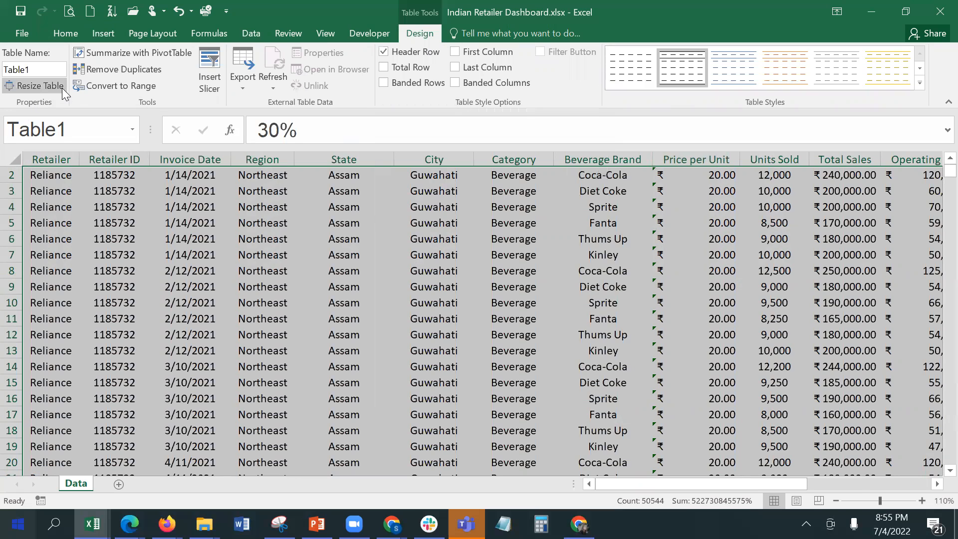
pyautogui.scroll(1, 598, 339)
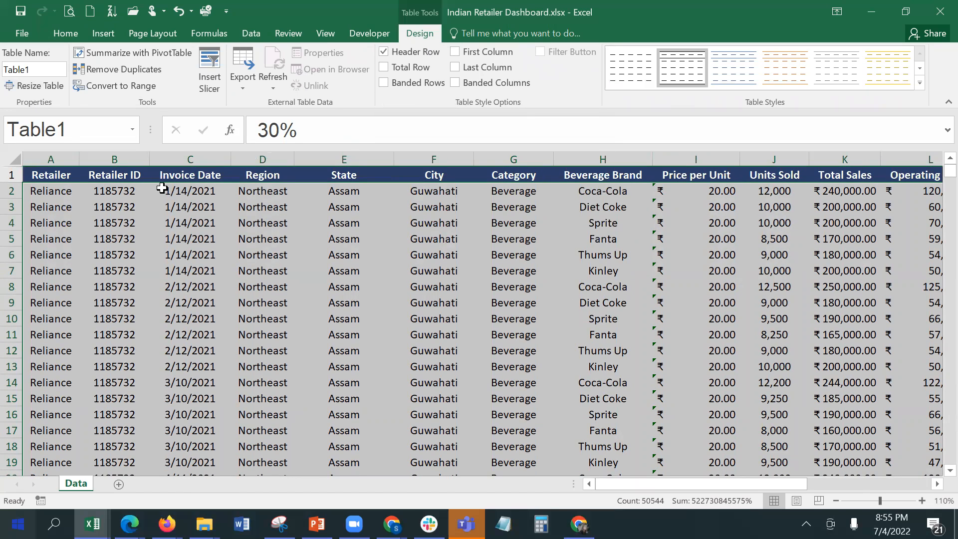
pyautogui.click(251, 33)
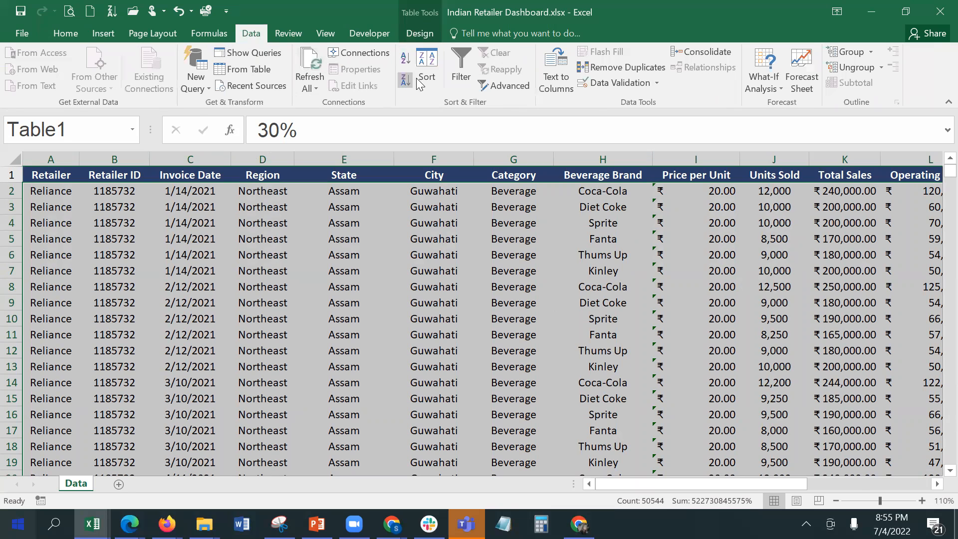
pyautogui.click(460, 74)
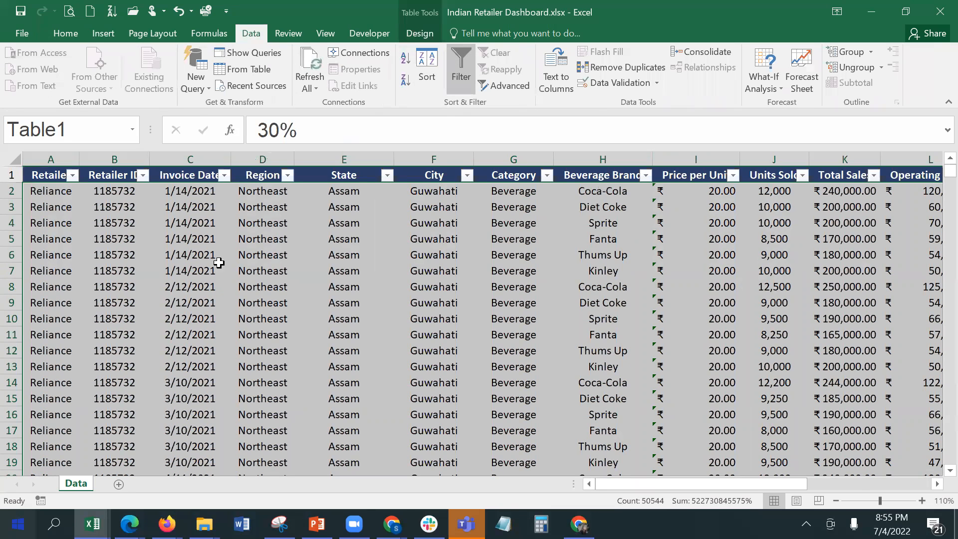
pyautogui.click(297, 222)
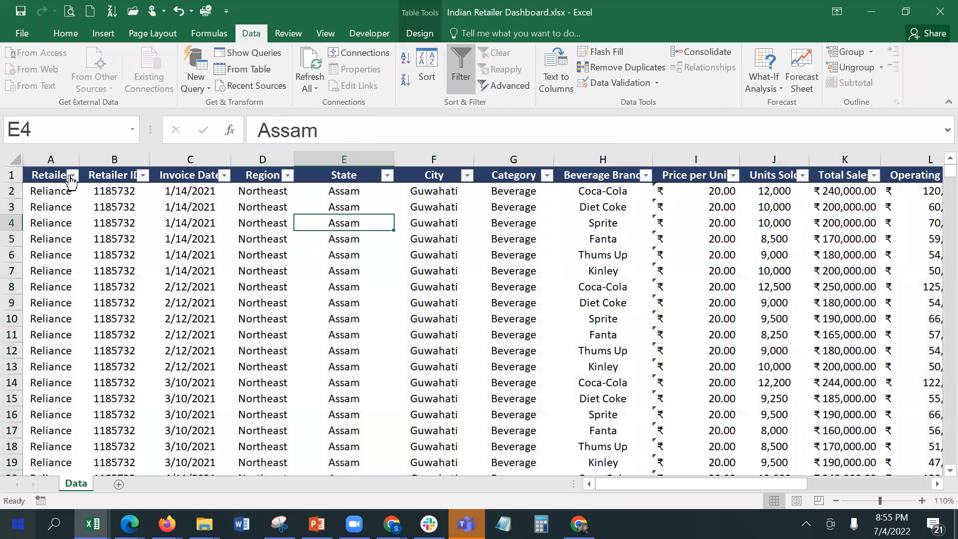
# Step: Filter the Retailer column to show only the Reliance records
pyautogui.click(73, 175)
pyautogui.click(47, 325)
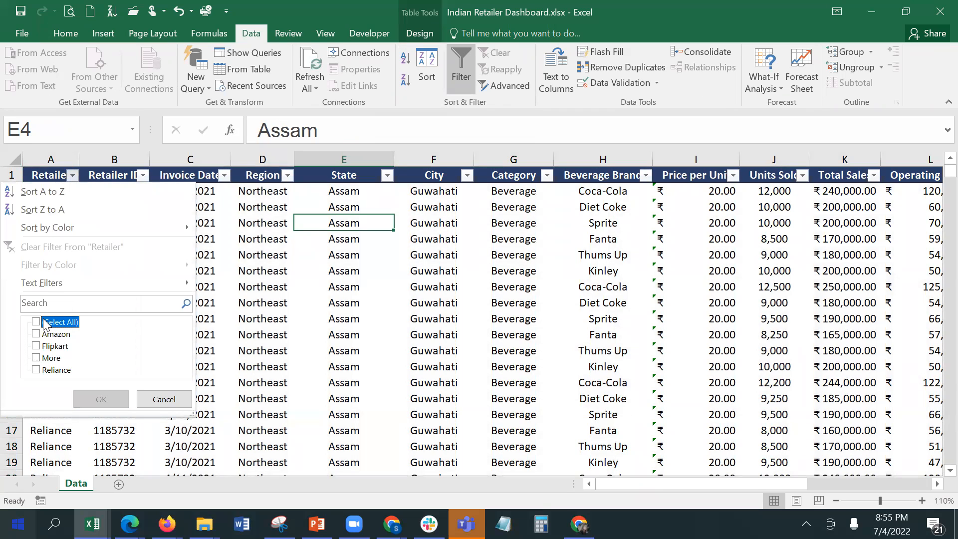
pyautogui.click(44, 369)
pyautogui.click(101, 399)
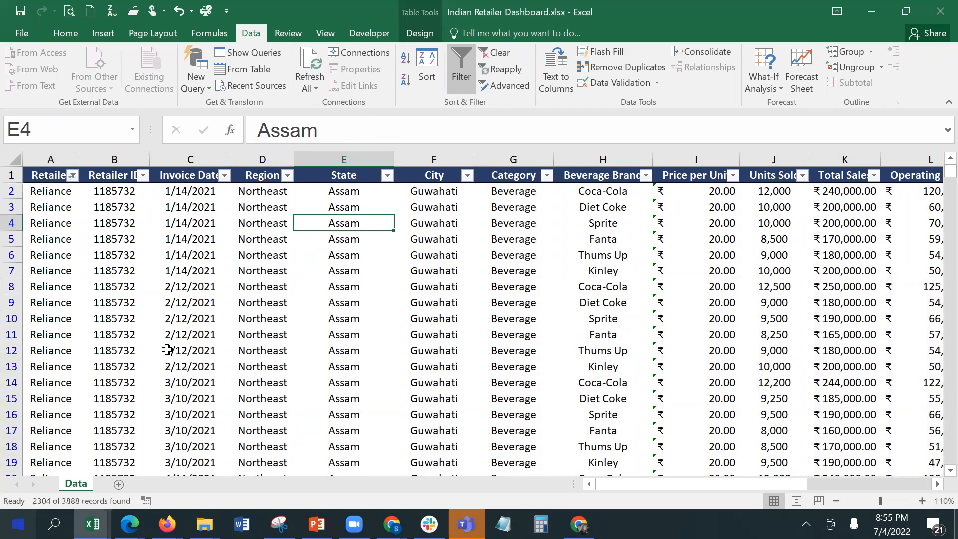
# Step: Look through the filtered Reliance records down to the table's last row and out beyond the Operating Margin column
pyautogui.scroll(-14, 211, 312)
pyautogui.scroll(-20, 212, 310)
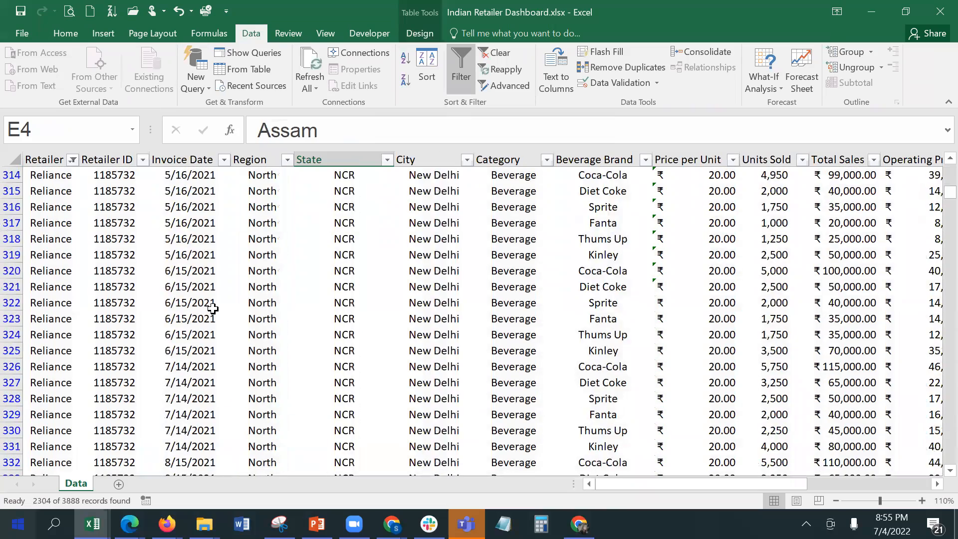
pyautogui.scroll(-20, 227, 298)
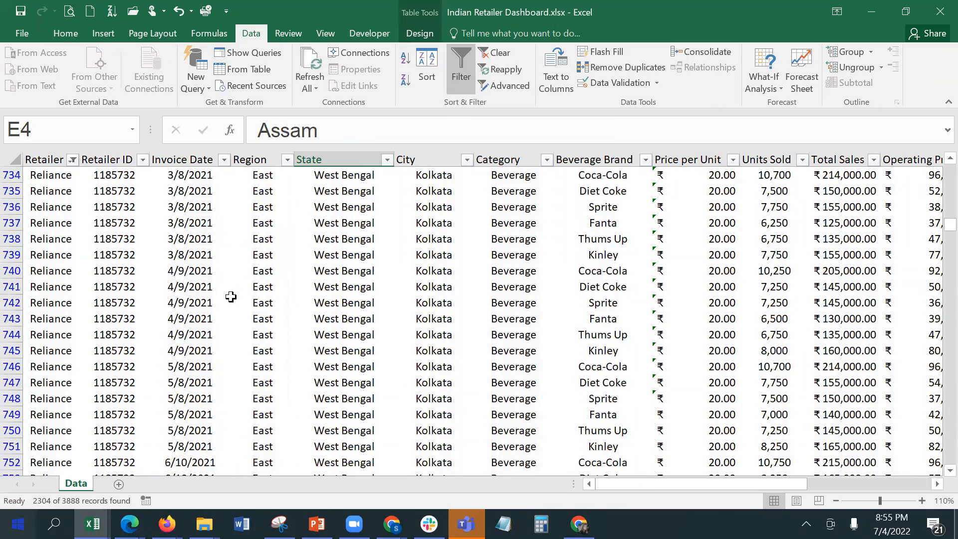
pyautogui.scroll(-20, 272, 311)
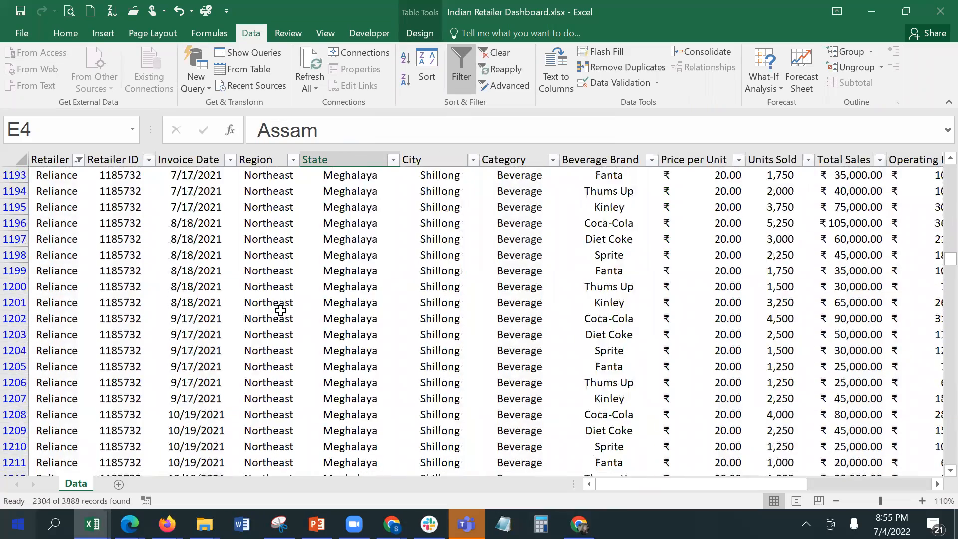
pyautogui.moveTo(947, 283); pyautogui.dragTo(936, 483)
pyautogui.moveTo(780, 483); pyautogui.dragTo(936, 488)
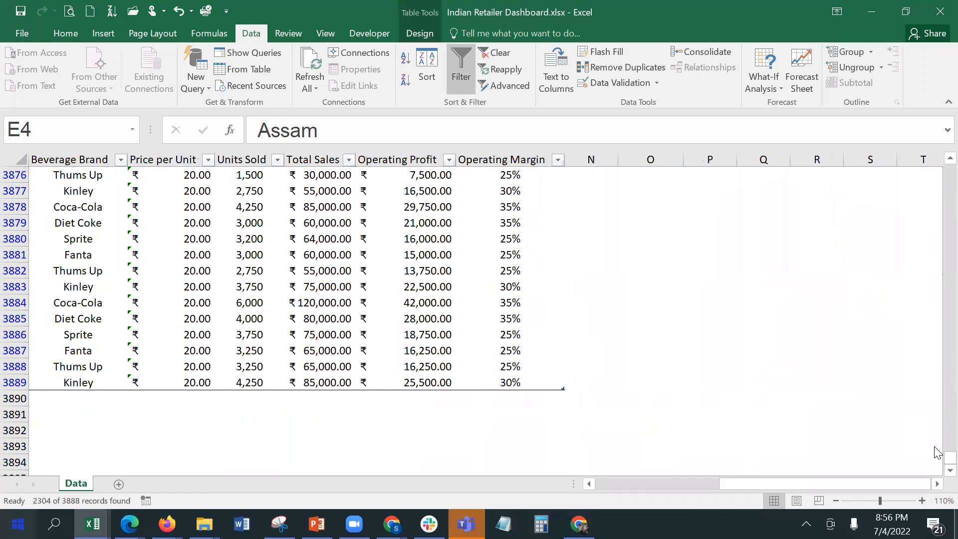
pyautogui.moveTo(935, 455); pyautogui.dragTo(924, 135)
pyautogui.moveTo(808, 484); pyautogui.dragTo(600, 495)
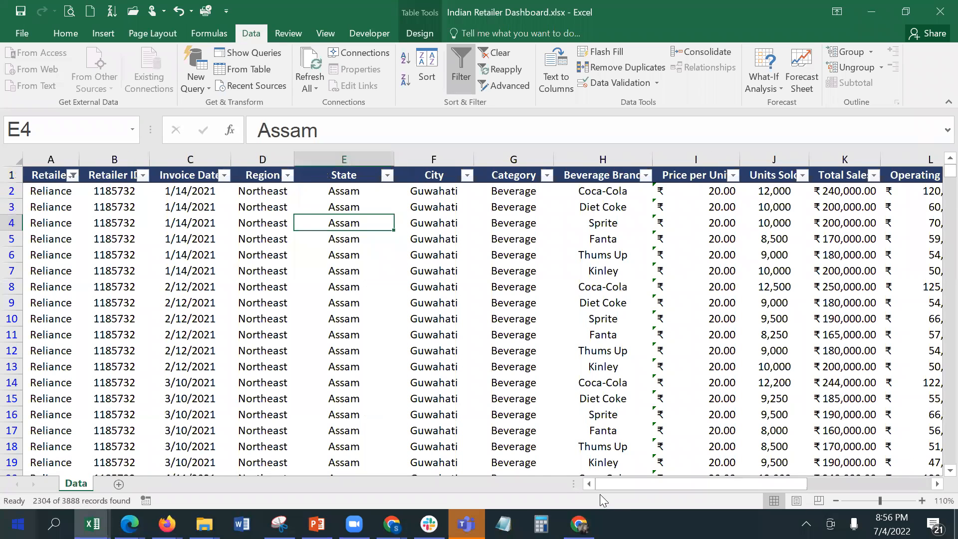
pyautogui.click(83, 200)
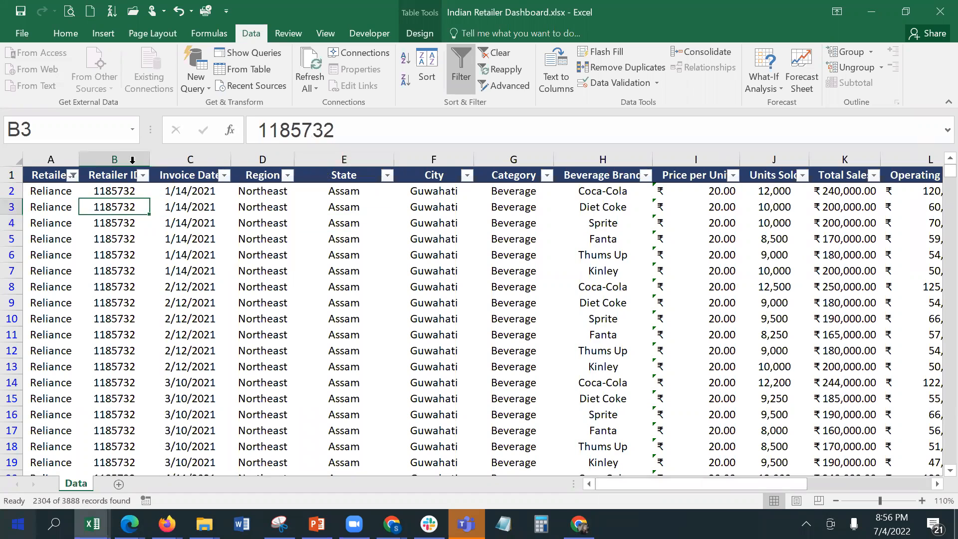
# Step: Turn off the column filters and convert the whole table, from the Retailer header to the last record, to a normal range
pyautogui.click(457, 74)
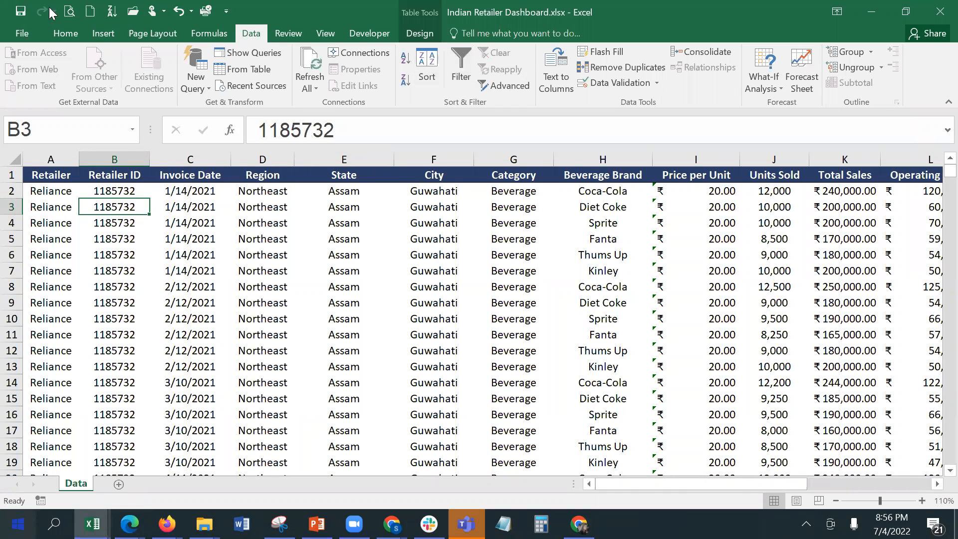
pyautogui.click(55, 176)
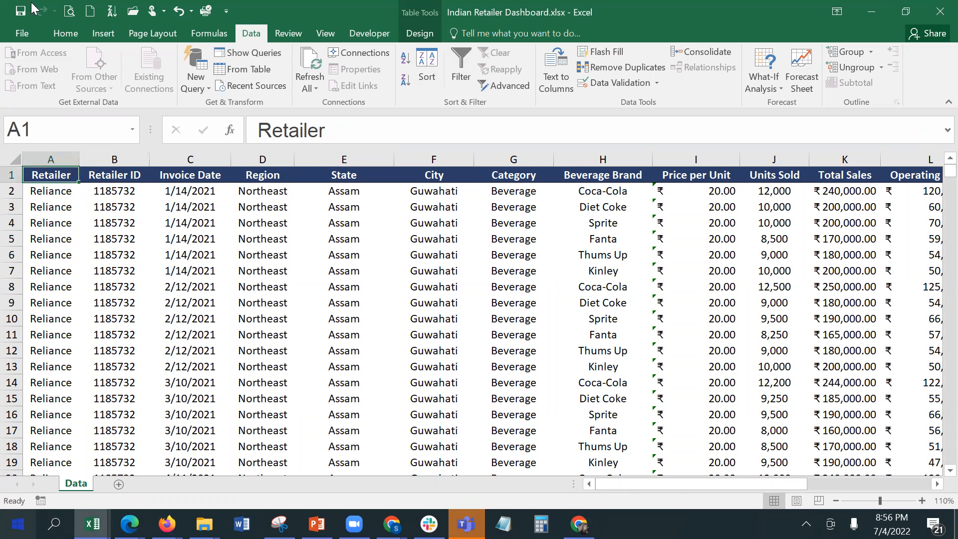
pyautogui.click(66, 35)
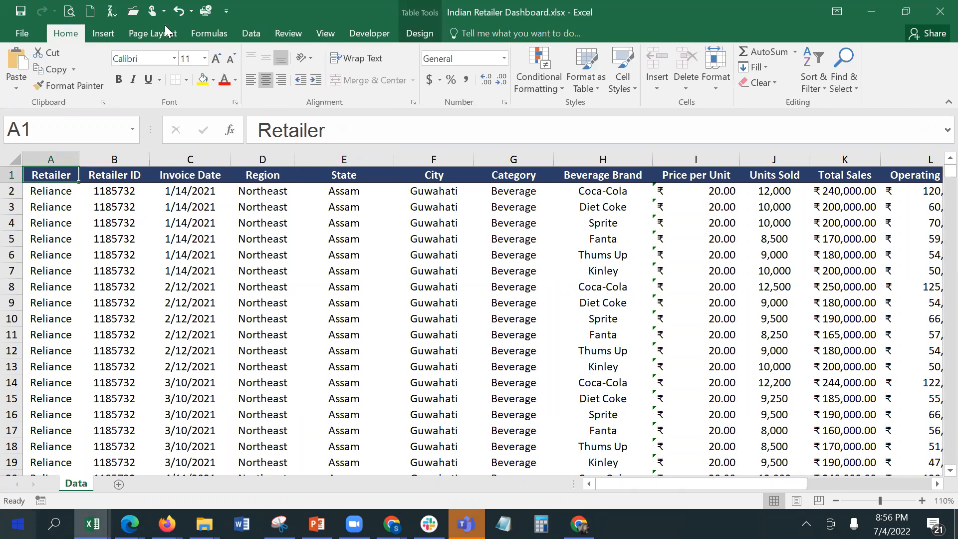
pyautogui.click(106, 33)
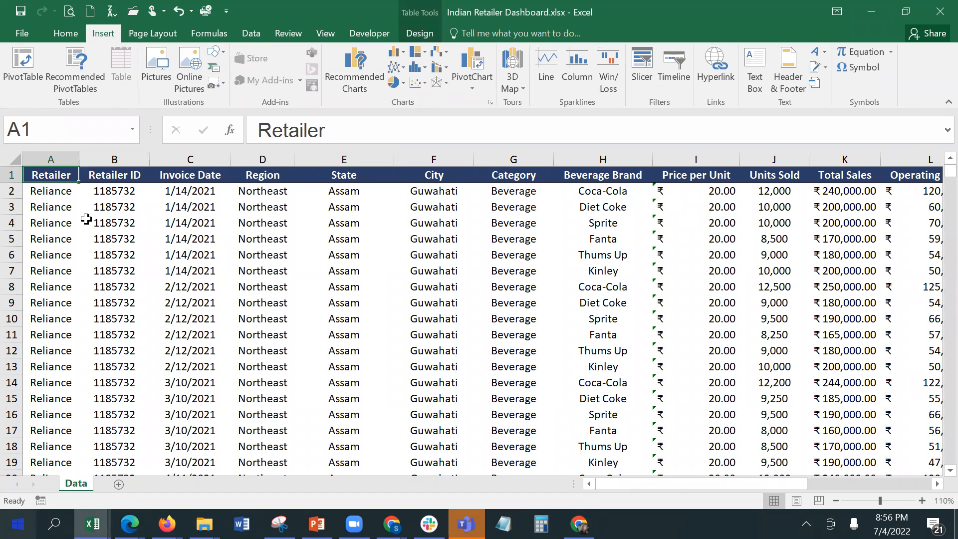
pyautogui.hotkey('ctrl', 'shift', 'End')
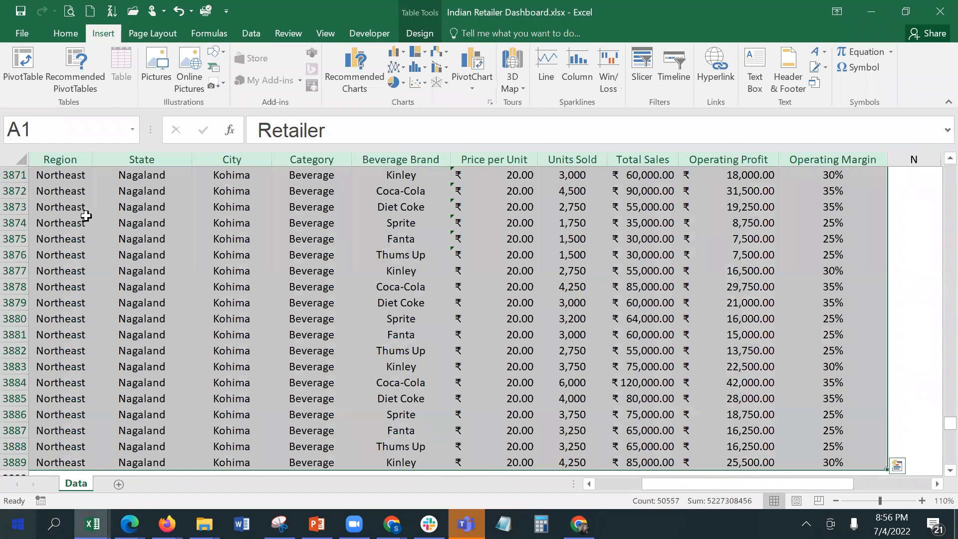
pyautogui.rightClick(87, 217)
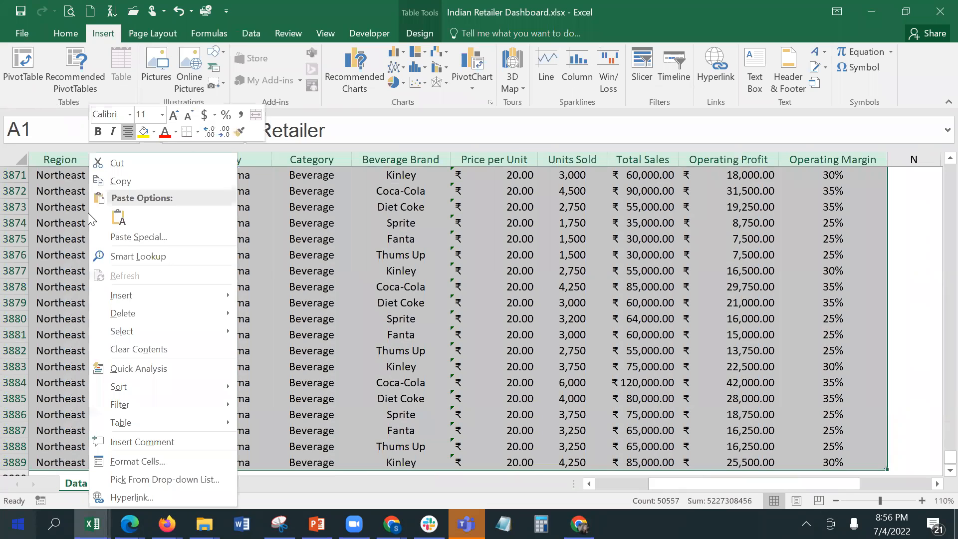
pyautogui.moveTo(183, 421)
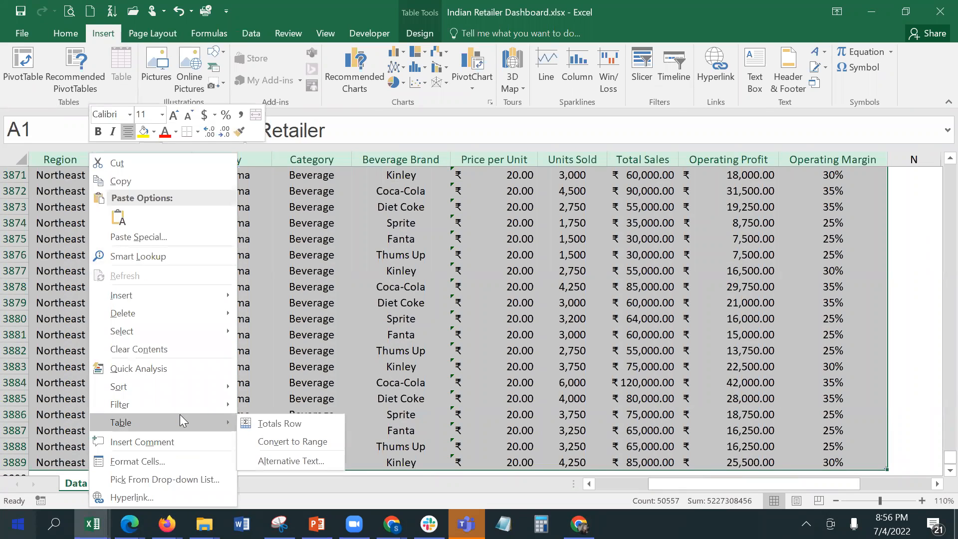
pyautogui.click(325, 442)
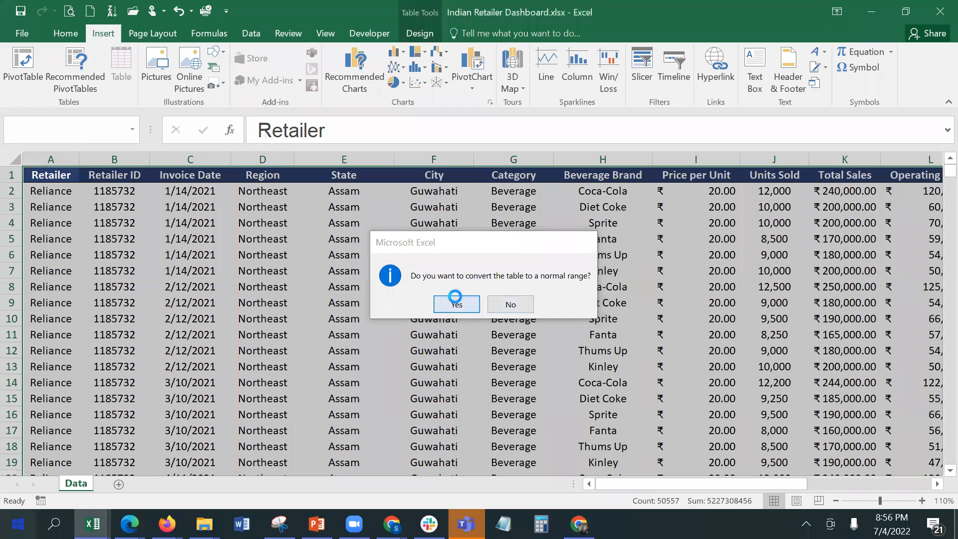
pyautogui.click(455, 301)
# Step: Add Sum subtotals for Units Sold and Total Sales only at each change in Retailer, with the summary not below the data
pyautogui.click(259, 36)
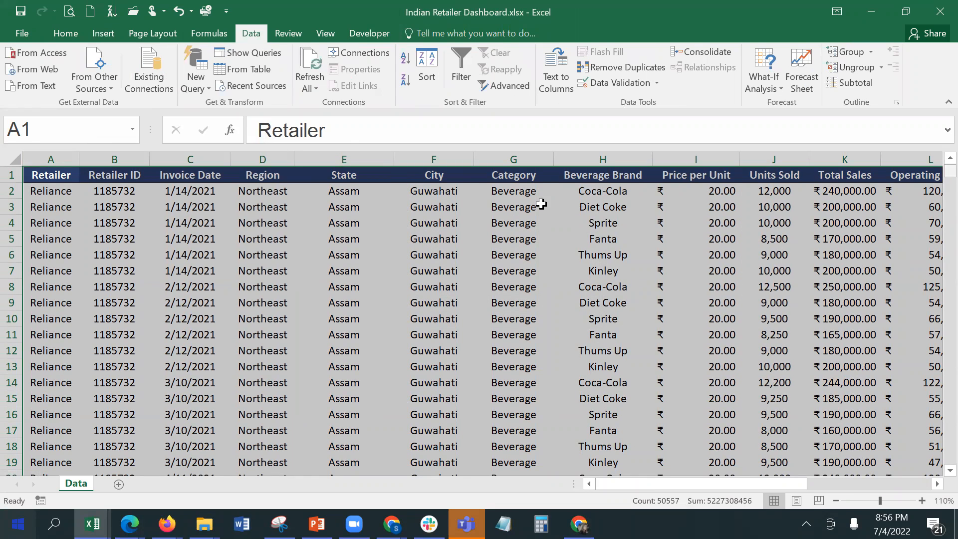
pyautogui.scroll(-5, 485, 239)
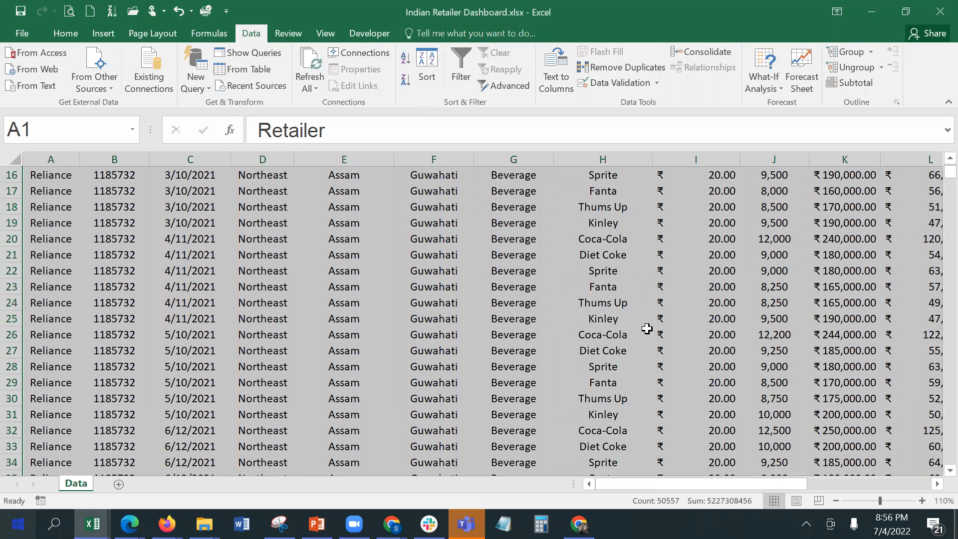
pyautogui.scroll(5, 935, 251)
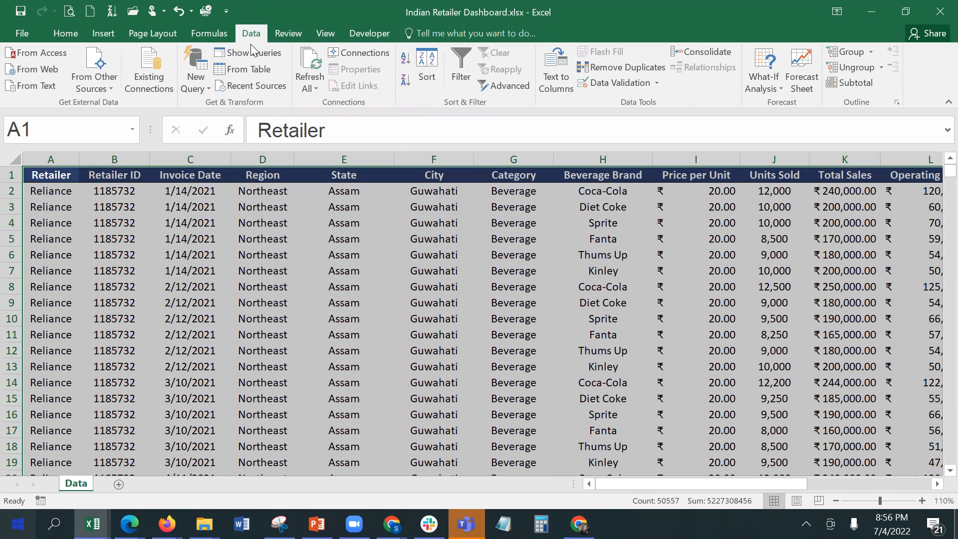
pyautogui.click(844, 83)
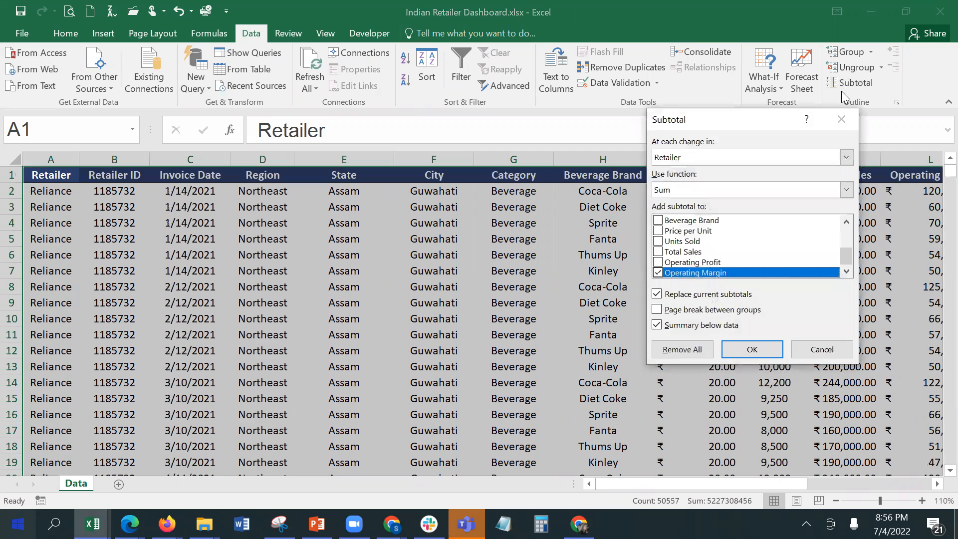
pyautogui.moveTo(849, 257); pyautogui.dragTo(846, 224)
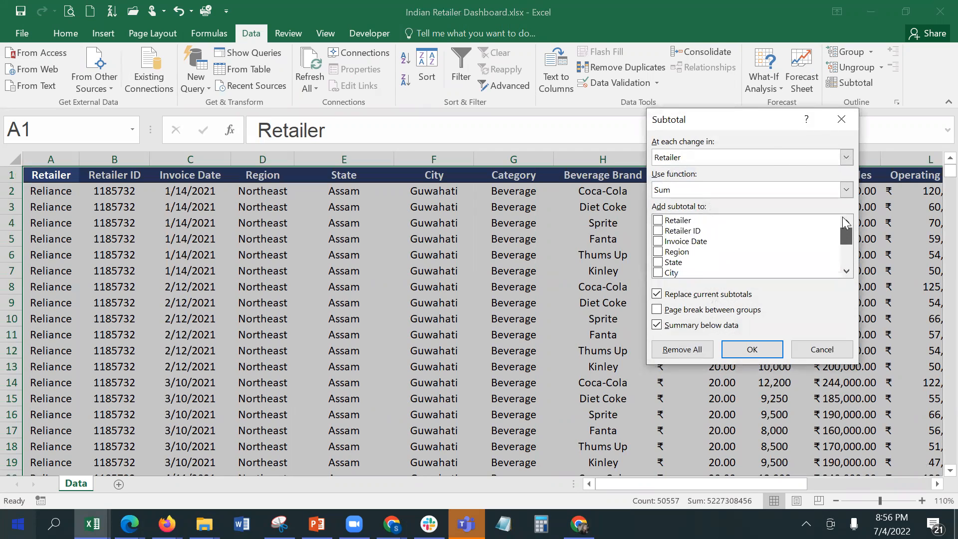
pyautogui.click(678, 220)
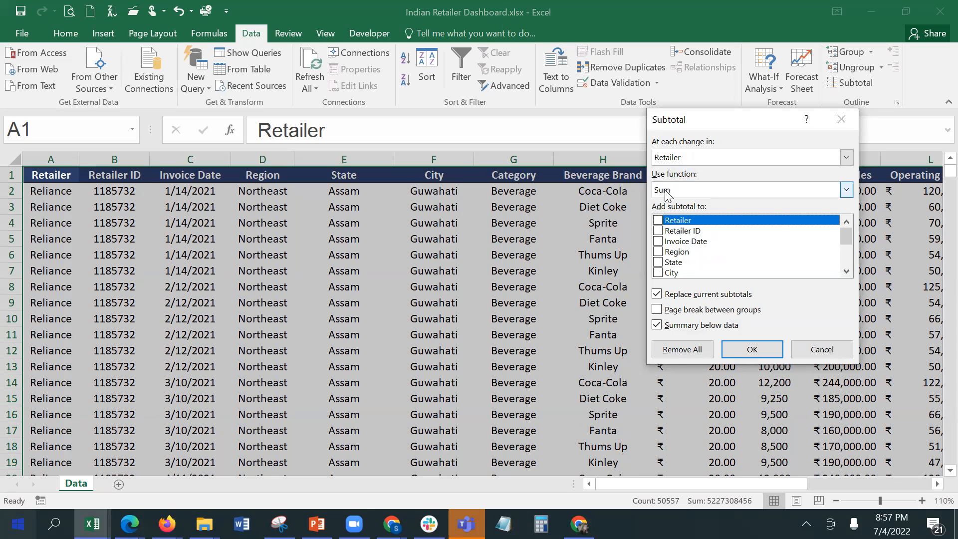
pyautogui.scroll(-2, 722, 263)
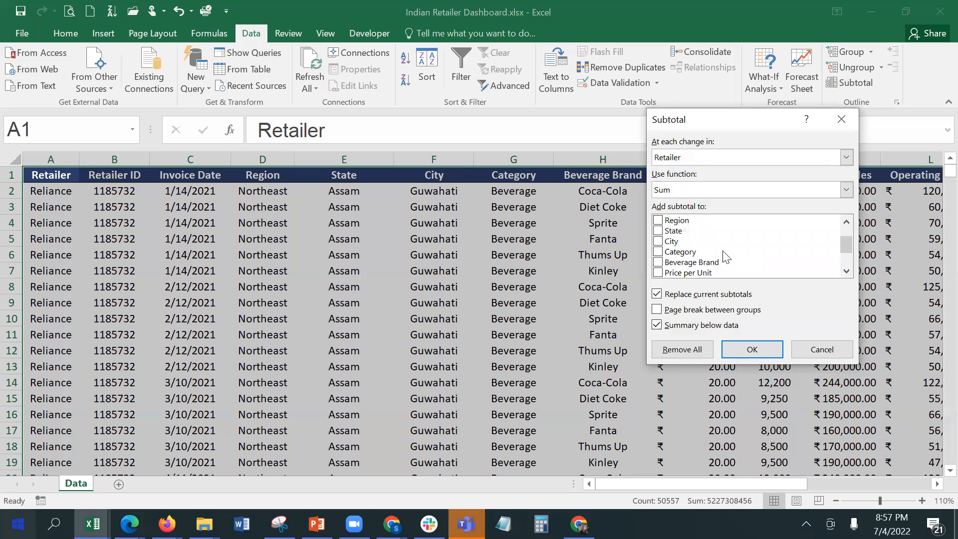
pyautogui.click(658, 252)
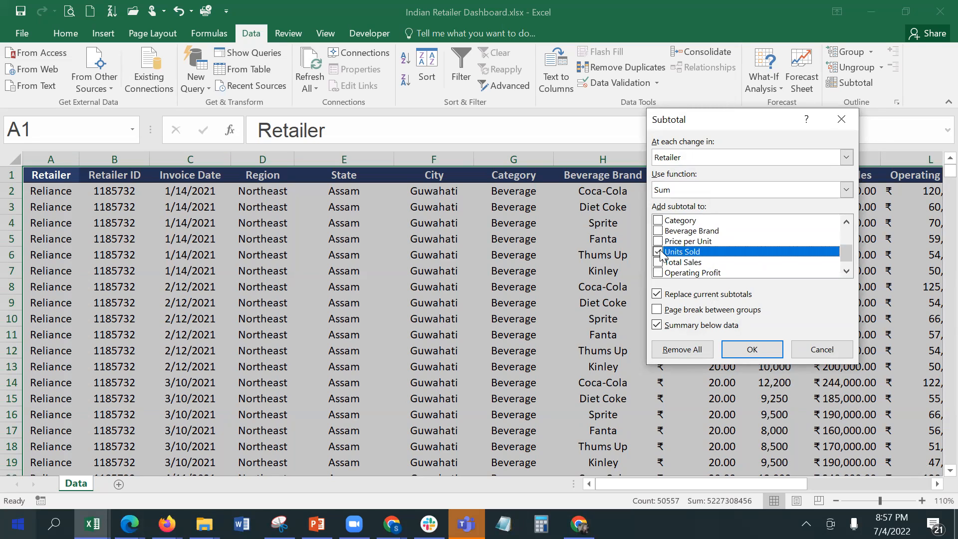
pyautogui.click(658, 262)
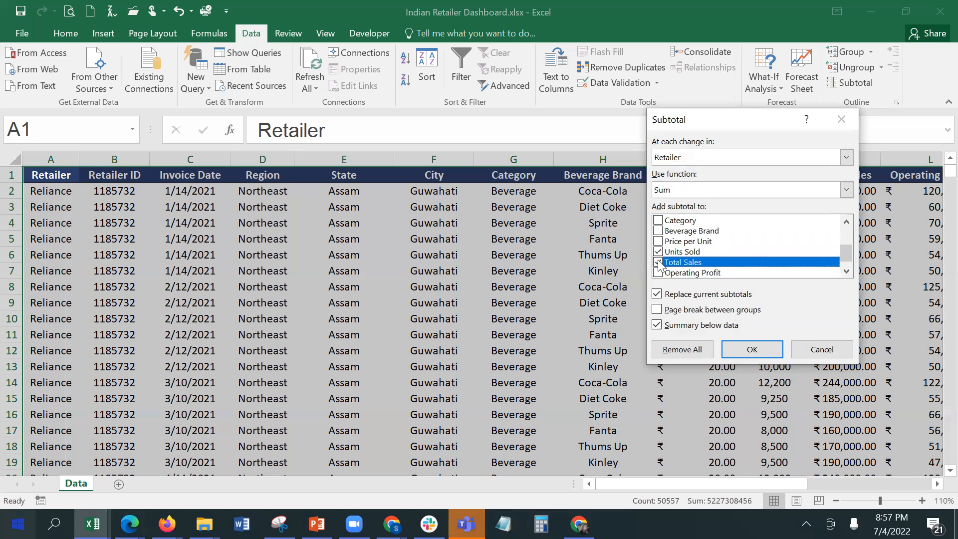
pyautogui.moveTo(853, 256); pyautogui.dragTo(853, 267)
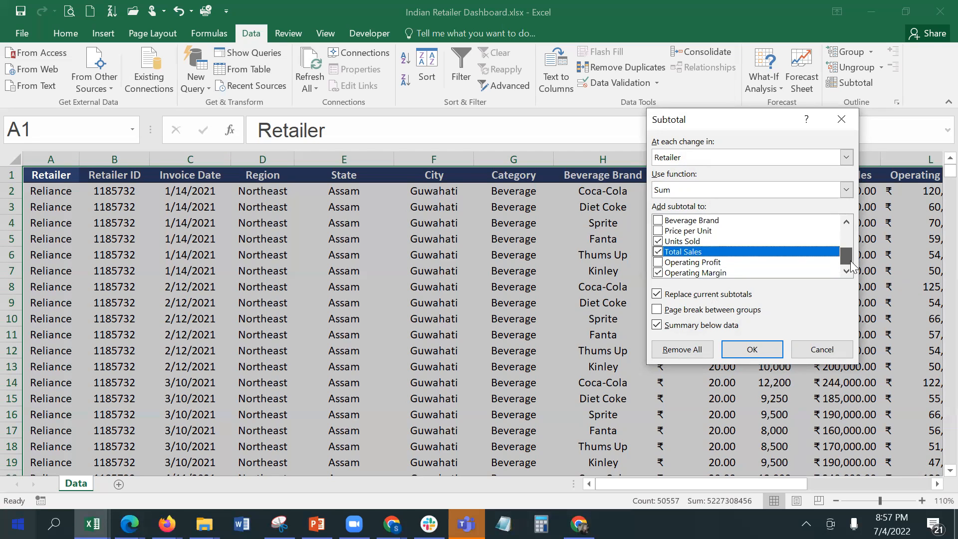
pyautogui.click(657, 273)
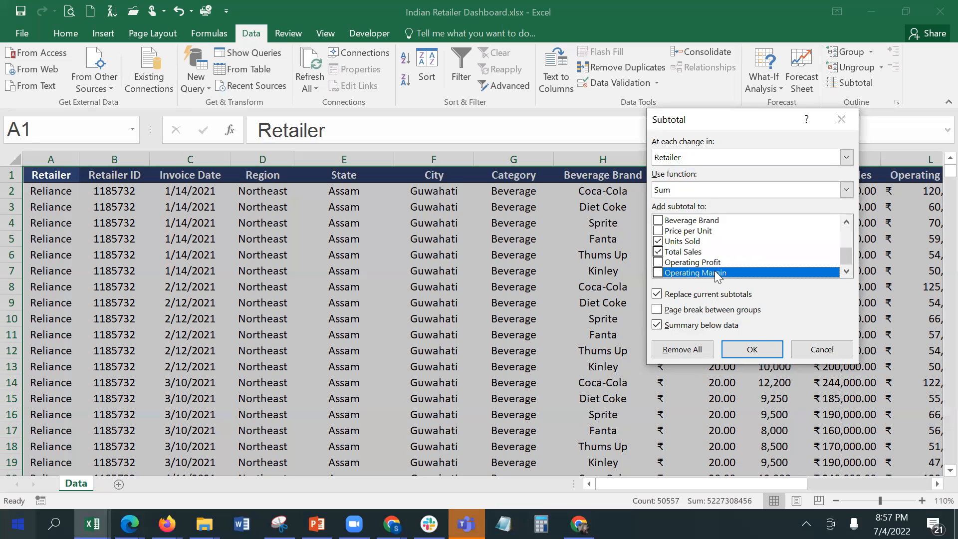
pyautogui.click(683, 328)
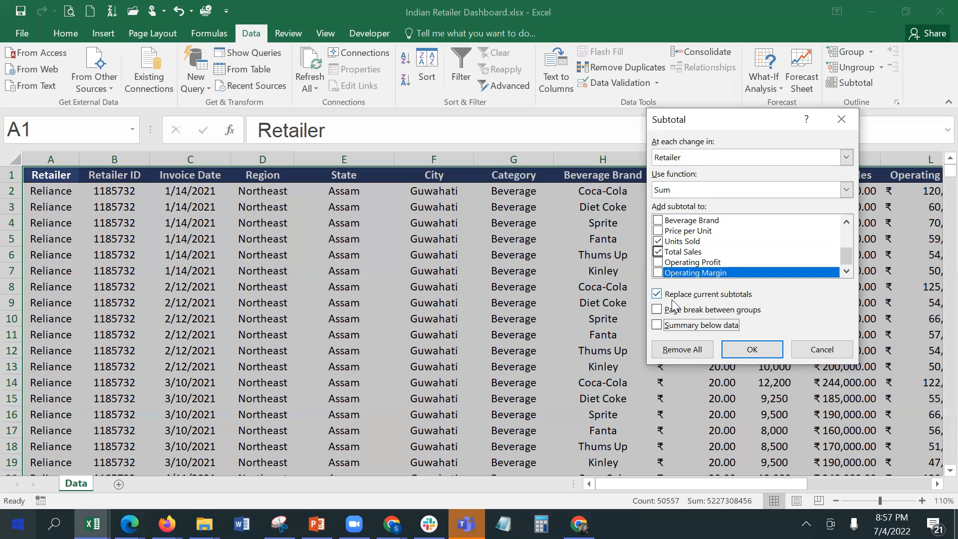
pyautogui.click(740, 348)
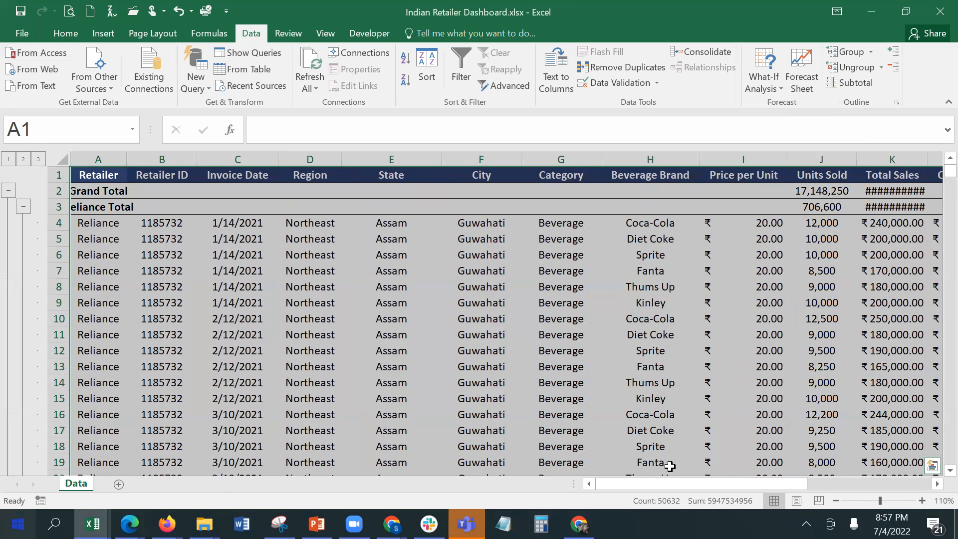
# Step: Fit the widths of the Retailer, Units Sold and Total Sales columns to their contents
pyautogui.click(118, 327)
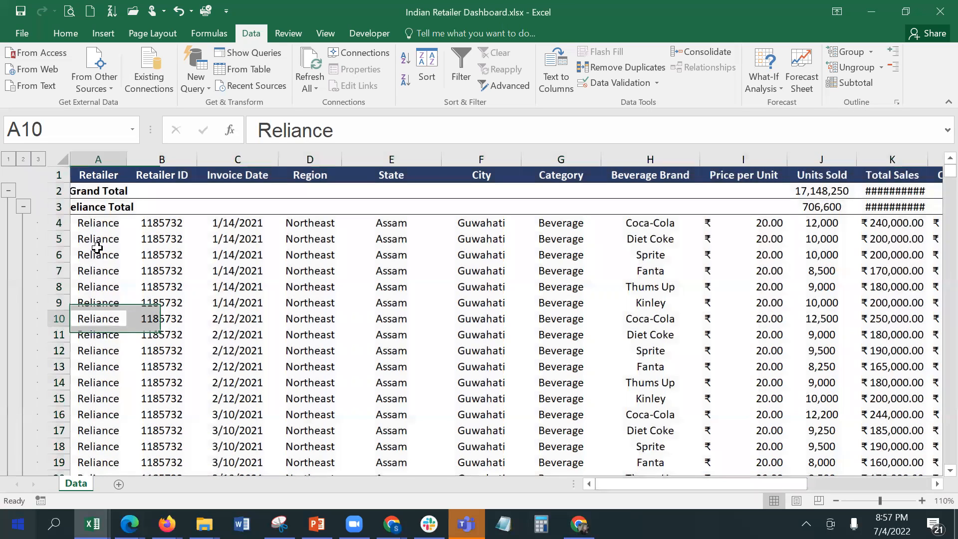
pyautogui.doubleClick(127, 159)
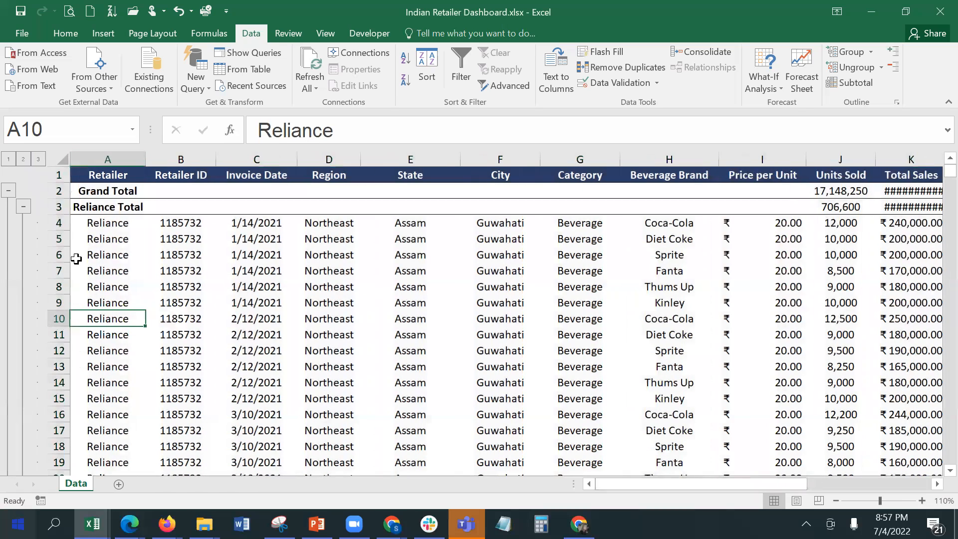
pyautogui.click(97, 206)
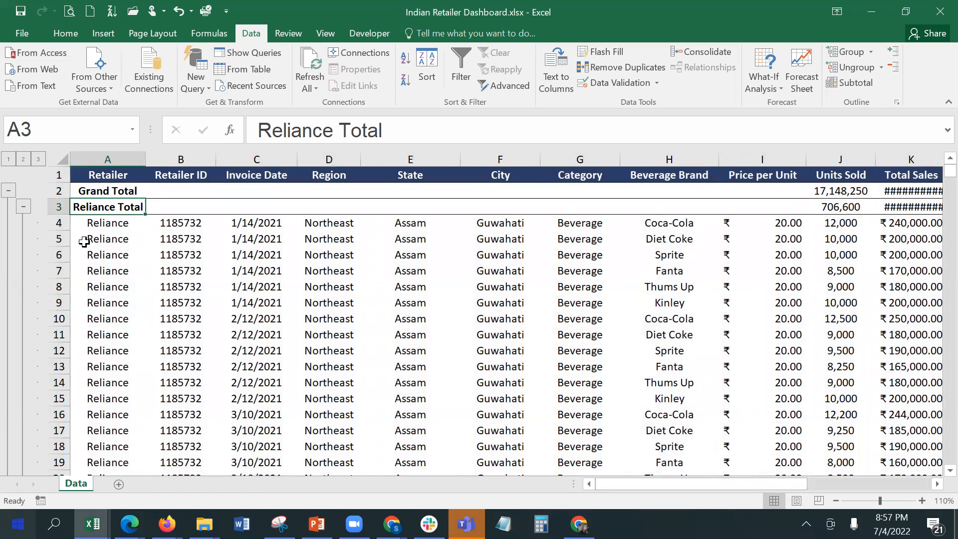
pyautogui.doubleClick(871, 160)
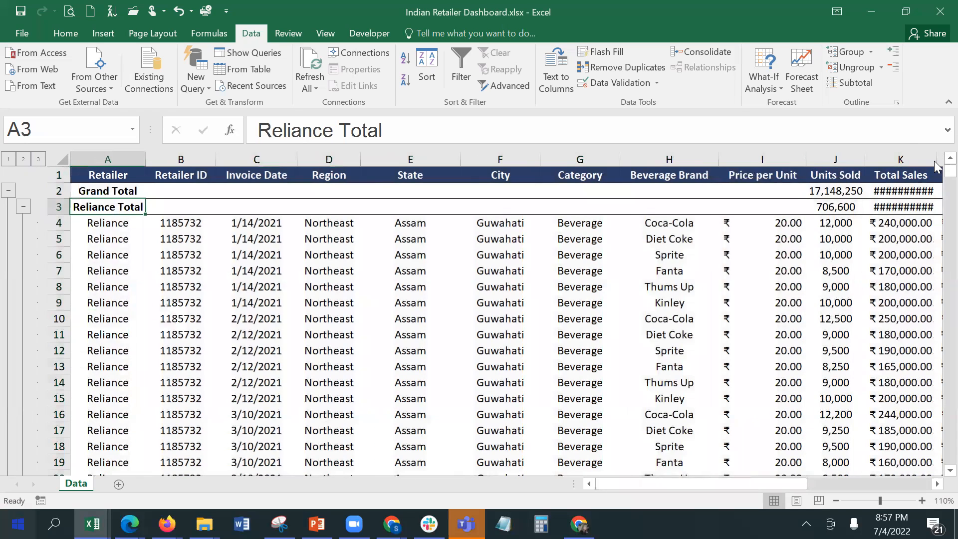
pyautogui.doubleClick(937, 160)
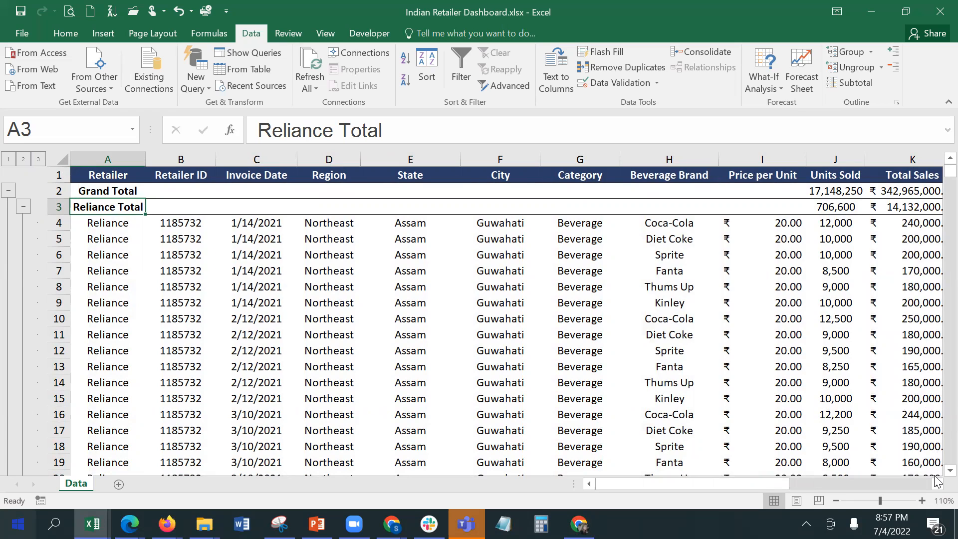
# Step: Check the formulas behind the Grand Total values for Total Sales and Units Sold
pyautogui.hotkey('ctrl', '-')
pyautogui.press('Tab')
pyautogui.press('Return')
pyautogui.moveTo(875, 498); pyautogui.dragTo(872, 499)
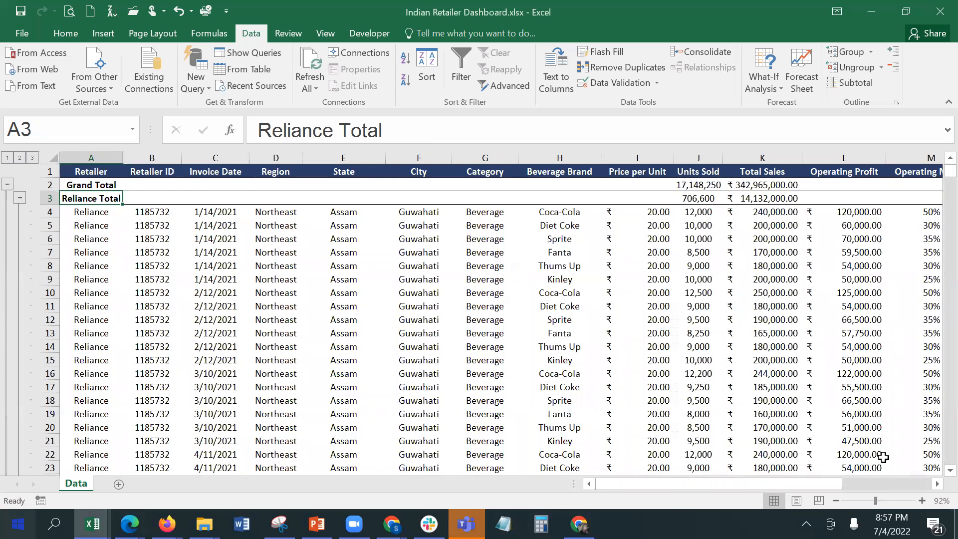
pyautogui.click(757, 184)
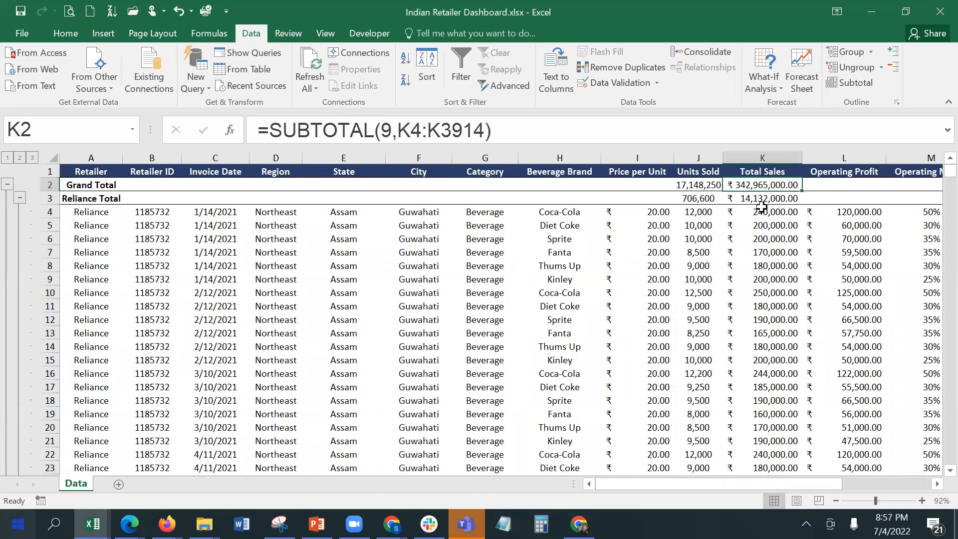
pyautogui.click(690, 184)
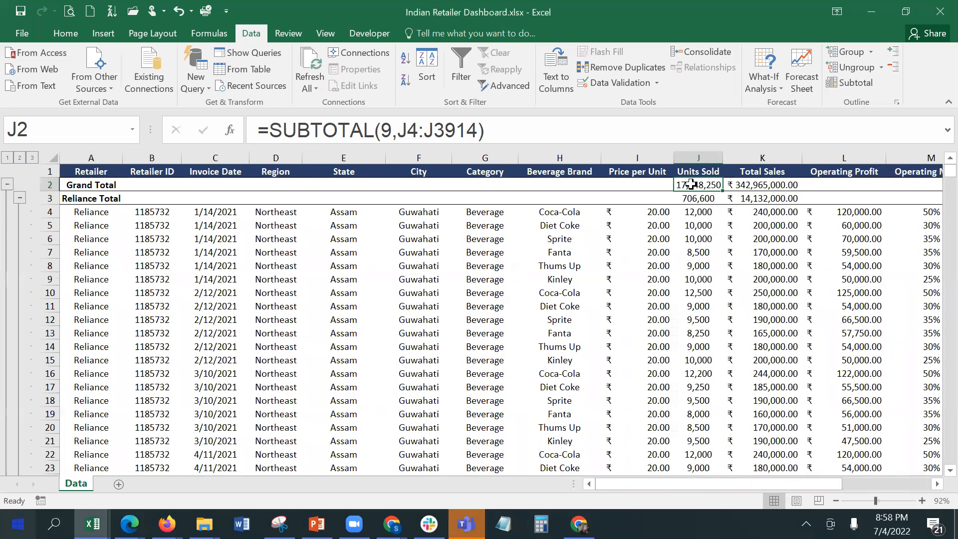
# Step: Collapse the detail rows of the first six retailer groups, from the first Reliance Total through the second More Total
pyautogui.click(20, 198)
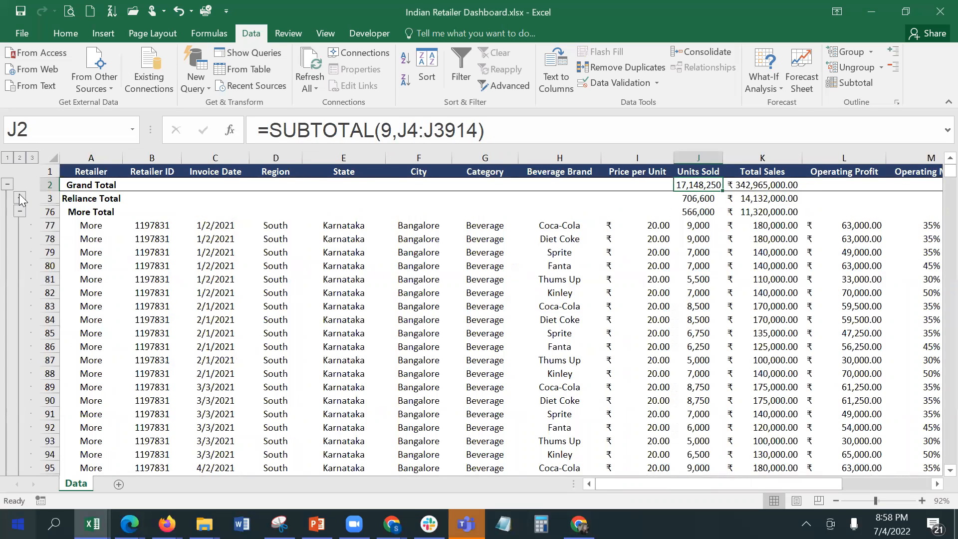
pyautogui.click(20, 212)
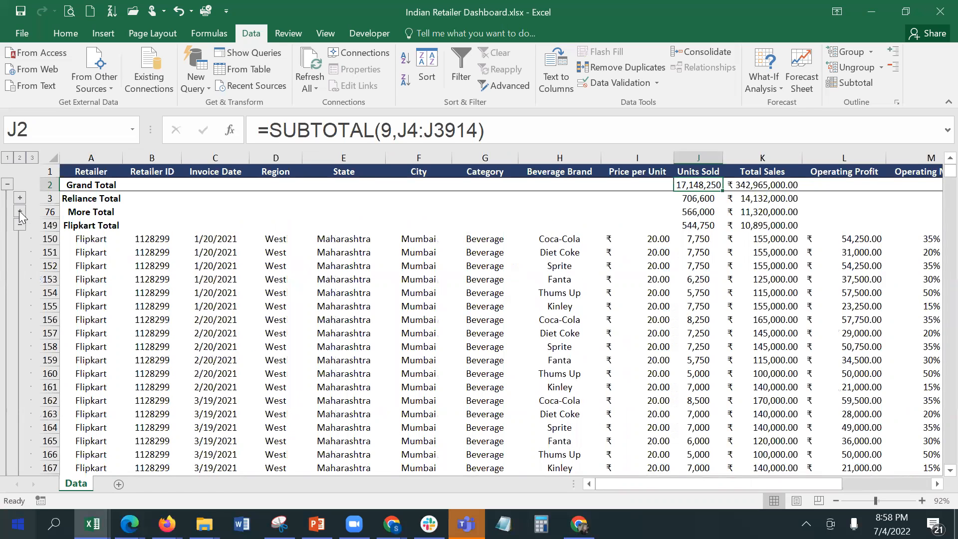
pyautogui.click(20, 225)
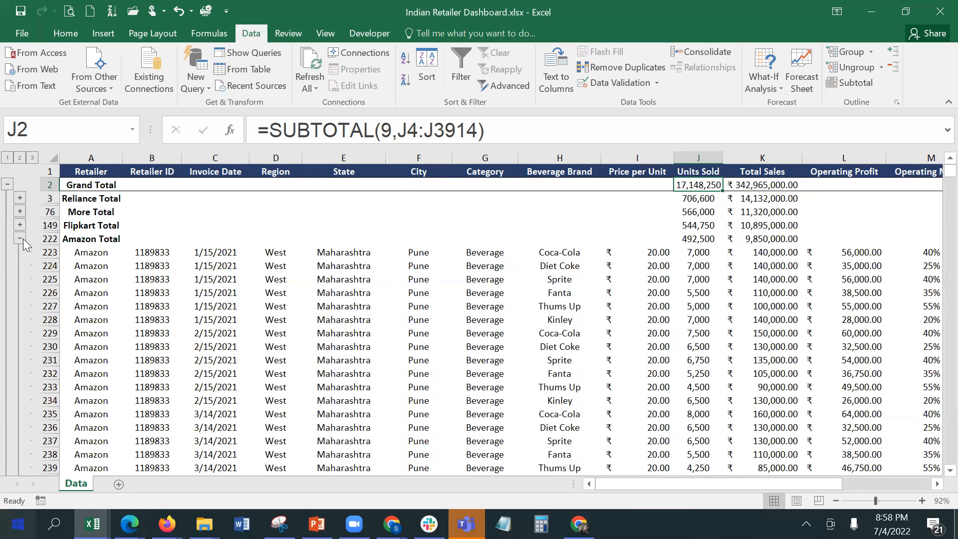
pyautogui.click(20, 239)
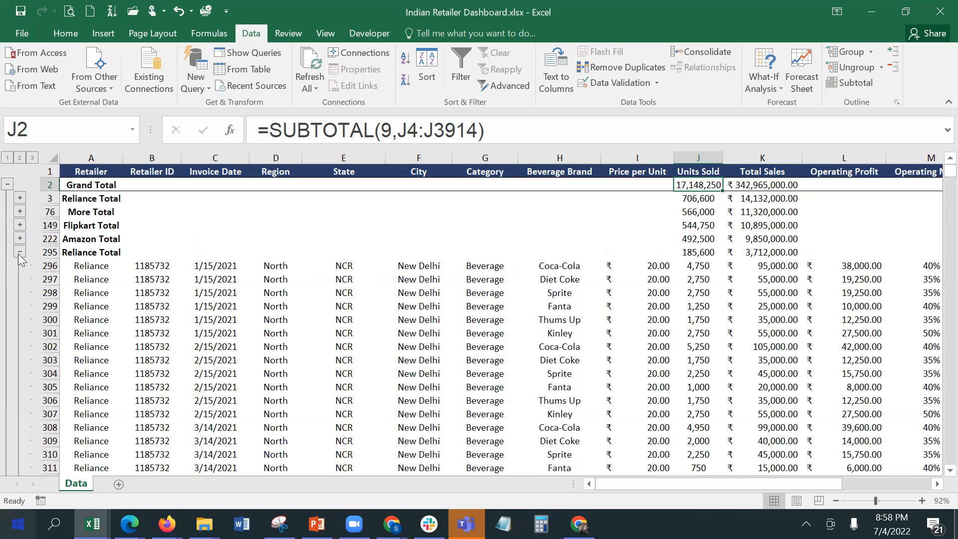
pyautogui.click(20, 253)
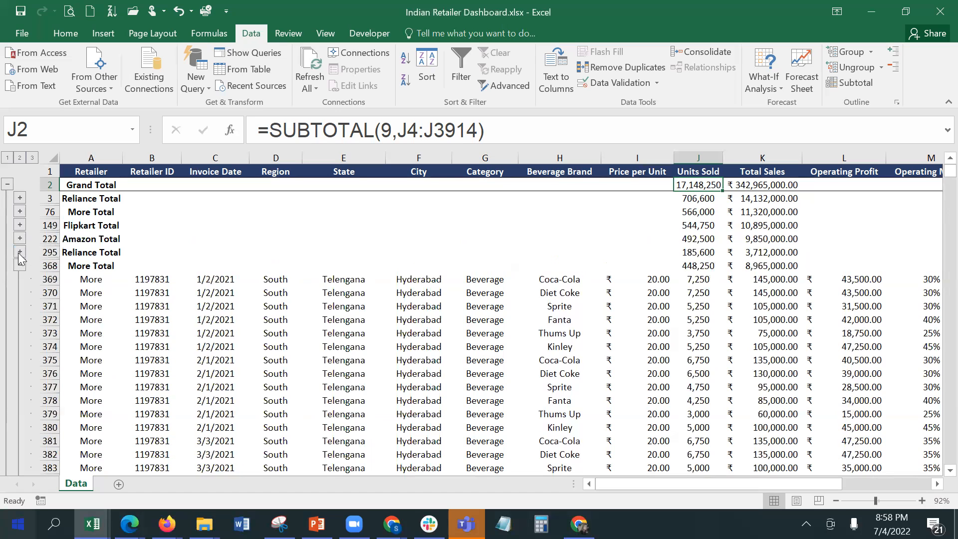
pyautogui.click(19, 265)
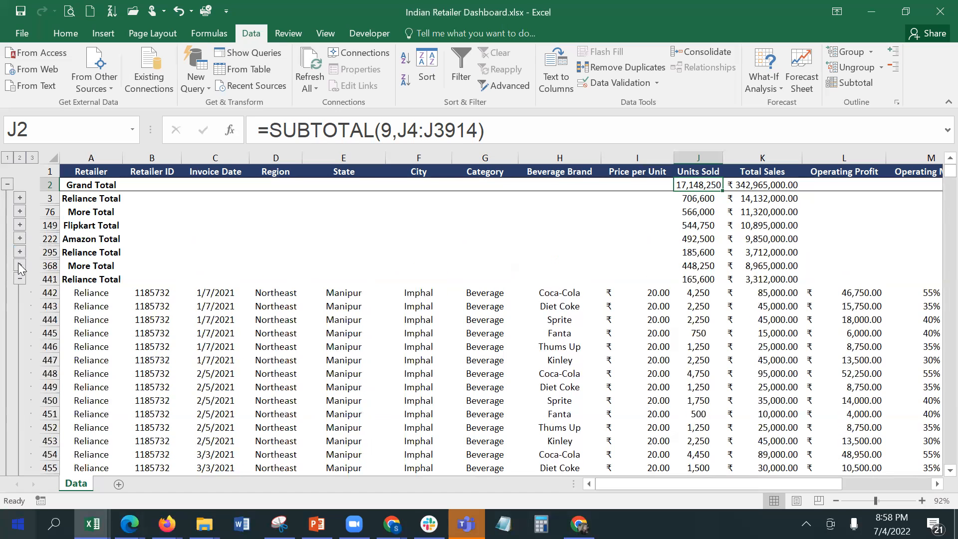
# Step: Collapse the detail rows of the five retailer groups from the Reliance Total in row 441 through the More Total in row 949
pyautogui.click(19, 279)
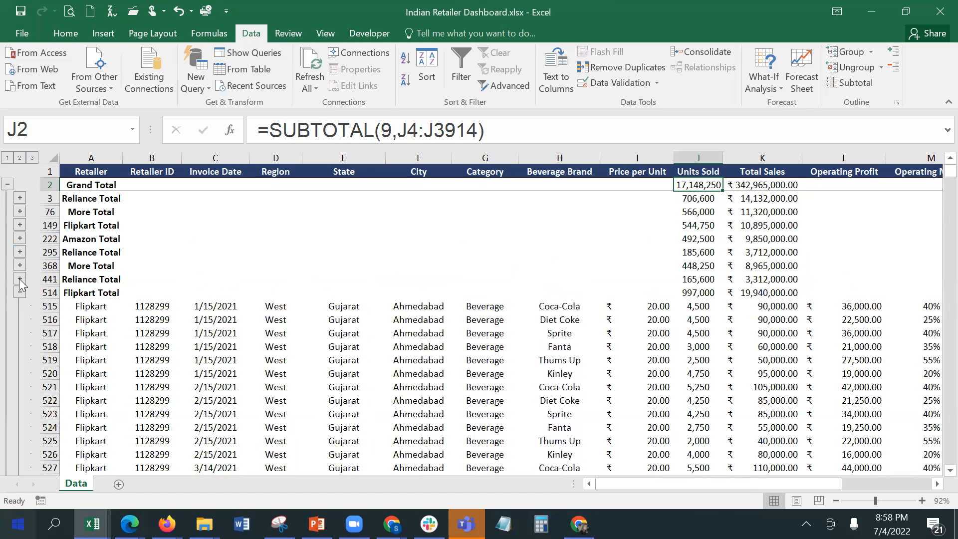
pyautogui.click(20, 291)
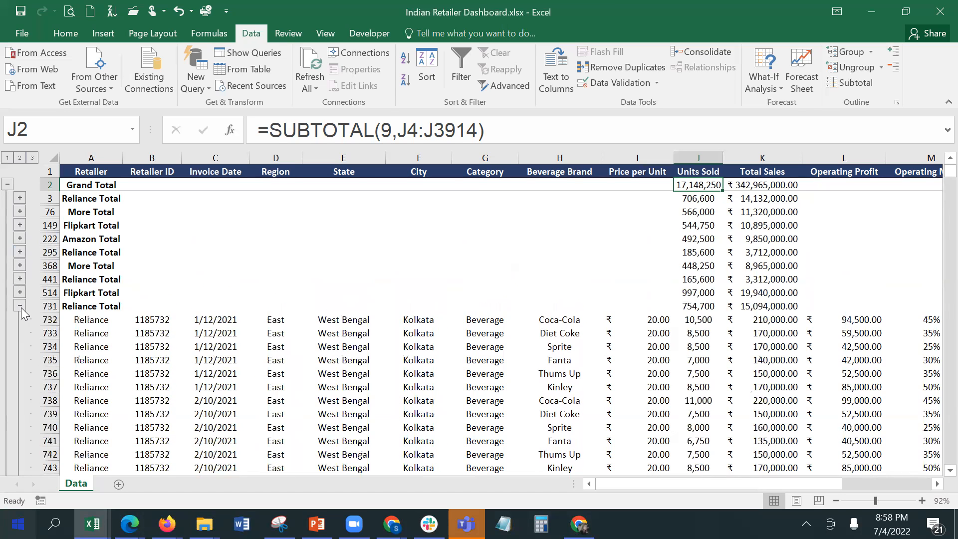
pyautogui.click(20, 306)
pyautogui.click(20, 319)
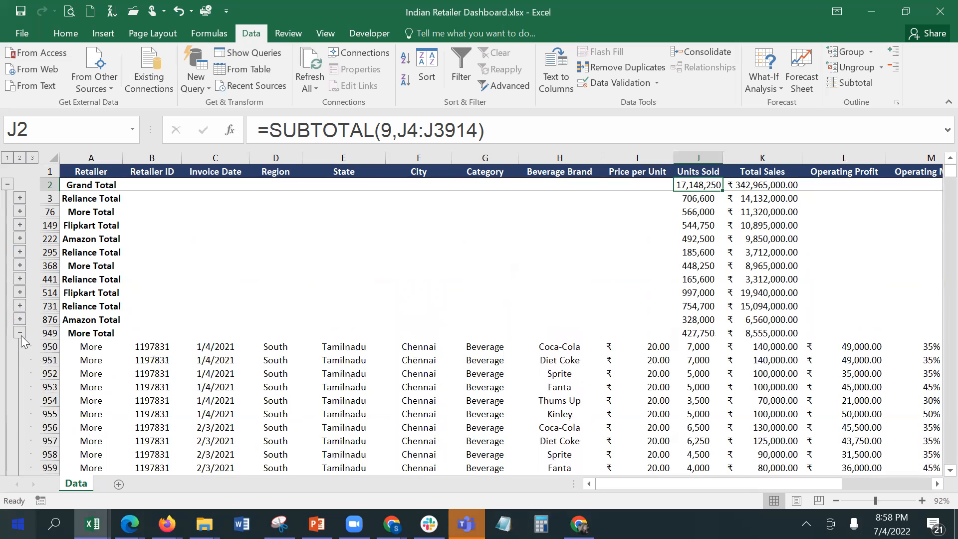
pyautogui.click(20, 333)
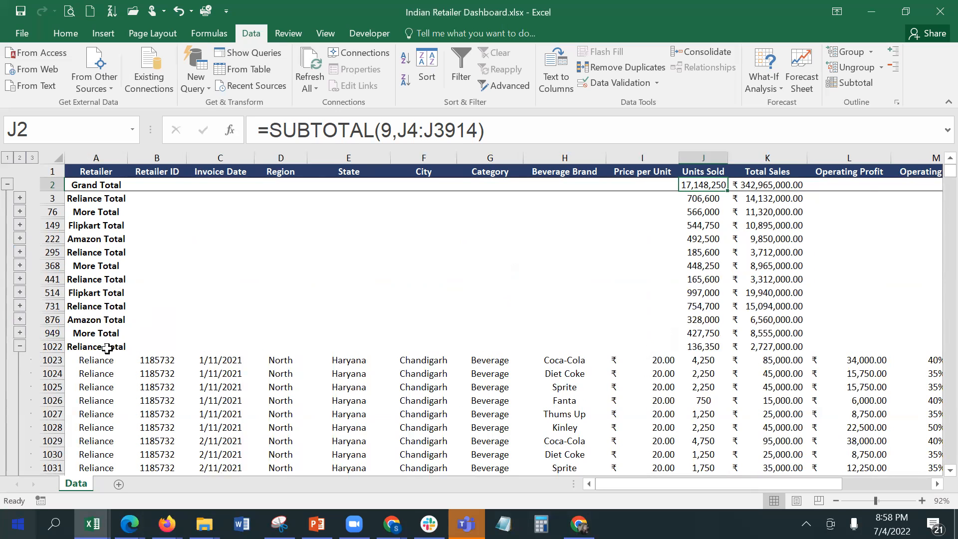
# Step: Check the labels of the uppermost retailer subtotals and the Units Sold formulas of the first Reliance Total and More Total
pyautogui.click(90, 199)
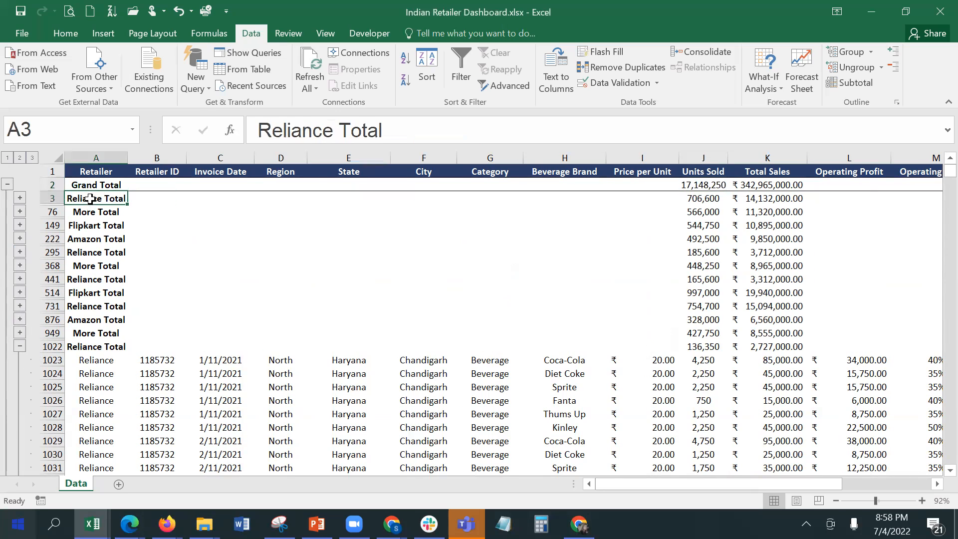
pyautogui.click(90, 210)
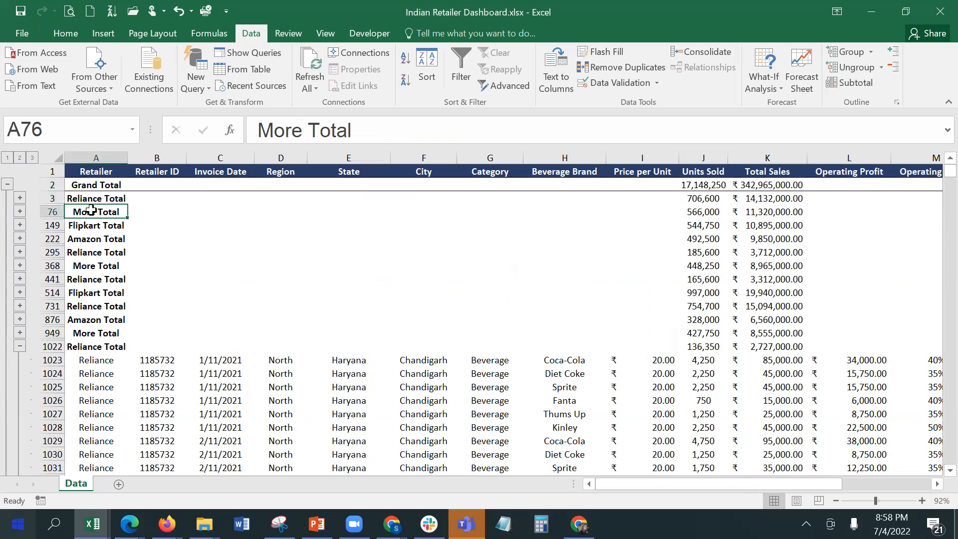
pyautogui.click(693, 198)
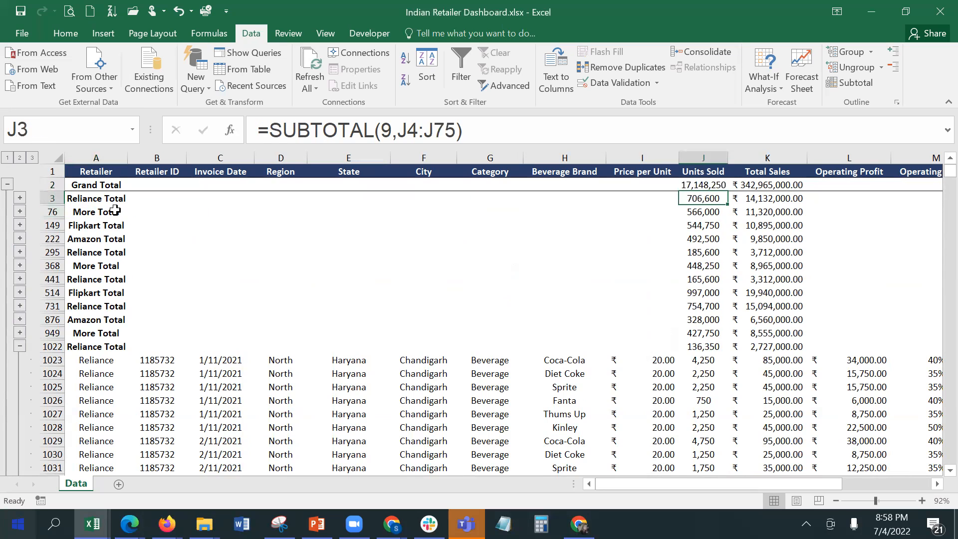
pyautogui.click(103, 225)
pyautogui.click(688, 212)
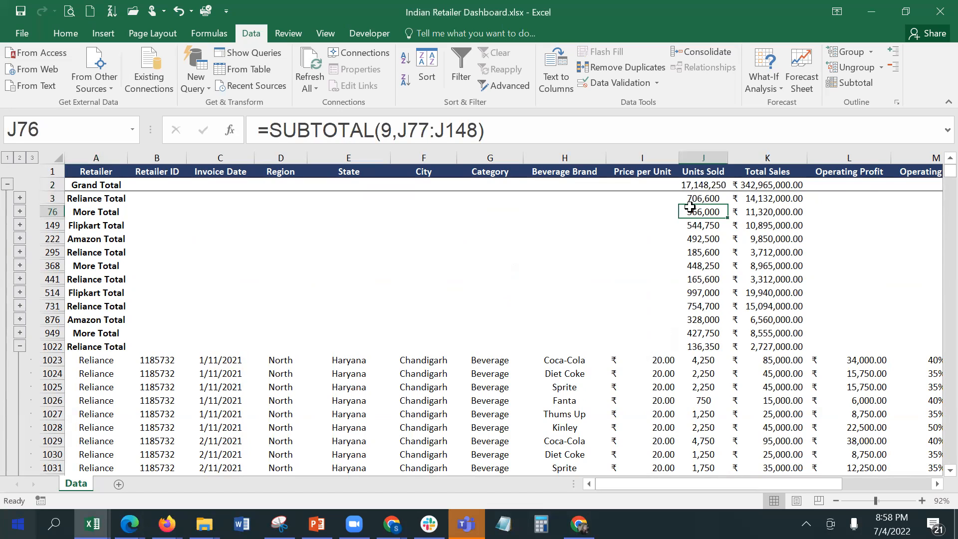
# Step: Collapse the detail rows of the retailer groups from the Reliance Total in row 1022 through the More Total in row 1966
pyautogui.click(19, 346)
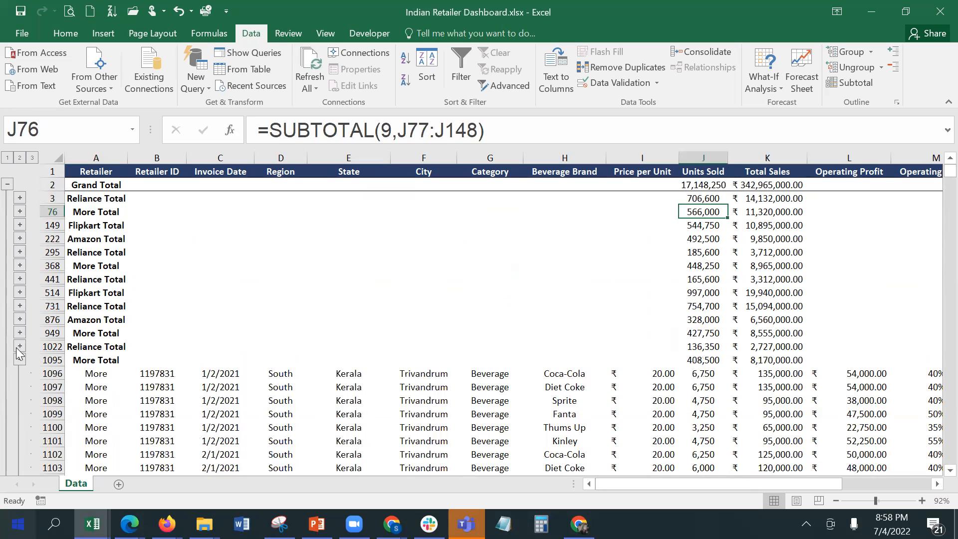
pyautogui.click(19, 357)
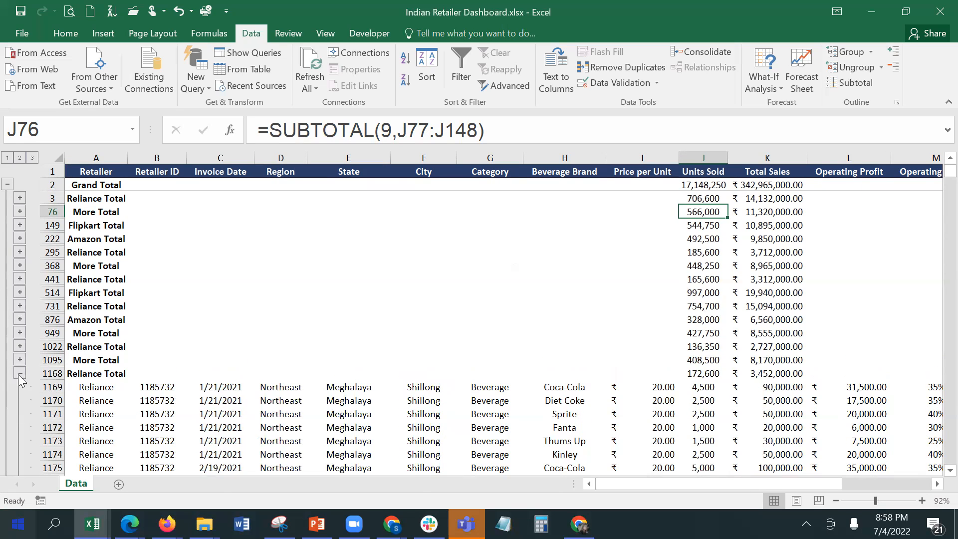
pyautogui.click(19, 373)
pyautogui.click(19, 386)
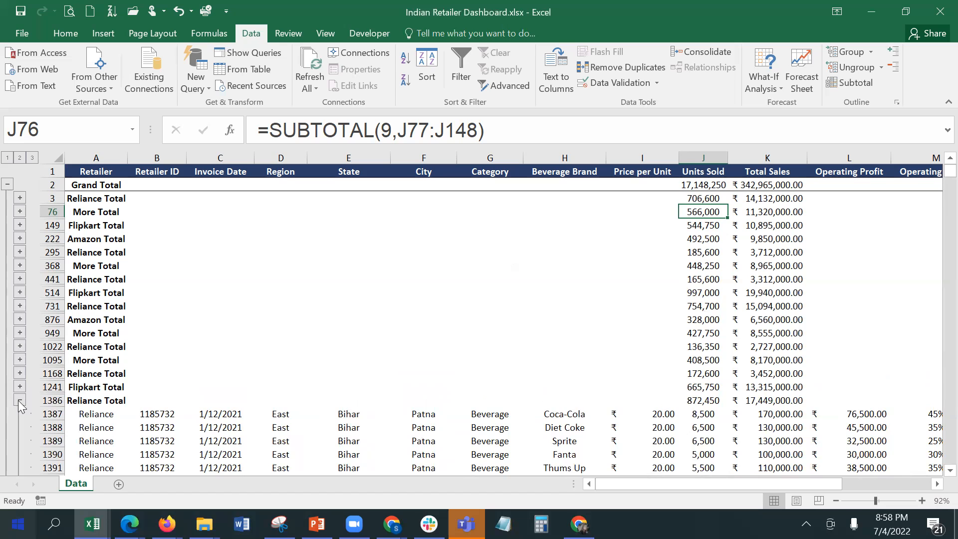
pyautogui.click(19, 400)
pyautogui.scroll(-3, 183, 349)
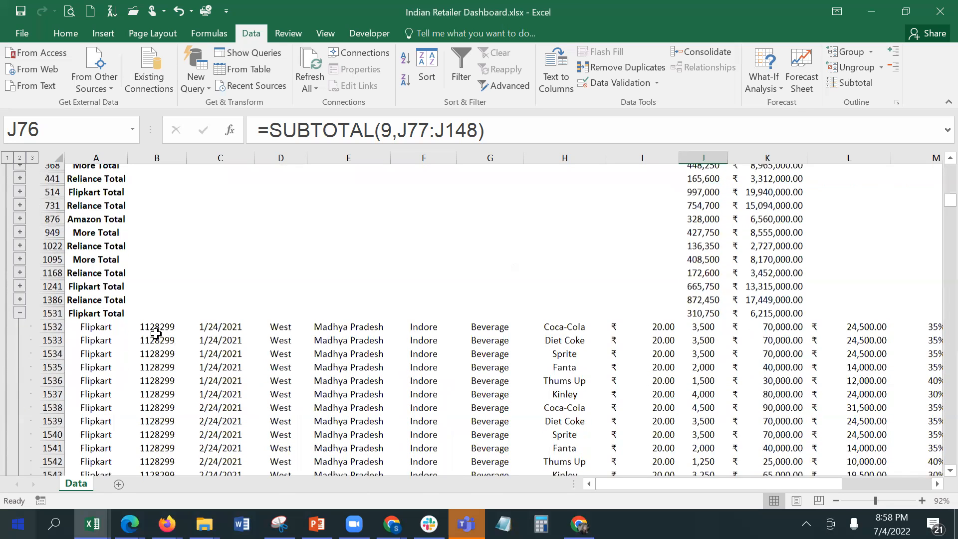
pyautogui.scroll(-1, 156, 333)
pyautogui.click(19, 279)
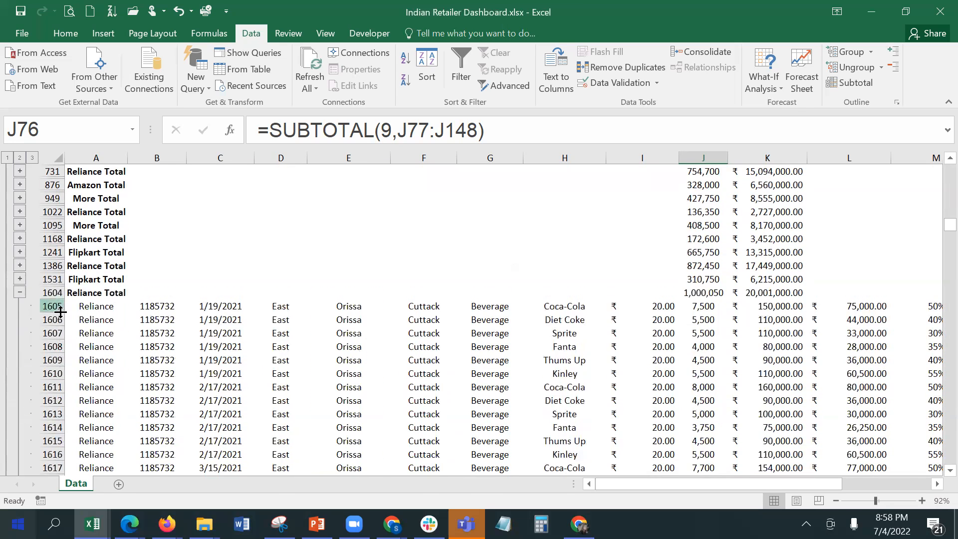
pyautogui.click(20, 293)
pyautogui.click(20, 305)
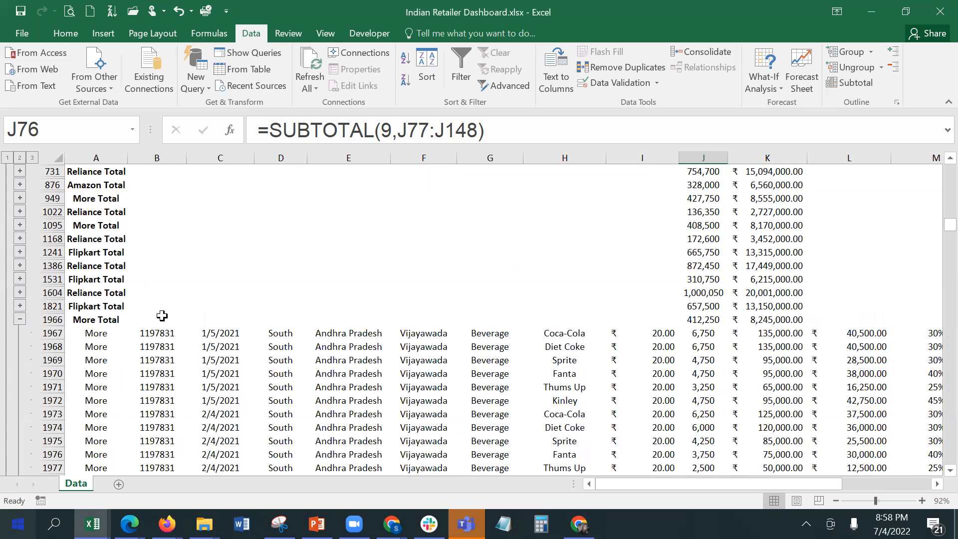
pyautogui.click(19, 319)
# Step: Check the first Reliance Total at the start of the sheet and the formula behind its Units Sold value
pyautogui.scroll(4, 203, 310)
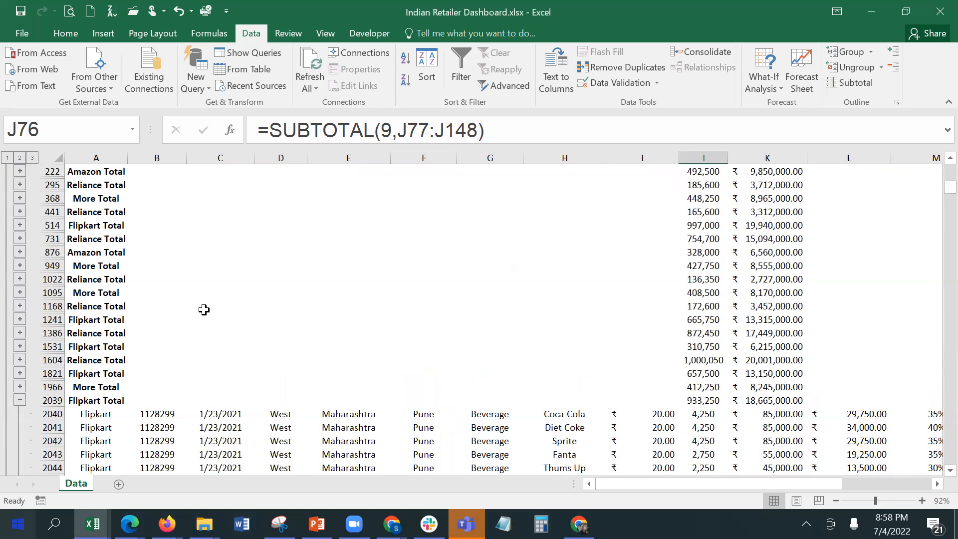
pyautogui.click(96, 200)
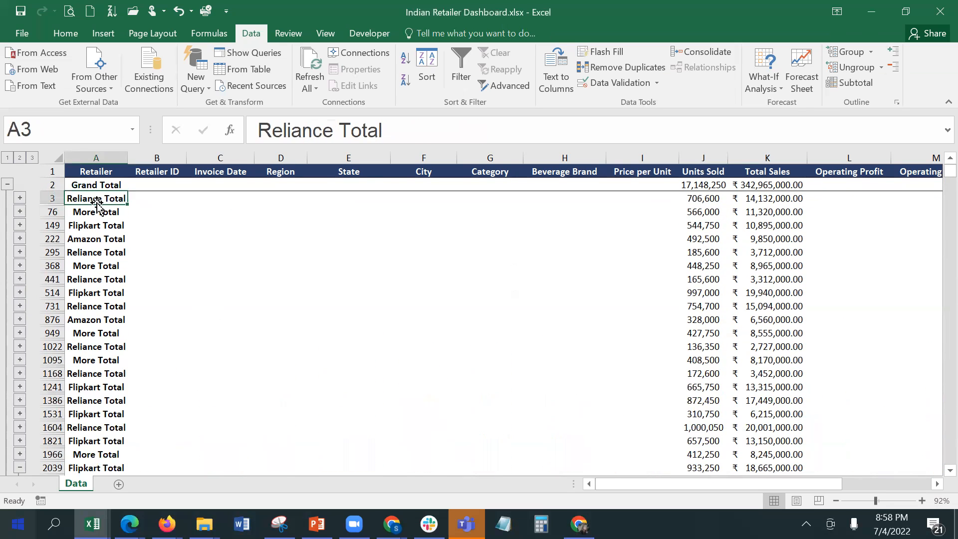
pyautogui.click(706, 198)
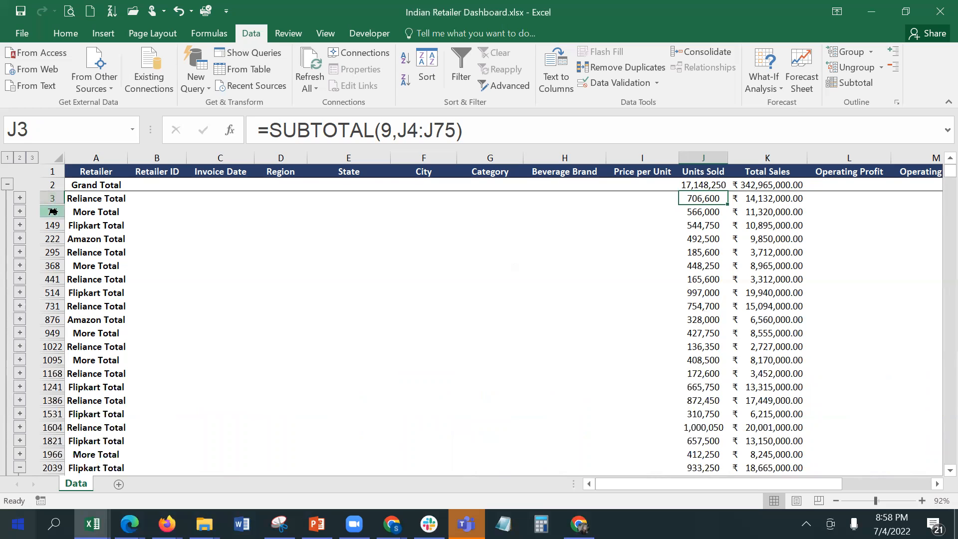
# Step: Expand the first Reliance group and examine its detail rows from row 4 through row 75
pyautogui.click(20, 198)
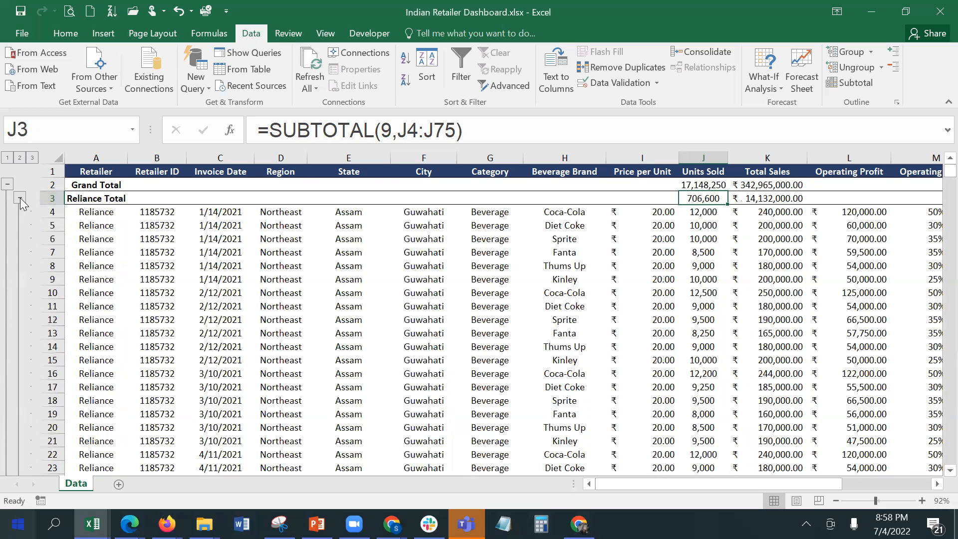
pyautogui.scroll(-1, 178, 244)
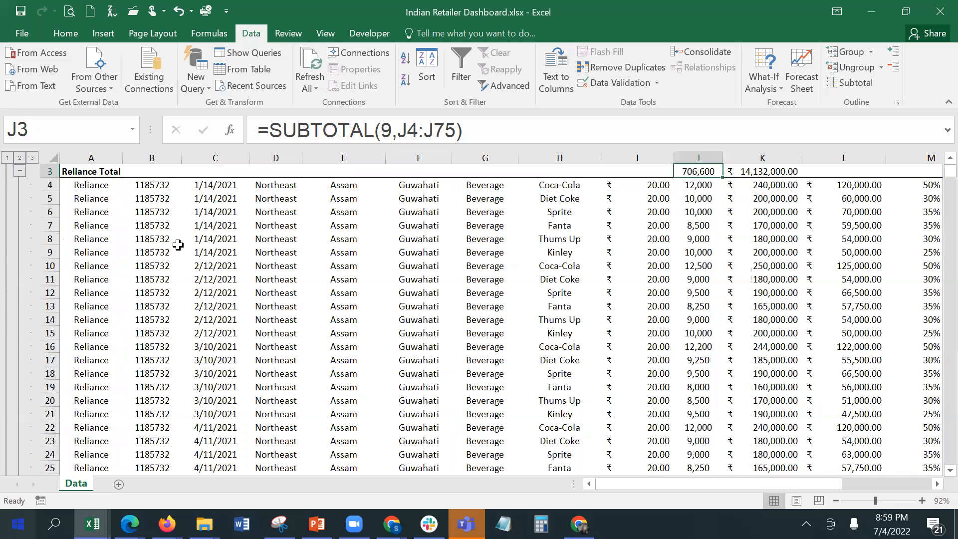
pyautogui.click(105, 185)
pyautogui.scroll(-20, 146, 259)
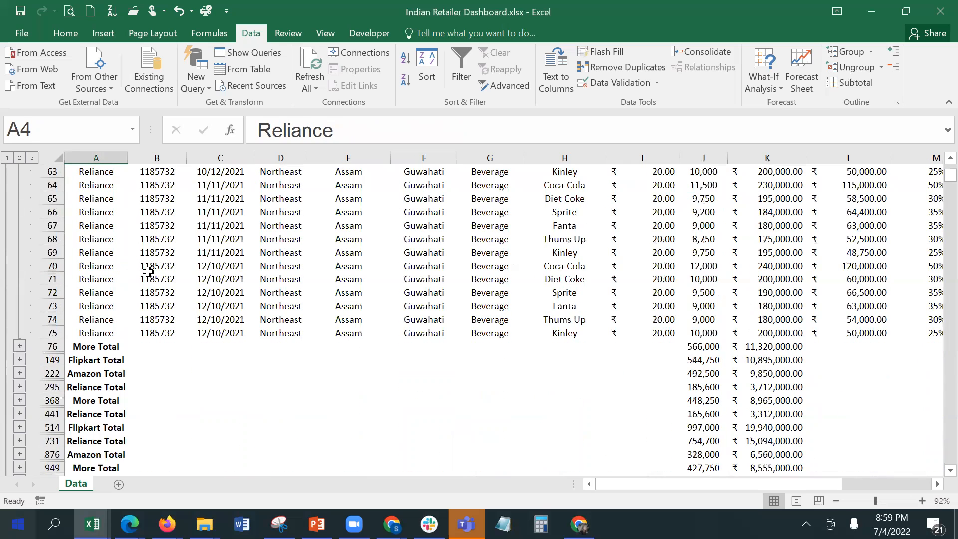
pyautogui.scroll(3, 149, 271)
pyautogui.click(93, 238)
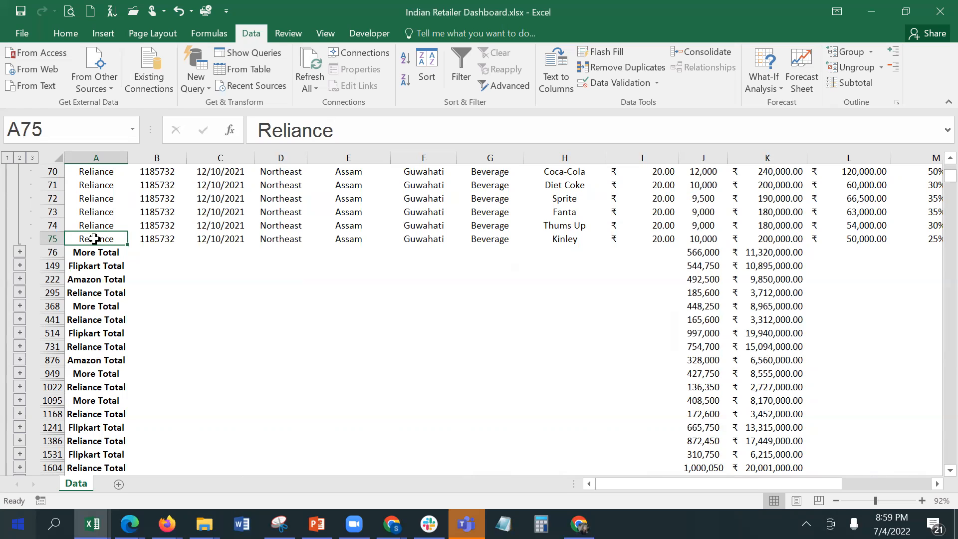
# Step: Undo the group collapsing, the column width changes and the Retailer subtotals to restore the plain data table
pyautogui.hotkey('ctrl', 'z')
pyautogui.press('Down')
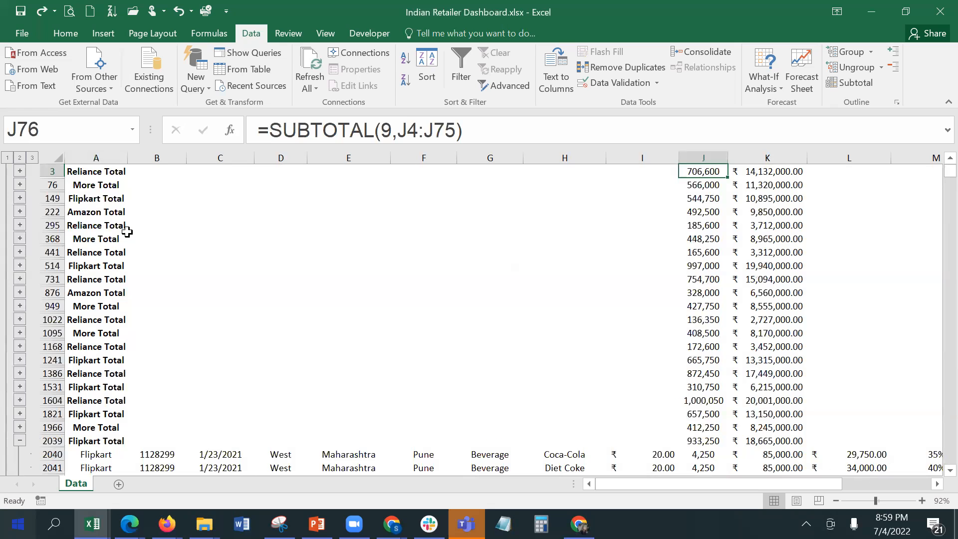
pyautogui.hotkey('ctrl', 'z')
pyautogui.hotkey('ctrl', 'z')
pyautogui.hotkey('ctrl', 'z')
pyautogui.hotkey('ctrl', 'z')
pyautogui.hotkey('ctrl', 'z')
pyautogui.hotkey('ctrl', 'z')
pyautogui.hotkey('ctrl', 'z')
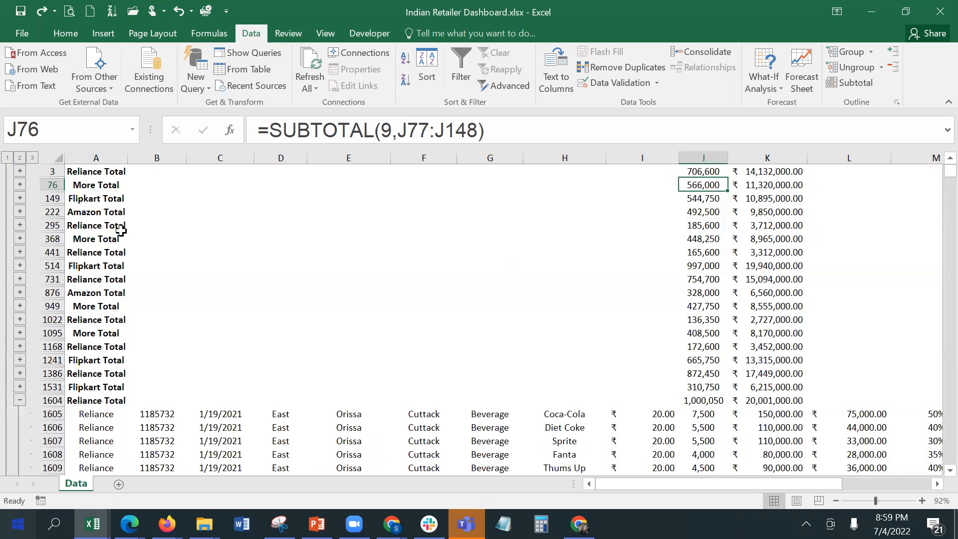
pyautogui.hotkey('ctrl', 'z')
pyautogui.hotkey('ctrl', 'z')
pyautogui.hotkey('ctrl', 'z')
pyautogui.hotkey('ctrl', 'z')
pyautogui.hotkey('ctrl', 'z')
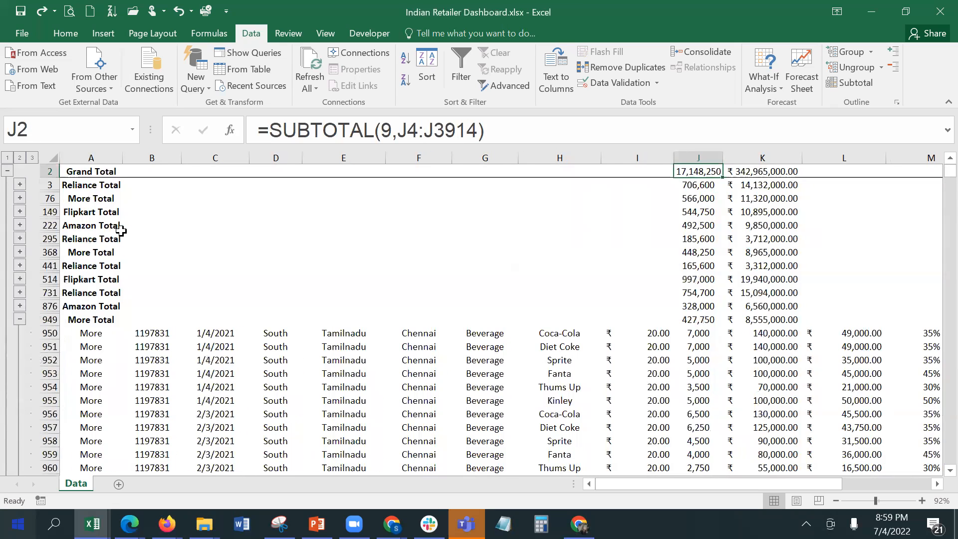
pyautogui.hotkey('ctrl', 'z')
pyautogui.hotkey('ctrl', 'z')
pyautogui.hotkey('ctrl', 'z')
pyautogui.hotkey('ctrl', 'z')
pyautogui.hotkey('ctrl', 'z')
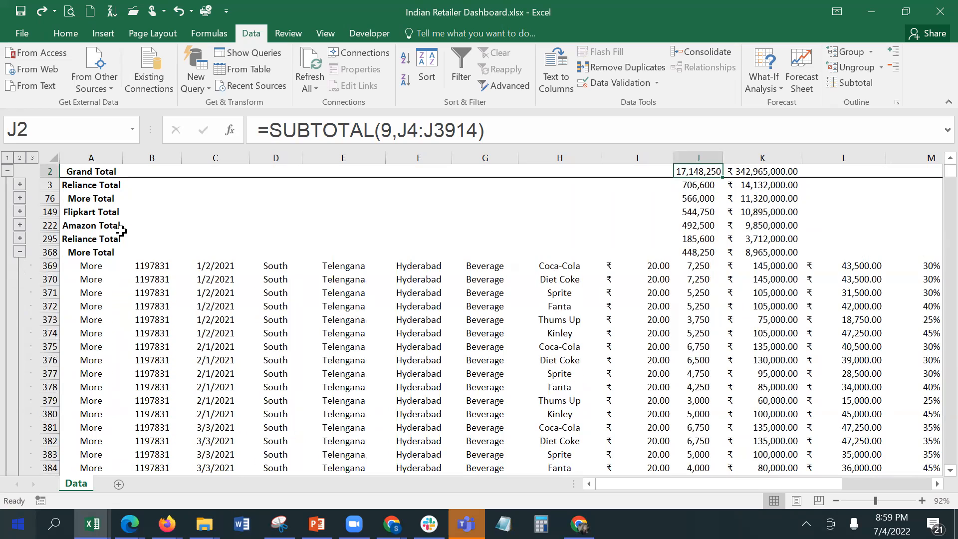
pyautogui.hotkey('ctrl', 'z')
pyautogui.hotkey('ctrl', 'z')
pyautogui.hotkey('ctrl', 'z')
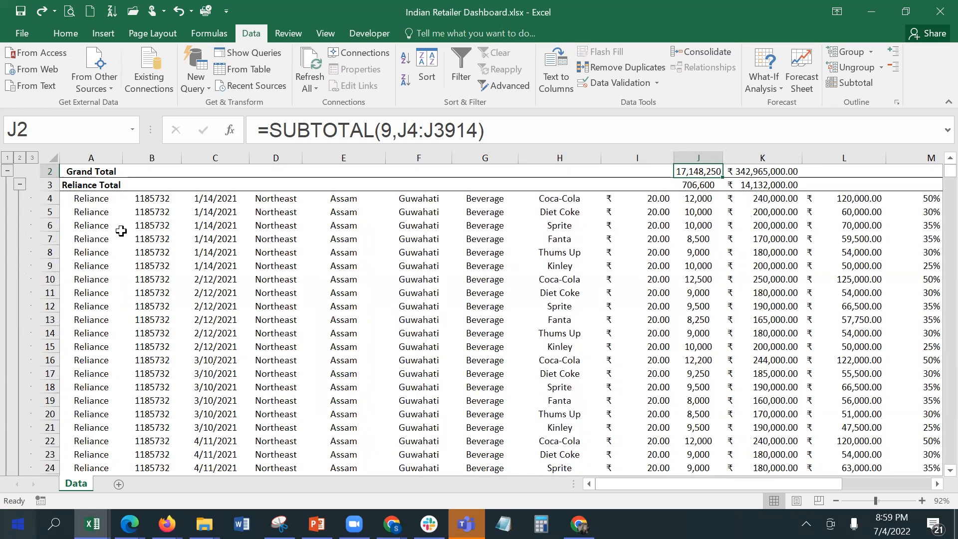
pyautogui.hotkey('ctrl', 'z')
pyautogui.hotkey('ctrl', 'z')
pyautogui.hotkey('ctrl', 'z')
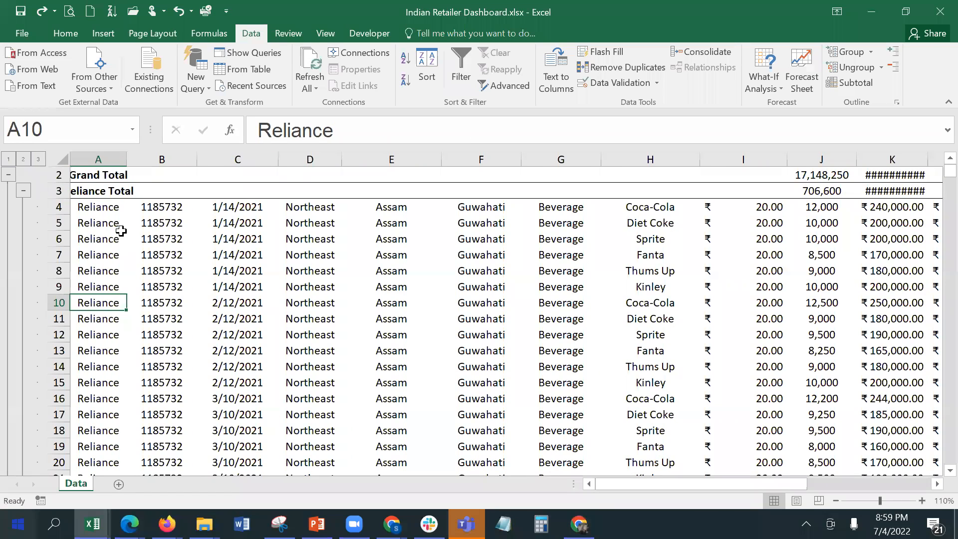
pyautogui.hotkey('ctrl', 'z')
# Step: Sort the data table by the Retailer column from A to Z
pyautogui.click(56, 189)
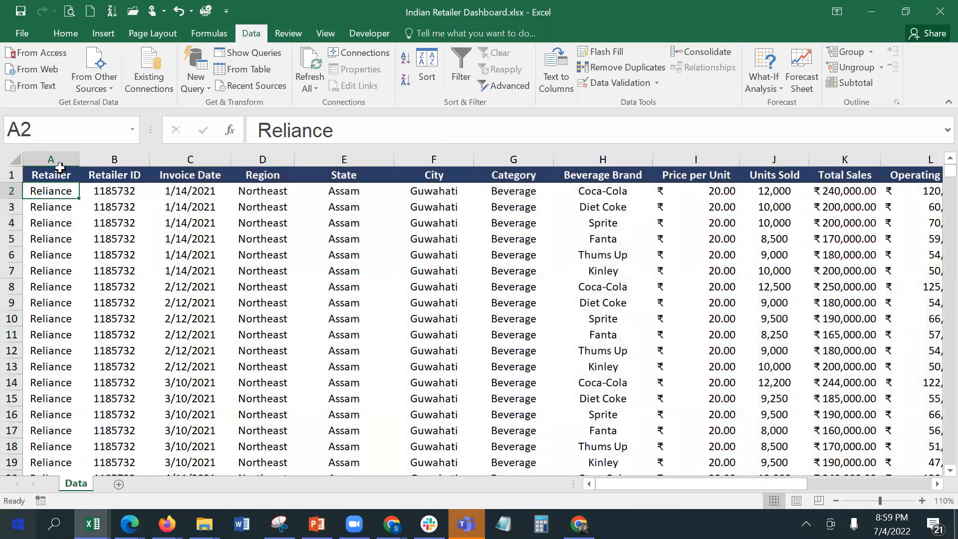
pyautogui.click(60, 169)
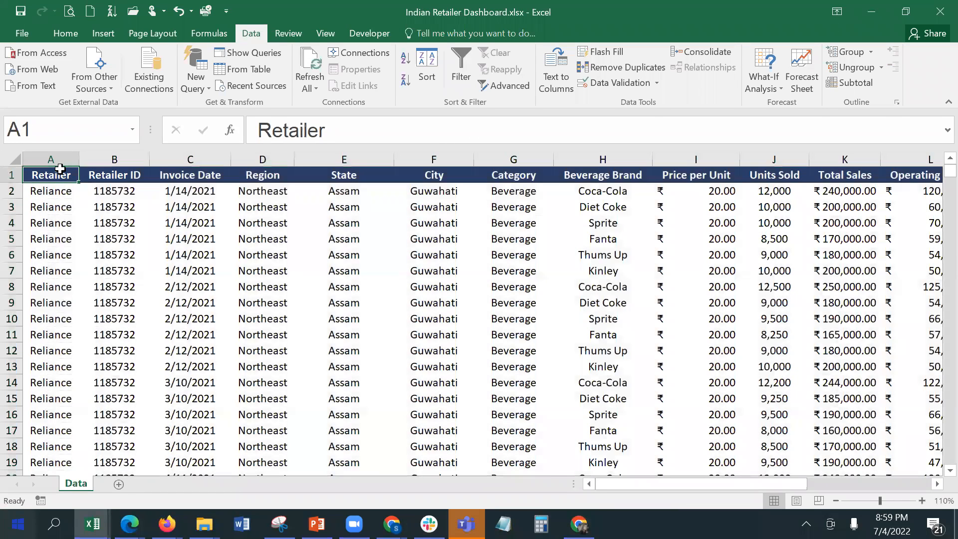
pyautogui.click(403, 60)
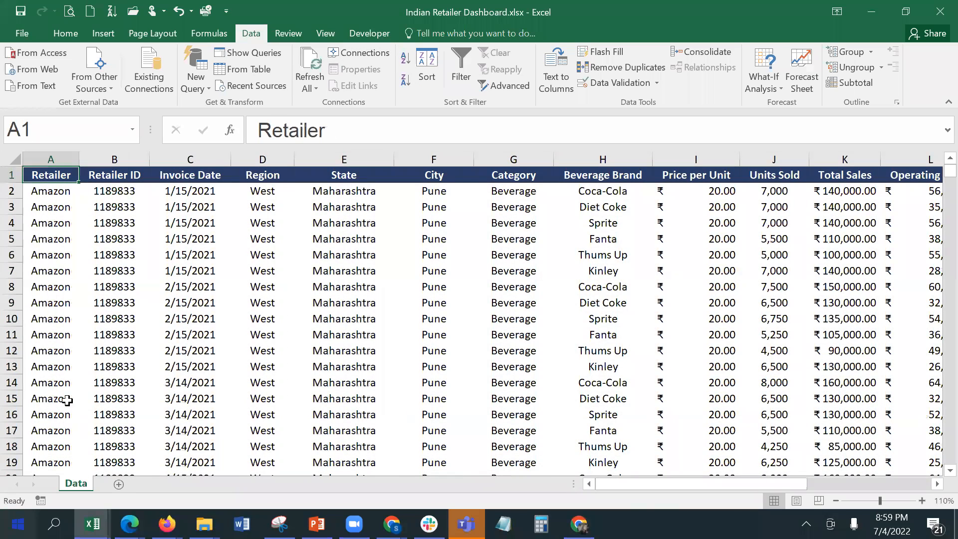
pyautogui.click(46, 190)
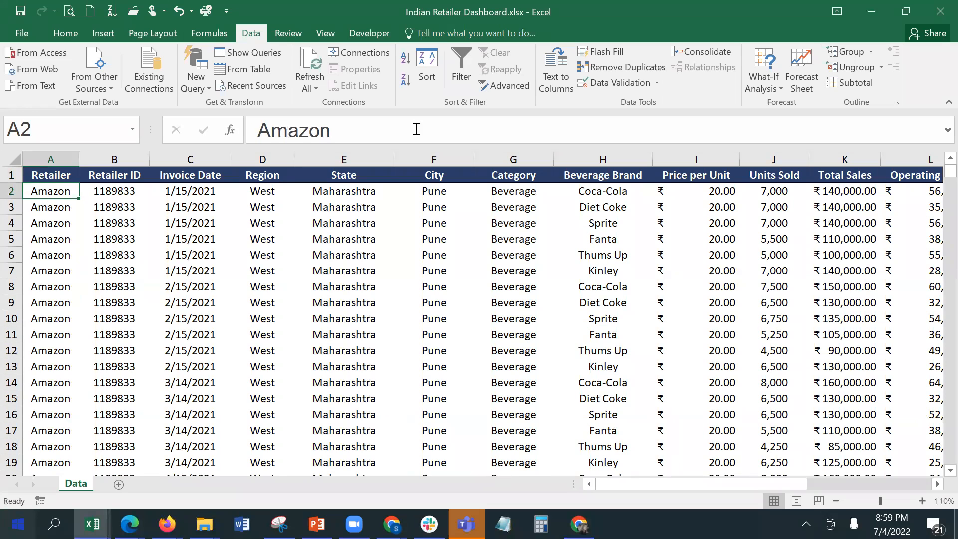
# Step: Add Sum subtotals for Units Sold and Total Sales at each change in Retailer, summary not below data, and widen the Retailer column
pyautogui.click(849, 82)
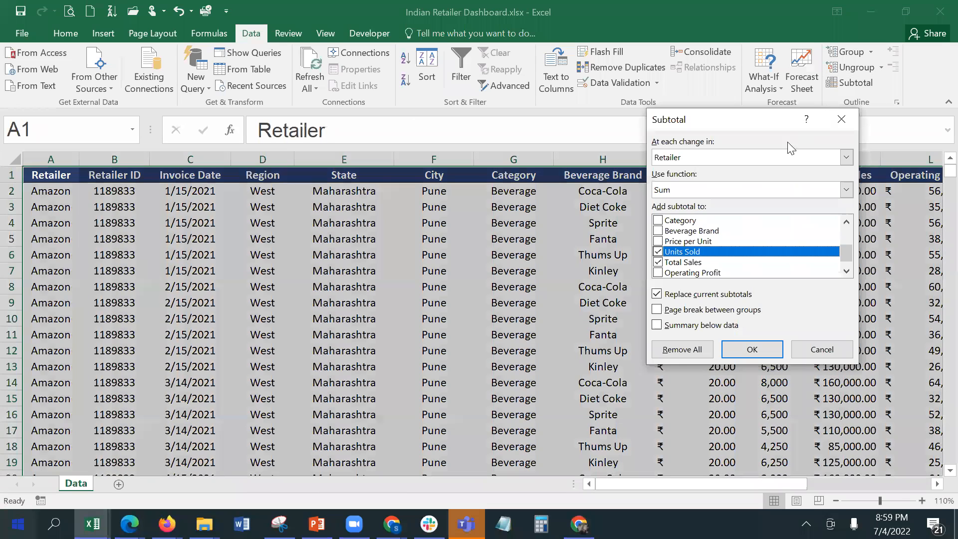
pyautogui.click(747, 350)
pyautogui.moveTo(124, 158); pyautogui.dragTo(143, 157)
pyautogui.click(104, 206)
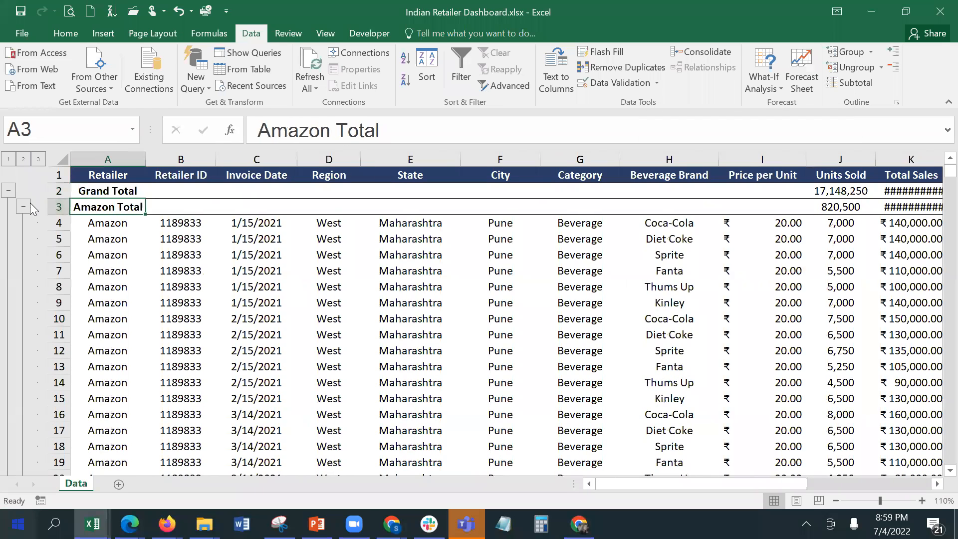
# Step: Collapse the detail rows of the Amazon, Flipkart, More and Reliance groups so only their totals show
pyautogui.click(23, 206)
pyautogui.click(23, 222)
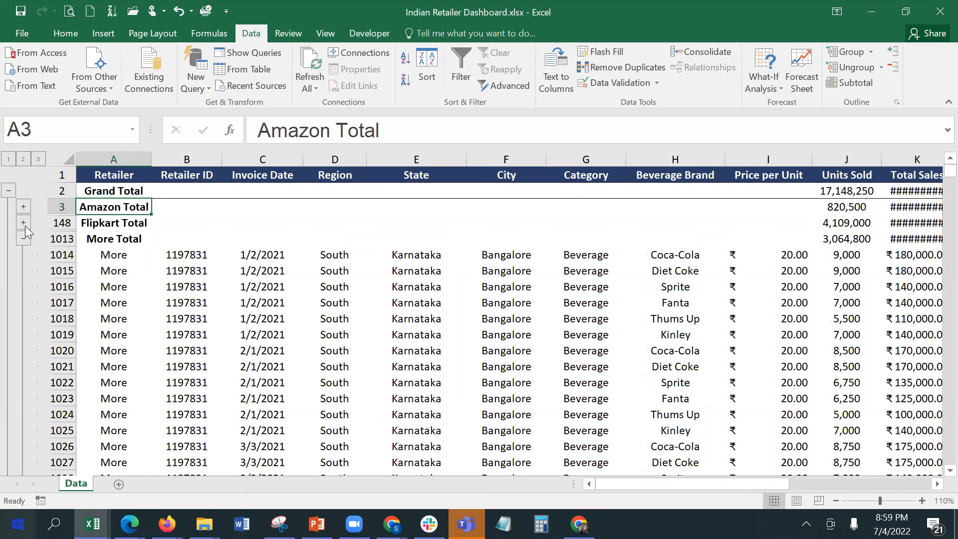
pyautogui.click(23, 239)
pyautogui.click(23, 254)
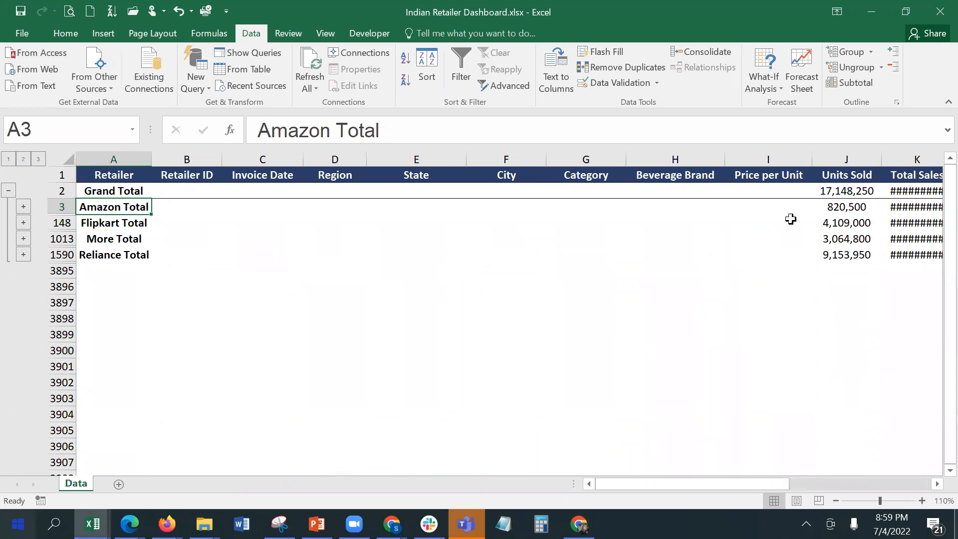
# Step: Widen the Total Sales column to fit its values and review the Grand Total, Amazon, Flipkart, More and Reliance totals
pyautogui.click(937, 483)
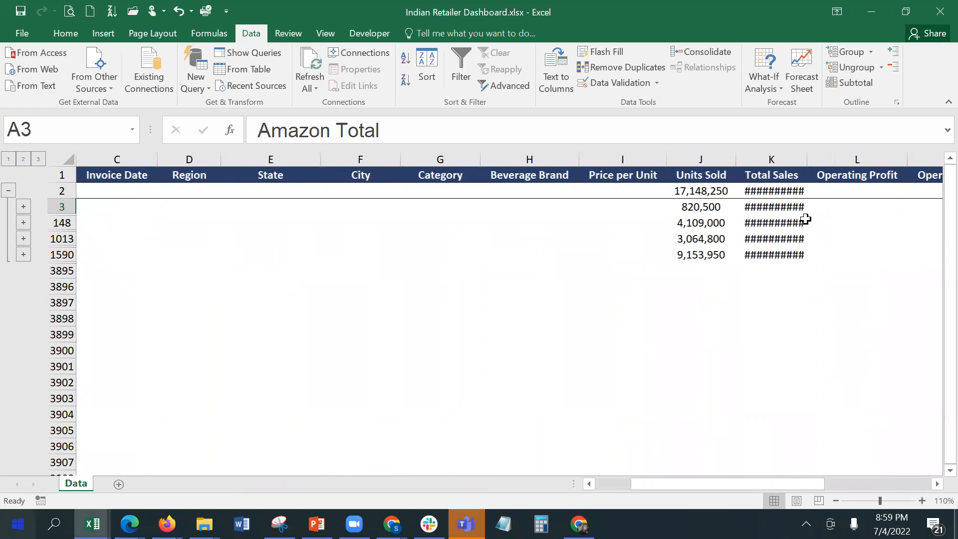
pyautogui.doubleClick(807, 160)
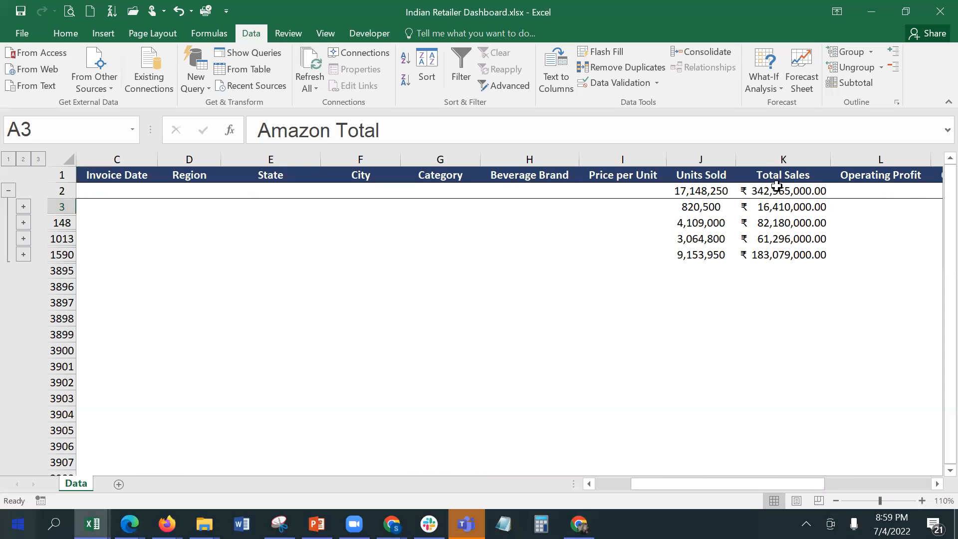
pyautogui.click(802, 190)
pyautogui.moveTo(802, 191); pyautogui.dragTo(19, 194)
pyautogui.click(106, 208)
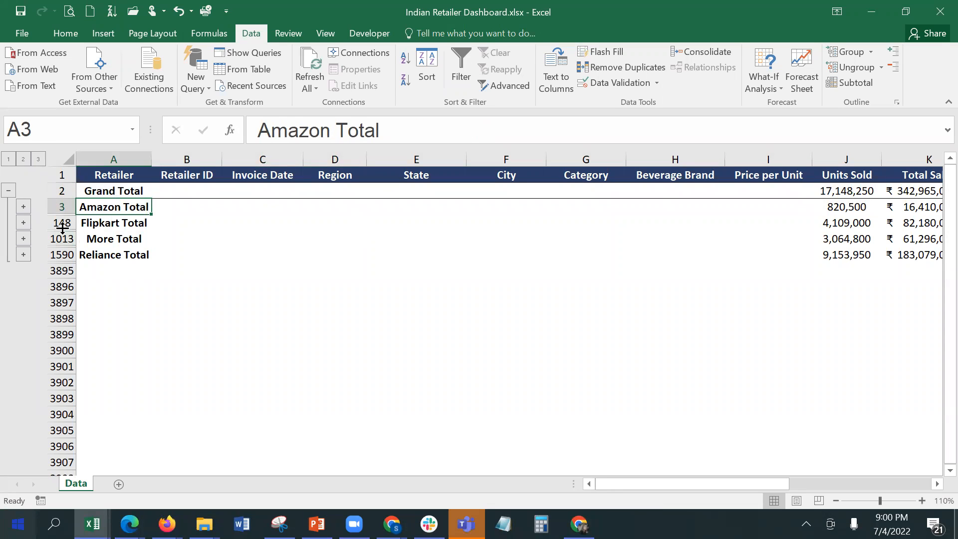
pyautogui.click(90, 223)
pyautogui.click(104, 239)
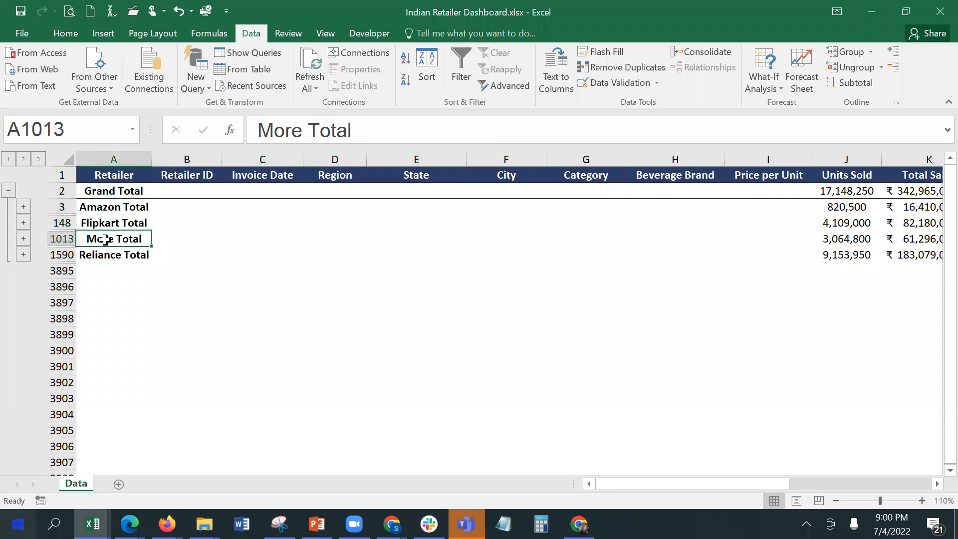
pyautogui.click(119, 257)
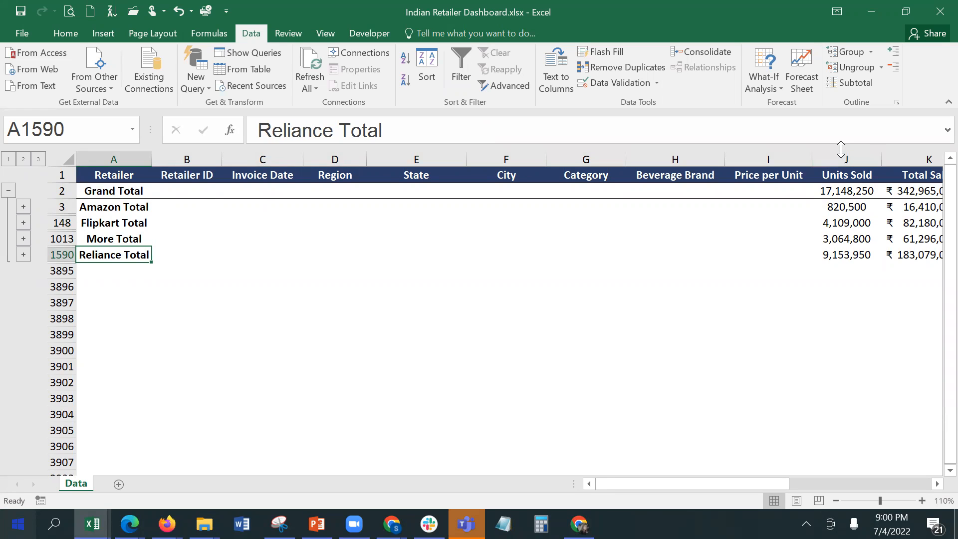
# Step: Undo the column widening, the group collapsing and the Retailer subtotals to return to the plain data table
pyautogui.hotkey('ctrl', 'z')
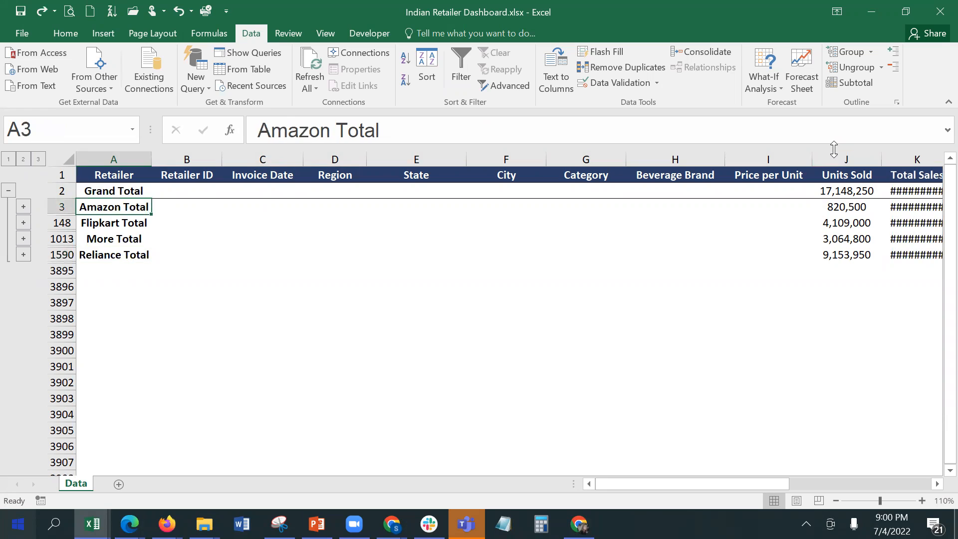
pyautogui.hotkey('ctrl', 'z')
pyautogui.hotkey('ctrl', 'z')
pyautogui.hotkey('ctrl', 'z')
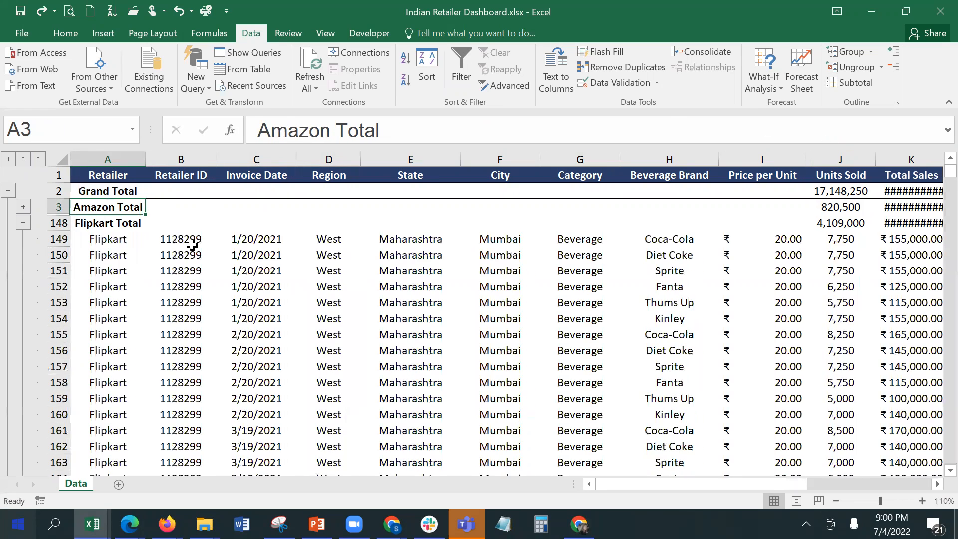
pyautogui.hotkey('ctrl', 'z')
pyautogui.hotkey('ctrl', 'z')
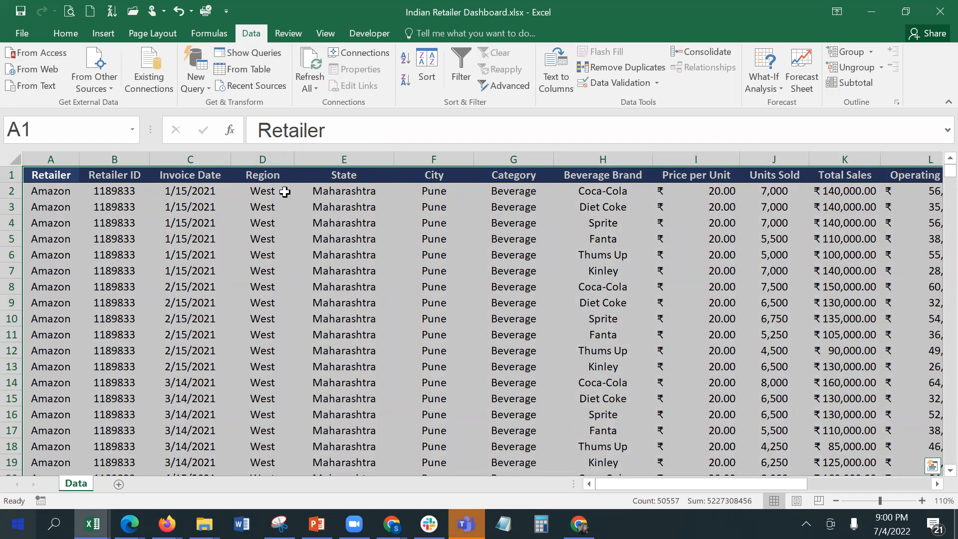
# Step: Sort the table by Region from A to Z and add Sum subtotals for Units Sold and Total Sales at each change in Region
pyautogui.click(266, 190)
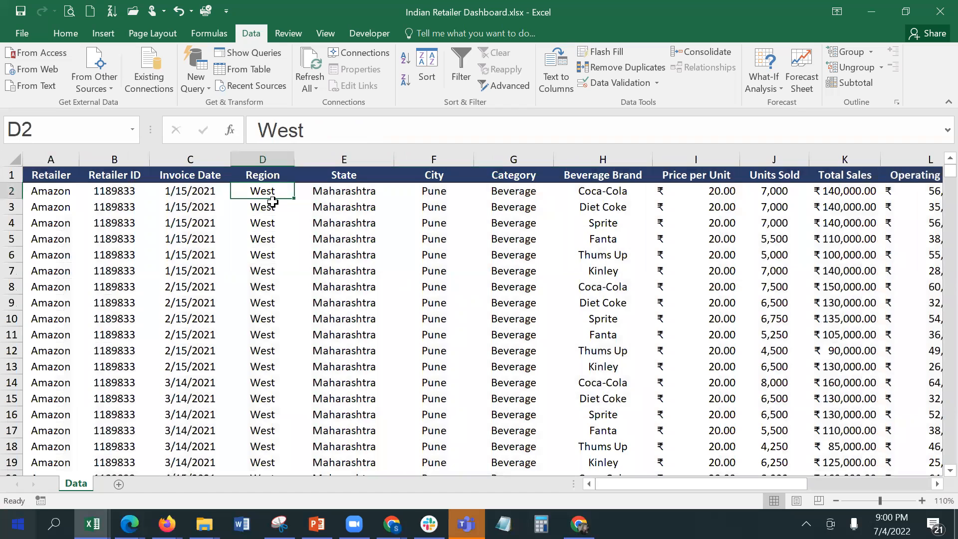
pyautogui.click(403, 58)
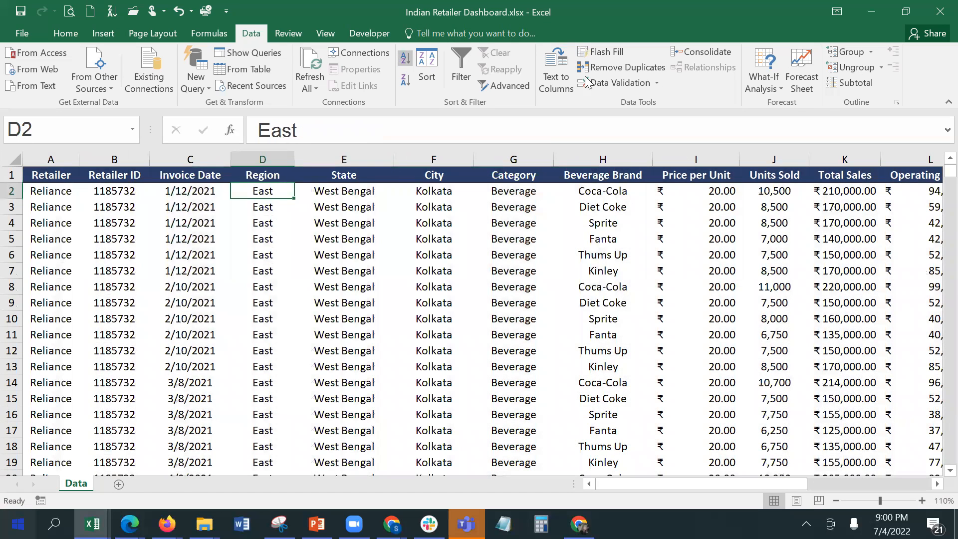
pyautogui.click(832, 83)
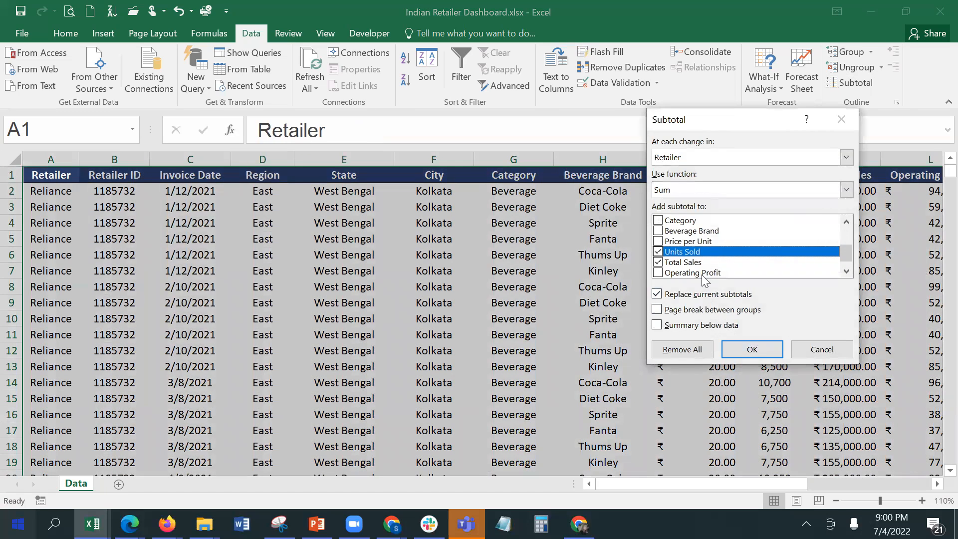
pyautogui.click(677, 159)
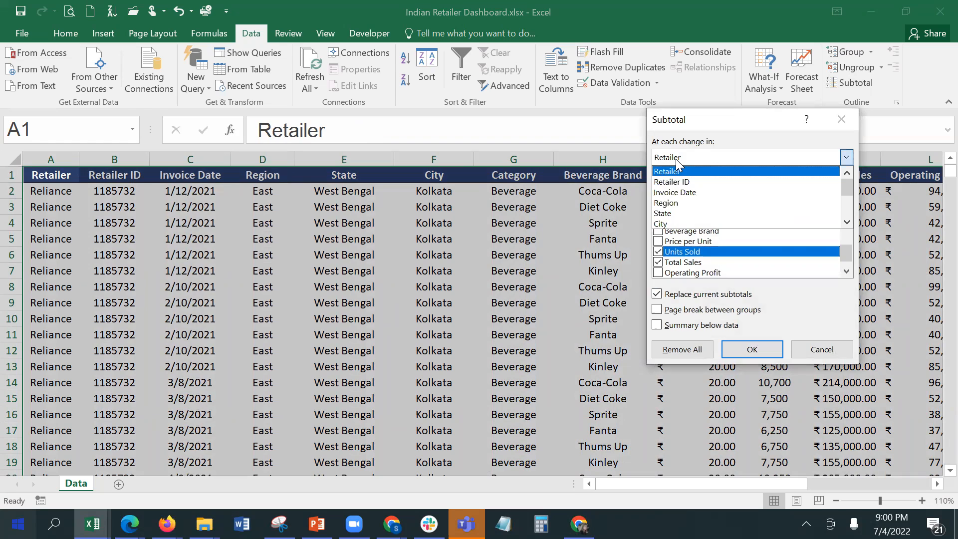
pyautogui.click(688, 203)
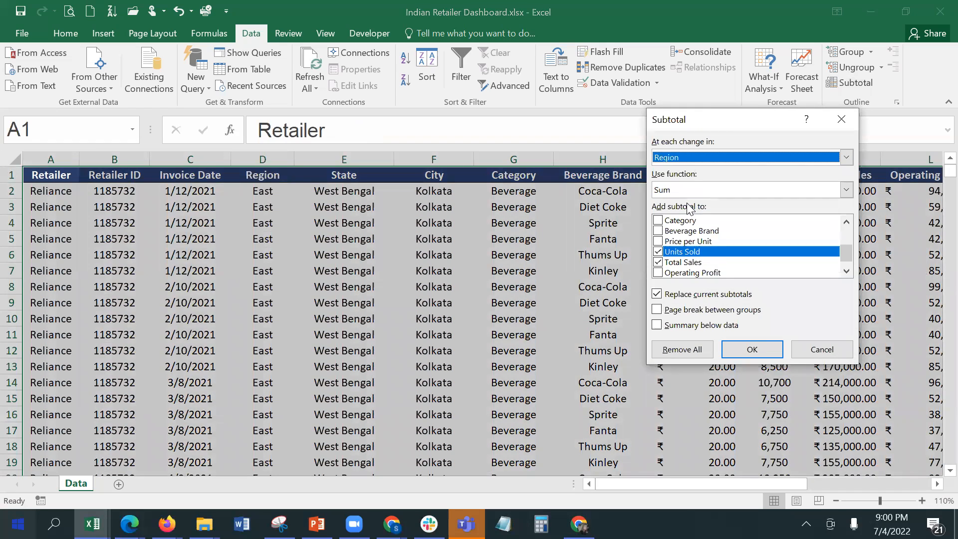
pyautogui.click(746, 349)
# Step: Fit the Total Sales column width and collapse the detail rows of the East, North, Northeast, South and West groups
pyautogui.click(317, 209)
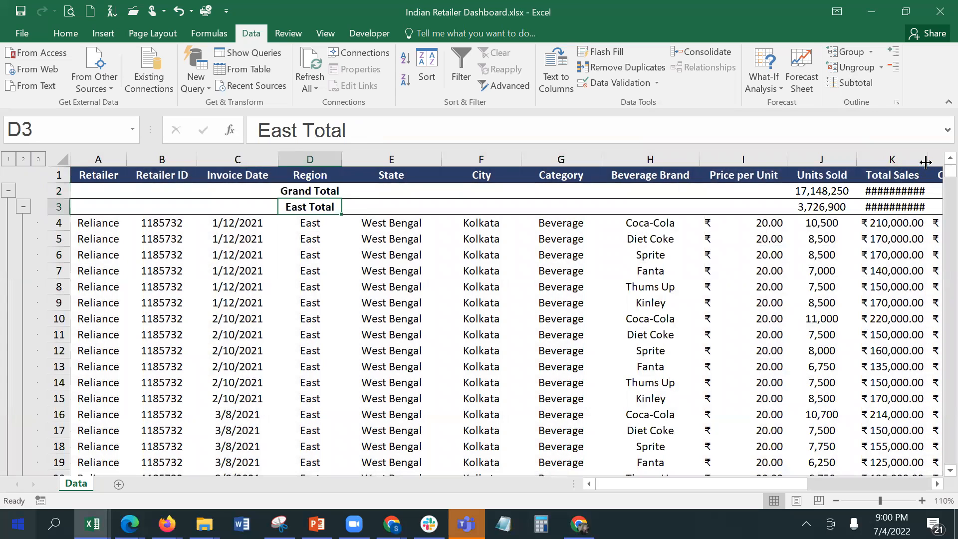
pyautogui.doubleClick(928, 159)
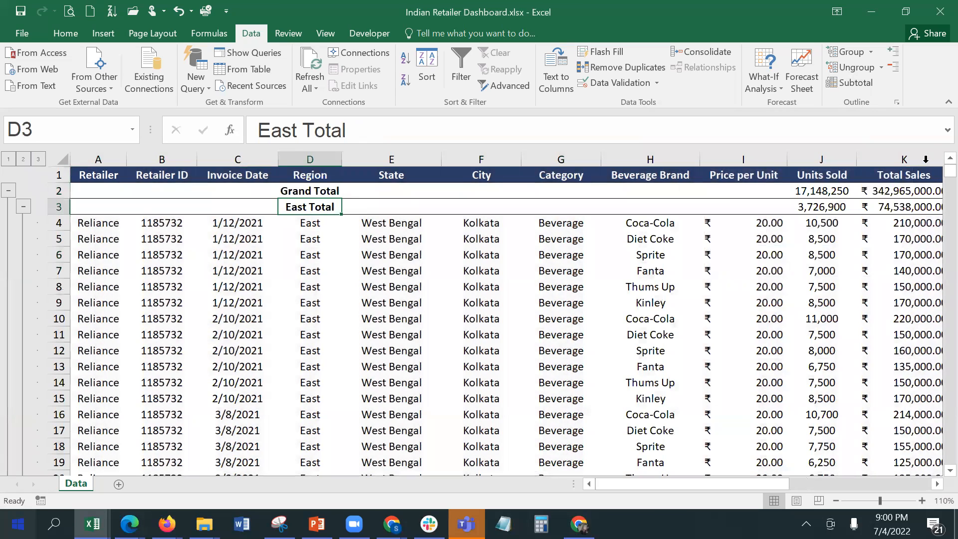
pyautogui.click(23, 207)
pyautogui.click(23, 222)
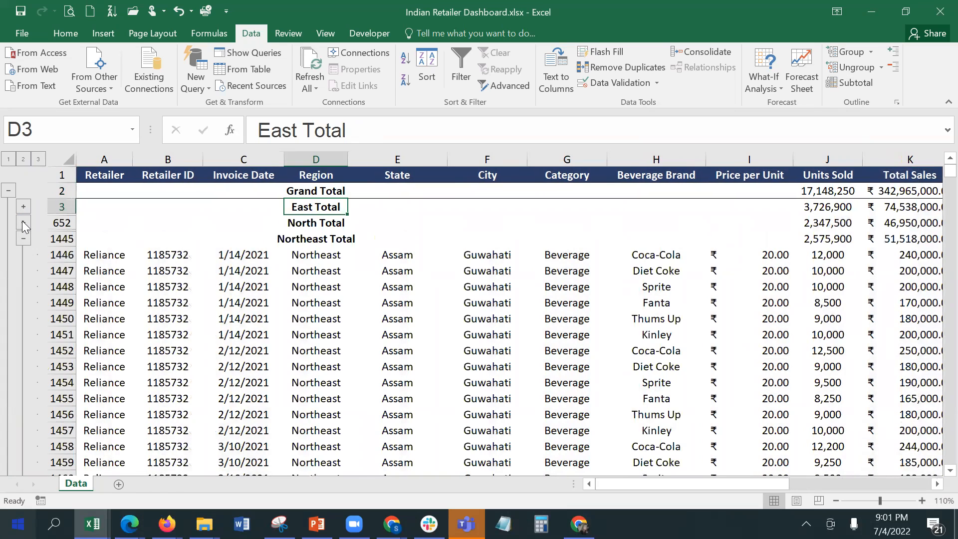
pyautogui.click(23, 239)
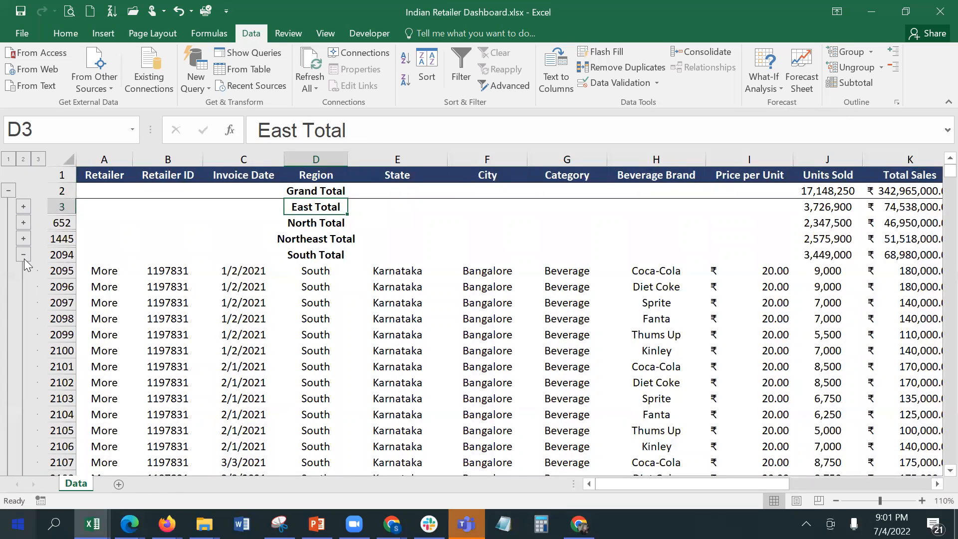
pyautogui.click(23, 254)
pyautogui.click(23, 270)
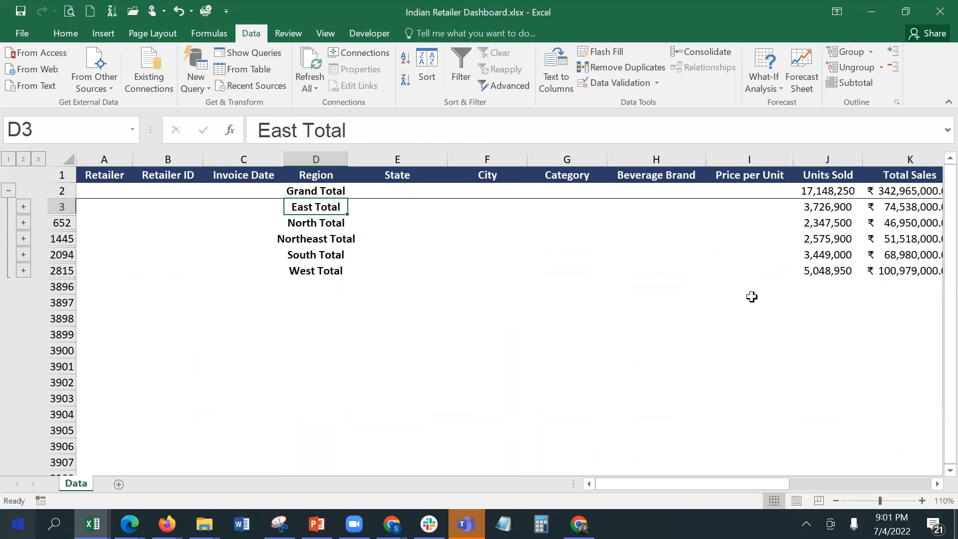
pyautogui.click(804, 187)
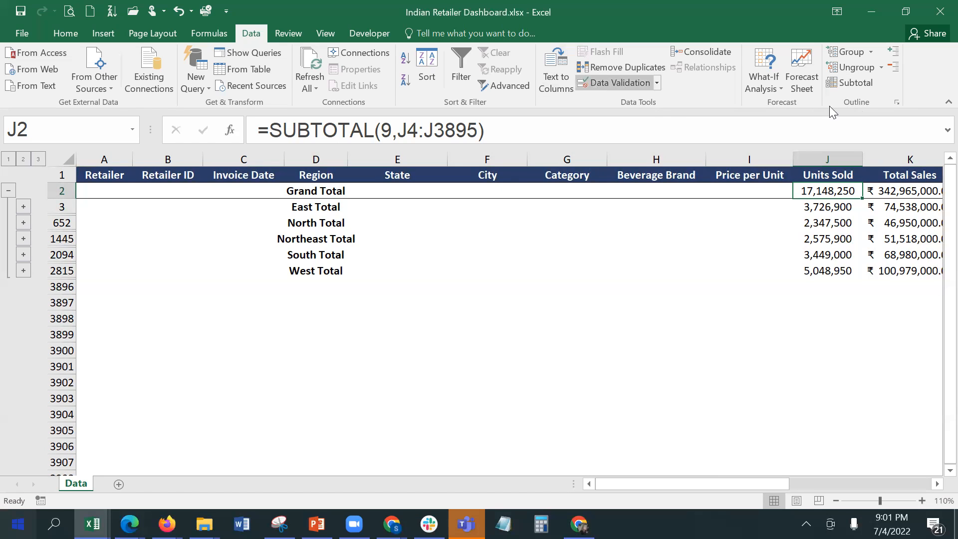
pyautogui.click(849, 81)
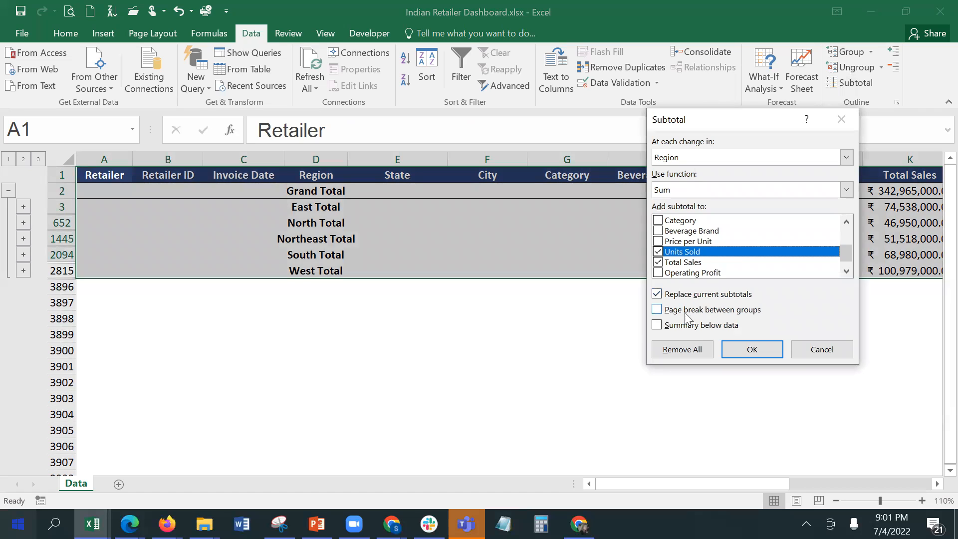
pyautogui.click(702, 329)
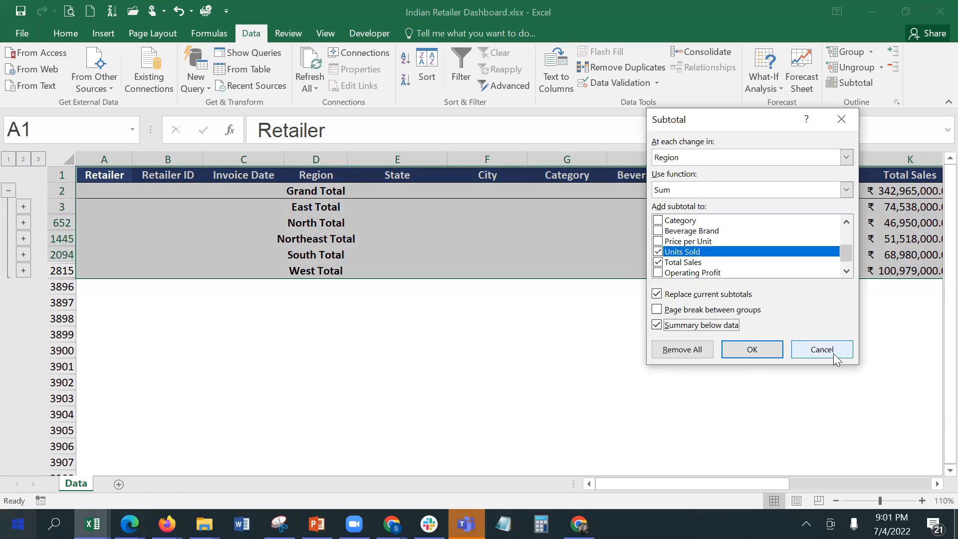
pyautogui.click(827, 352)
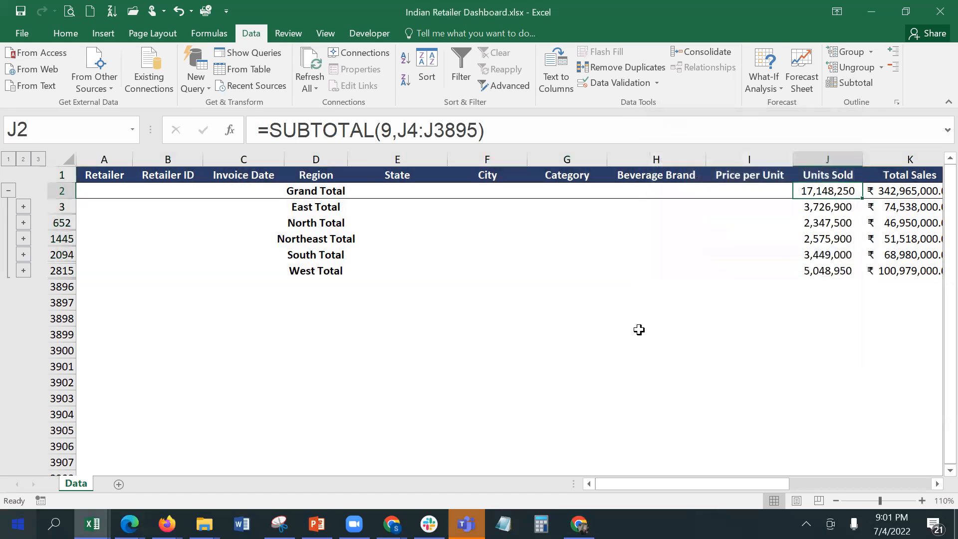
pyautogui.click(116, 194)
pyautogui.click(327, 207)
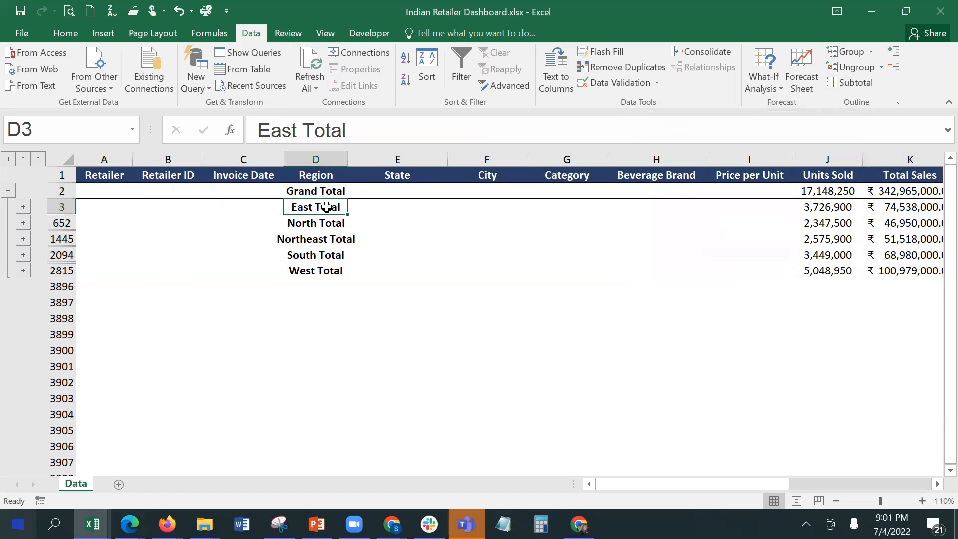
# Step: Expand the East group and replace the current Region subtotals with Summary below data enabled
pyautogui.click(24, 207)
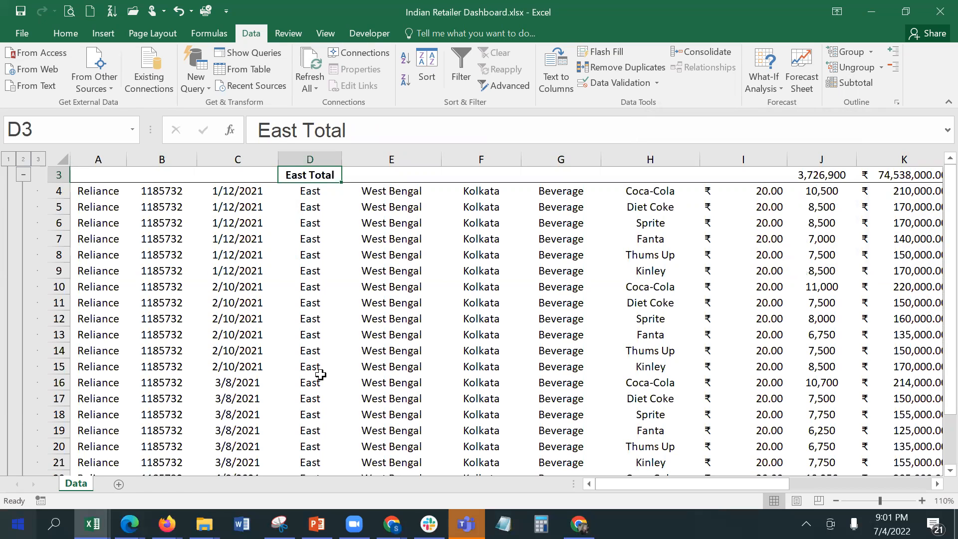
pyautogui.click(851, 82)
pyautogui.click(708, 325)
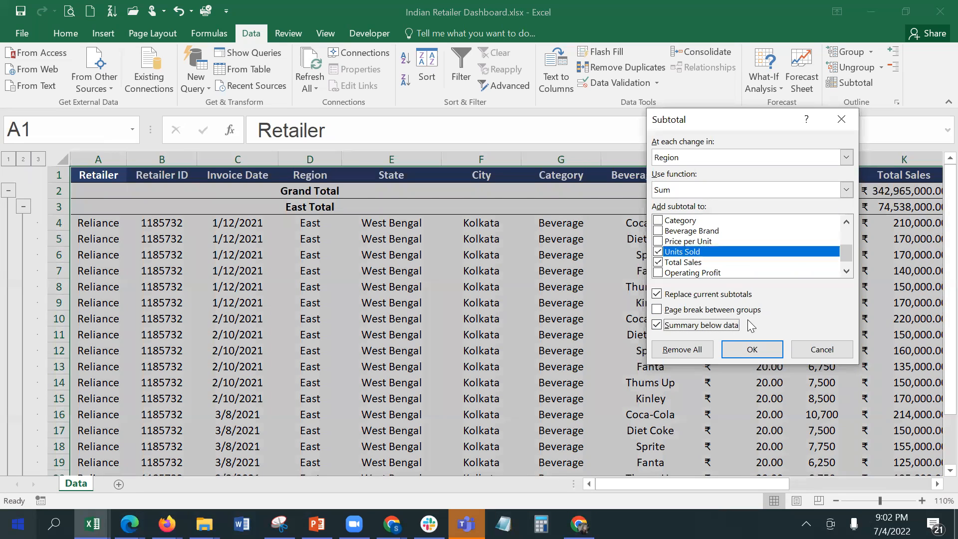
pyautogui.click(751, 349)
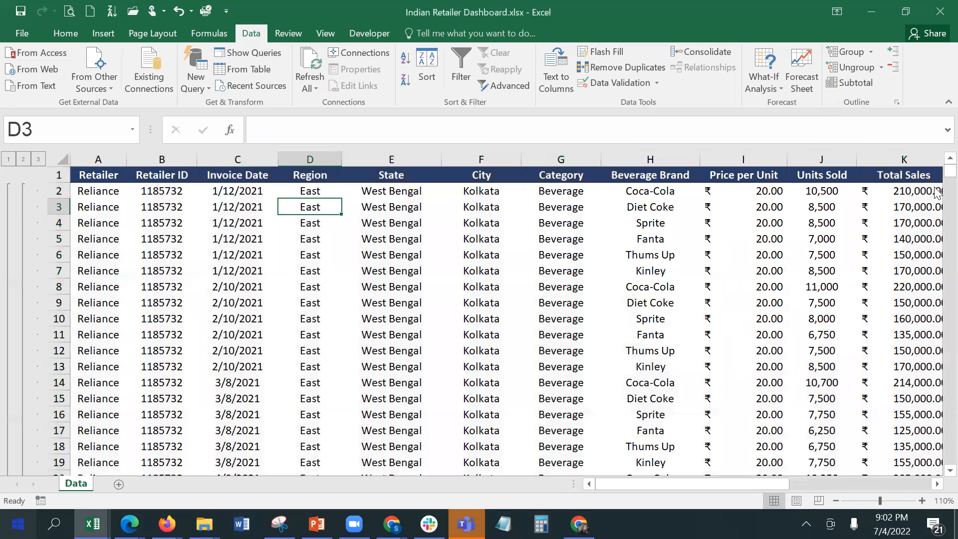
# Step: Collapse the detail rows of the East, North, Northeast, South and West groups to show only the region subtotals
pyautogui.scroll(-8, 131, 286)
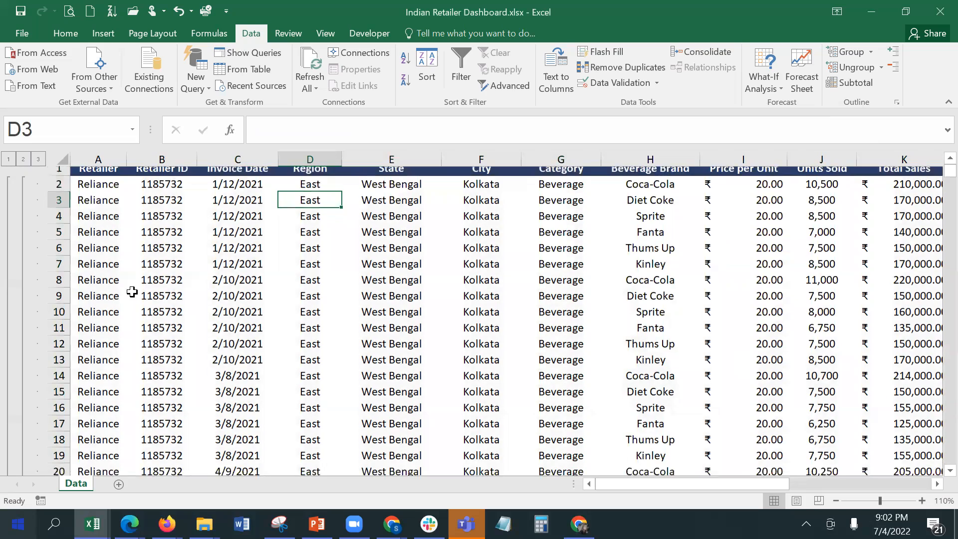
pyautogui.scroll(-20, 132, 278)
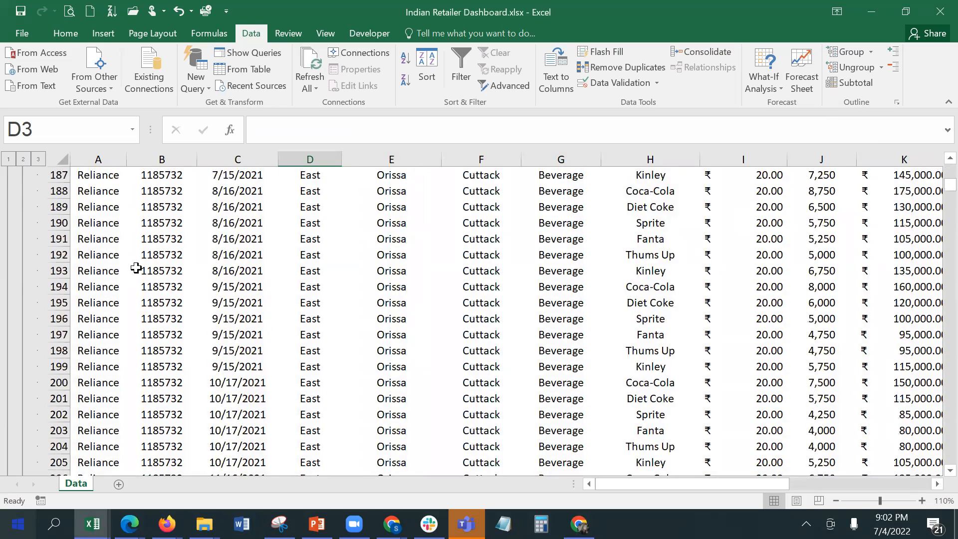
pyautogui.scroll(-20, 137, 264)
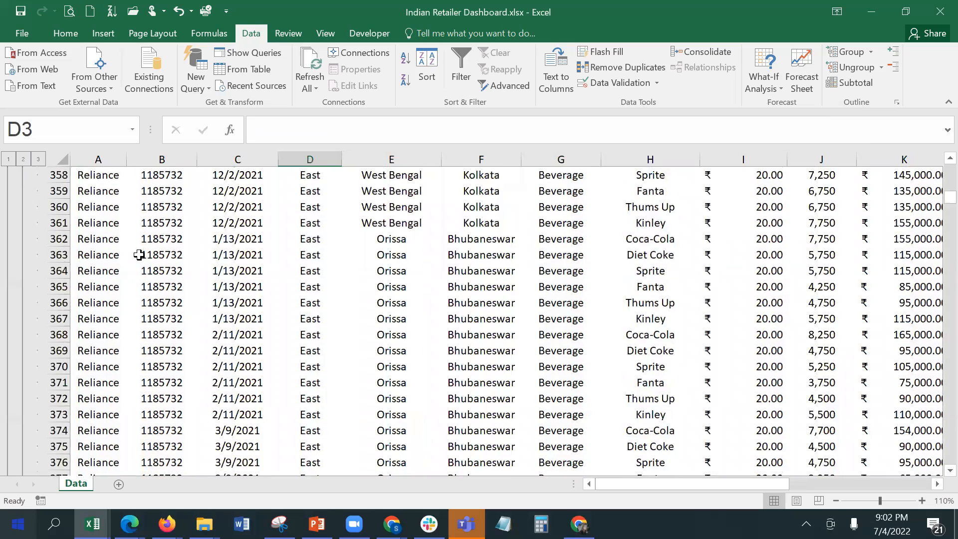
pyautogui.scroll(-20, 141, 244)
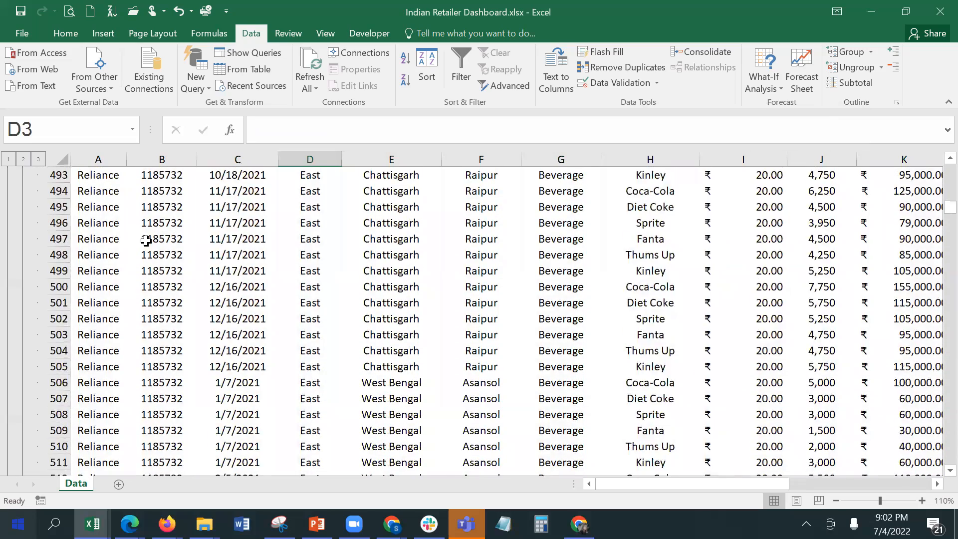
pyautogui.scroll(-20, 146, 240)
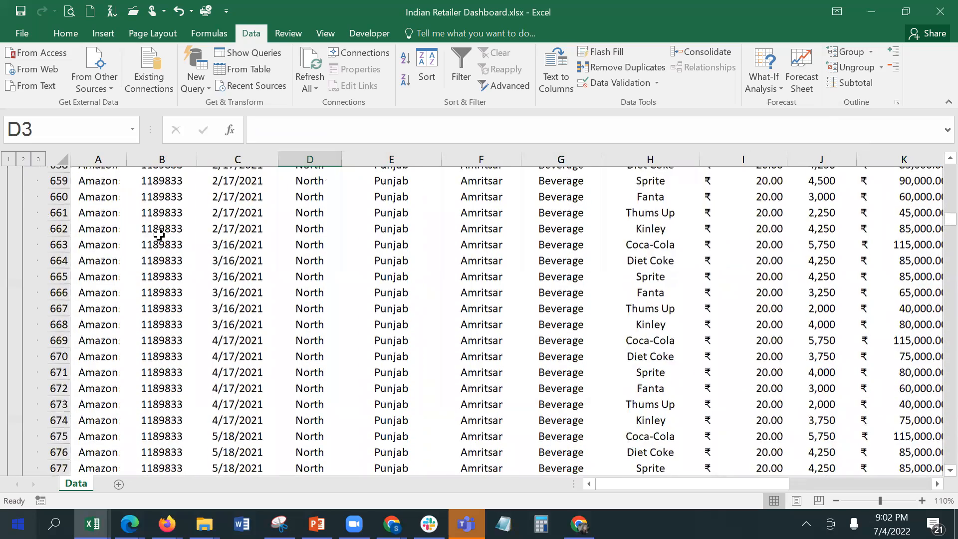
pyautogui.scroll(18, 158, 233)
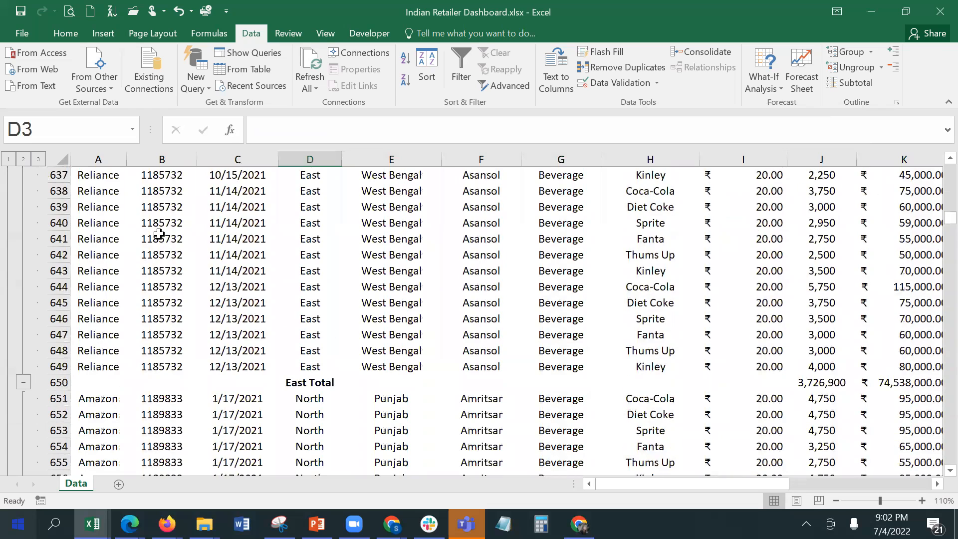
pyautogui.click(23, 382)
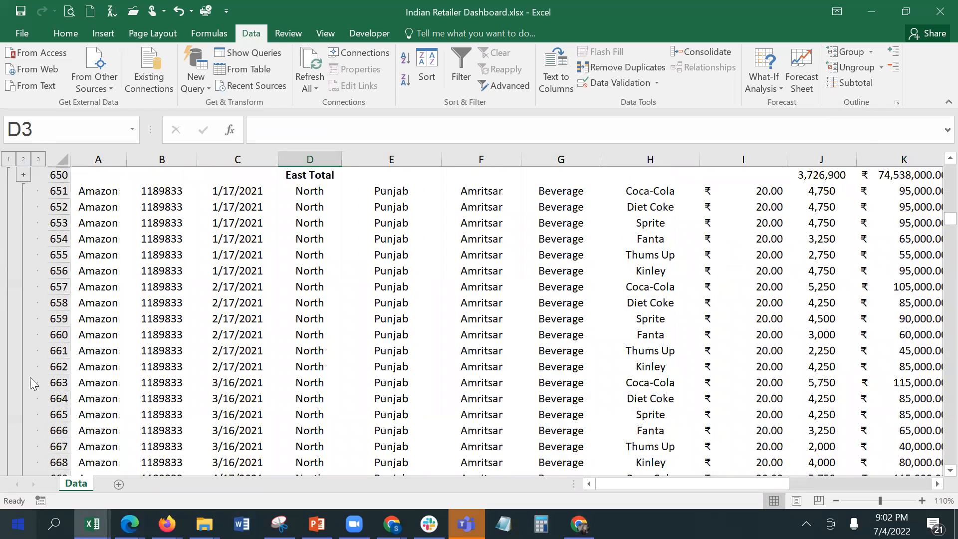
pyautogui.click(23, 188)
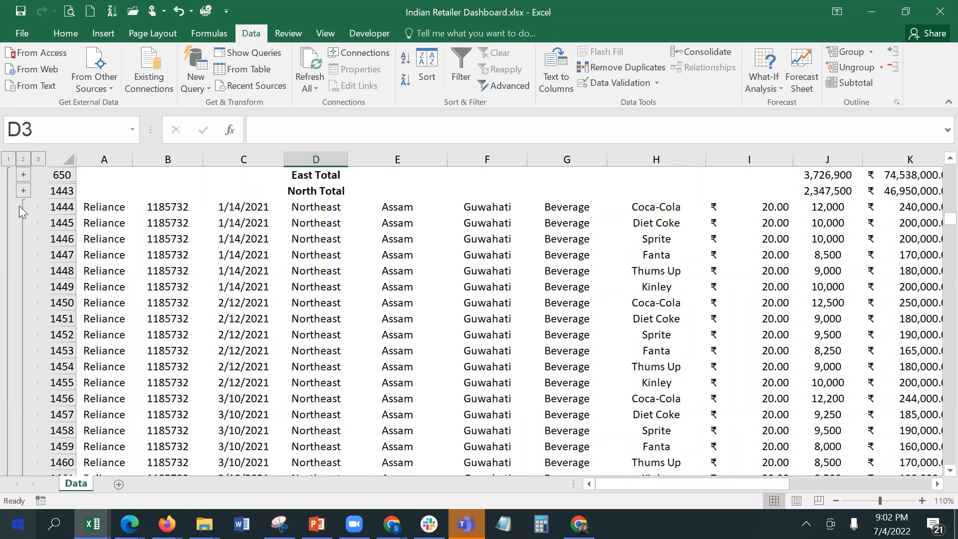
pyautogui.click(22, 204)
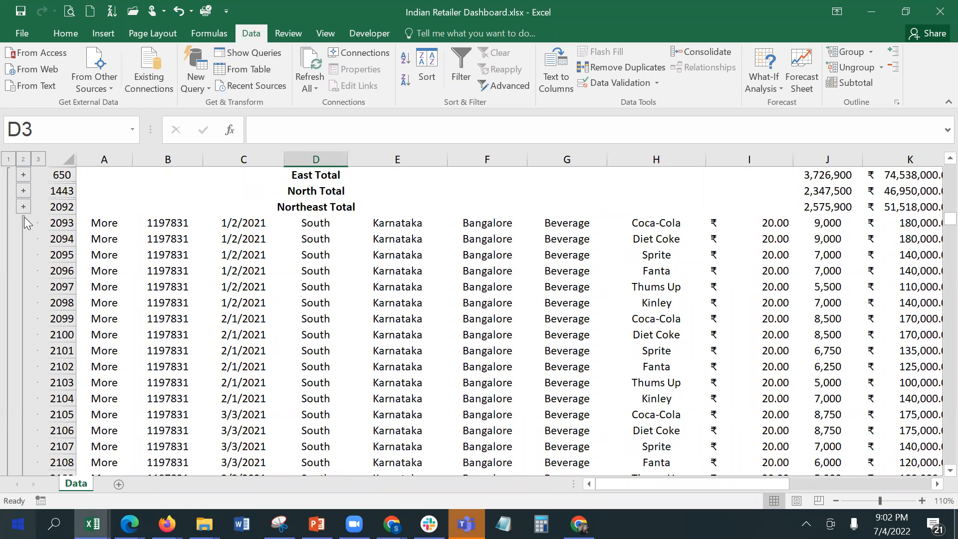
pyautogui.click(23, 222)
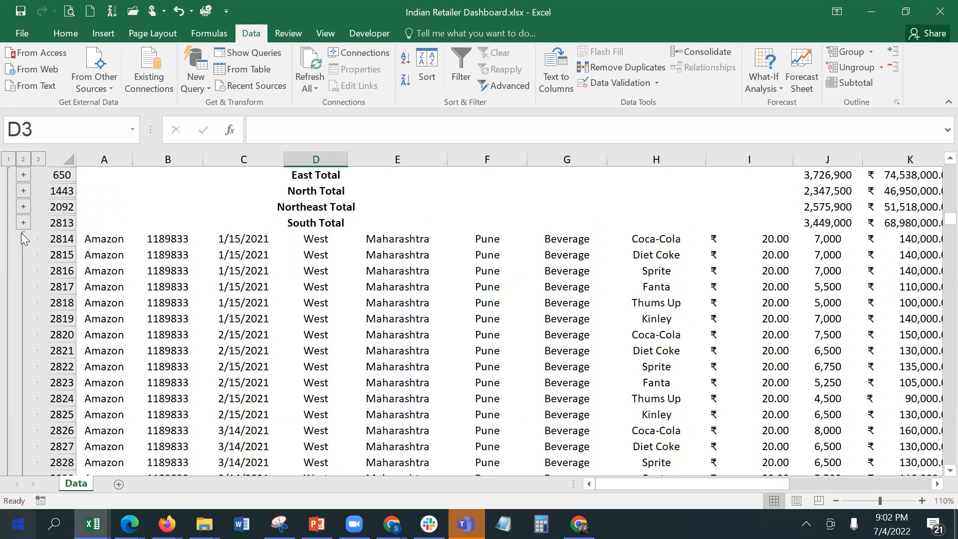
pyautogui.click(24, 238)
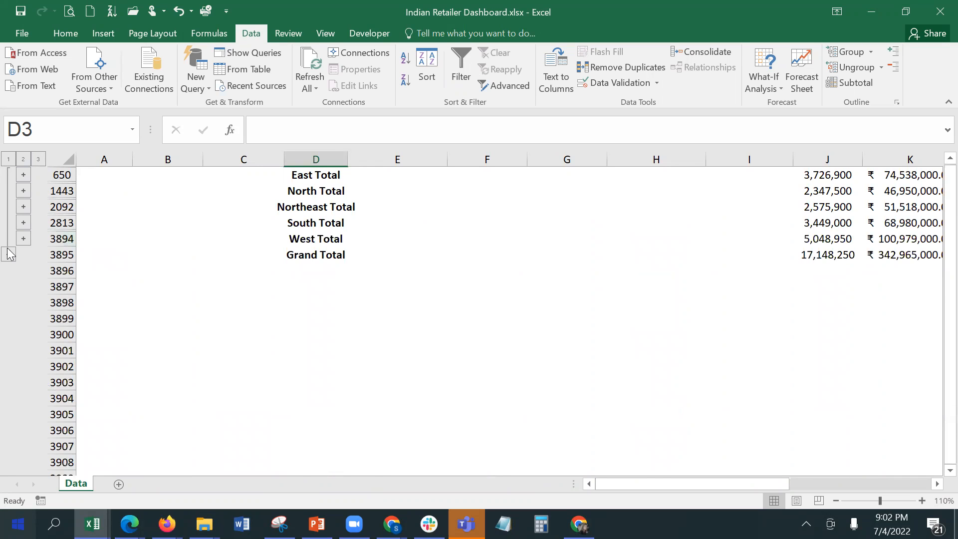
# Step: Expand the West group to view its detail rows and West Total label, and collapse it again
pyautogui.click(22, 238)
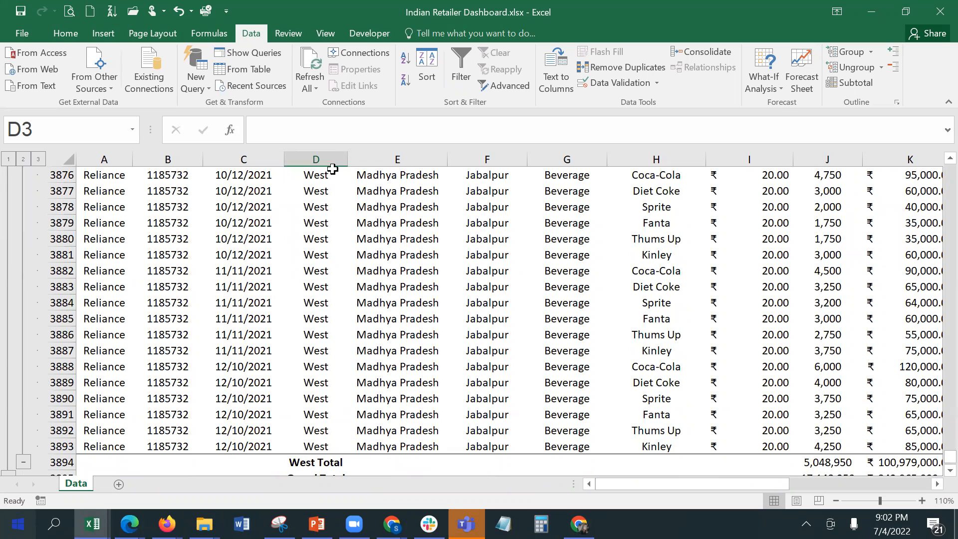
pyautogui.click(319, 461)
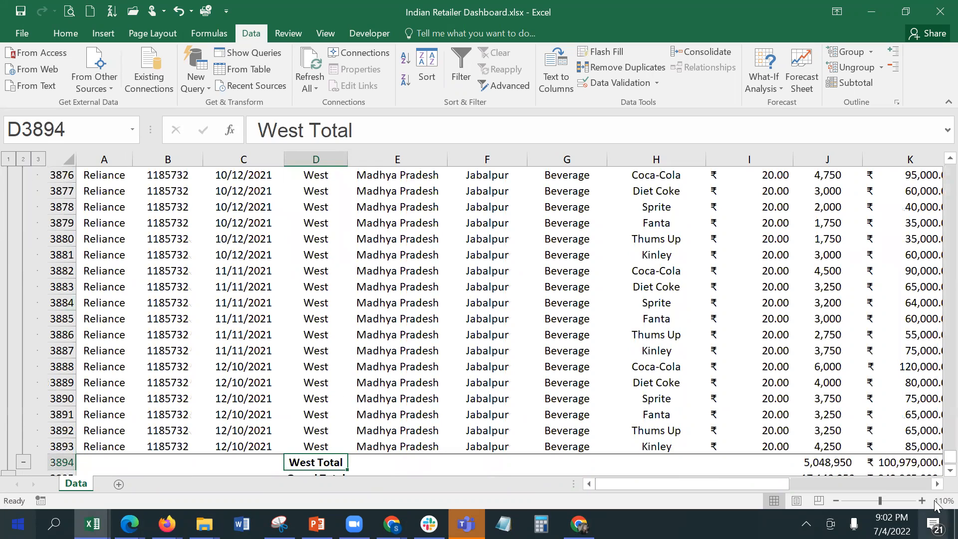
pyautogui.moveTo(950, 457); pyautogui.dragTo(934, 140)
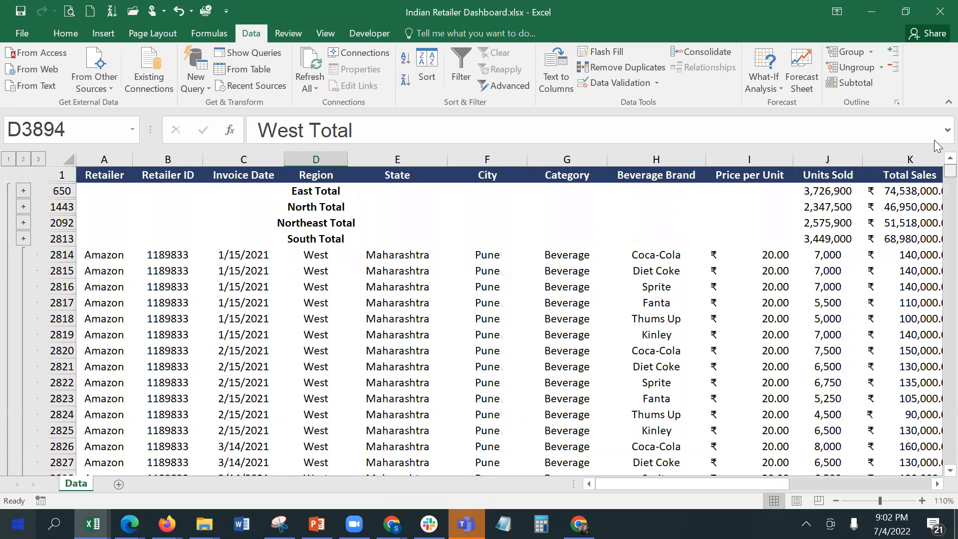
pyautogui.click(24, 254)
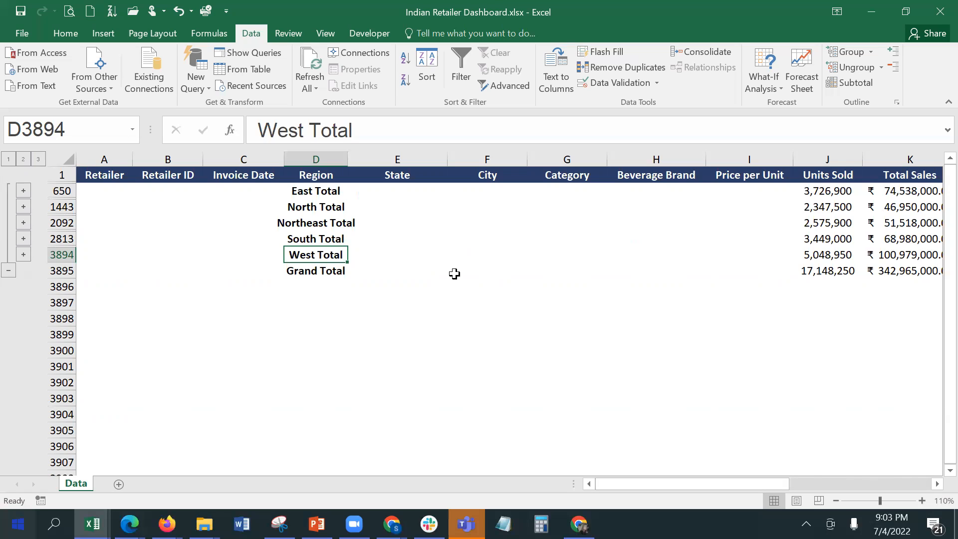
# Step: Check the first two pages of the collapsed subtotal sheet in print preview and return to the worksheet
pyautogui.click(353, 241)
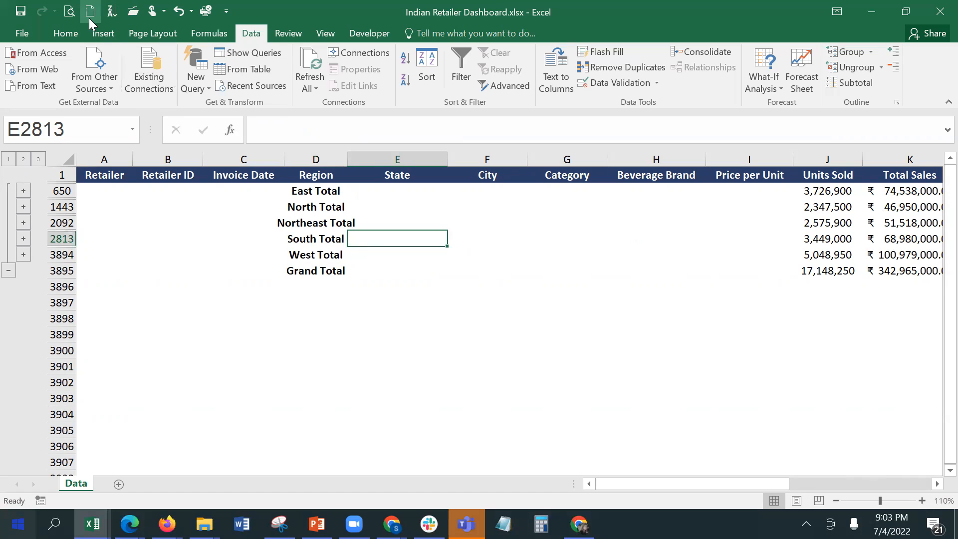
pyautogui.click(70, 12)
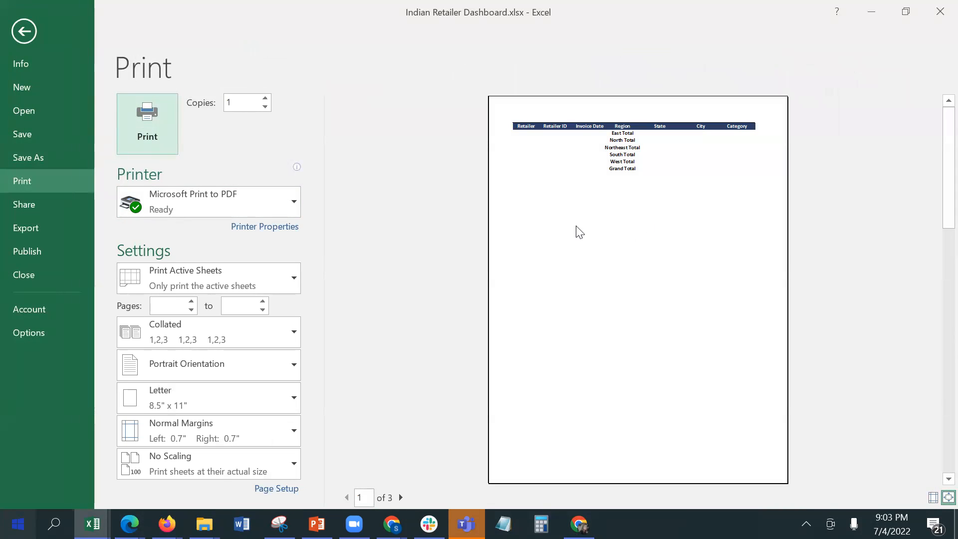
pyautogui.click(401, 497)
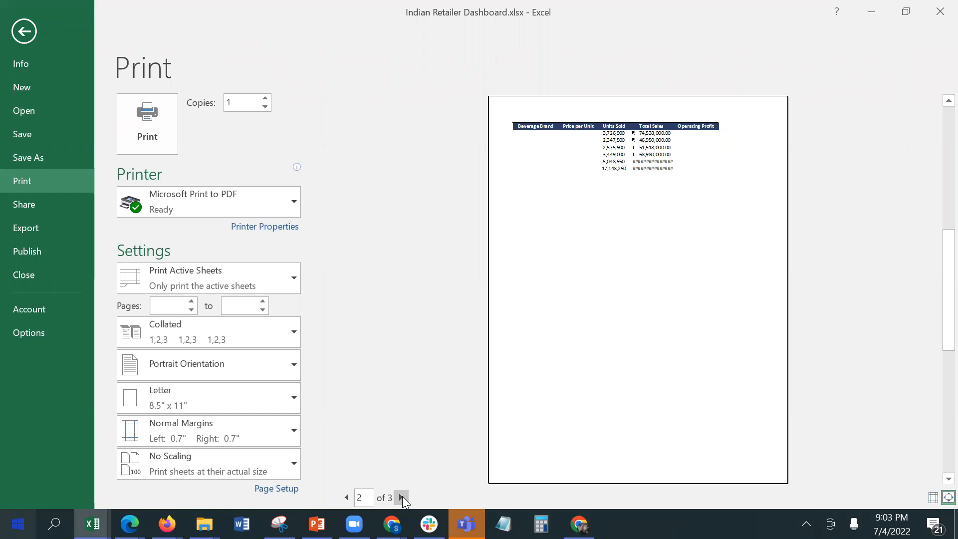
pyautogui.click(24, 31)
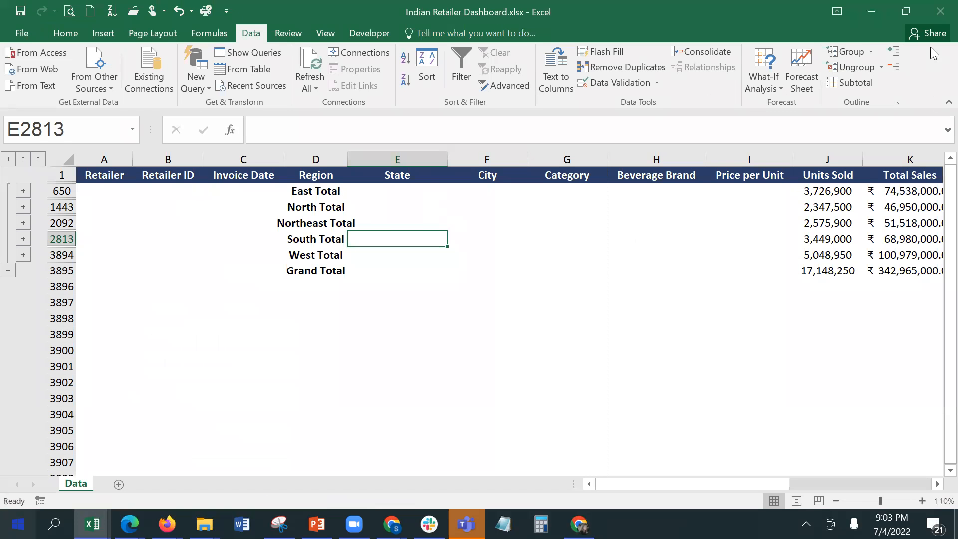
# Step: Replace the current Region subtotals with page breaks between groups enabled and check the result in print preview
pyautogui.click(851, 82)
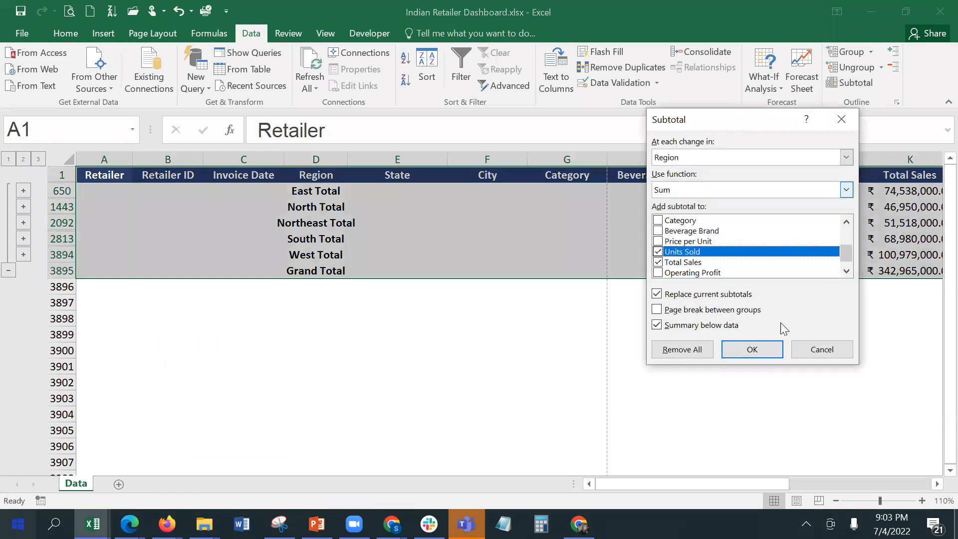
pyautogui.click(741, 311)
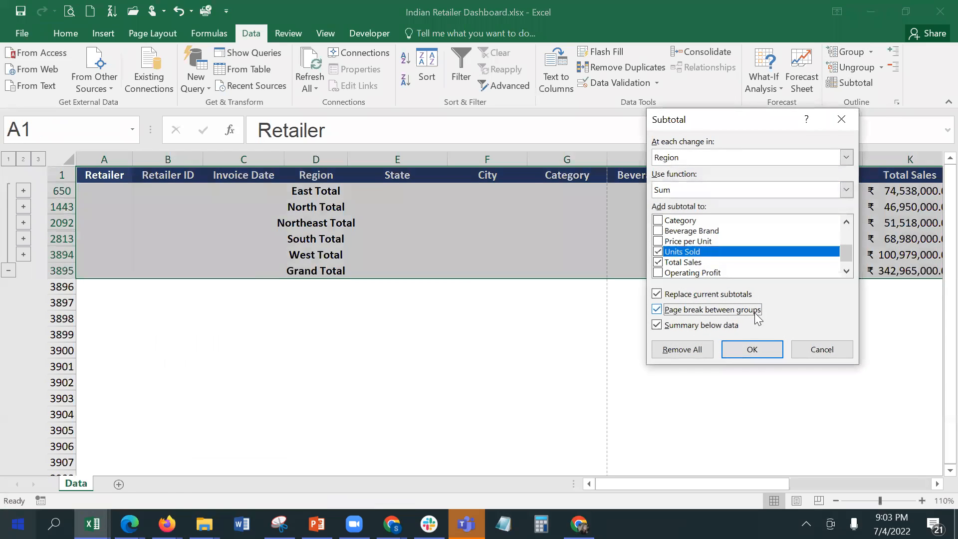
pyautogui.click(749, 348)
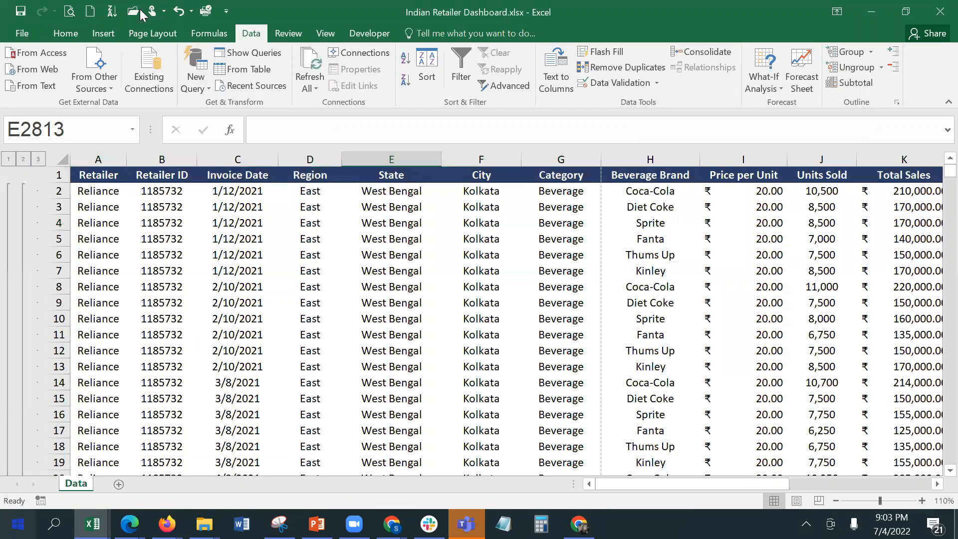
pyautogui.click(69, 10)
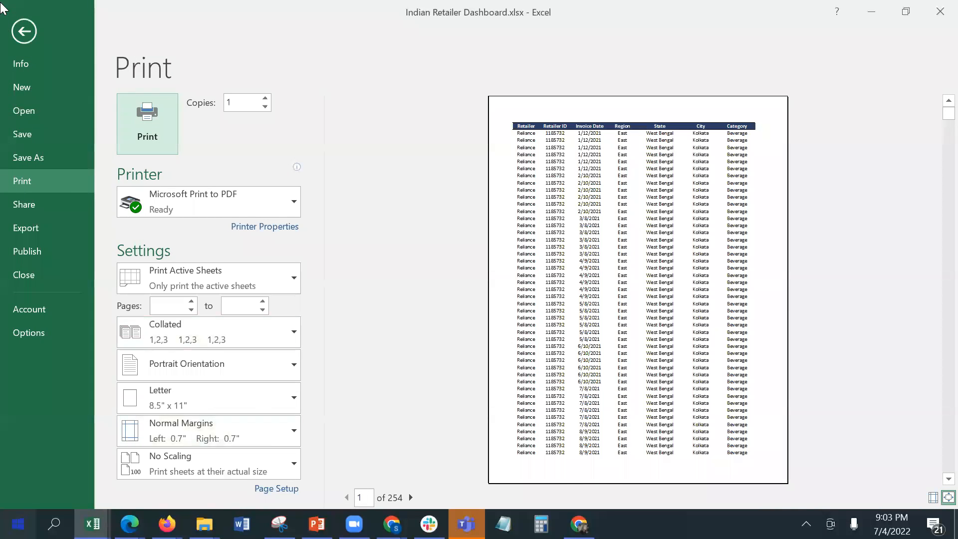
pyautogui.click(24, 22)
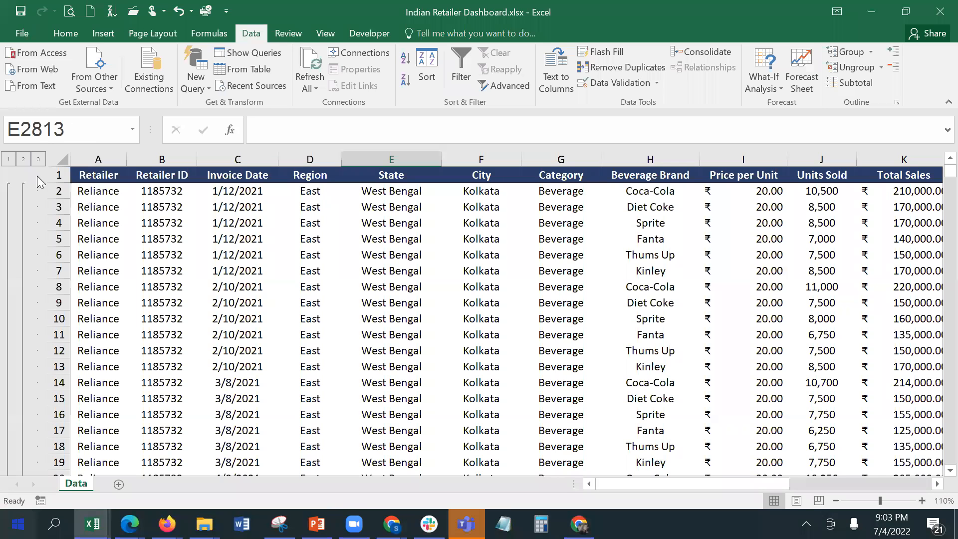
pyautogui.click(23, 185)
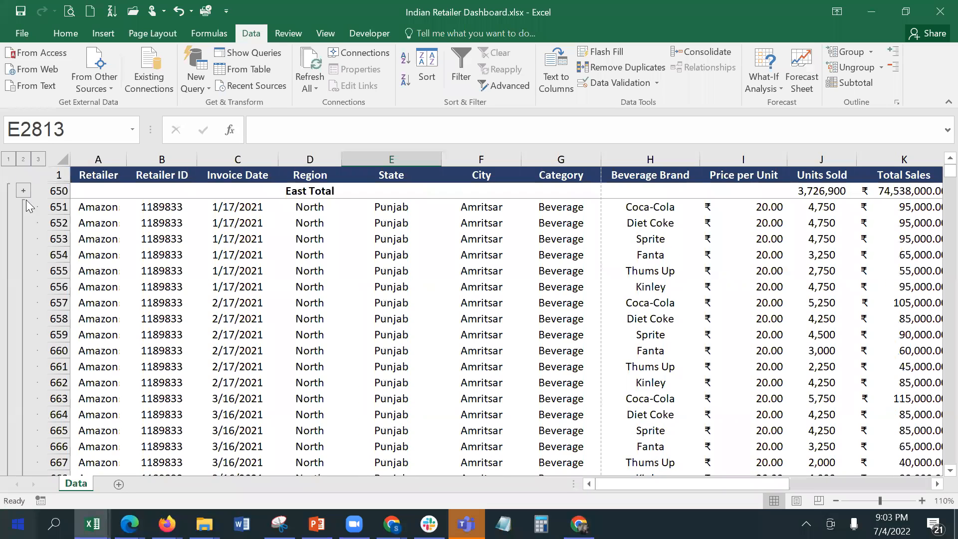
pyautogui.click(24, 191)
pyautogui.scroll(6, 59, 210)
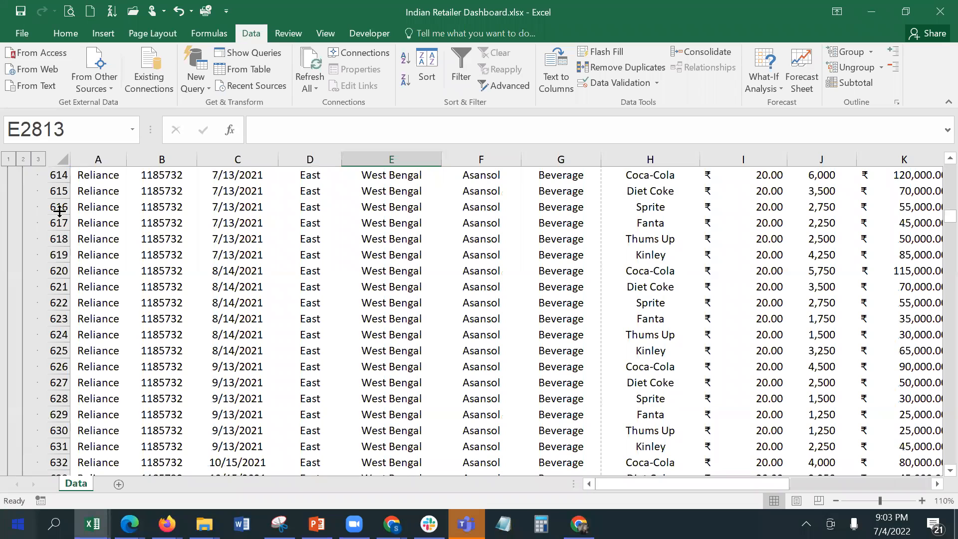
pyautogui.click(121, 301)
pyautogui.hotkey('ctrl', 'Up')
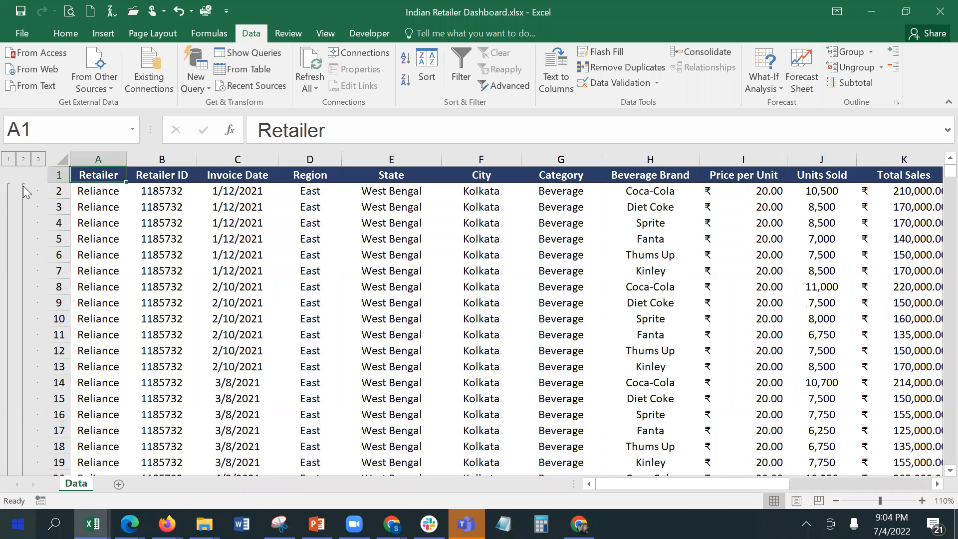
# Step: Collapse the East, North, Northeast, South and West groups of the page-broken data down to their total rows
pyautogui.click(23, 186)
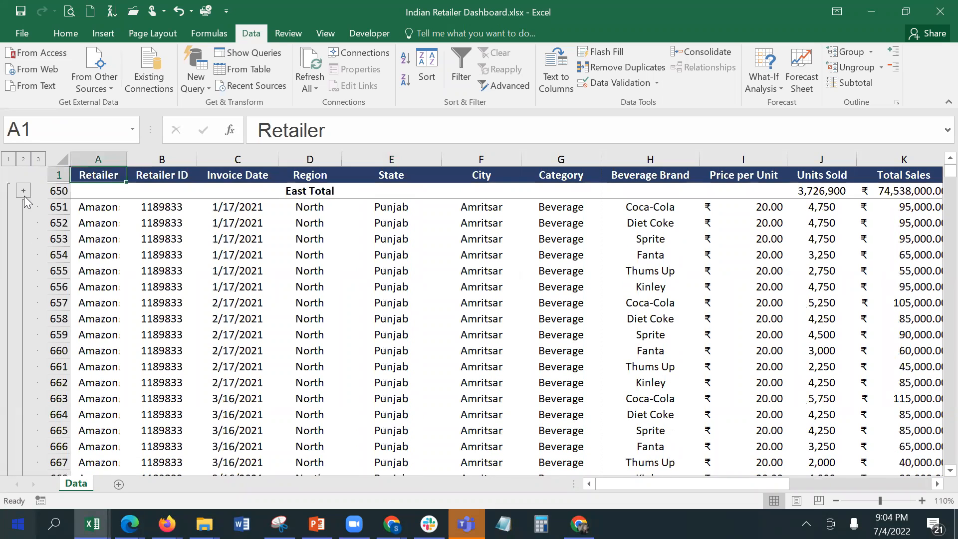
pyautogui.click(77, 192)
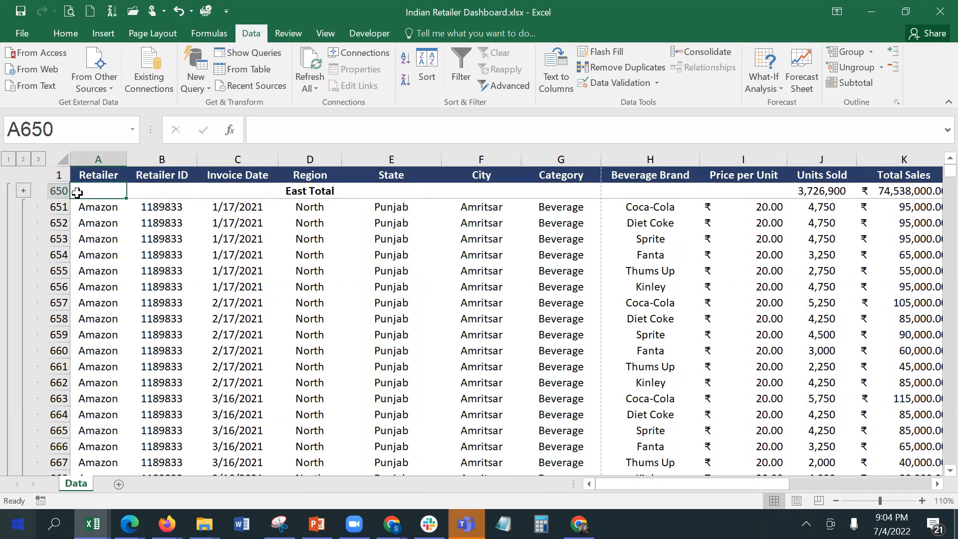
pyautogui.click(99, 236)
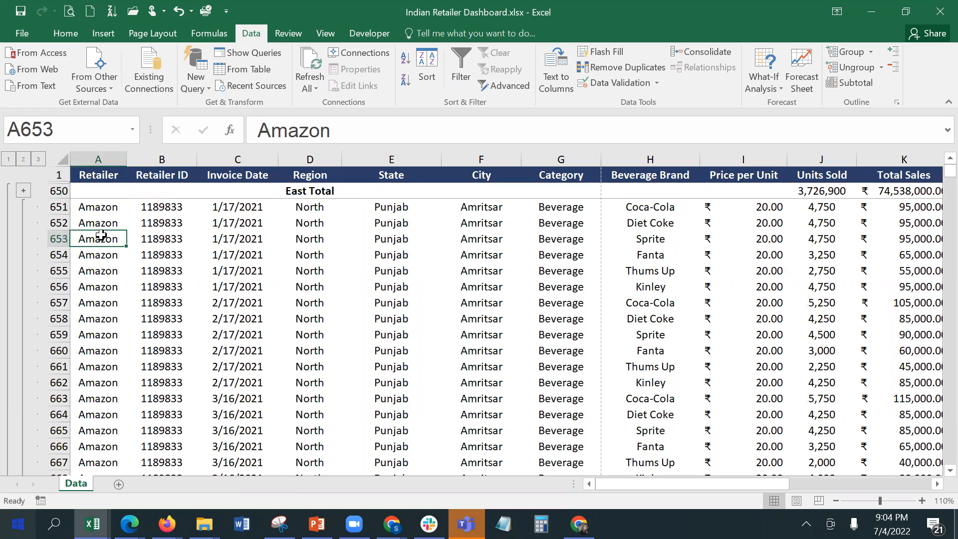
pyautogui.click(23, 204)
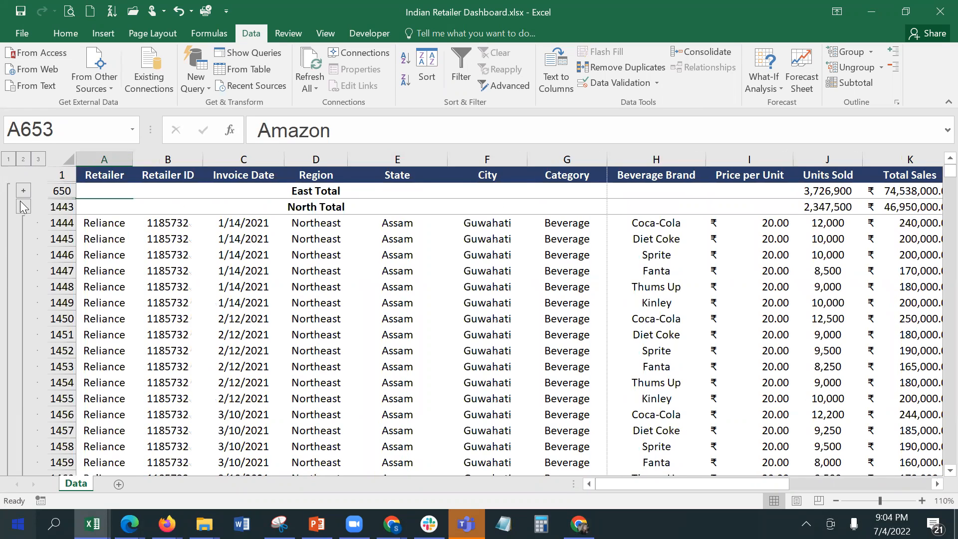
pyautogui.click(119, 234)
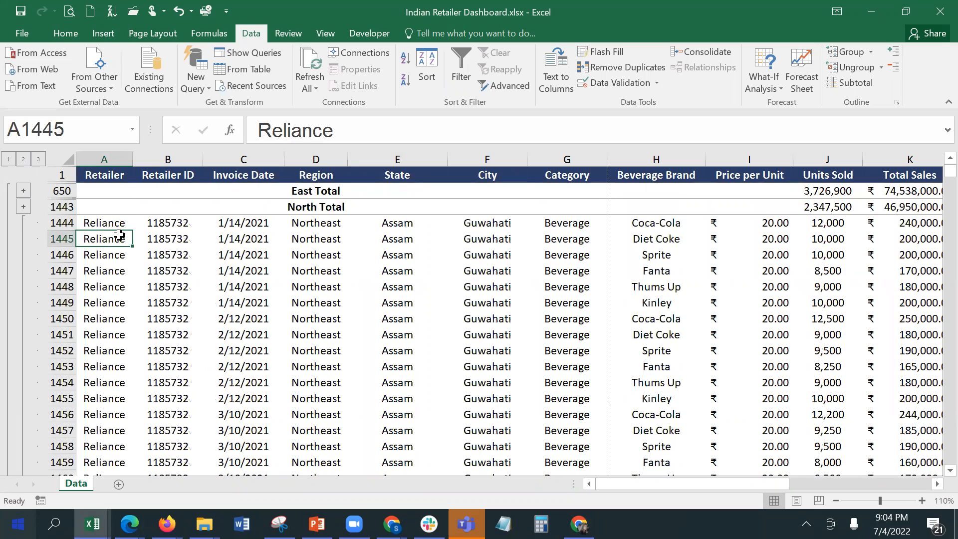
pyautogui.click(23, 230)
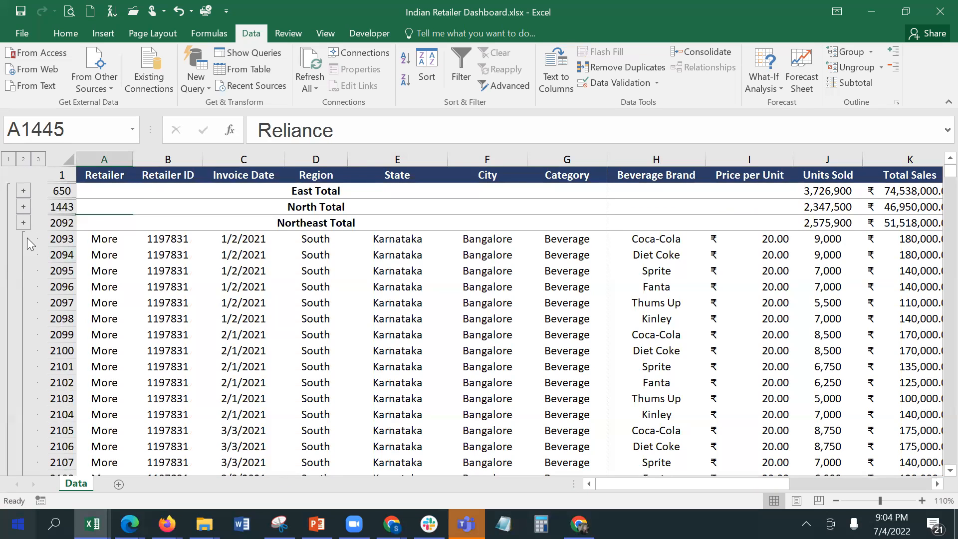
pyautogui.click(24, 238)
pyautogui.click(292, 238)
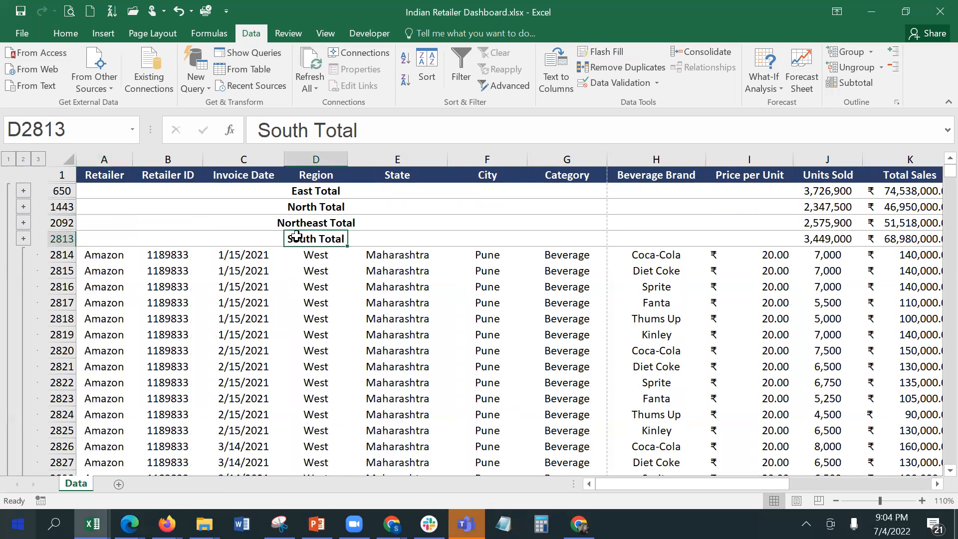
pyautogui.click(22, 255)
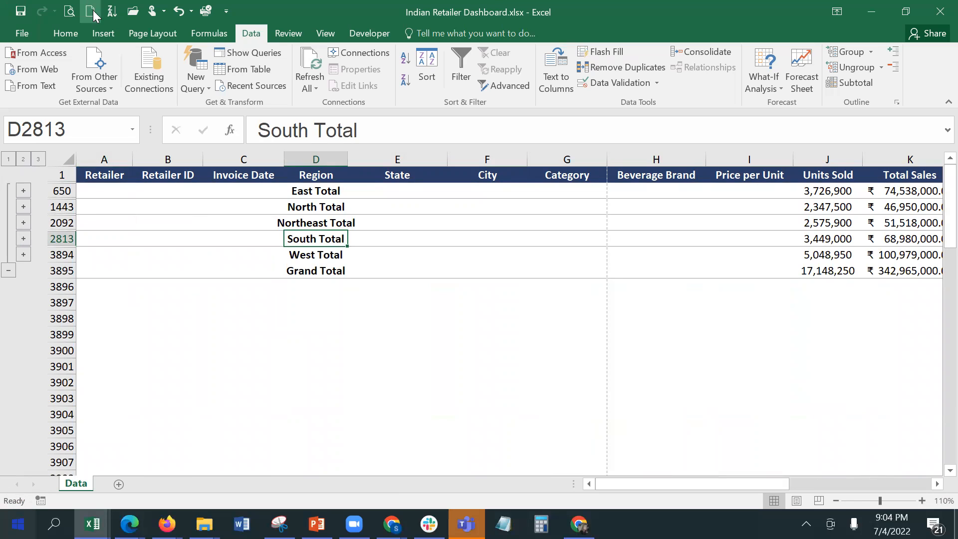
# Step: Check the first four pages of the page-broken region totals in print preview
pyautogui.click(69, 11)
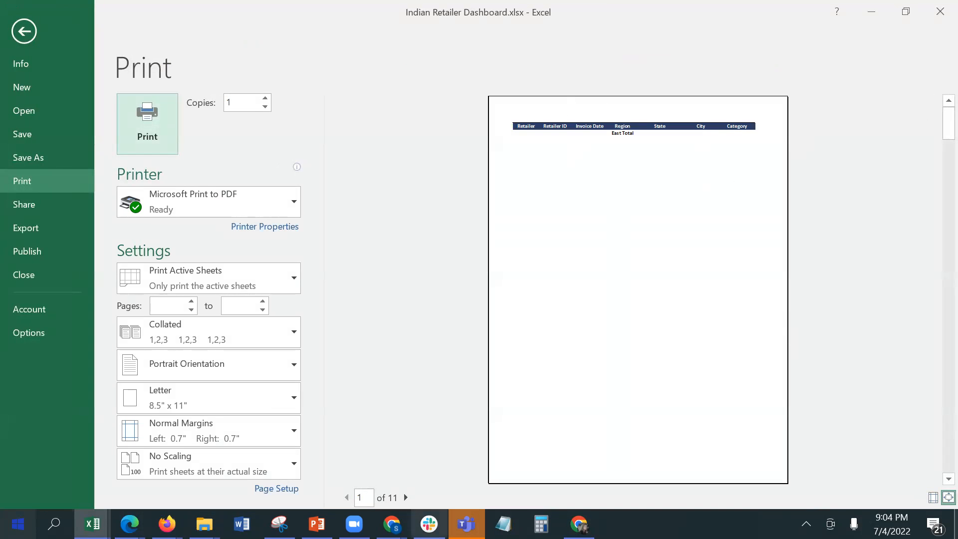
pyautogui.click(405, 497)
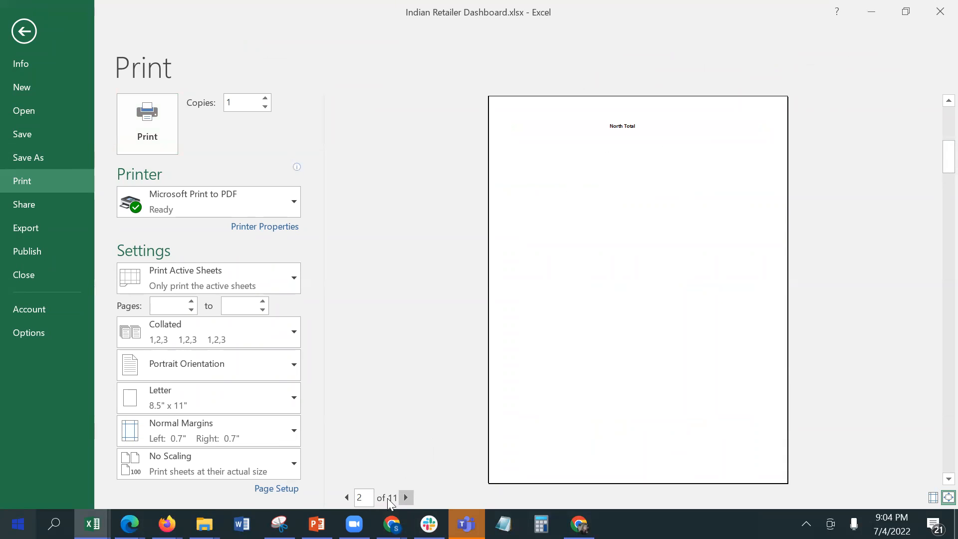
pyautogui.click(406, 497)
pyautogui.click(406, 497)
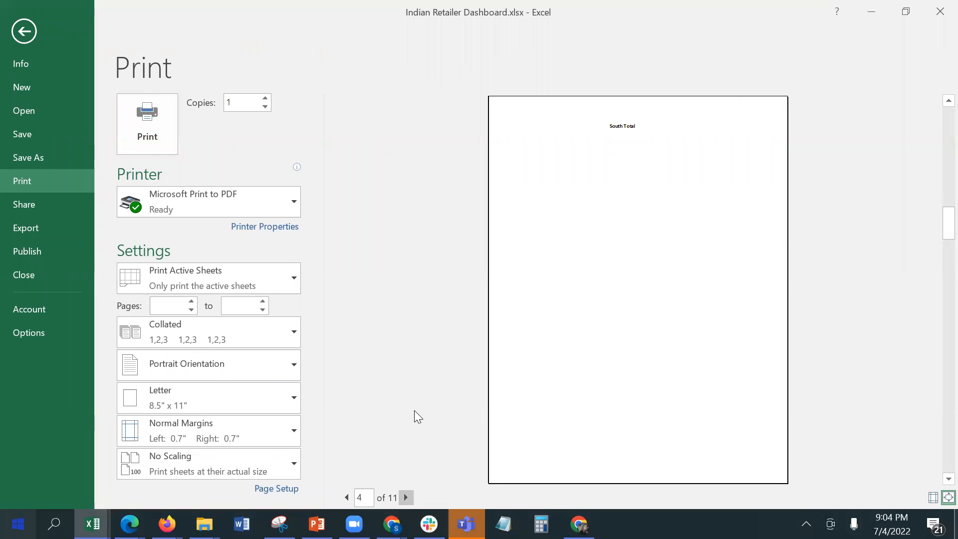
# Step: Set the printout to landscape orientation and narrow the left margin to 0.15" and the right margin to 0.14"
pyautogui.click(222, 361)
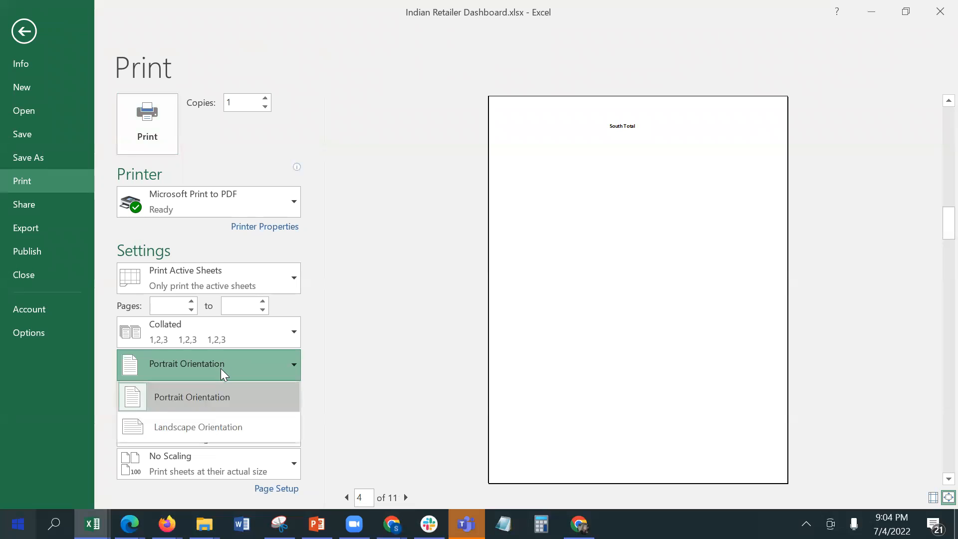
pyautogui.click(223, 436)
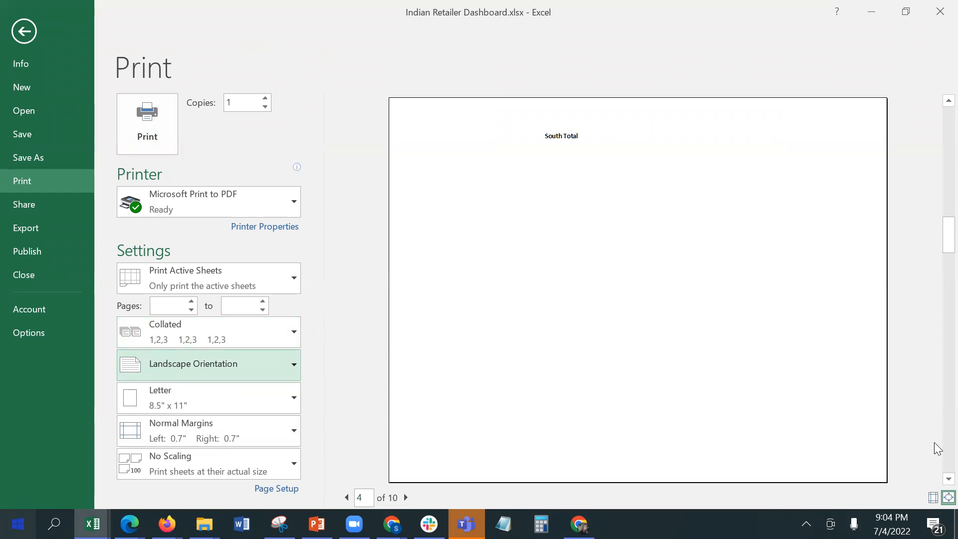
pyautogui.click(933, 497)
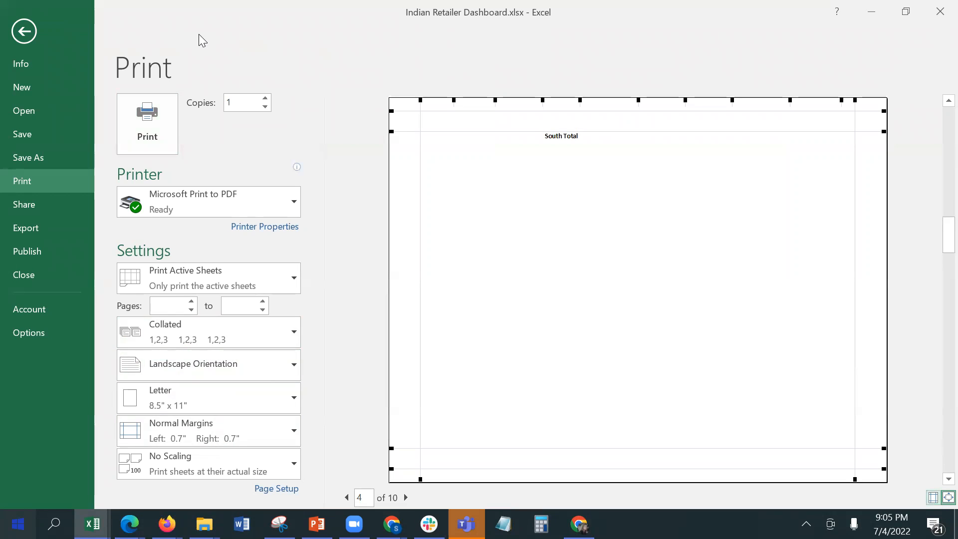
pyautogui.moveTo(421, 101); pyautogui.dragTo(396, 98)
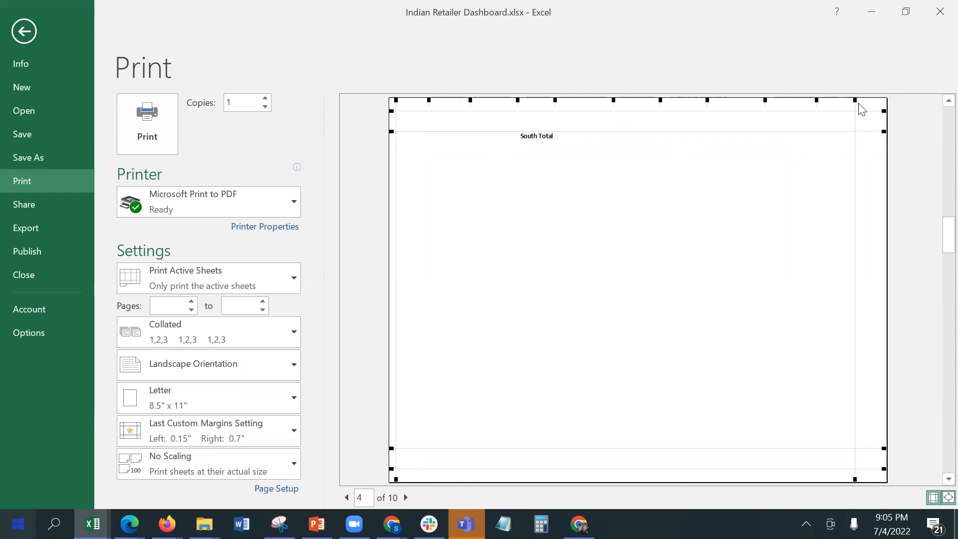
pyautogui.moveTo(854, 100); pyautogui.dragTo(881, 101)
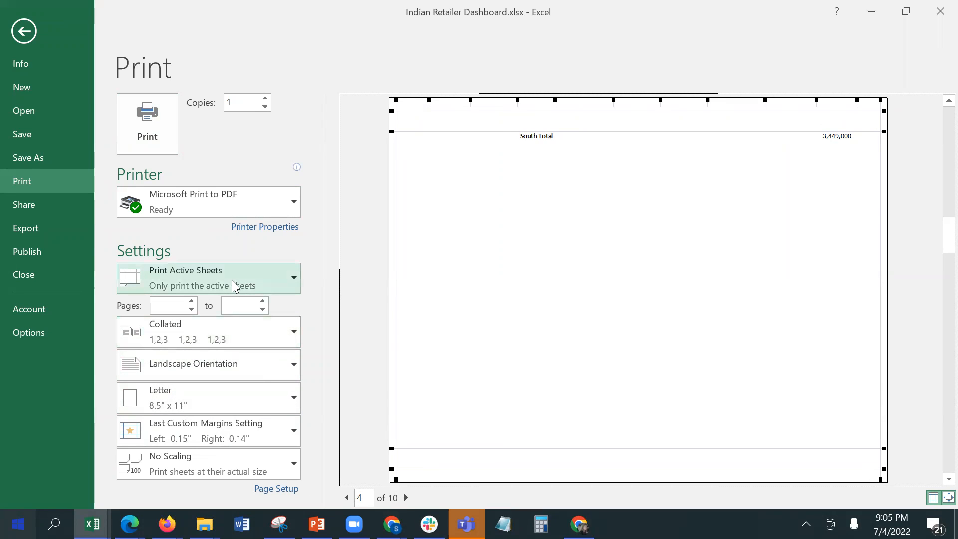
# Step: Try scaling the sheet to one page, and set the print scaling to Fit All Columns on One Page instead
pyautogui.click(240, 459)
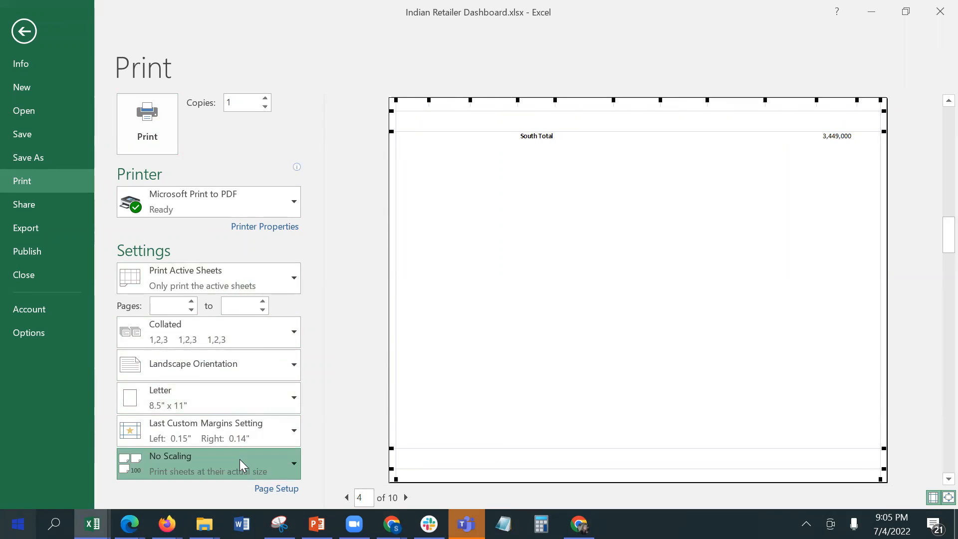
pyautogui.click(230, 313)
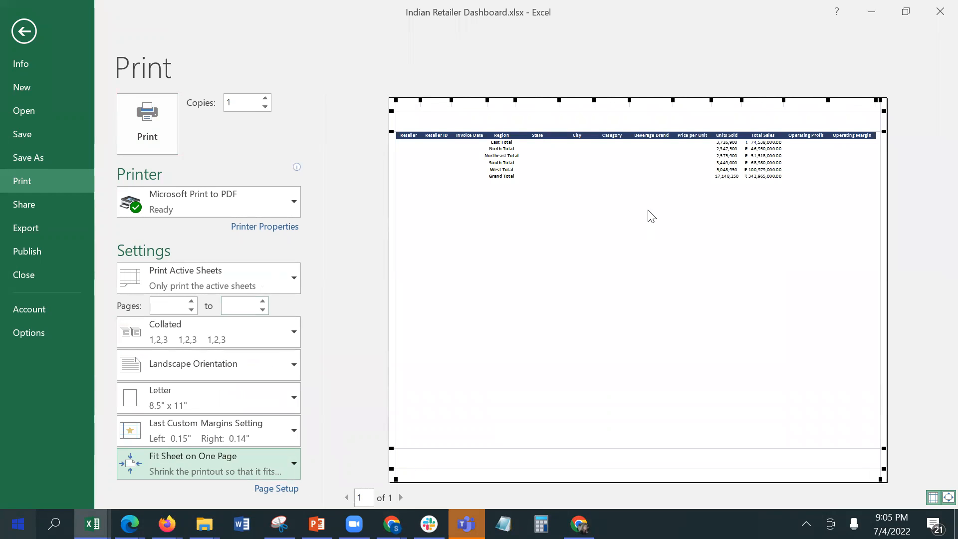
pyautogui.click(223, 459)
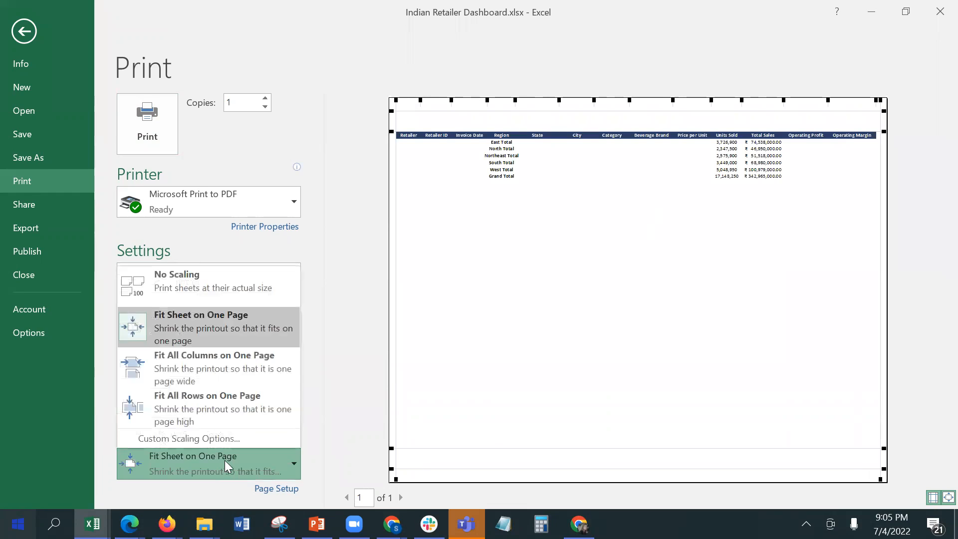
pyautogui.click(244, 375)
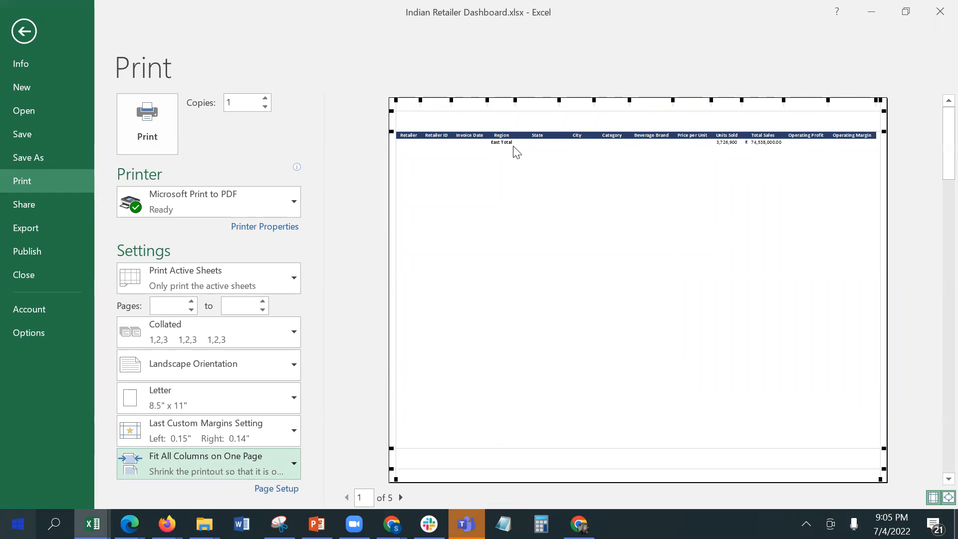
# Step: Page through the remaining region totals in print preview up to the grand total and return to the worksheet
pyautogui.click(401, 497)
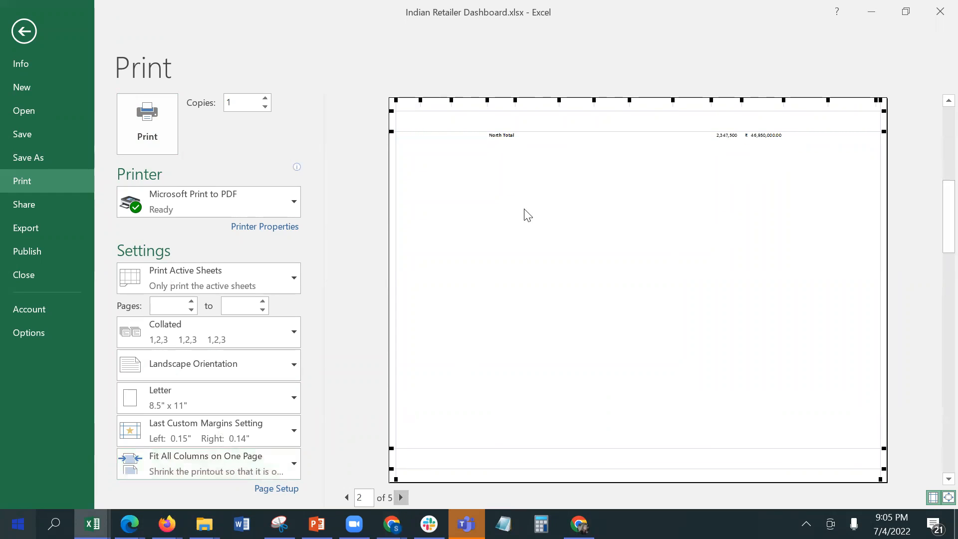
pyautogui.click(407, 497)
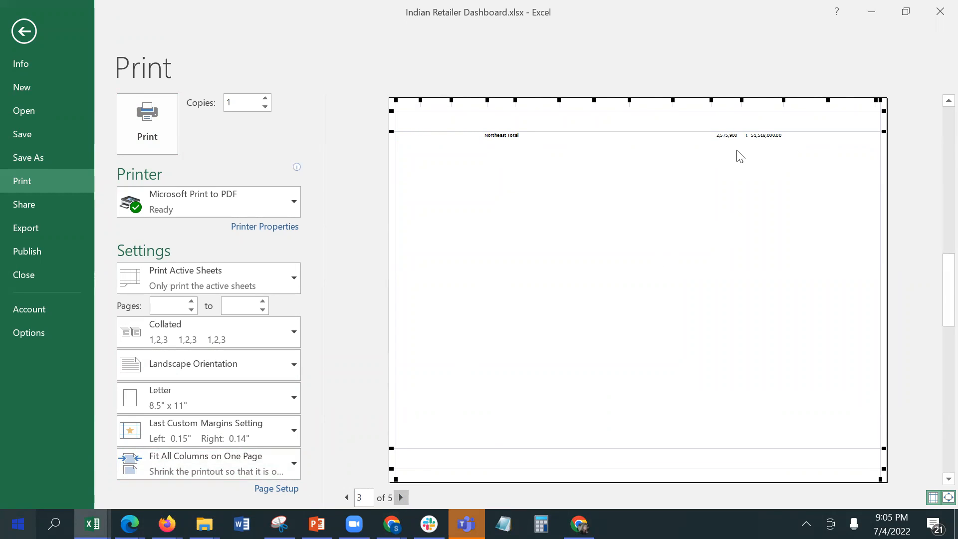
pyautogui.click(401, 498)
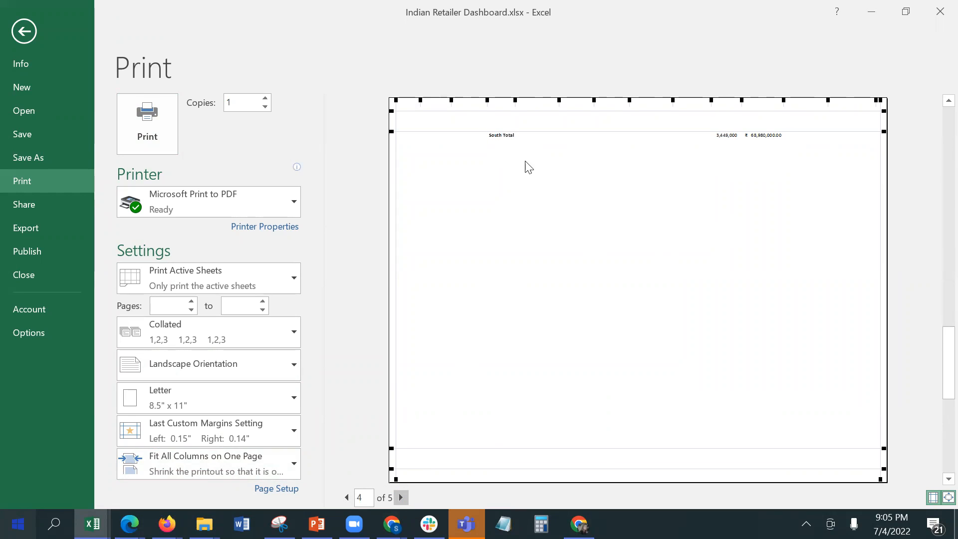
pyautogui.click(402, 497)
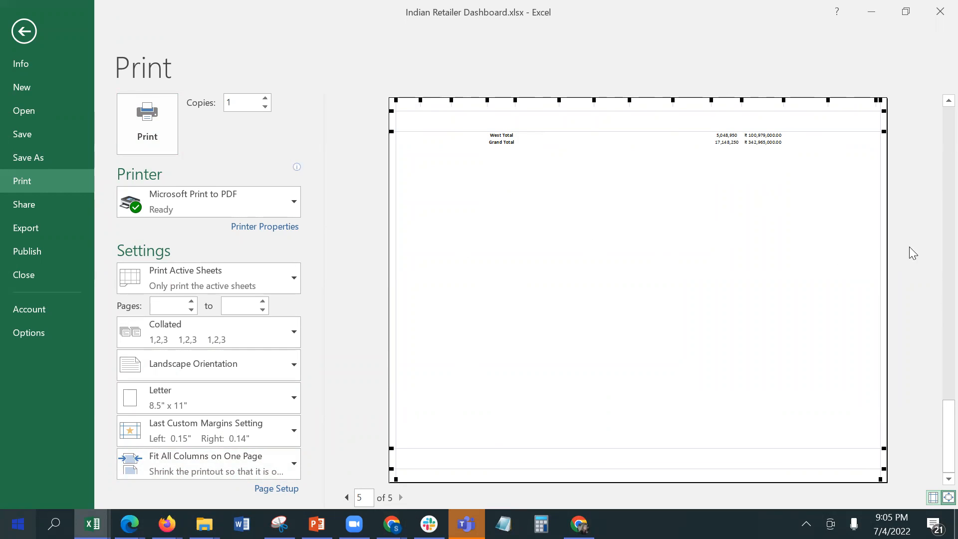
pyautogui.click(31, 25)
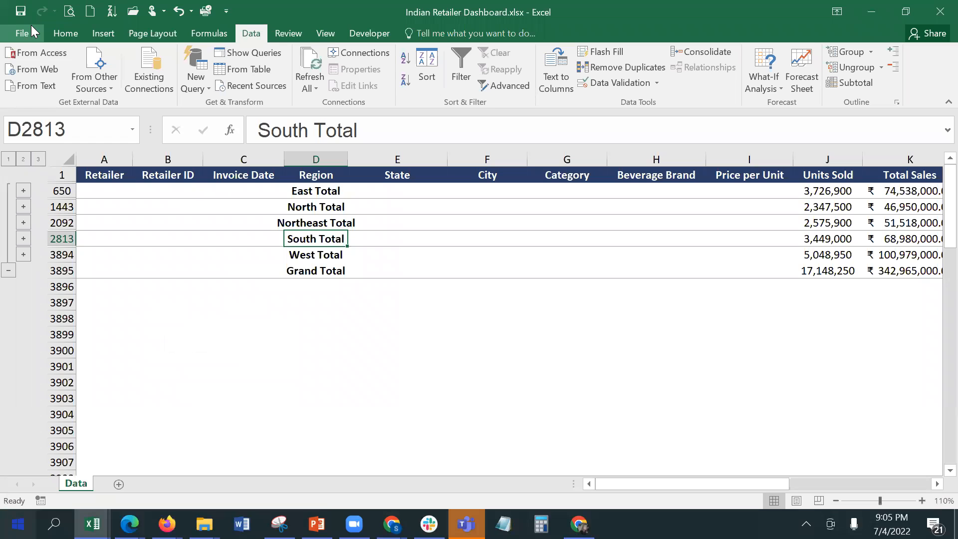
# Step: Remove all subtotals from the sales data and select the first data cell of the Region column
pyautogui.click(855, 83)
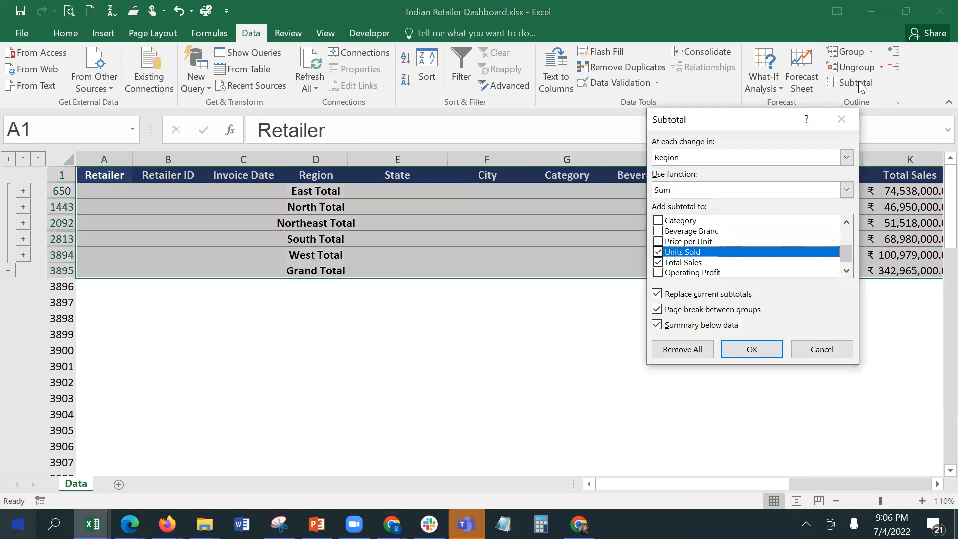
pyautogui.click(692, 355)
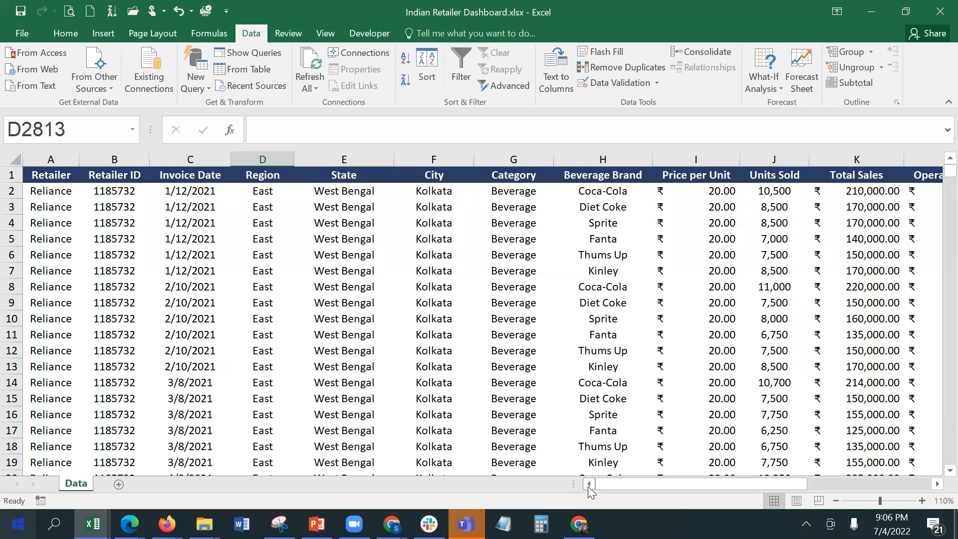
pyautogui.moveTo(575, 484); pyautogui.dragTo(258, 492)
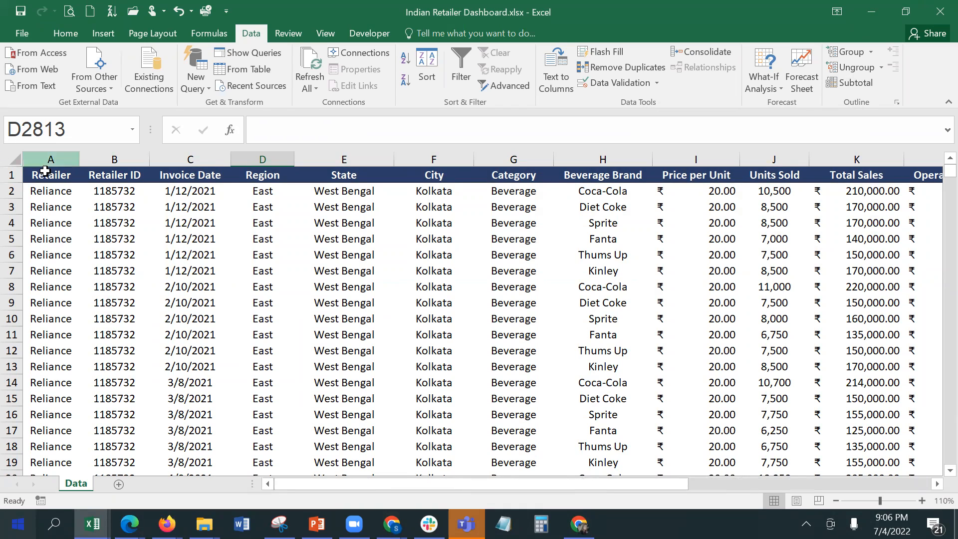
pyautogui.click(47, 189)
pyautogui.click(270, 190)
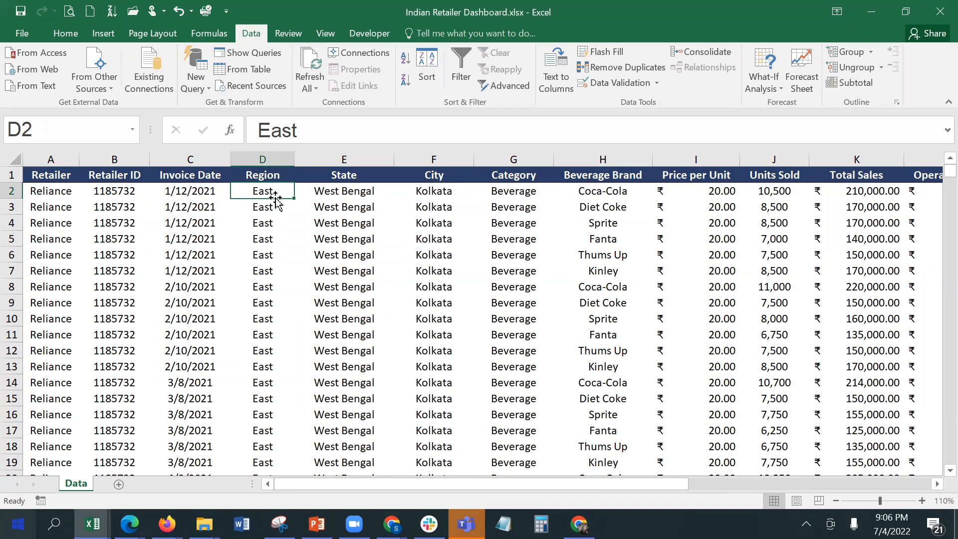
pyautogui.click(505, 188)
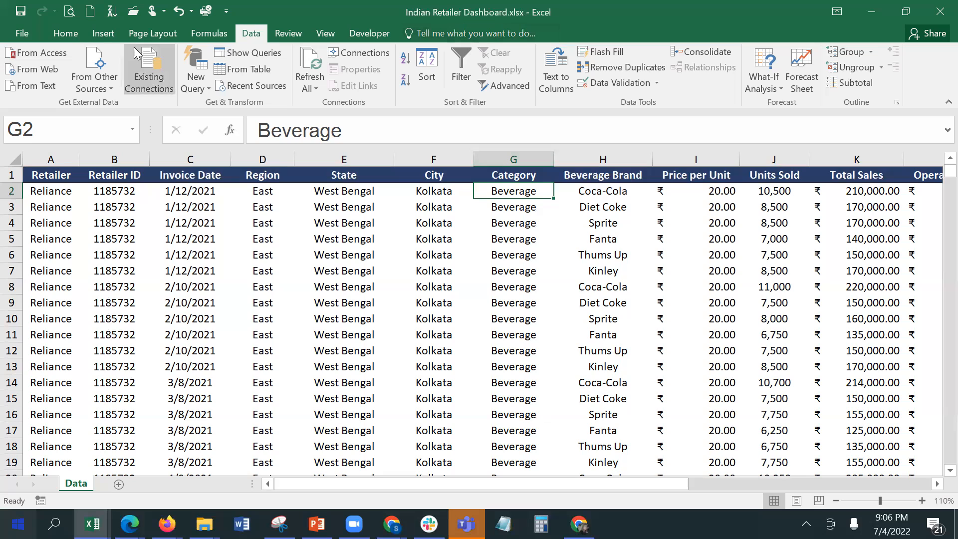
pyautogui.click(106, 34)
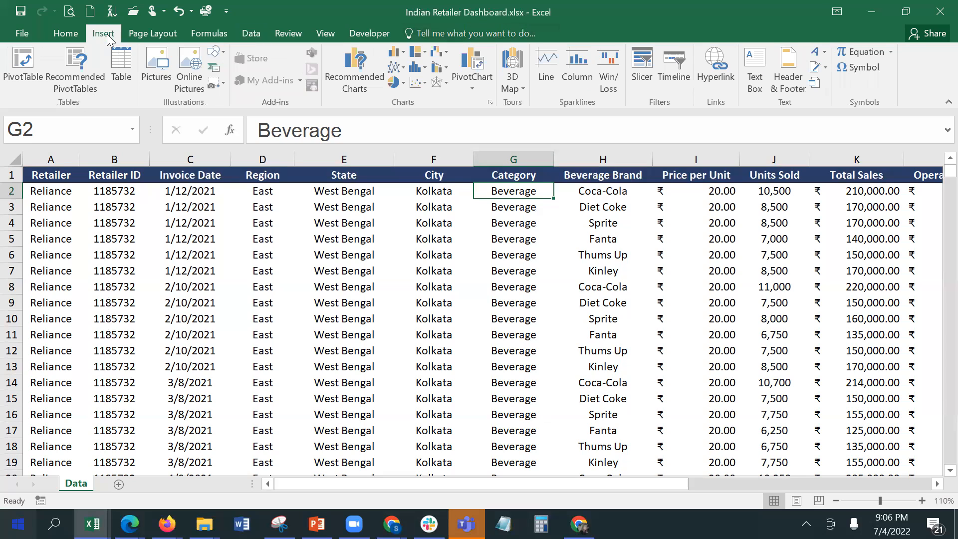
pyautogui.click(22, 77)
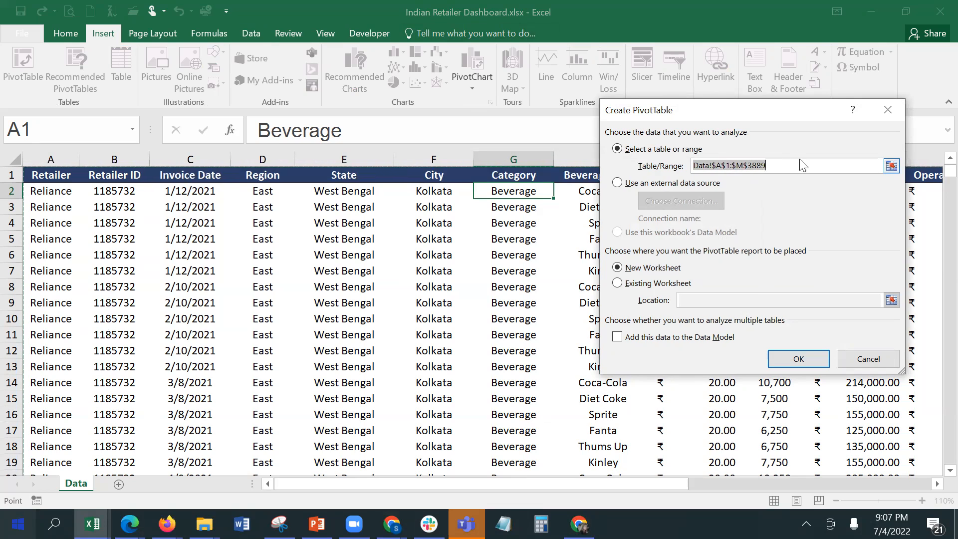
pyautogui.click(866, 355)
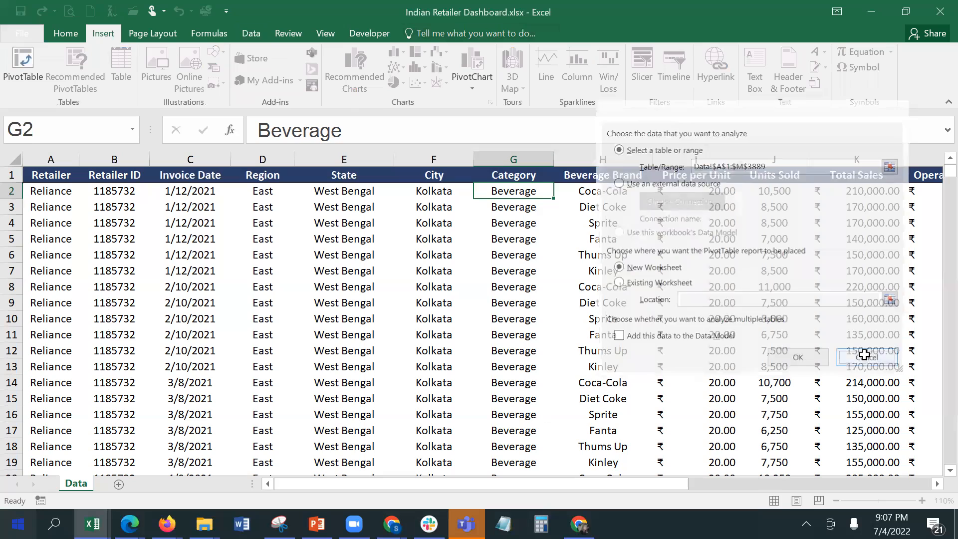
# Step: Insert a PivotTable on a new worksheet from the entire retailer data range, Data!$A$1:$M$3889
pyautogui.hotkey('ctrl', 'a')
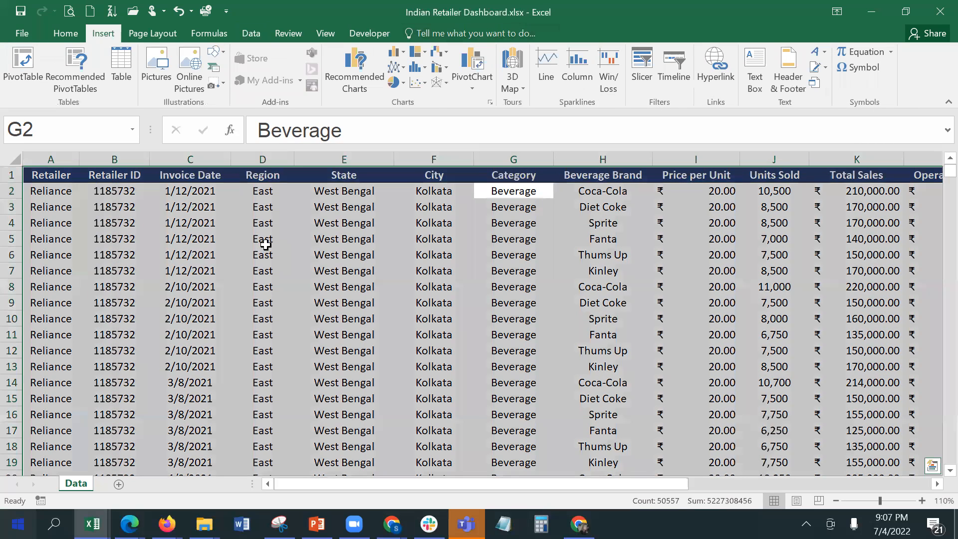
pyautogui.click(22, 59)
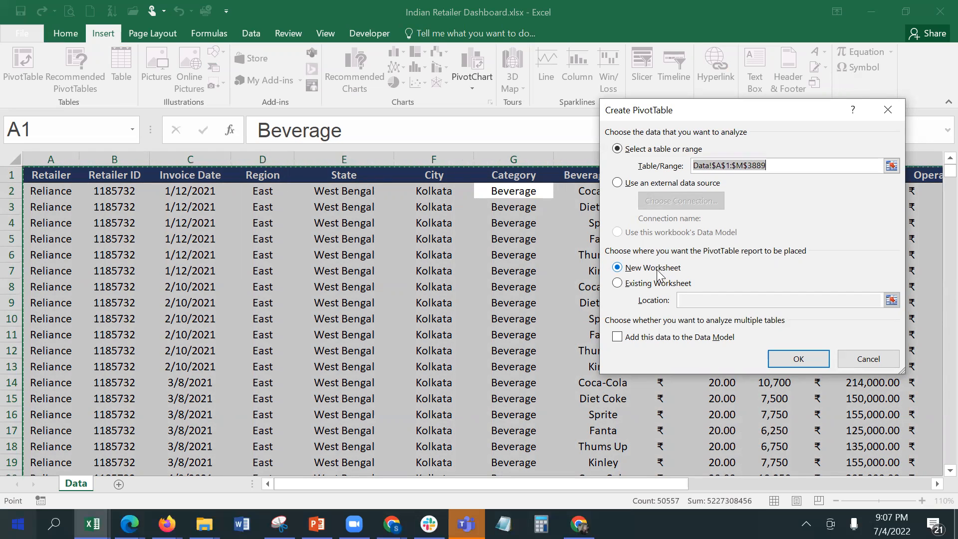
pyautogui.click(798, 365)
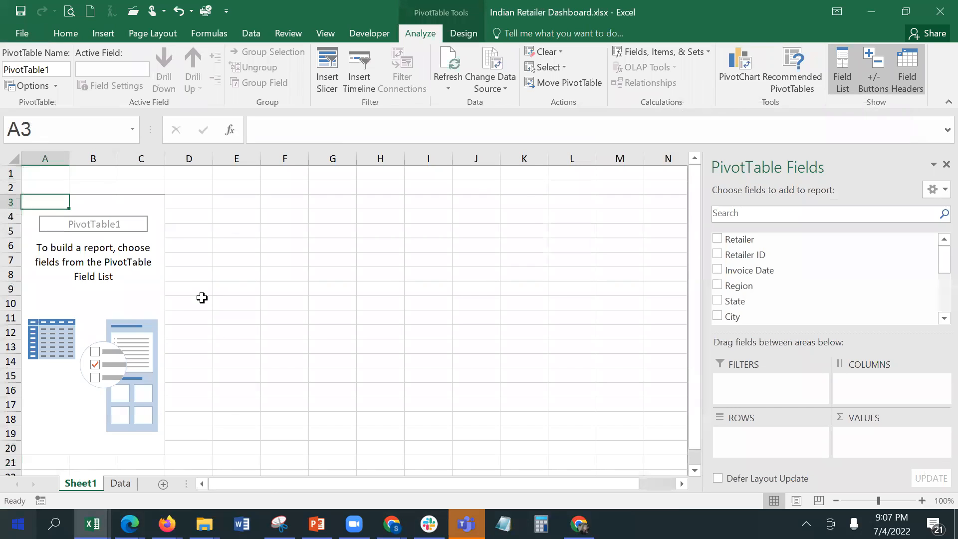
# Step: Rename the new PivotTable sheet as Dashboard
pyautogui.doubleClick(97, 486)
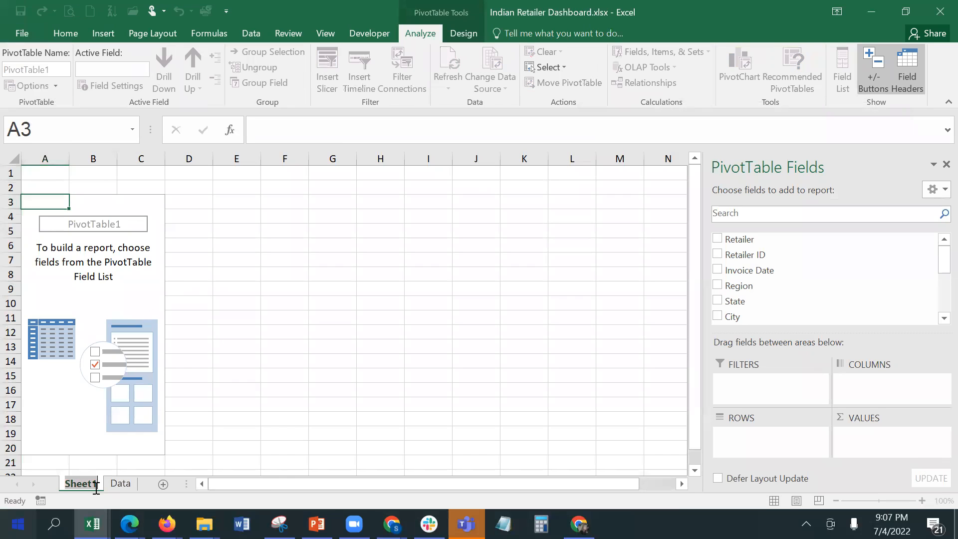
pyautogui.write('Dashboard')
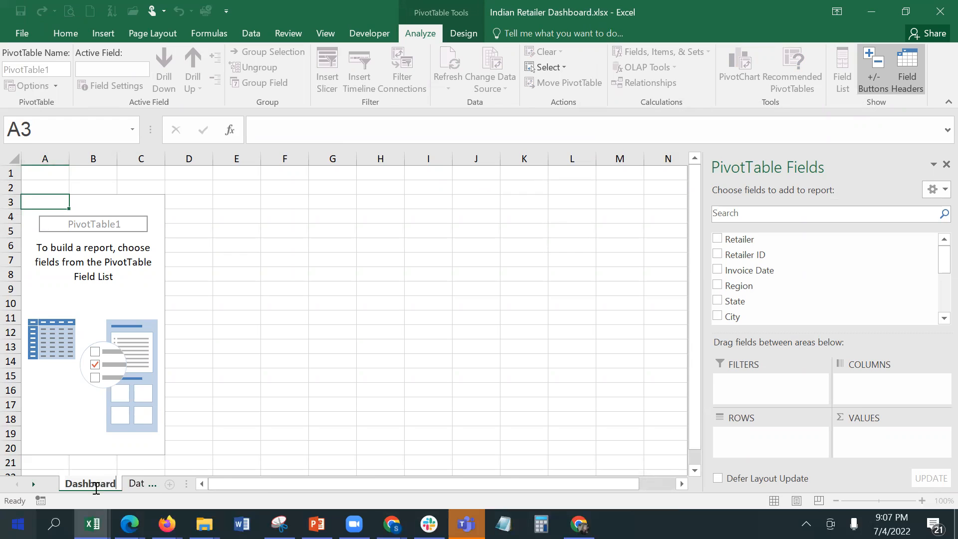
pyautogui.press('Return')
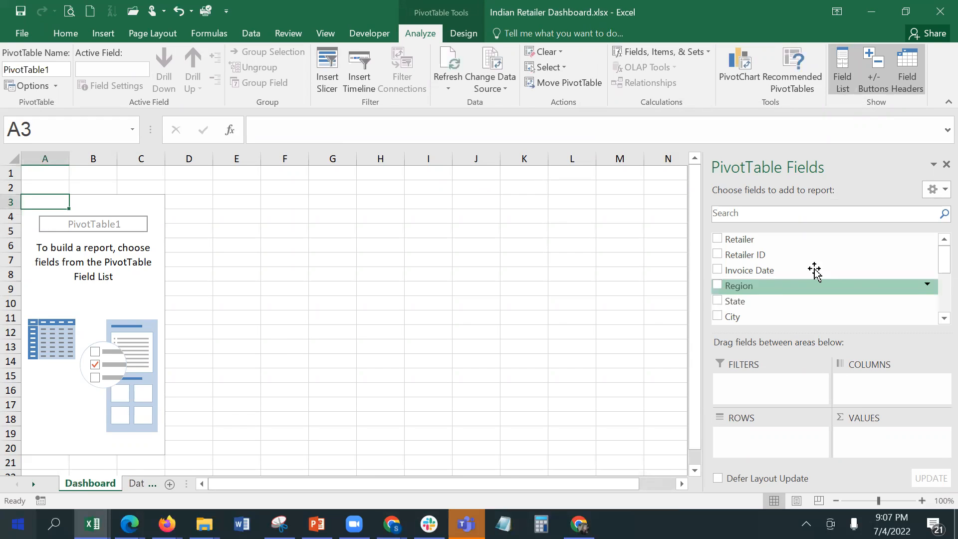
# Step: Add Retailer to the PivotTable rows and Total Sales to its values as a sum
pyautogui.click(717, 239)
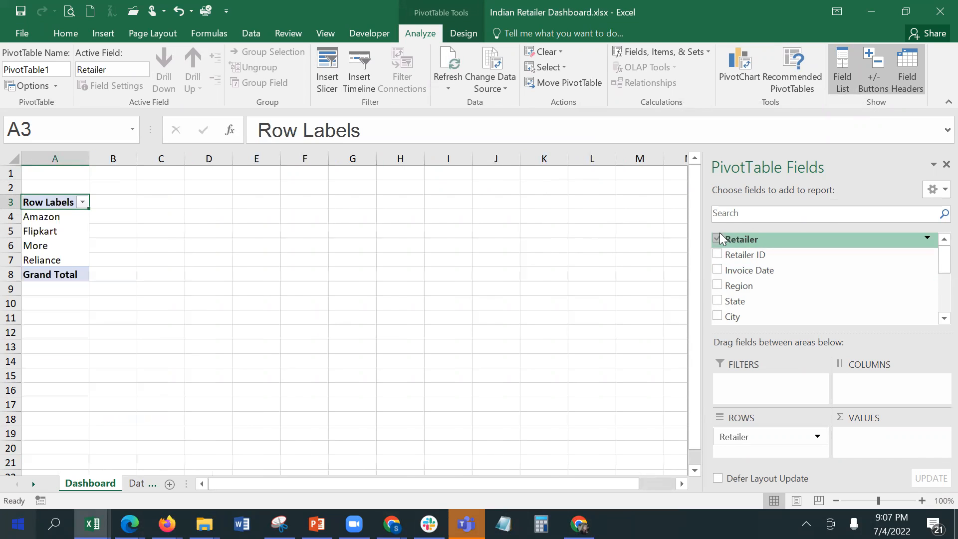
pyautogui.moveTo(934, 261); pyautogui.dragTo(936, 305)
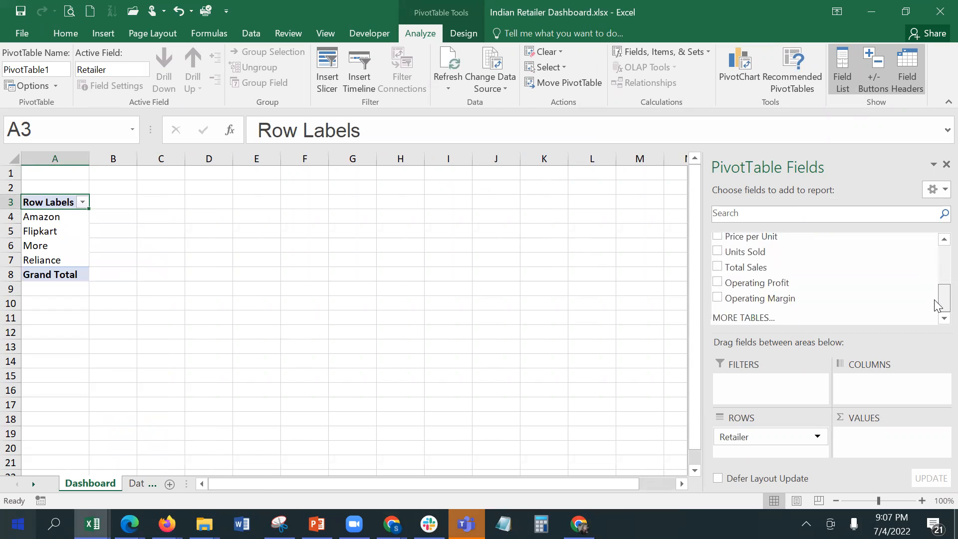
pyautogui.click(718, 268)
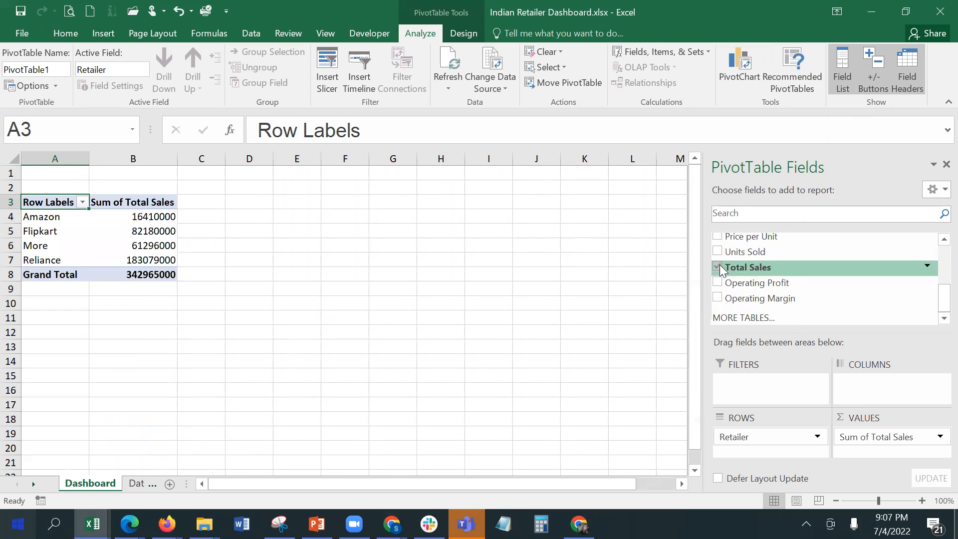
# Step: Add Region to the PivotTable rows and move Retailer to the columns
pyautogui.moveTo(934, 293); pyautogui.dragTo(934, 241)
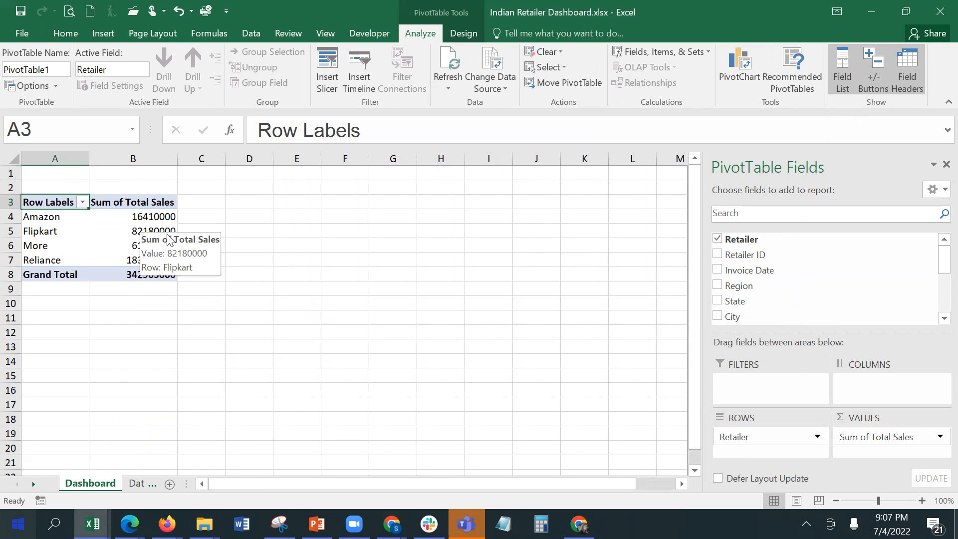
pyautogui.click(718, 285)
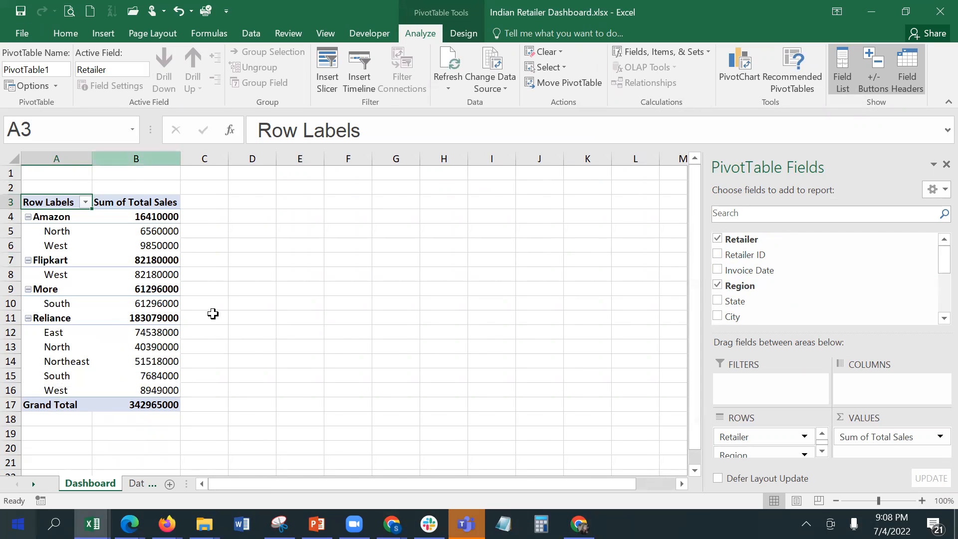
pyautogui.moveTo(762, 438); pyautogui.dragTo(857, 379)
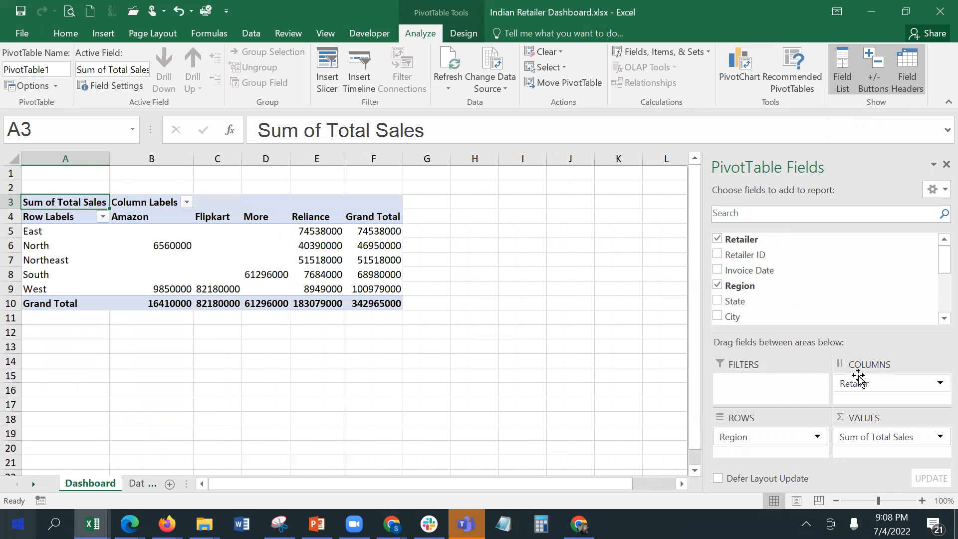
# Step: Try the PivotTable with Retailer in rows and Region in columns, and restore Region to rows and Retailer to columns
pyautogui.click(388, 374)
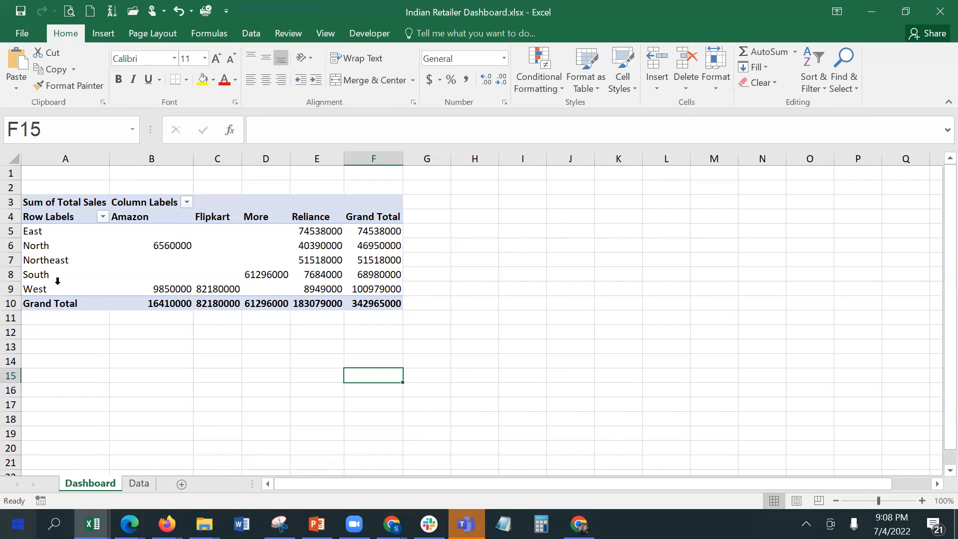
pyautogui.click(72, 245)
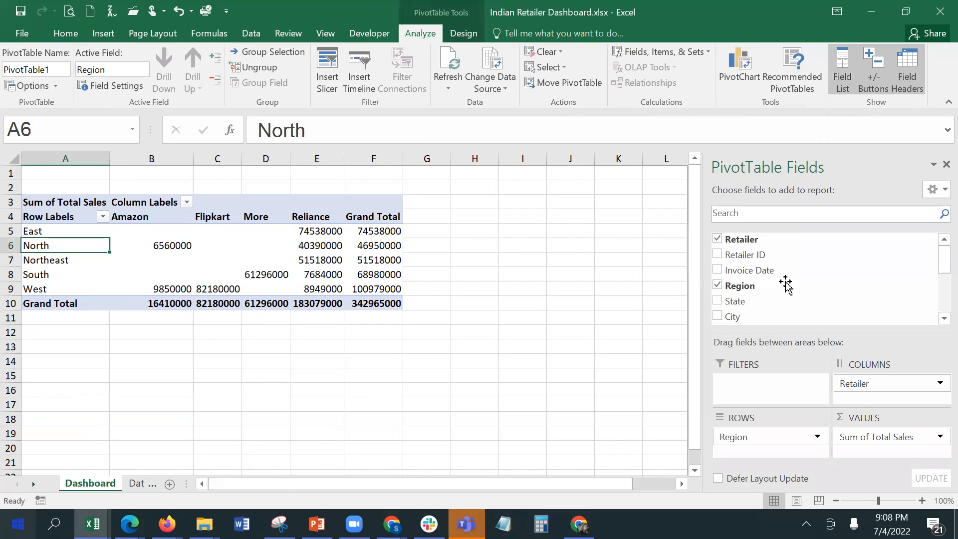
pyautogui.moveTo(907, 378); pyautogui.dragTo(875, 384)
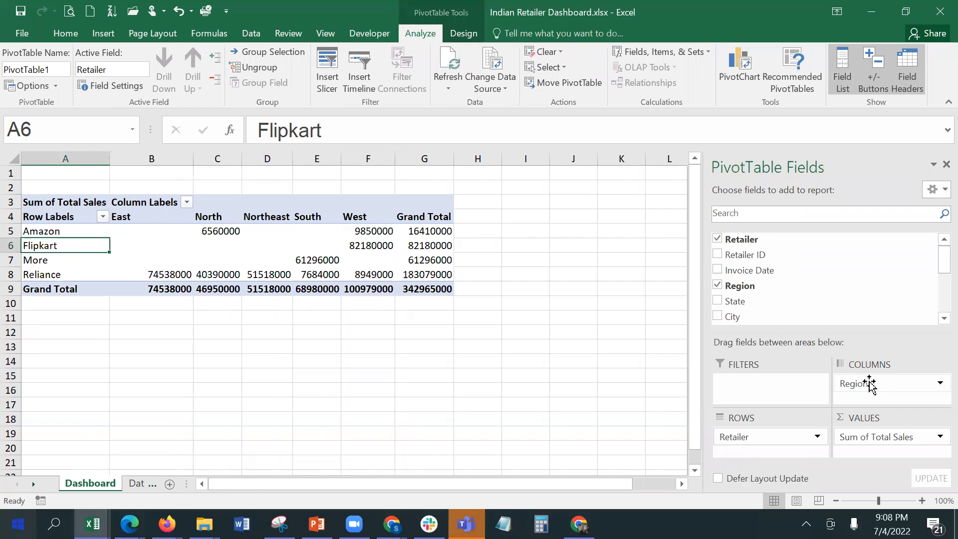
pyautogui.click(176, 345)
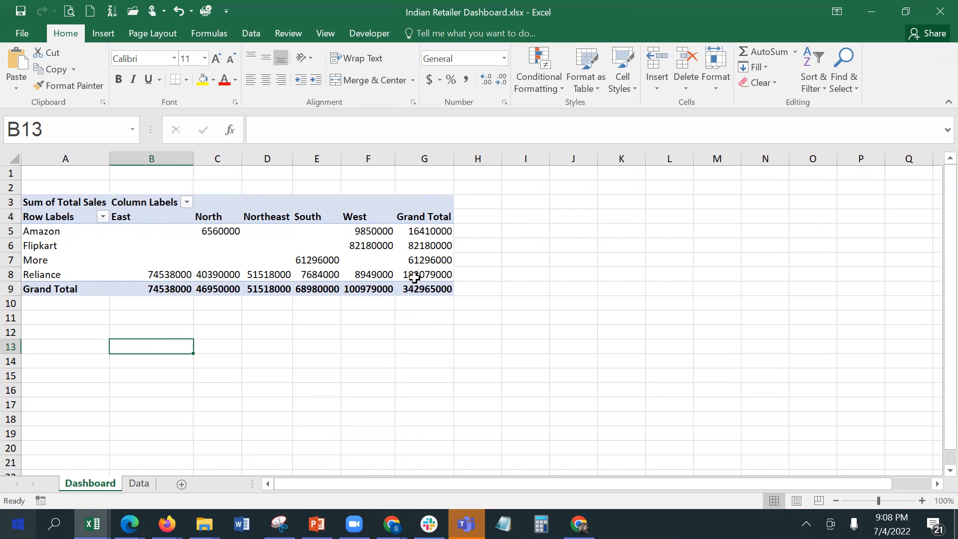
pyautogui.moveTo(414, 277)
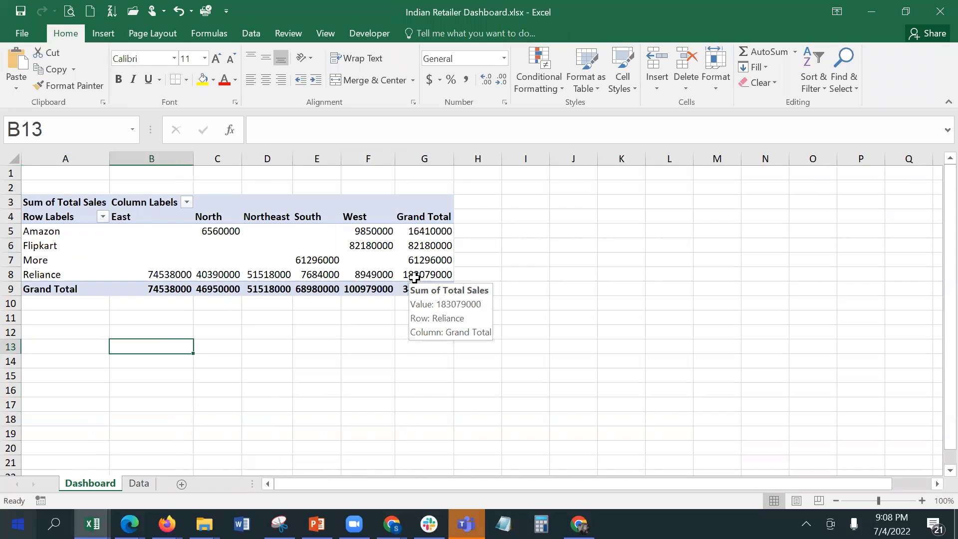
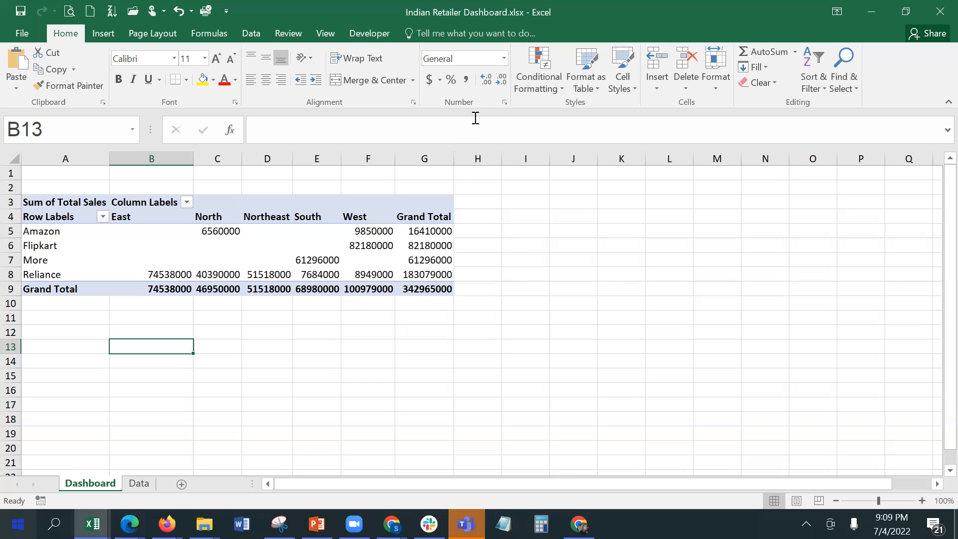
pyautogui.click(267, 251)
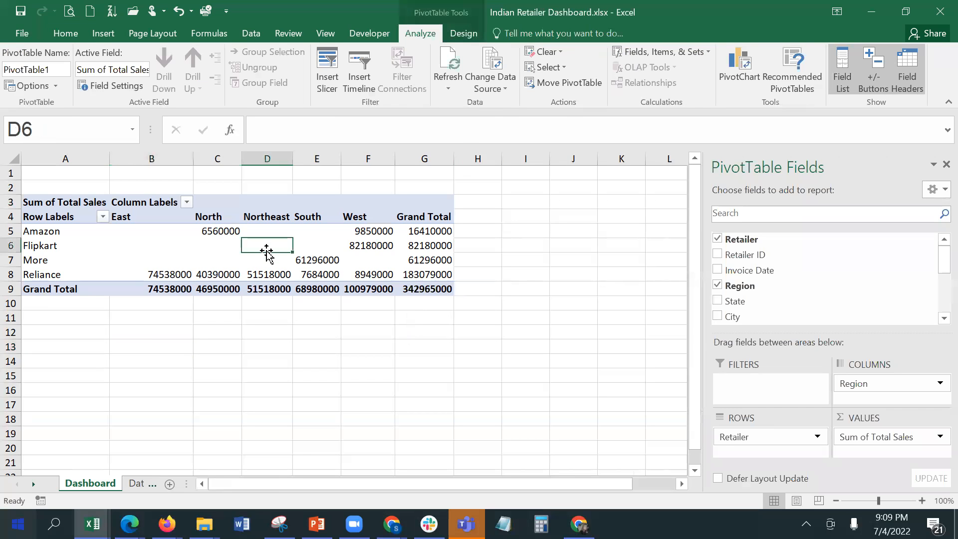
pyautogui.moveTo(886, 385); pyautogui.dragTo(866, 380)
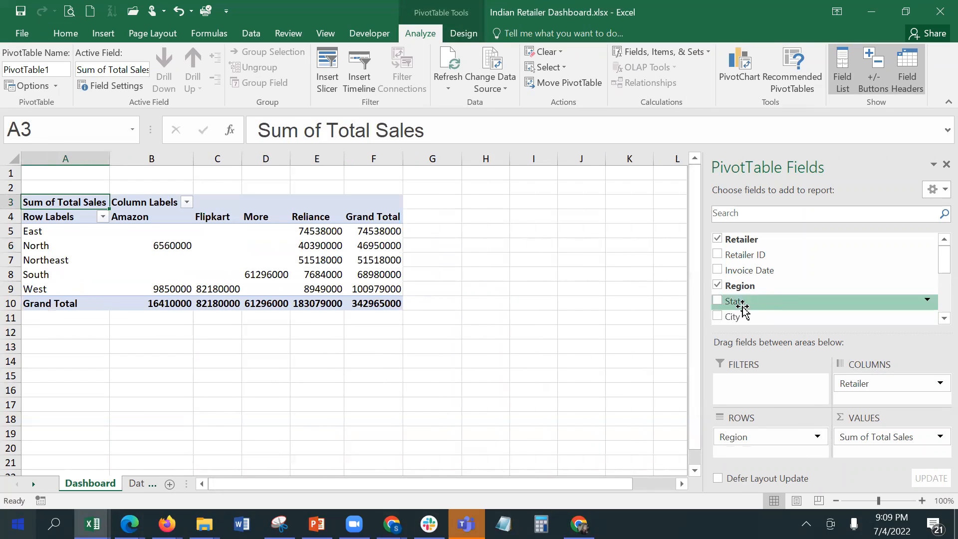
# Step: Add State and City to the PivotTable rows beneath Region
pyautogui.moveTo(729, 302); pyautogui.dragTo(741, 445)
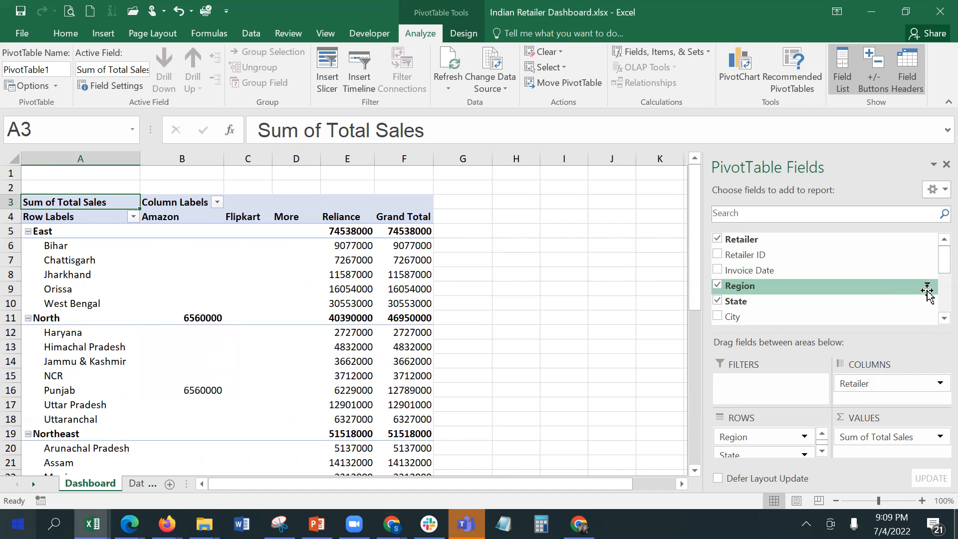
pyautogui.moveTo(775, 318); pyautogui.dragTo(773, 451)
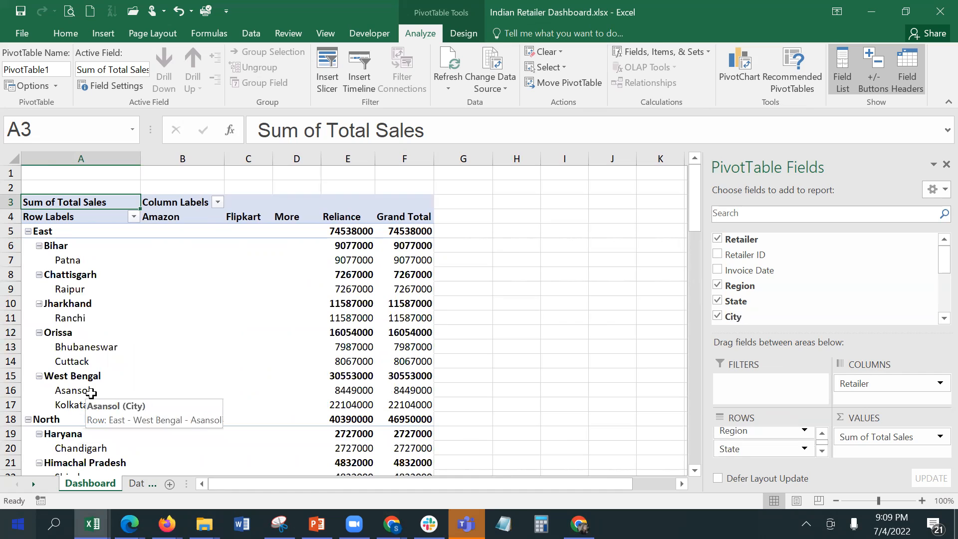
# Step: Drill down into Reliance's total sales value for Chandigarh and look through the underlying records on the detail sheet
pyautogui.scroll(-3, 226, 302)
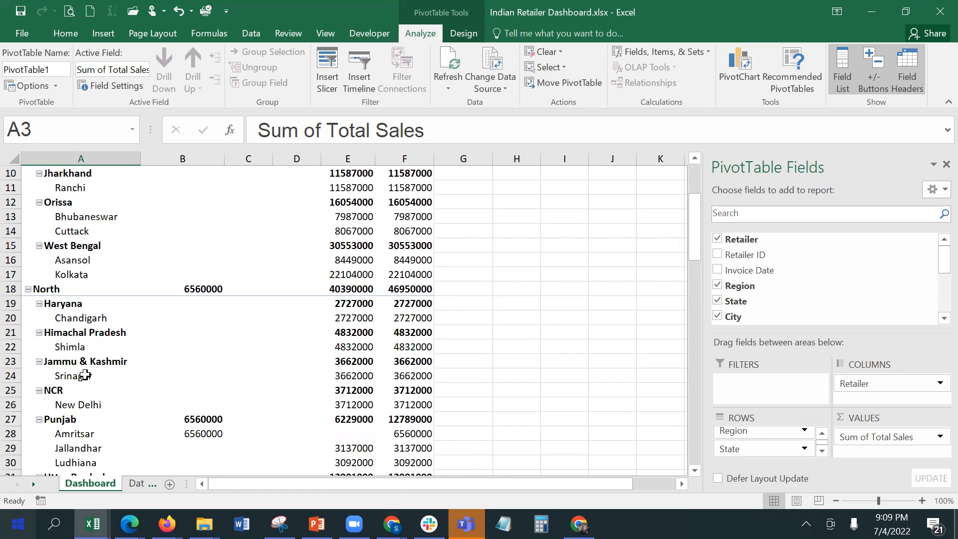
pyautogui.click(355, 320)
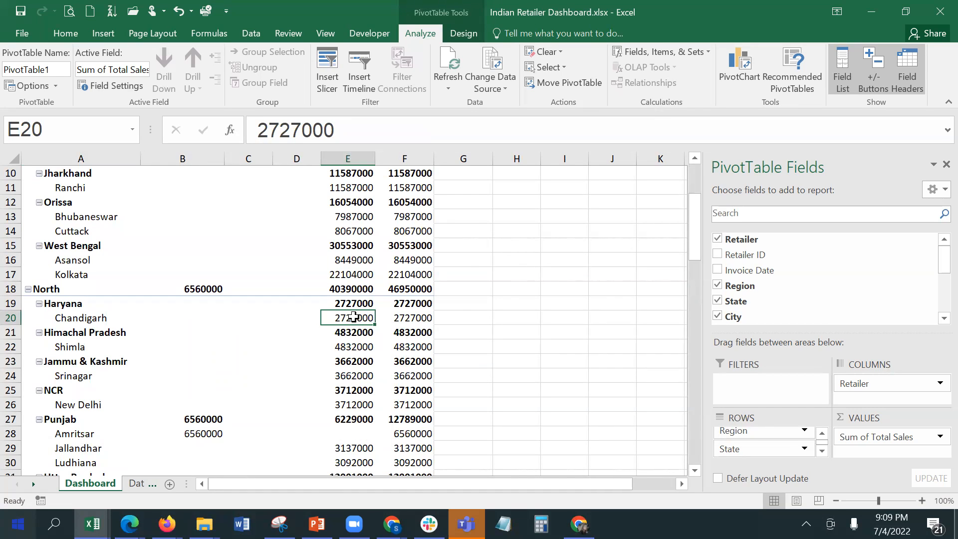
pyautogui.doubleClick(354, 317)
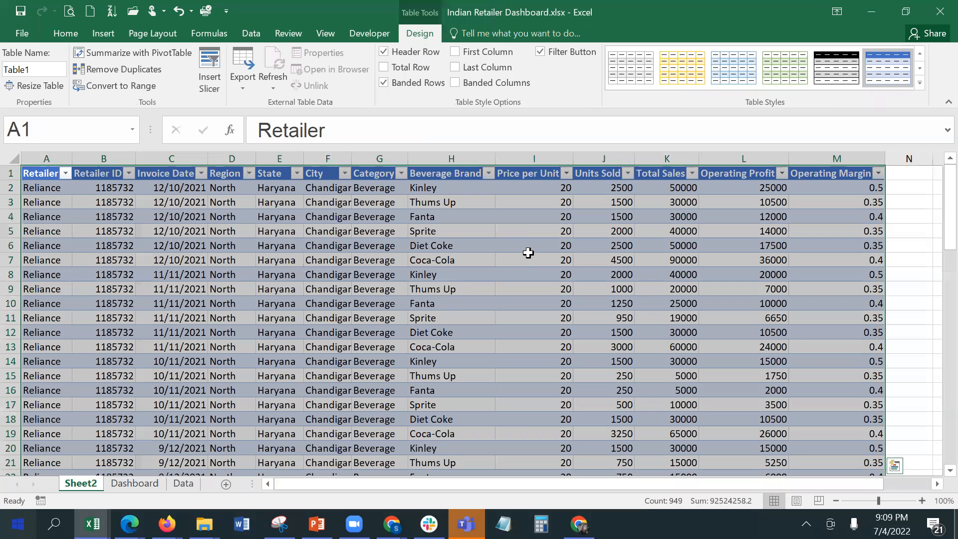
pyautogui.scroll(-14, 524, 295)
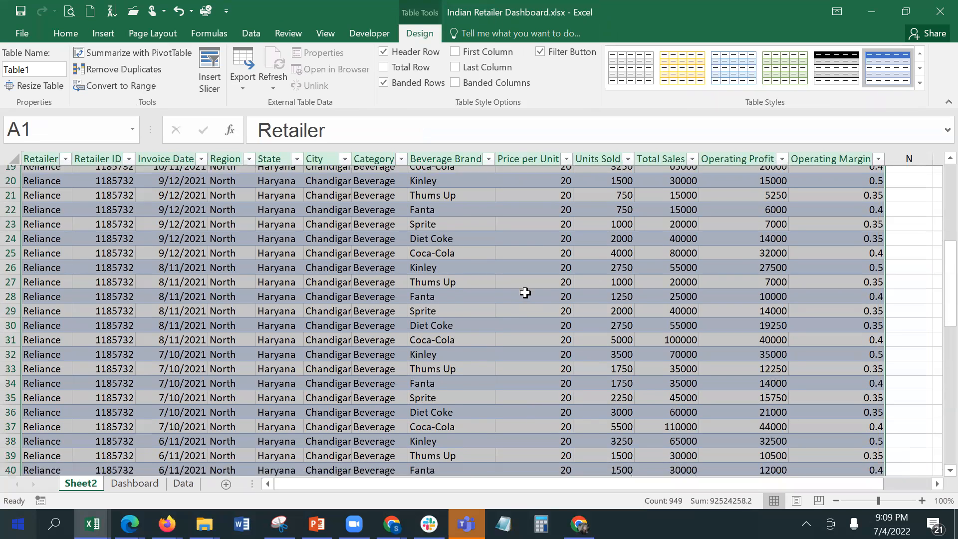
pyautogui.scroll(-15, 525, 293)
pyautogui.scroll(12, 524, 292)
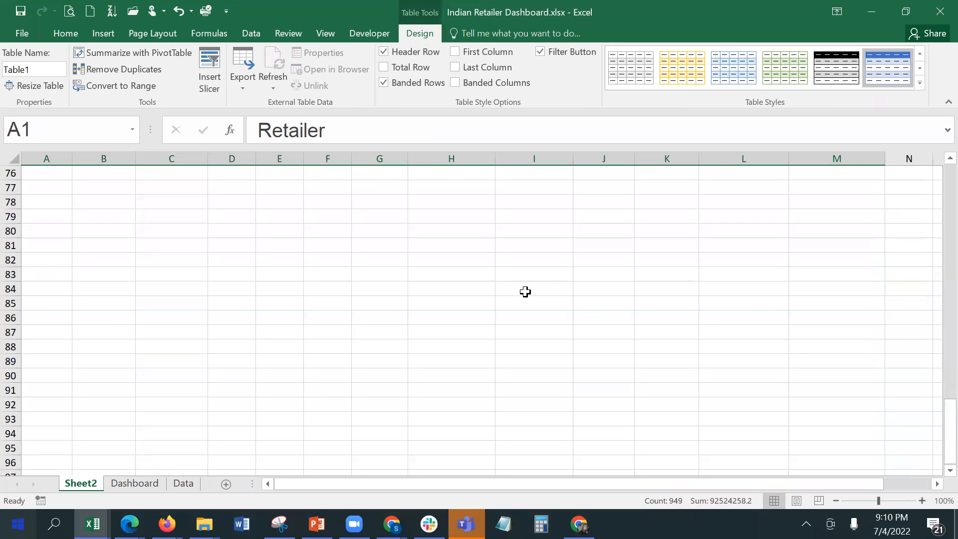
pyautogui.scroll(17, 525, 292)
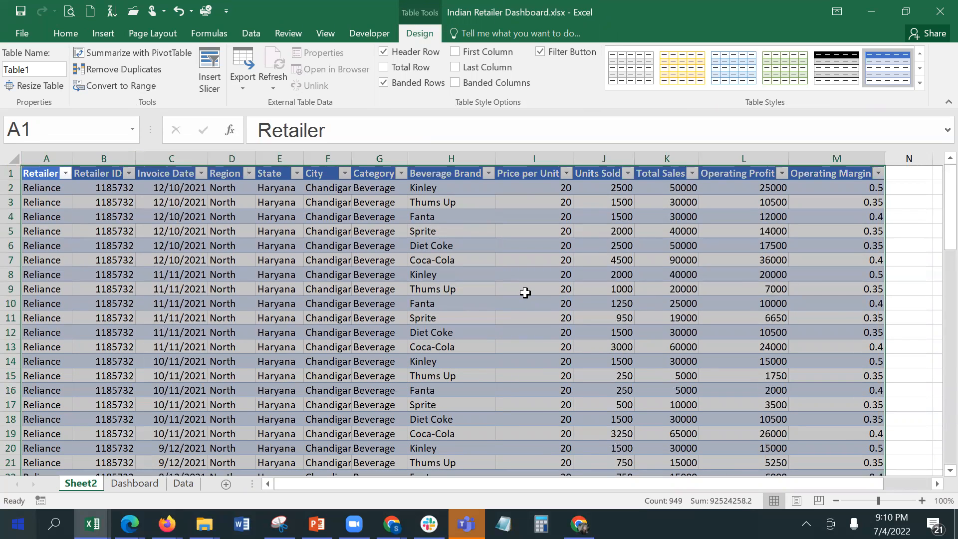
# Step: Delete the drill-down sheet Sheet2 from the workbook
pyautogui.rightClick(85, 486)
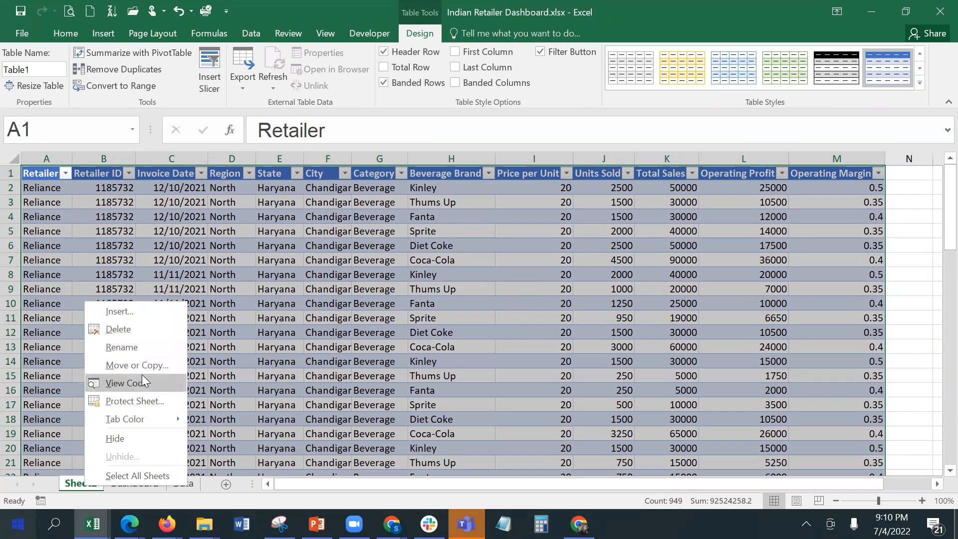
pyautogui.click(142, 334)
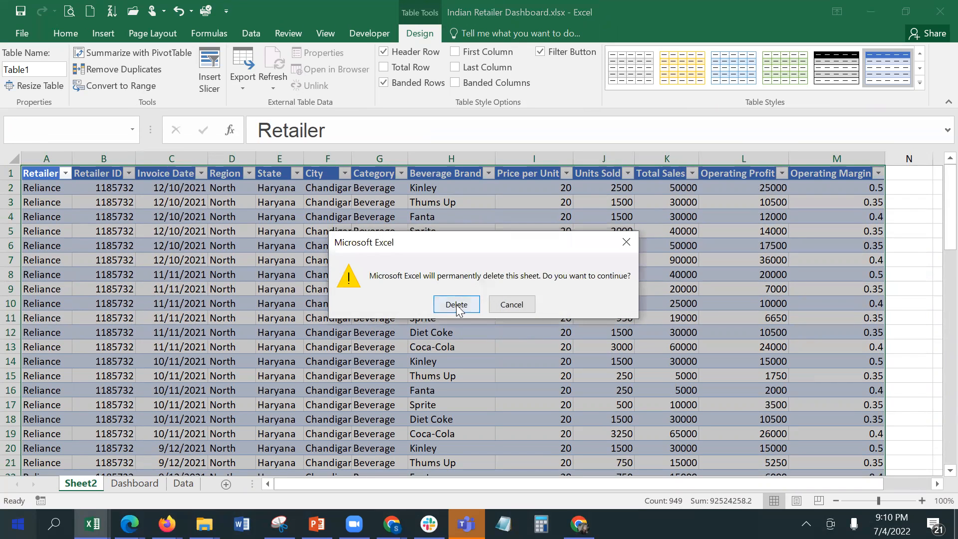
pyautogui.click(456, 304)
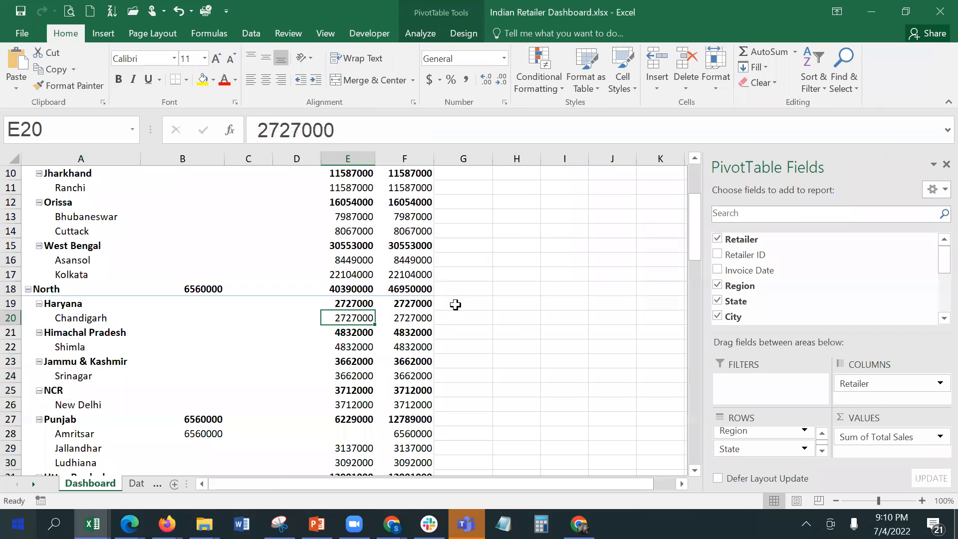
# Step: Replace Total Sales with Units Sold as the PivotTable's summed value and check Reliance's figures for Bihar and Patna
pyautogui.click(187, 268)
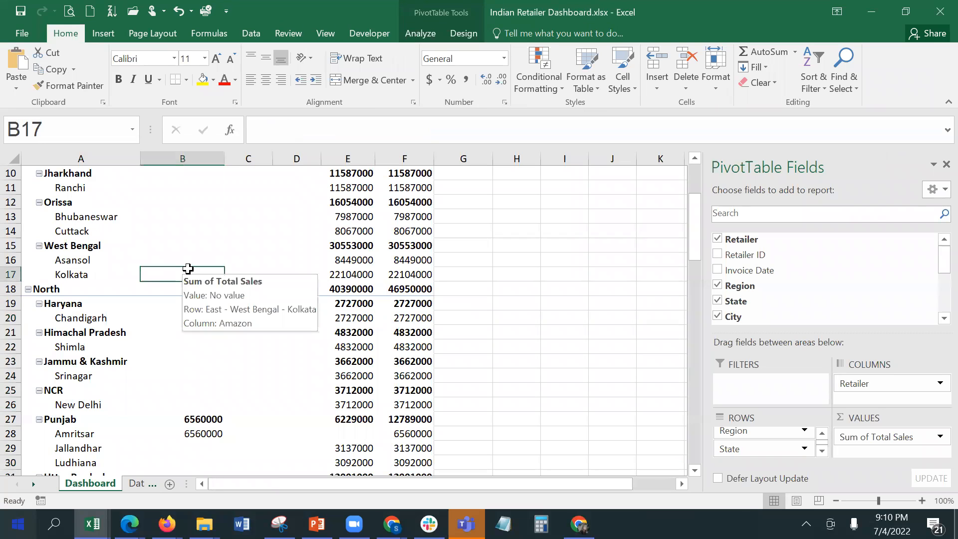
pyautogui.click(348, 265)
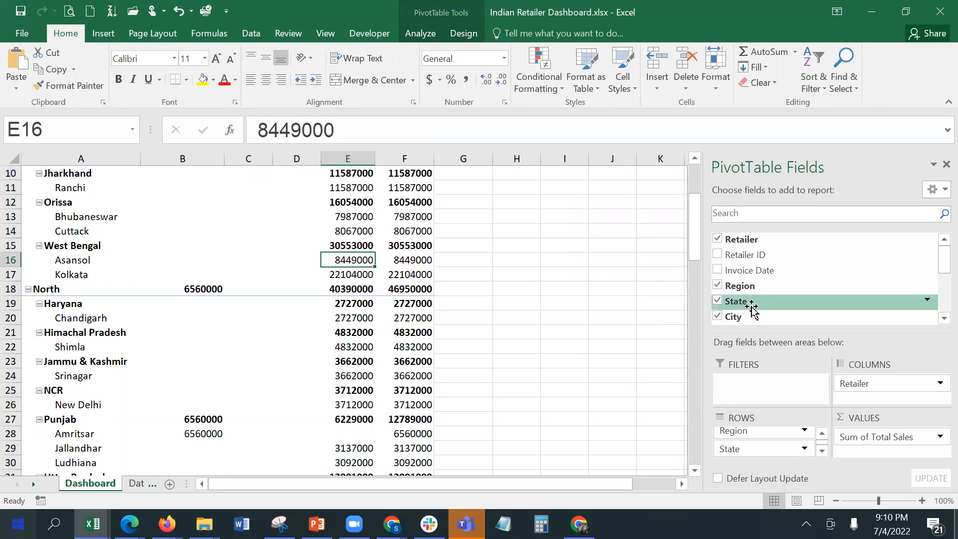
pyautogui.moveTo(936, 256); pyautogui.dragTo(937, 280)
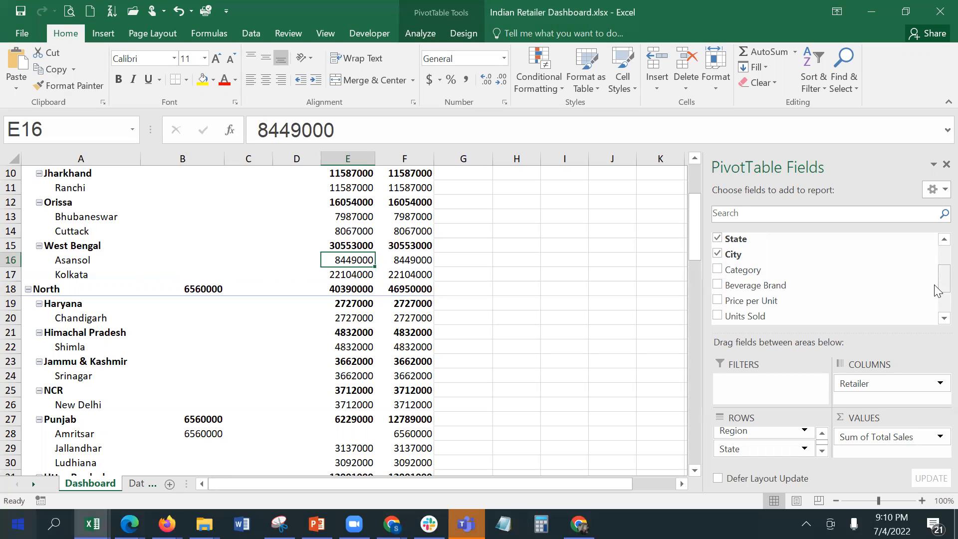
pyautogui.moveTo(772, 317); pyautogui.dragTo(870, 433)
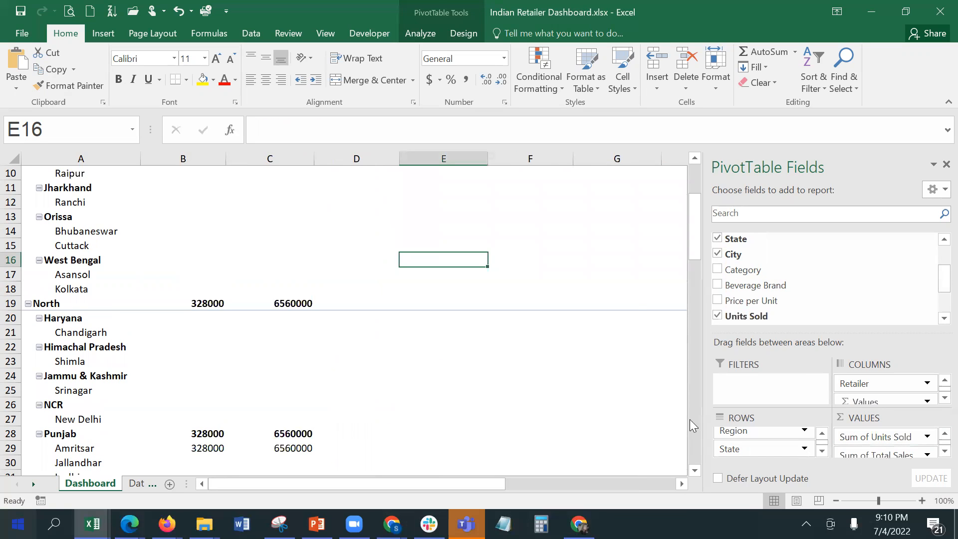
pyautogui.moveTo(915, 454); pyautogui.dragTo(848, 312)
pyautogui.scroll(3, 592, 268)
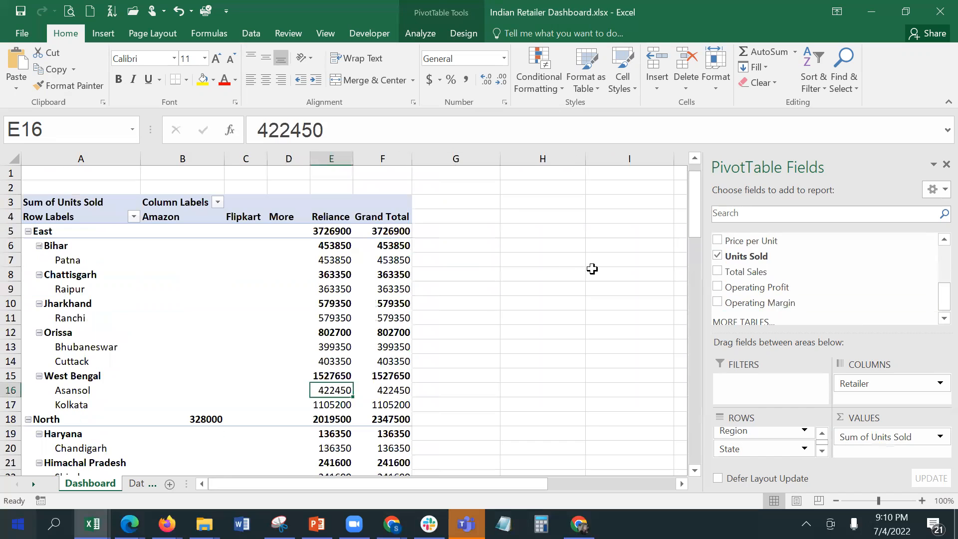
pyautogui.click(322, 246)
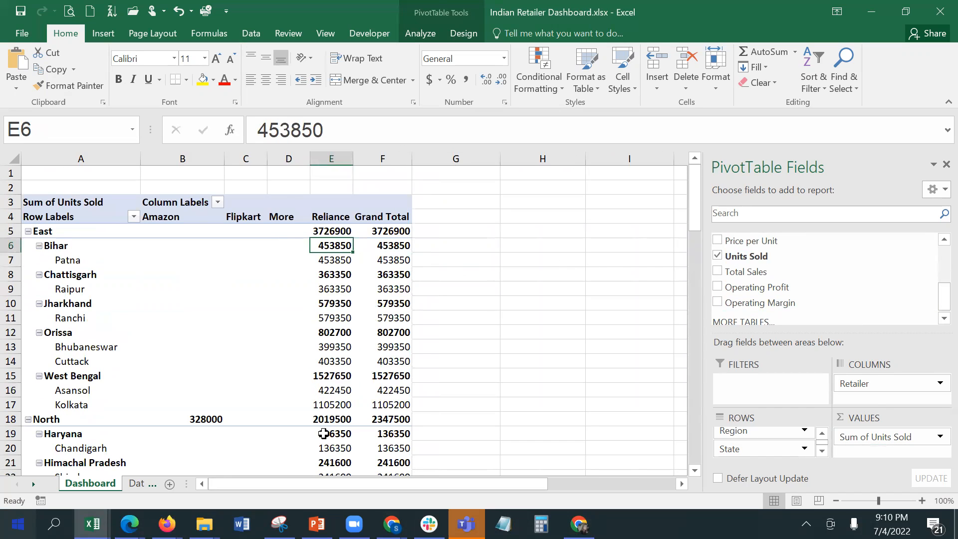
pyautogui.click(333, 263)
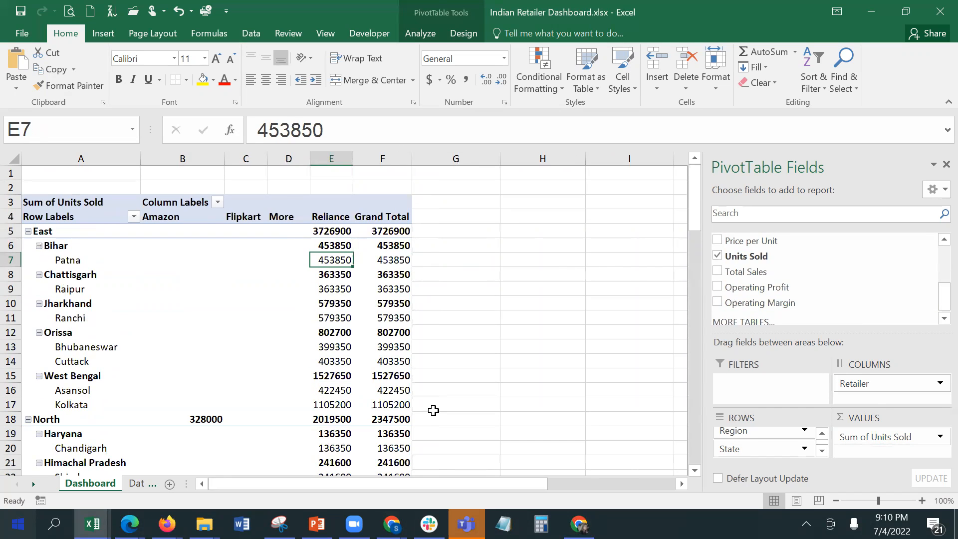
pyautogui.click(62, 203)
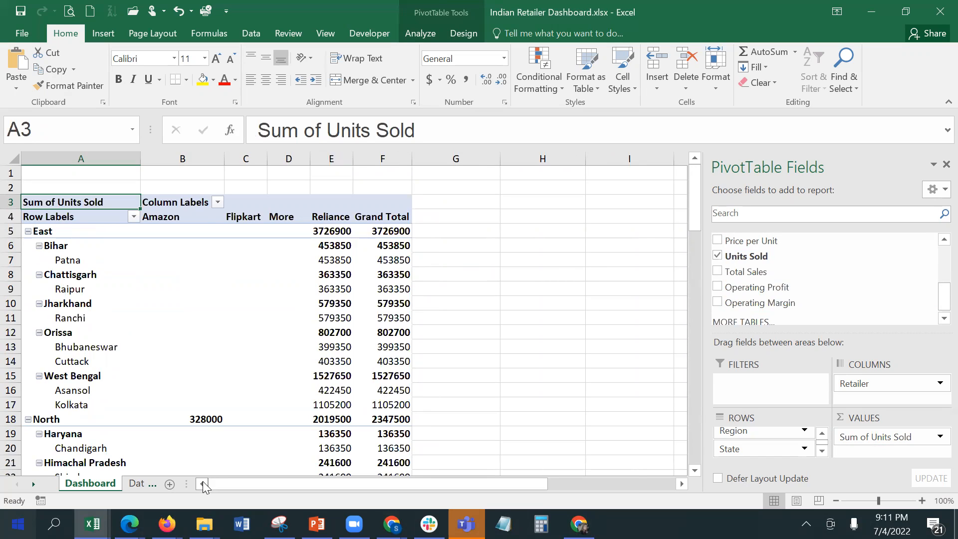
# Step: Swap Units Sold for Operating Margin as the PivotTable's value field
pyautogui.click(312, 250)
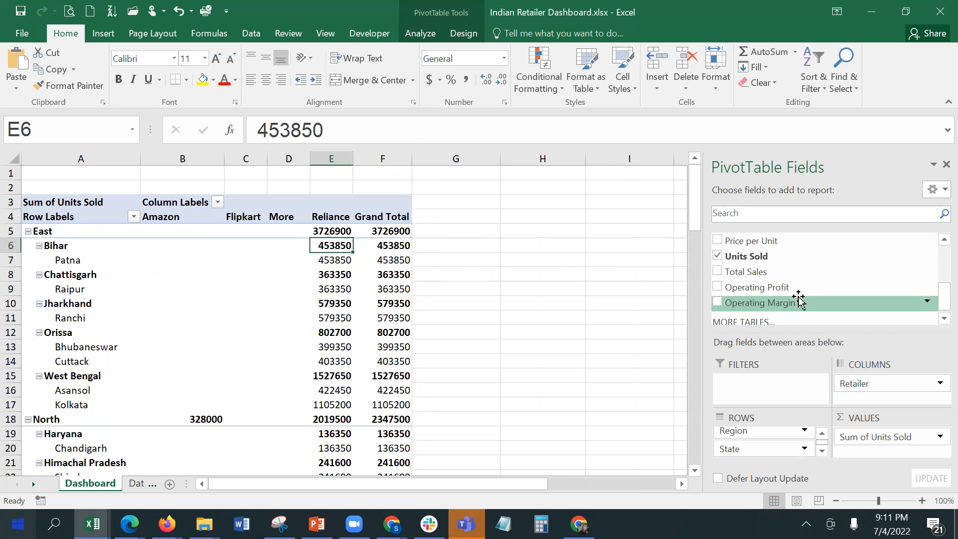
pyautogui.click(717, 256)
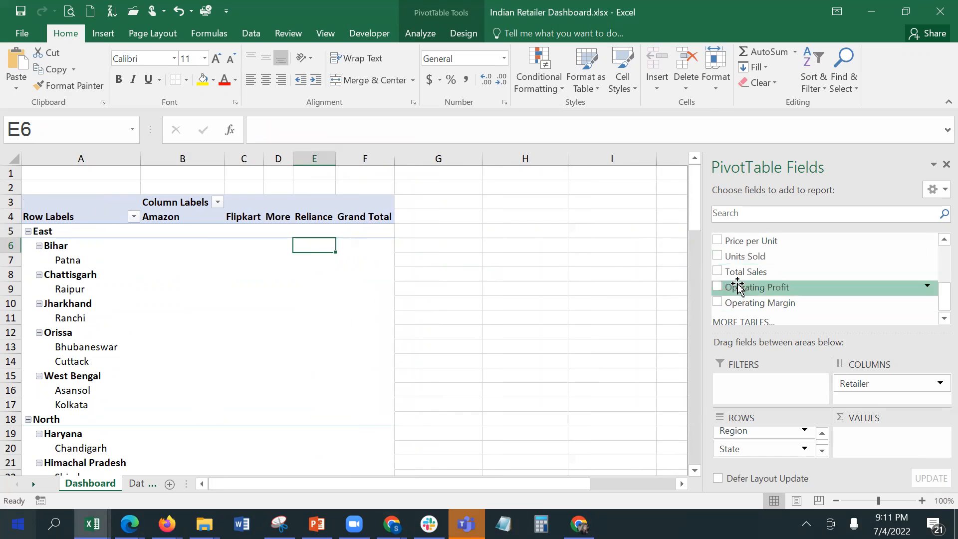
pyautogui.click(718, 303)
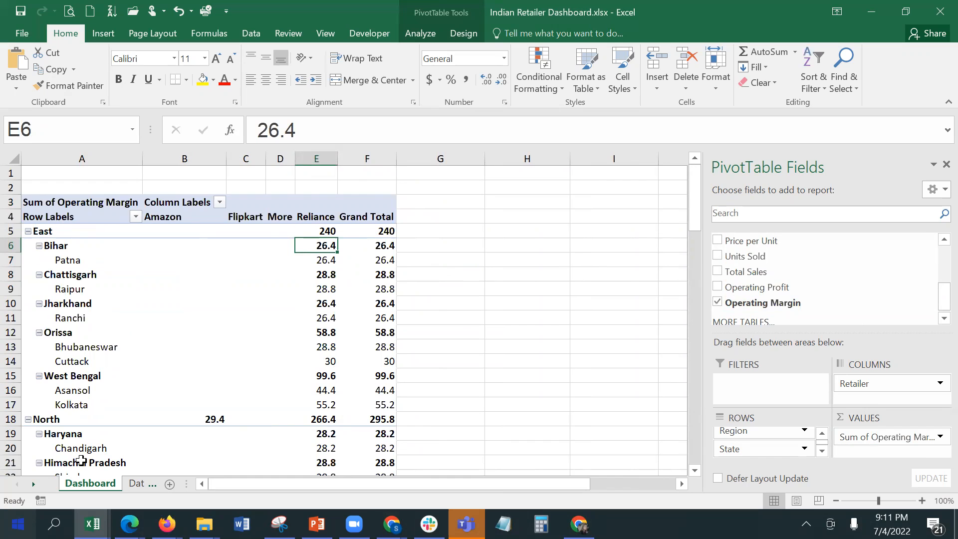
# Step: Check how the Operating Margin column is formatted on the Data sheet and return to the Dashboard sheet
pyautogui.click(128, 484)
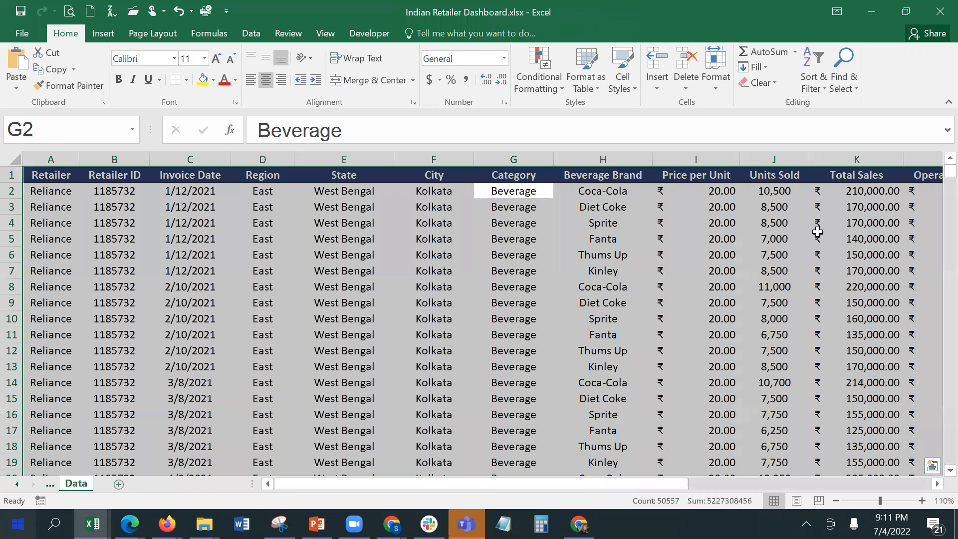
pyautogui.click(828, 483)
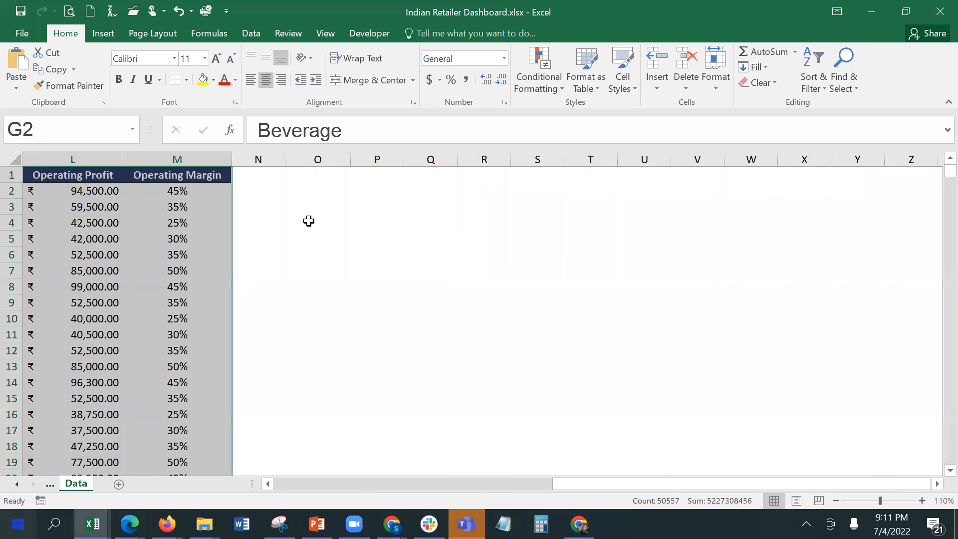
pyautogui.click(173, 194)
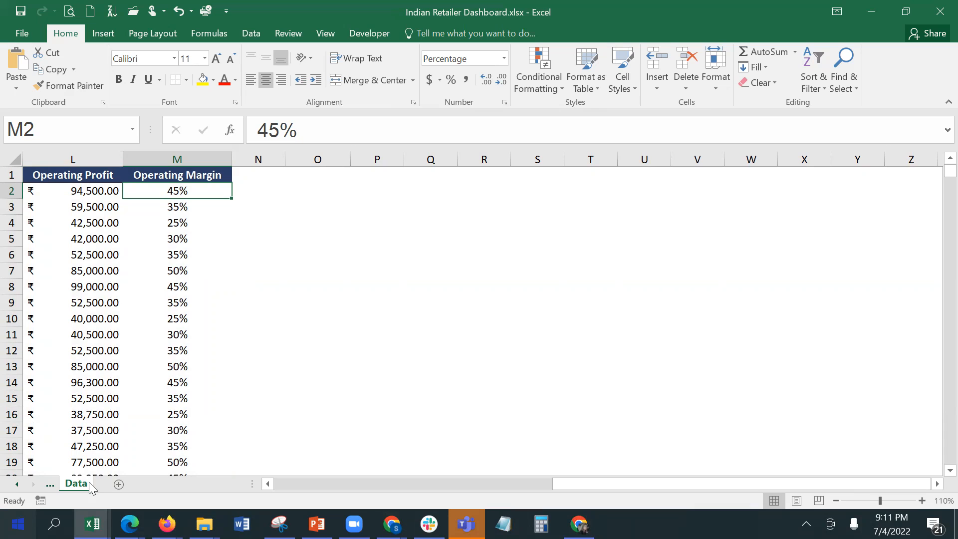
pyautogui.click(14, 484)
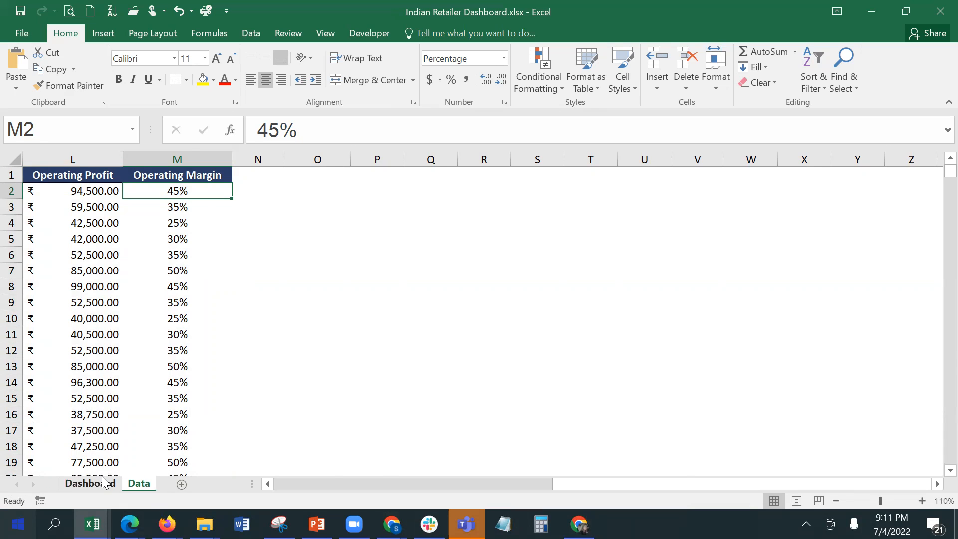
pyautogui.click(87, 482)
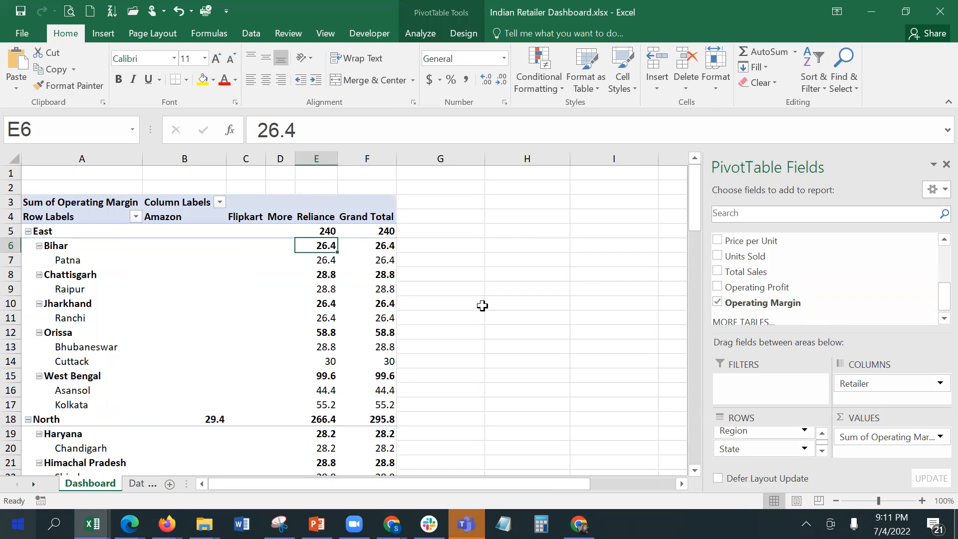
# Step: Turn off all subtotals in the PivotTable
pyautogui.click(313, 230)
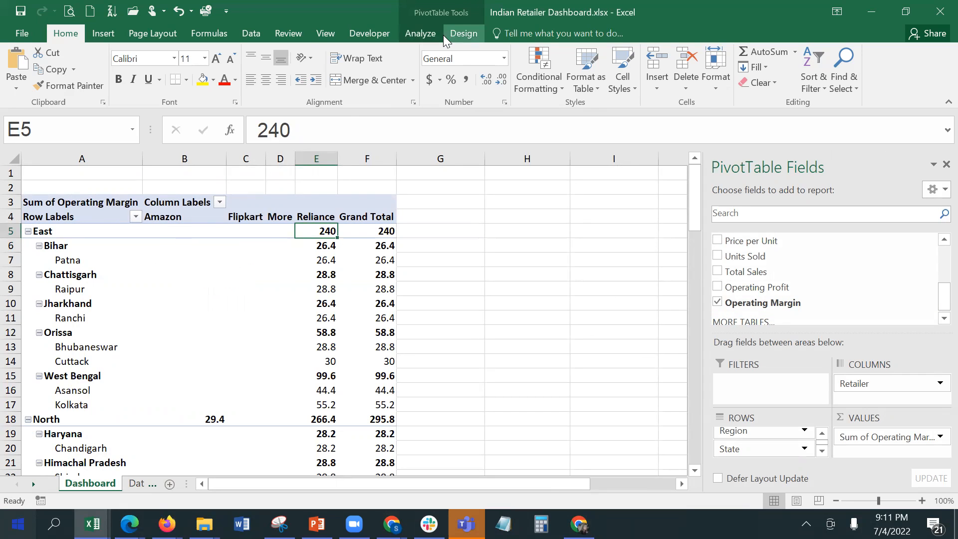
pyautogui.click(420, 33)
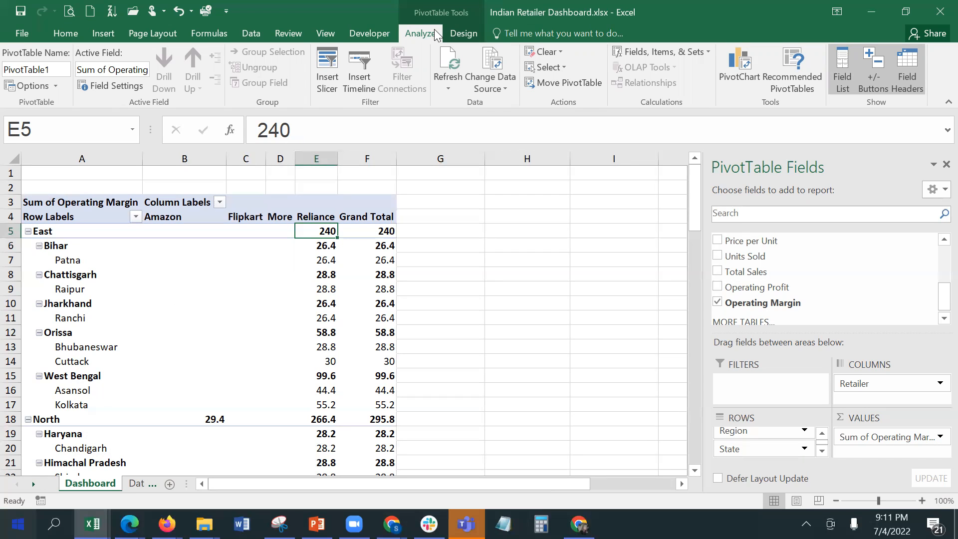
pyautogui.click(459, 33)
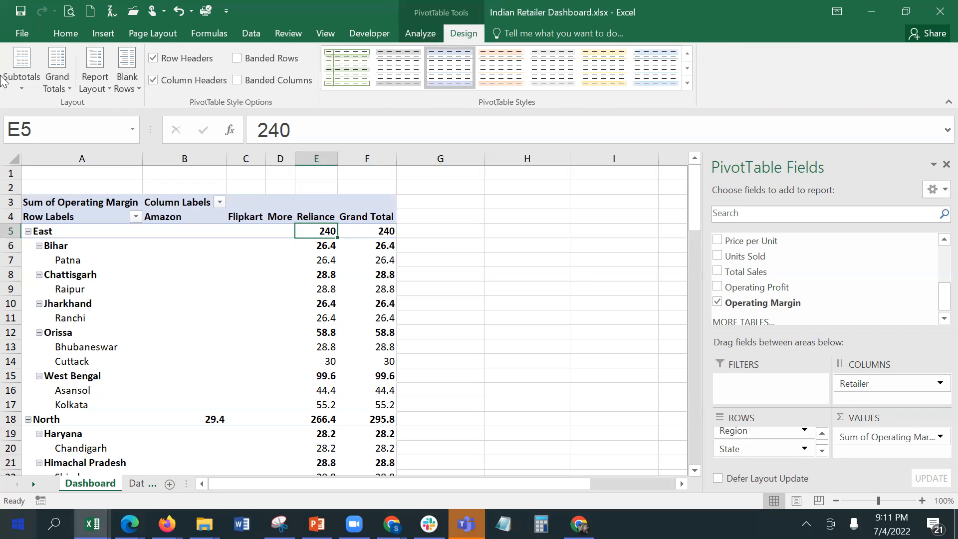
pyautogui.click(28, 82)
pyautogui.click(48, 110)
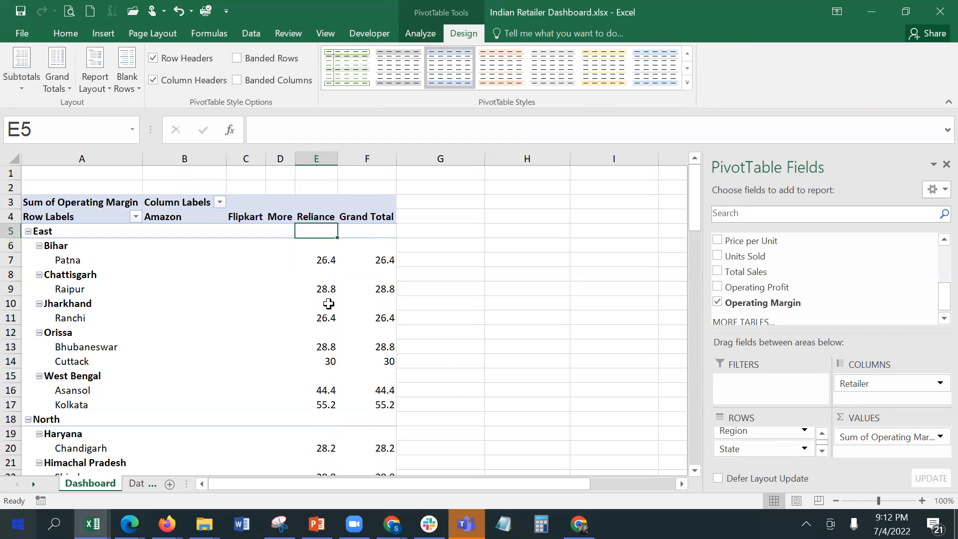
# Step: Format the PivotTable's Operating Margin values in B6:F92 as percentages
pyautogui.moveTo(329, 310)
pyautogui.click(321, 257)
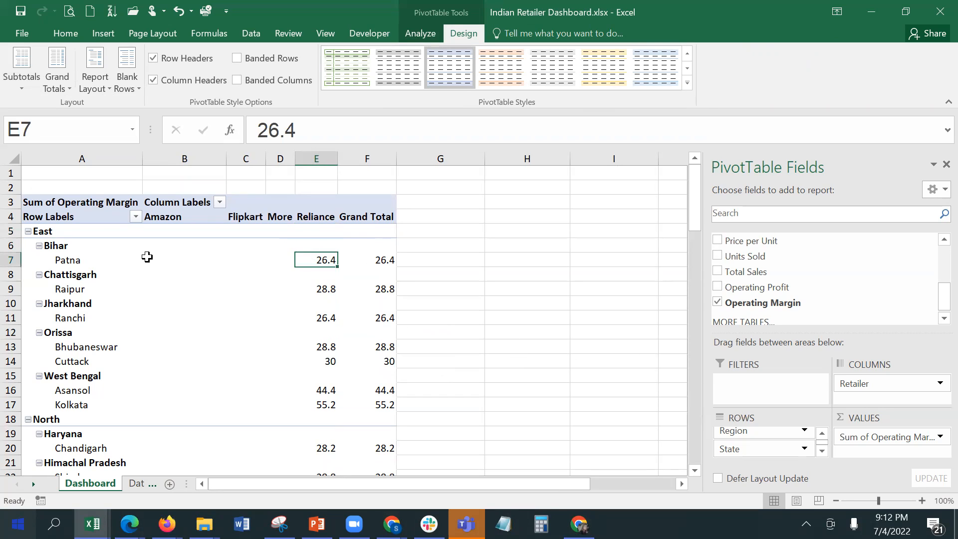
pyautogui.moveTo(145, 246); pyautogui.dragTo(364, 428)
pyautogui.click(65, 34)
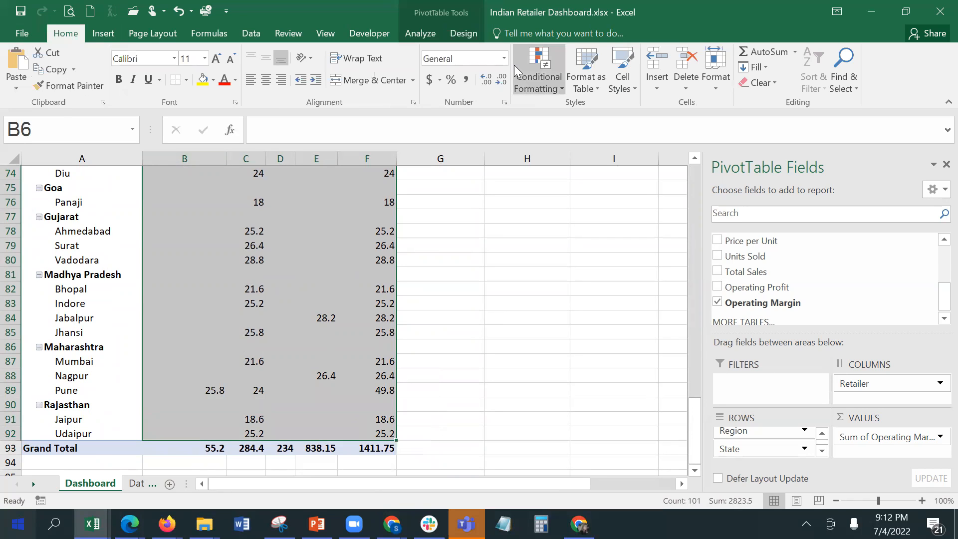
pyautogui.click(451, 80)
pyautogui.scroll(20, 439, 159)
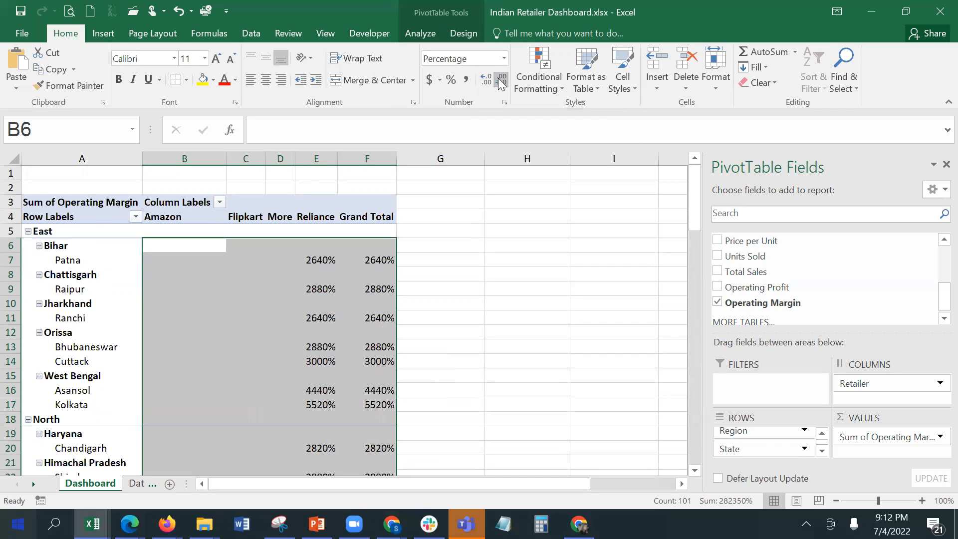
# Step: Inspect Reliance's margin for Patna, and undo the percentage format and the removal of subtotals
pyautogui.click(327, 258)
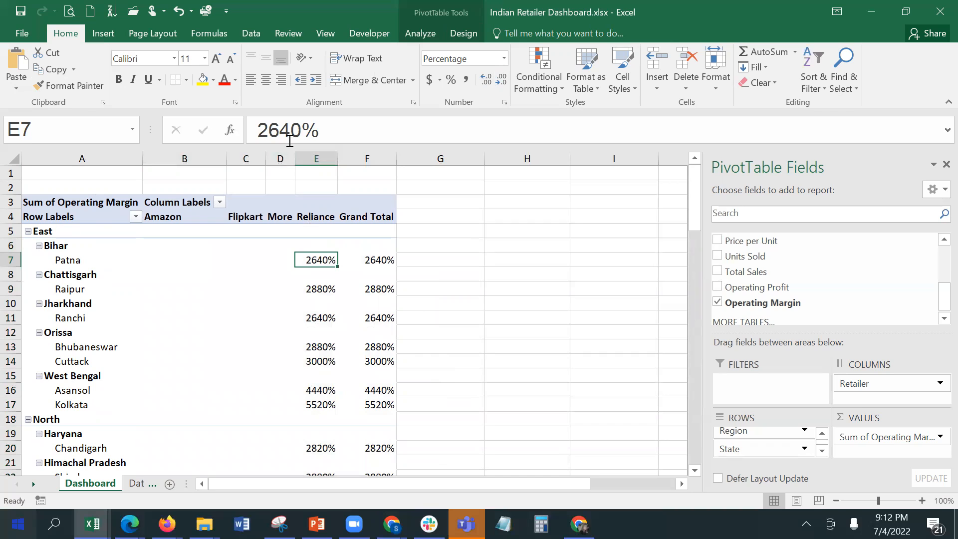
pyautogui.moveTo(372, 313)
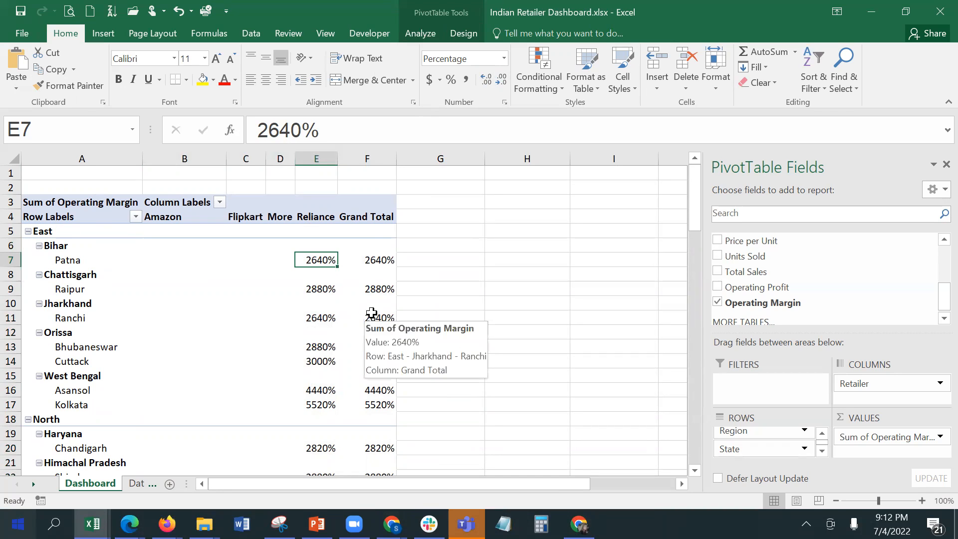
pyautogui.hotkey('ctrl', 'z')
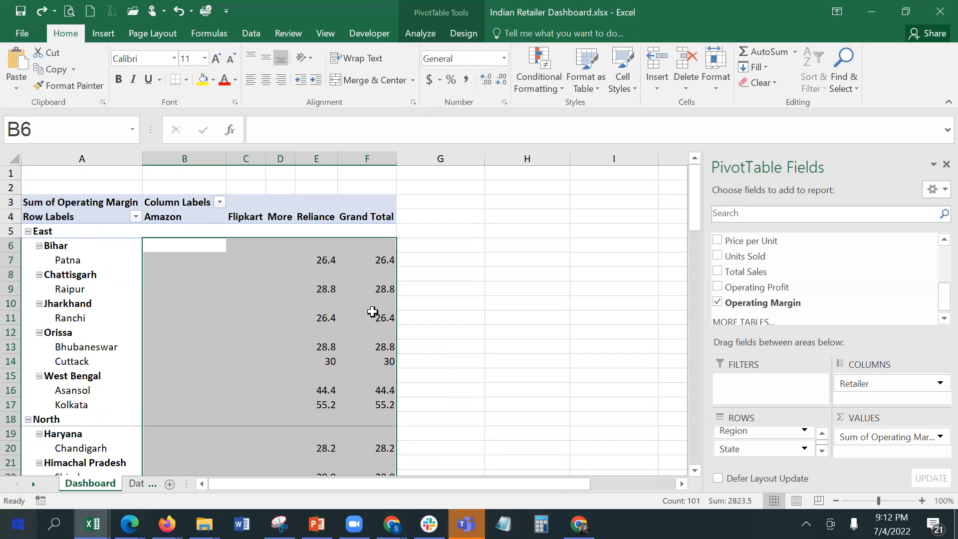
pyautogui.hotkey('ctrl', 'z')
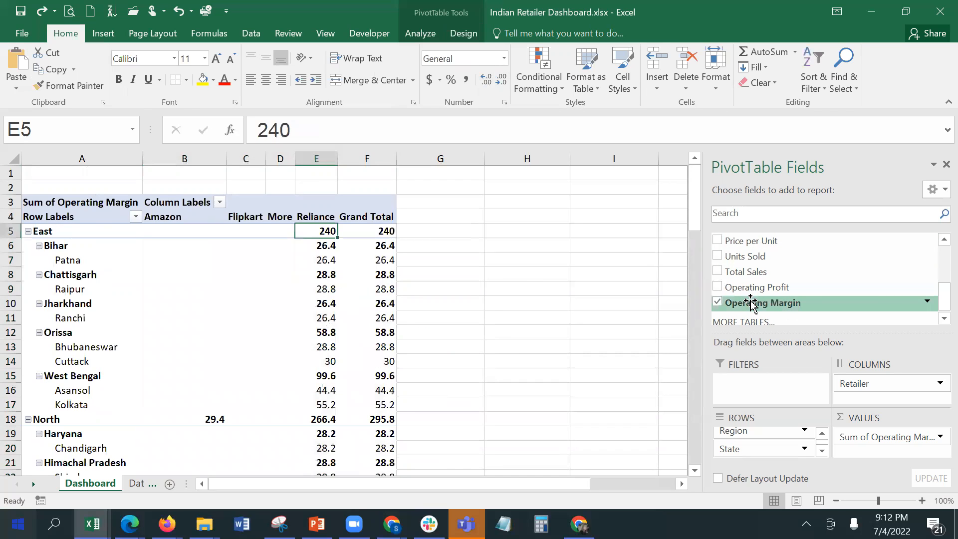
# Step: Make Total Sales the PivotTable's only value field again, removing Operating Margin and the mistakenly added Units Sold
pyautogui.click(717, 255)
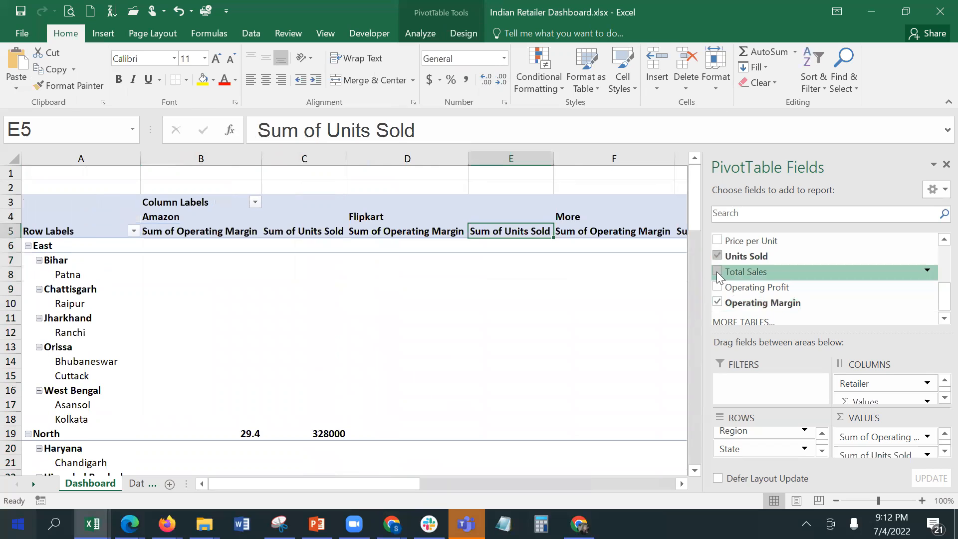
pyautogui.click(717, 271)
pyautogui.click(718, 256)
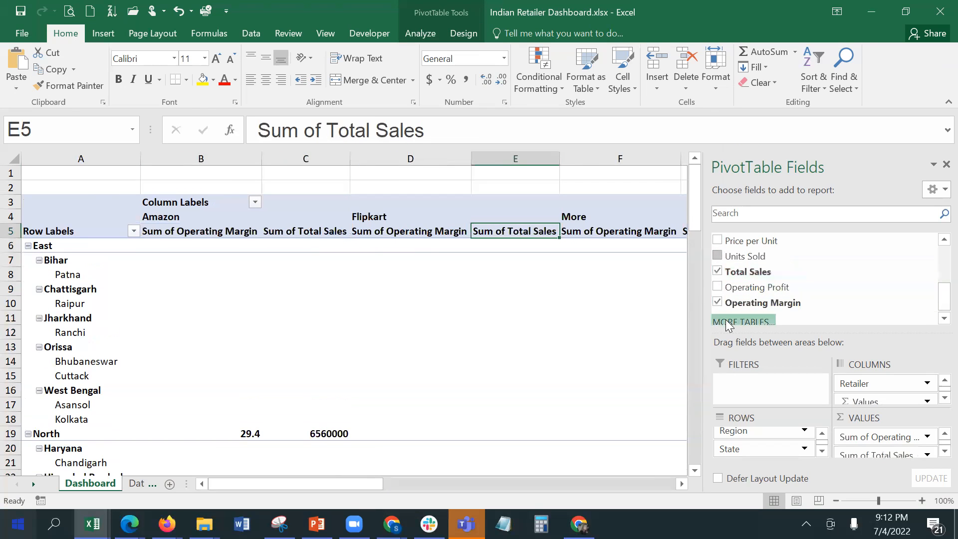
pyautogui.click(714, 300)
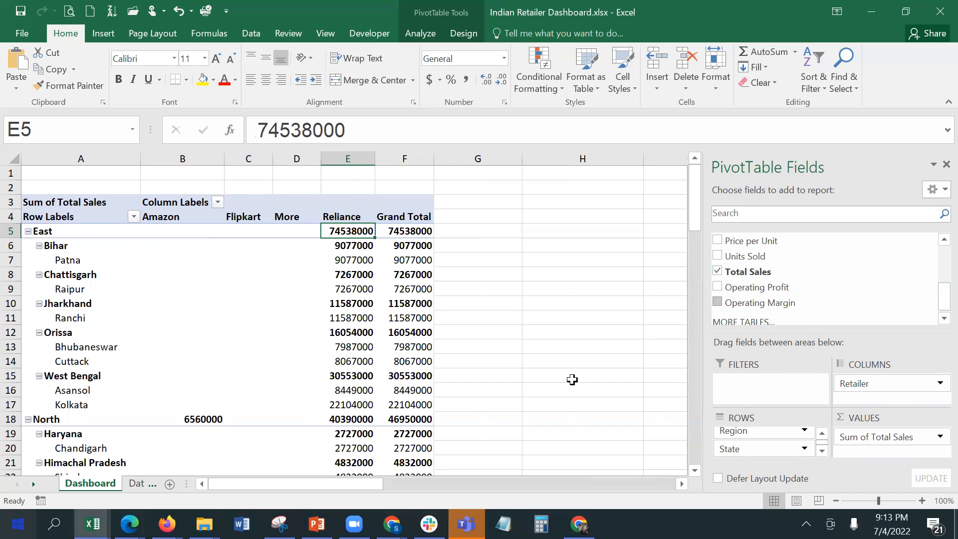
# Step: Examine the Retailer, Region, State and City columns of the source records on the Data sheet
pyautogui.click(250, 34)
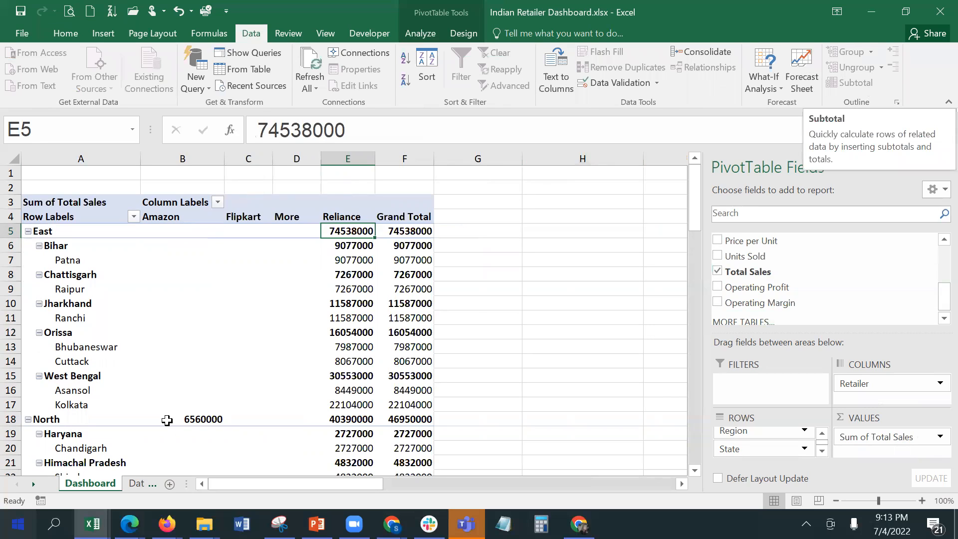
pyautogui.click(137, 485)
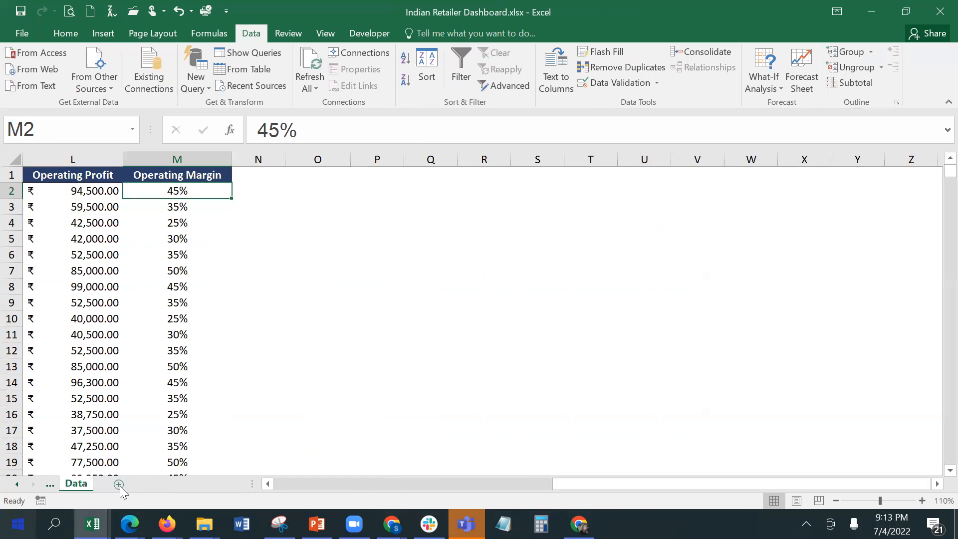
pyautogui.moveTo(602, 480); pyautogui.dragTo(298, 487)
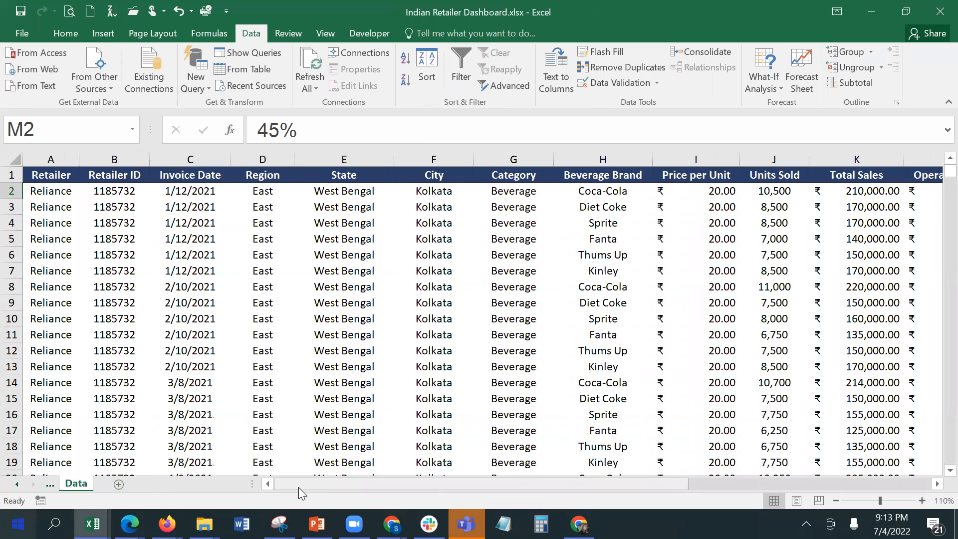
pyautogui.click(50, 204)
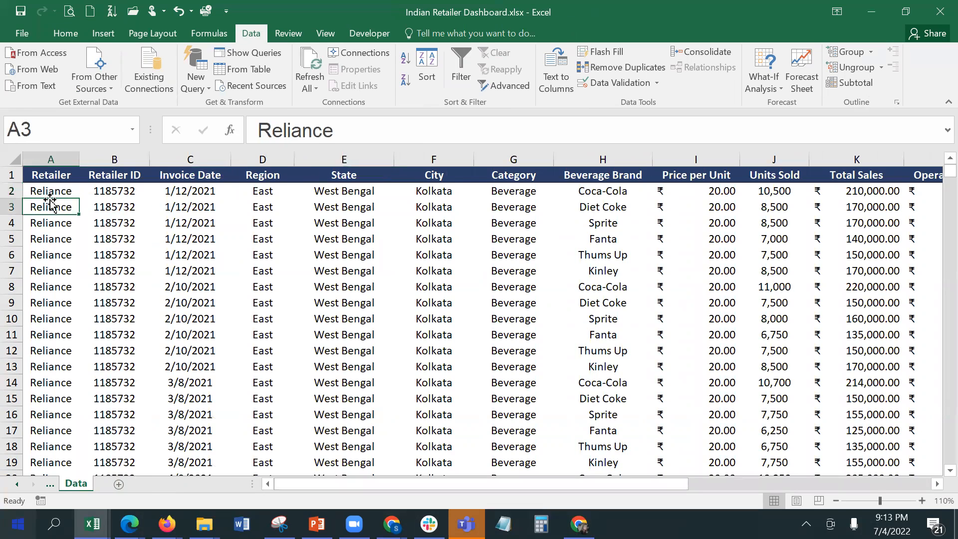
pyautogui.click(273, 192)
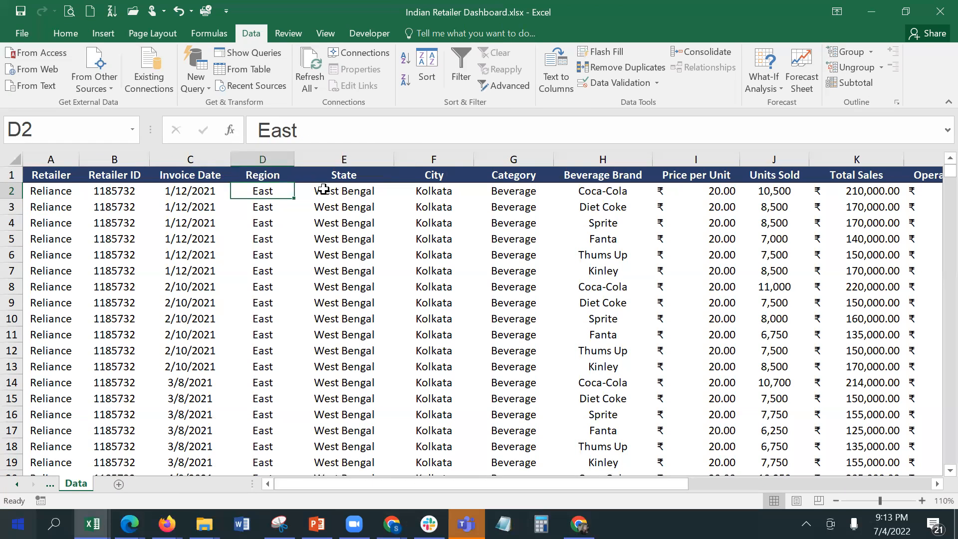
pyautogui.click(323, 189)
pyautogui.click(436, 184)
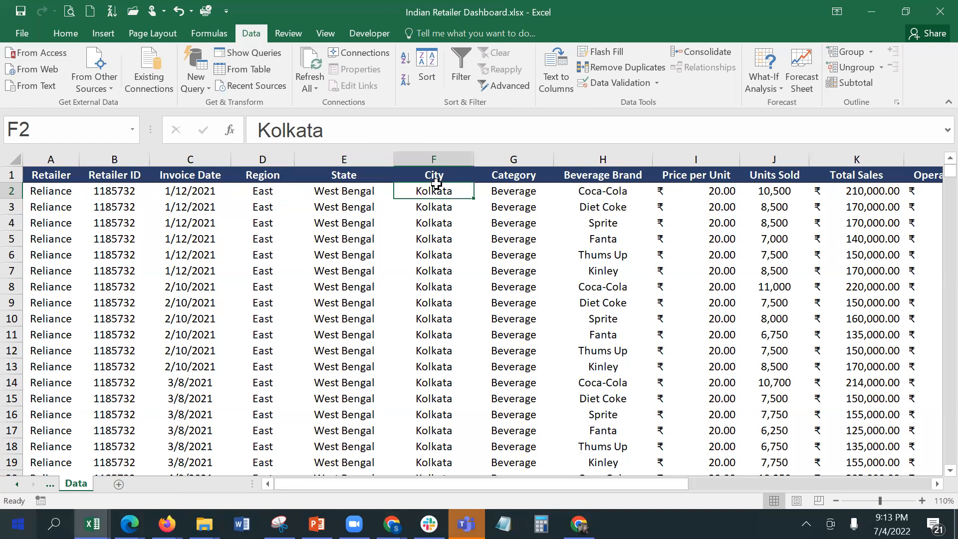
# Step: Review the grouping columns offered by the Subtotal command for the source data, cancel it and return to the Dashboard sheet
pyautogui.click(856, 84)
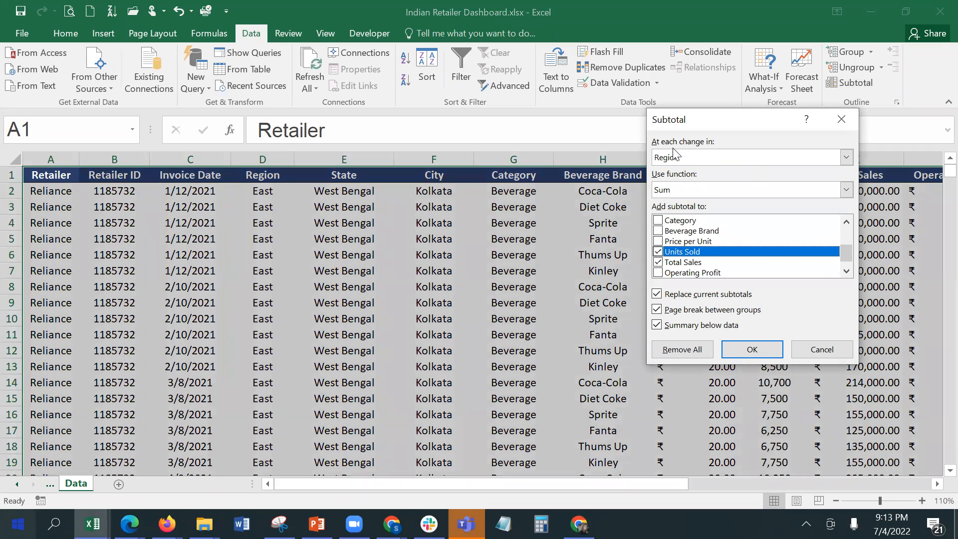
pyautogui.click(679, 156)
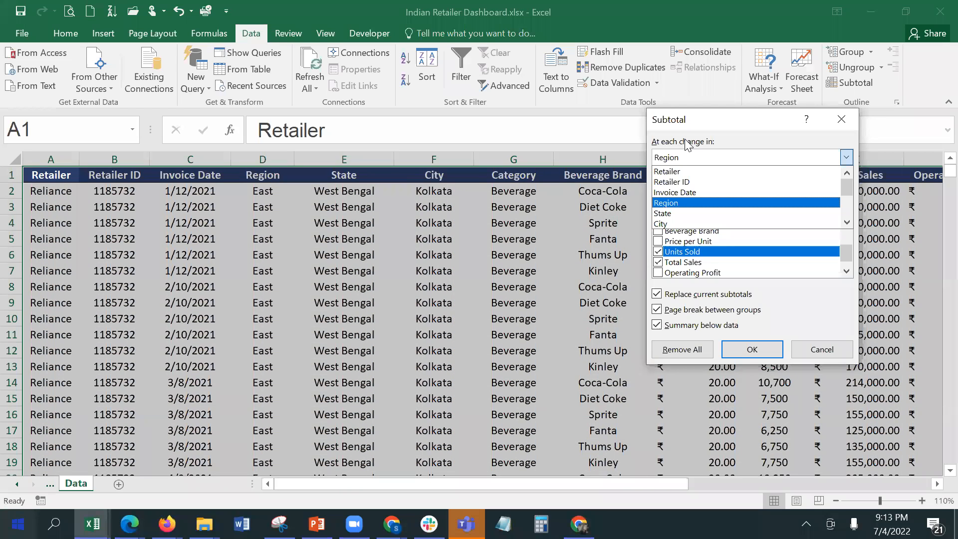
pyautogui.click(685, 143)
pyautogui.click(820, 349)
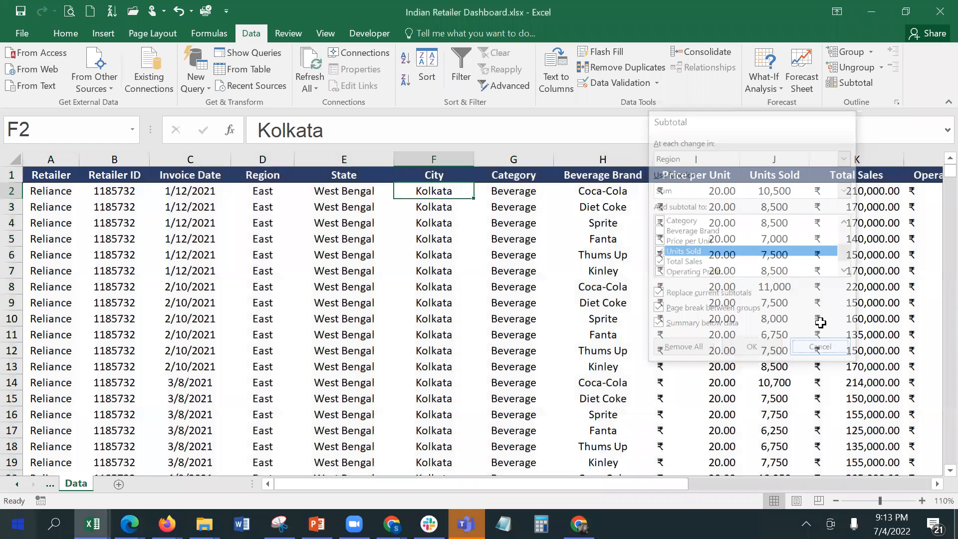
pyautogui.click(18, 484)
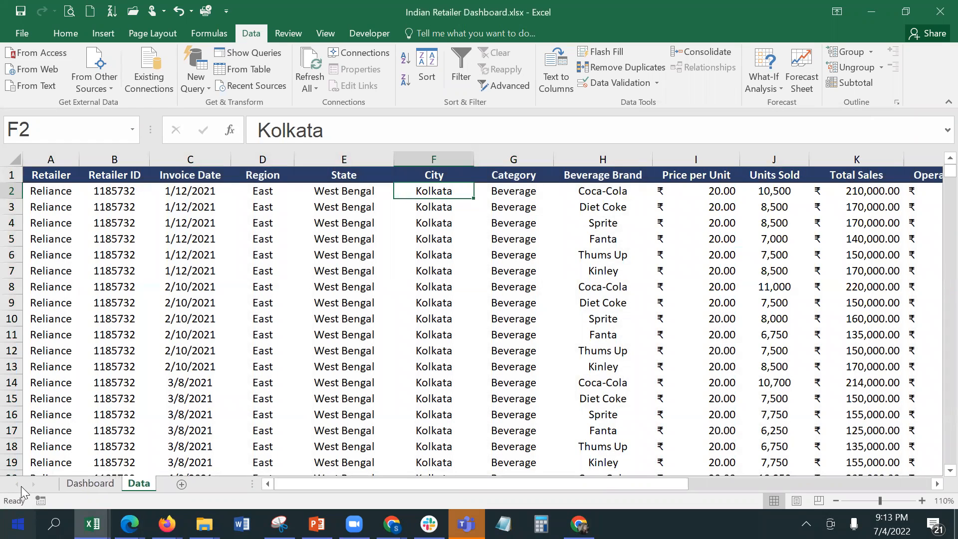
pyautogui.click(90, 483)
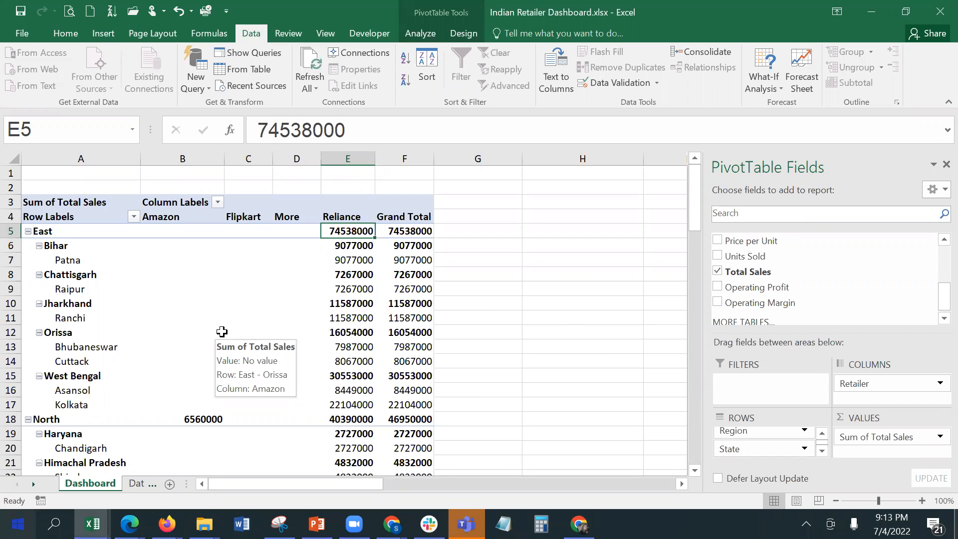
pyautogui.click(501, 290)
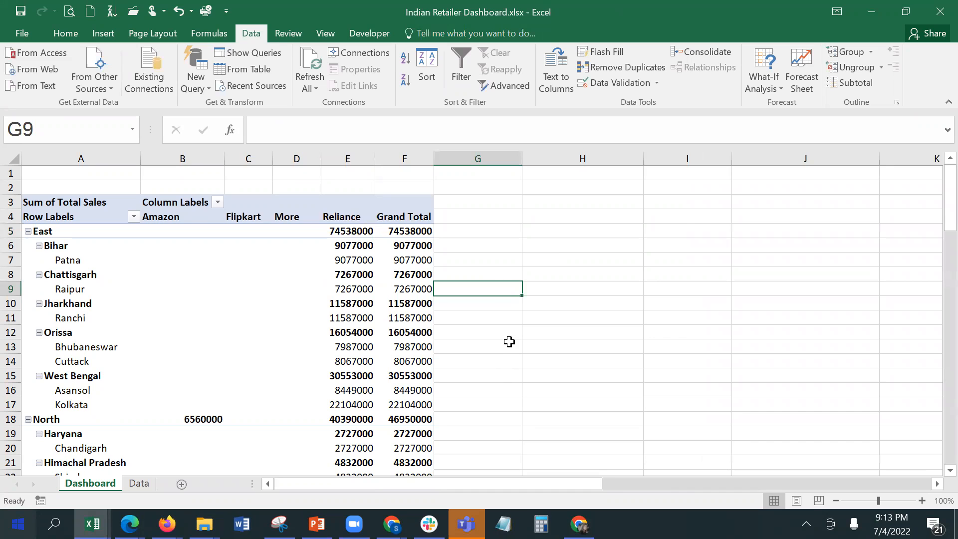
# Step: Extract the records behind Reliance's Patna total in the PivotTable to a new sheet and look through them
pyautogui.click(358, 245)
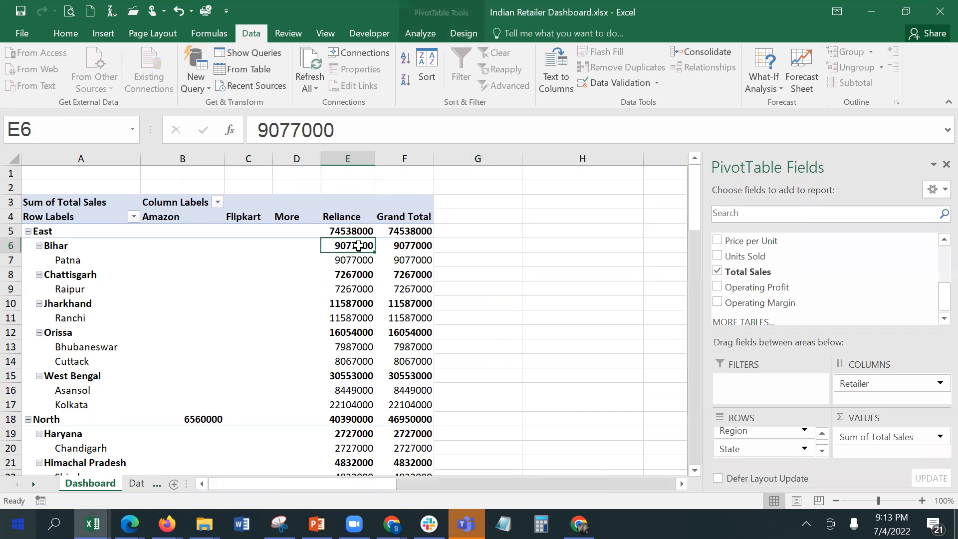
pyautogui.click(358, 261)
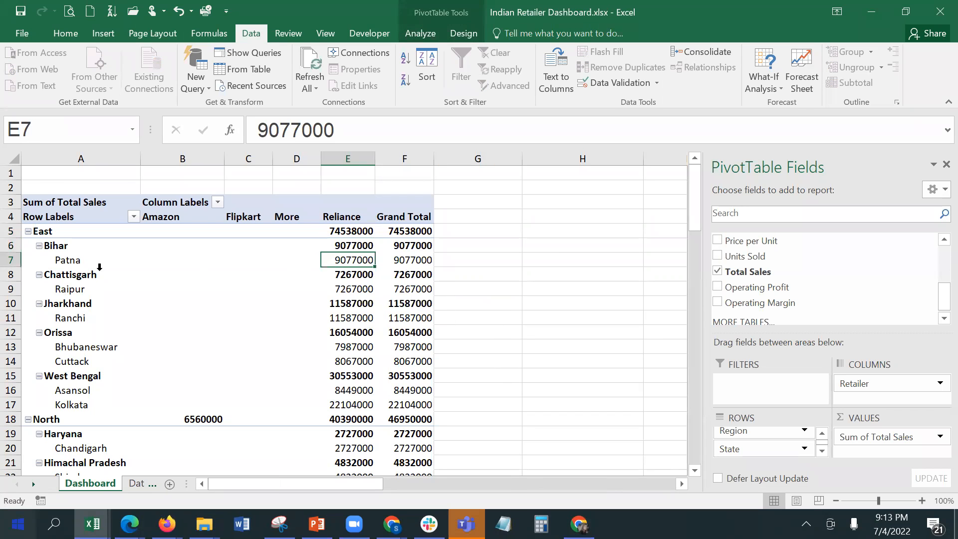
pyautogui.doubleClick(361, 259)
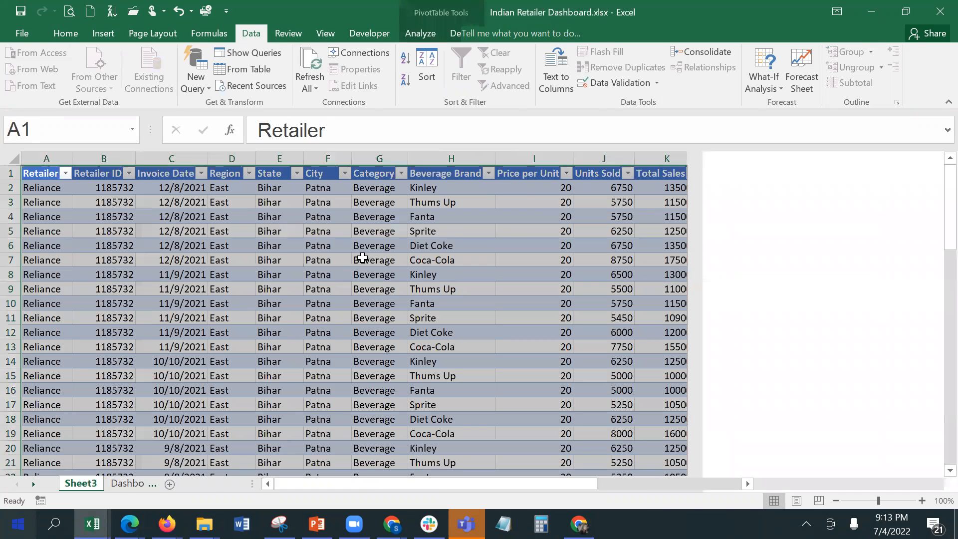
pyautogui.scroll(-18, 330, 209)
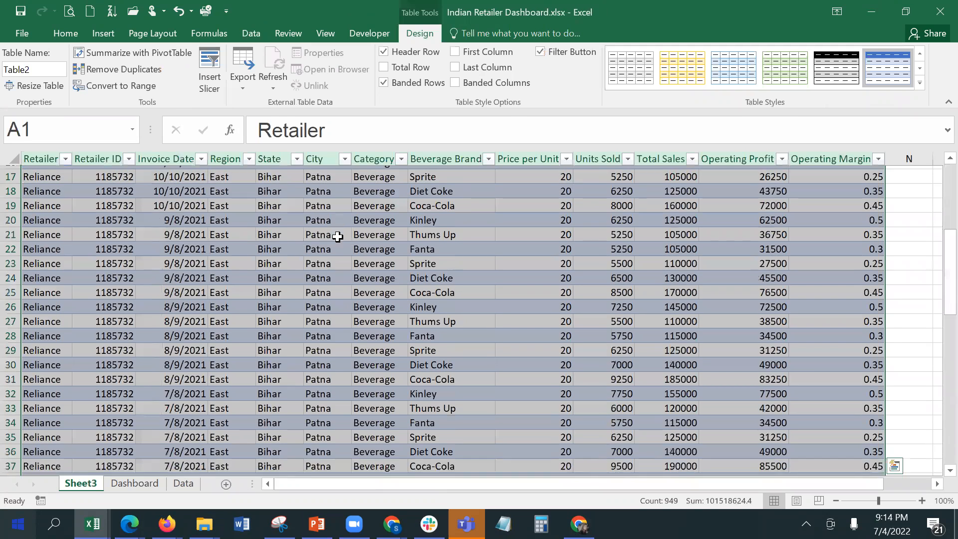
pyautogui.scroll(-8, 338, 237)
pyautogui.scroll(20, 337, 236)
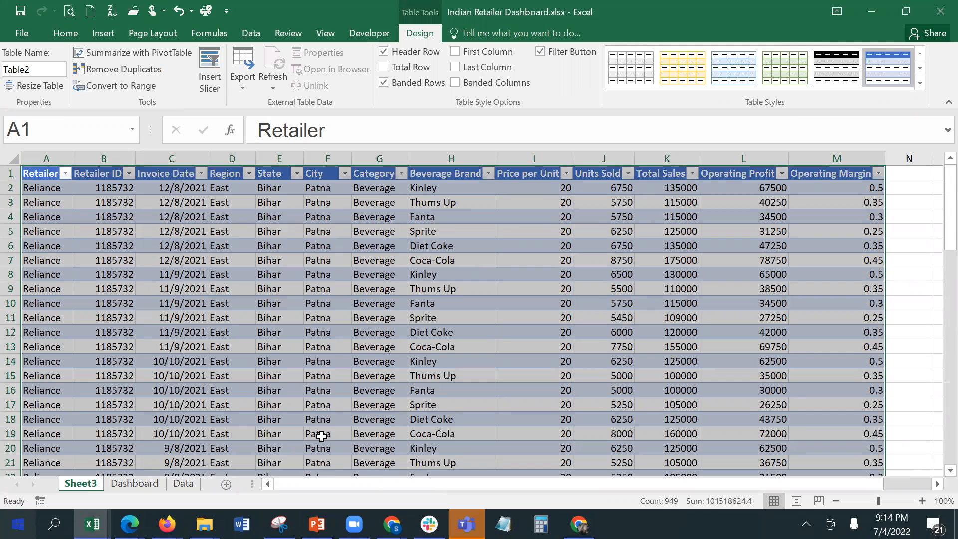
# Step: Delete the sheet holding the extracted Patna records
pyautogui.rightClick(83, 494)
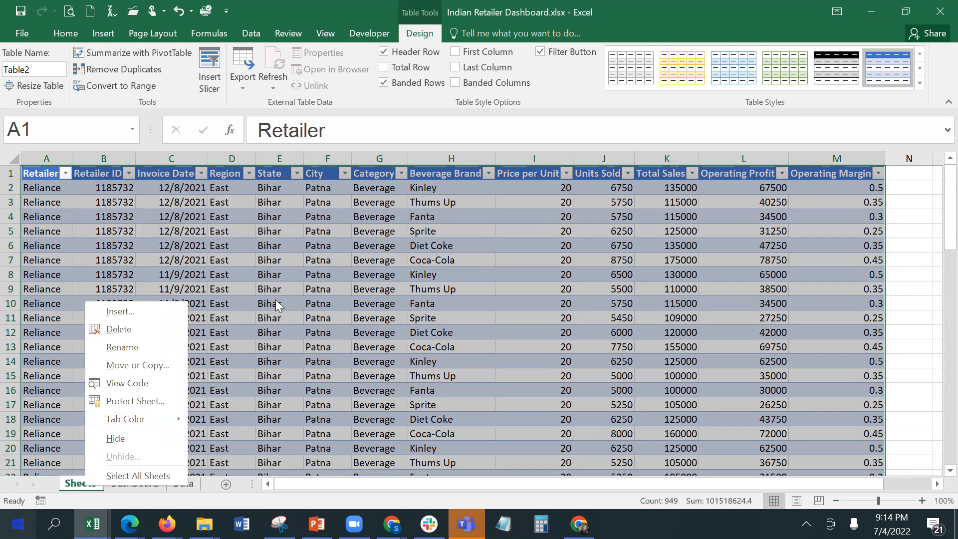
pyautogui.click(142, 329)
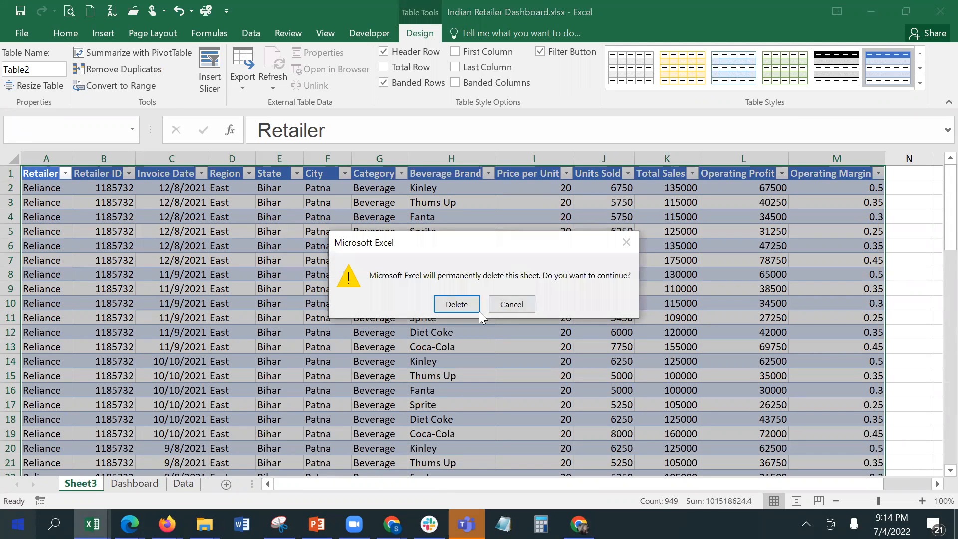
pyautogui.click(456, 305)
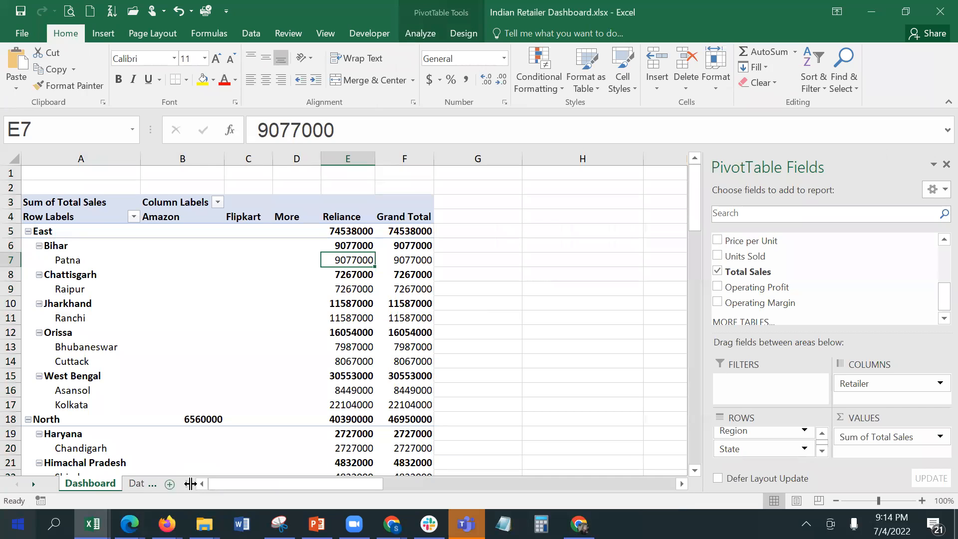
# Step: Widen the sheet-tab area, check the source records on the Data sheet, and return to the Patna row of the Dashboard PivotTable
pyautogui.moveTo(200, 482); pyautogui.dragTo(428, 483)
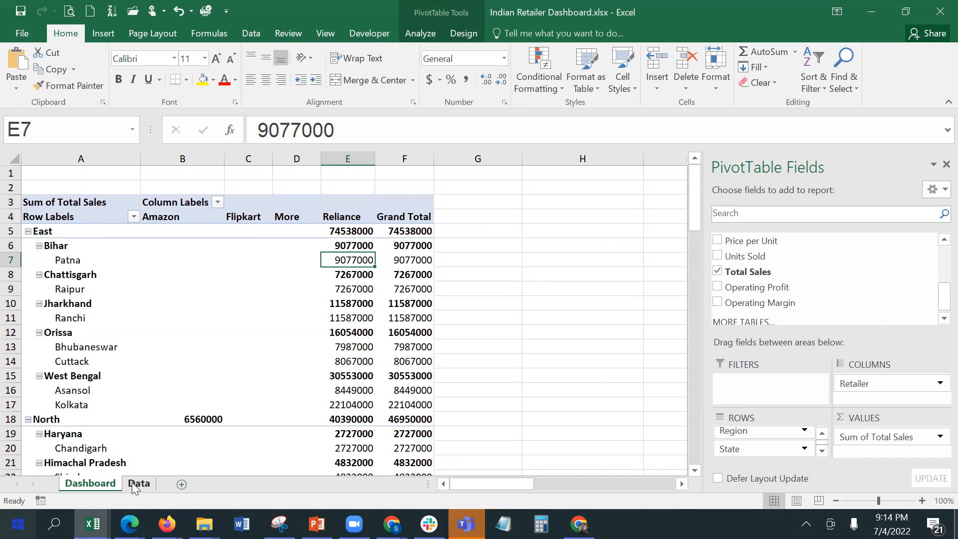
pyautogui.click(136, 484)
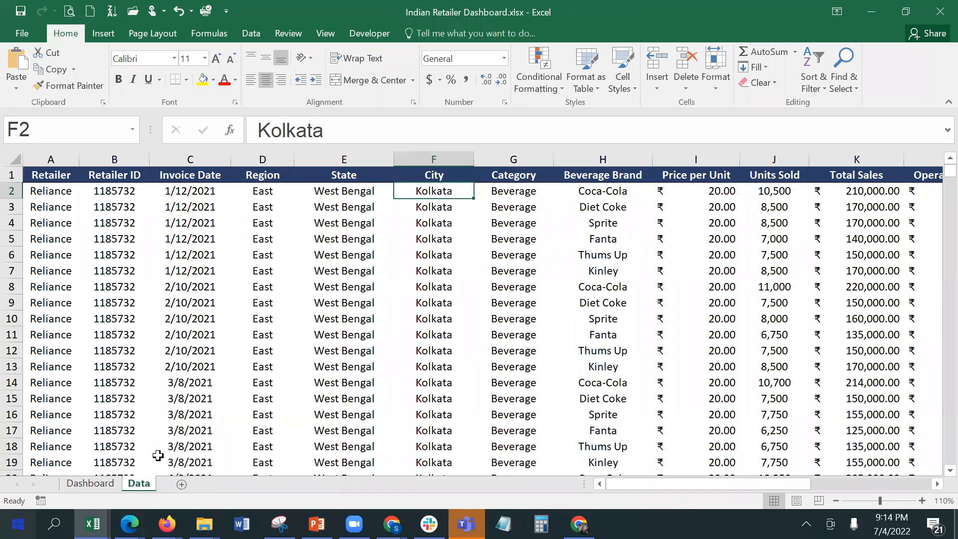
pyautogui.click(93, 484)
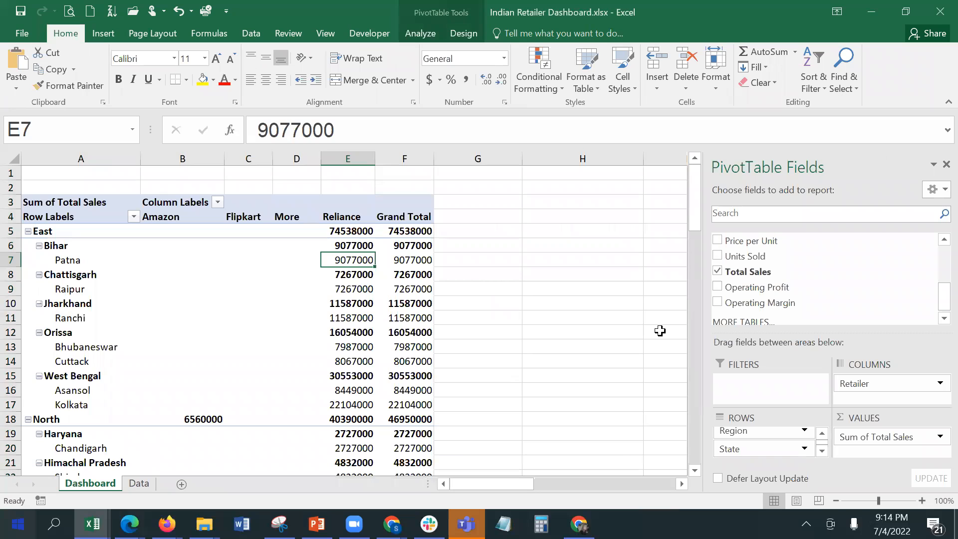
pyautogui.click(74, 290)
pyautogui.click(103, 260)
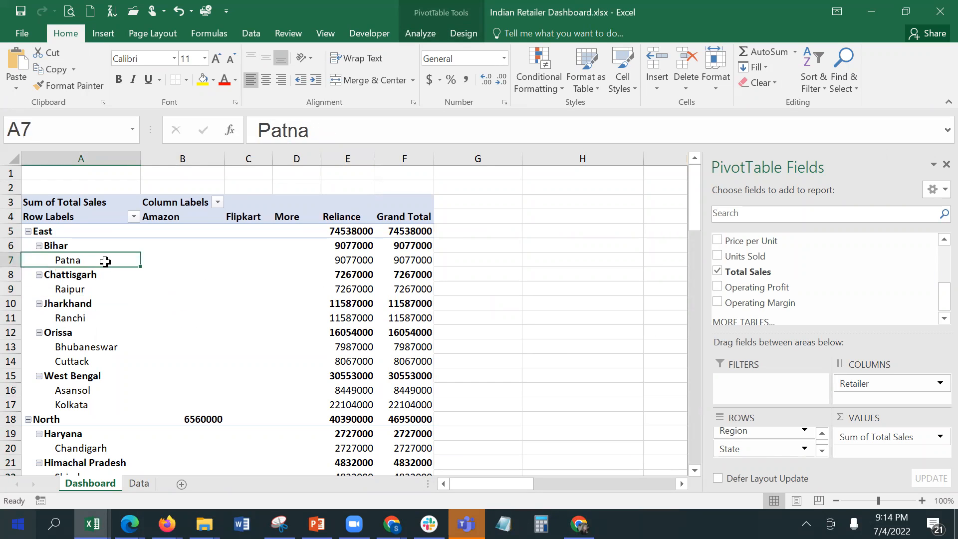
# Step: Extract the records behind Reliance's Raipur total to a new sheet and compare them with the Data sheet
pyautogui.click(353, 287)
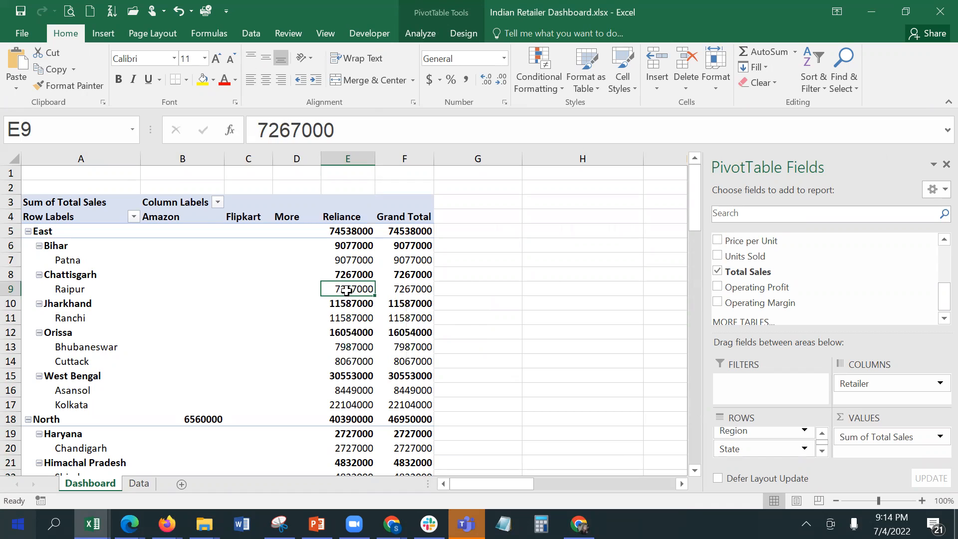
pyautogui.moveTo(346, 290)
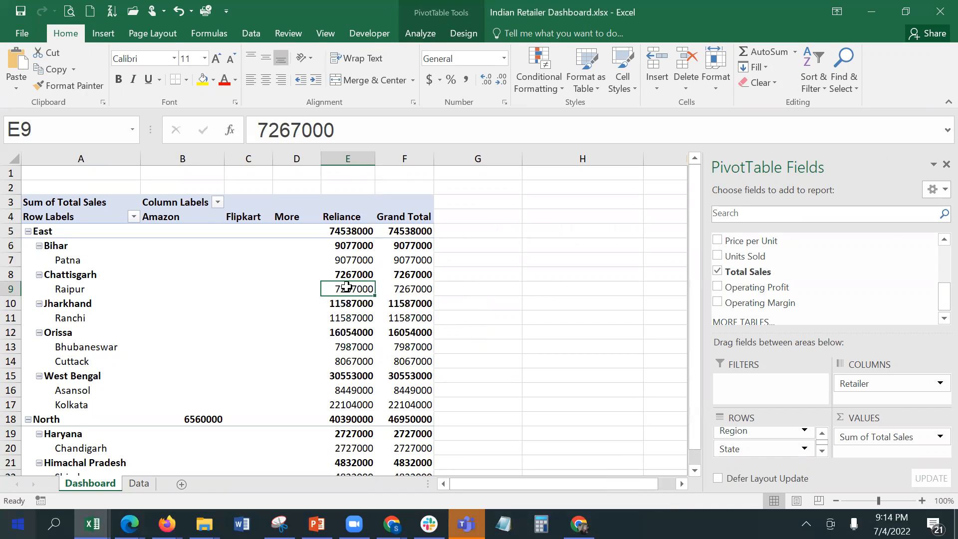
pyautogui.doubleClick(347, 288)
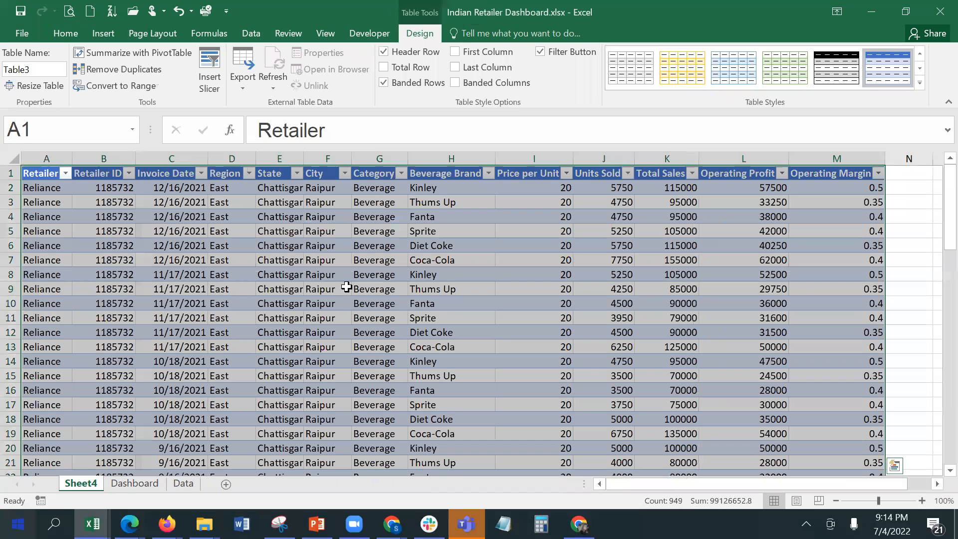
pyautogui.click(325, 186)
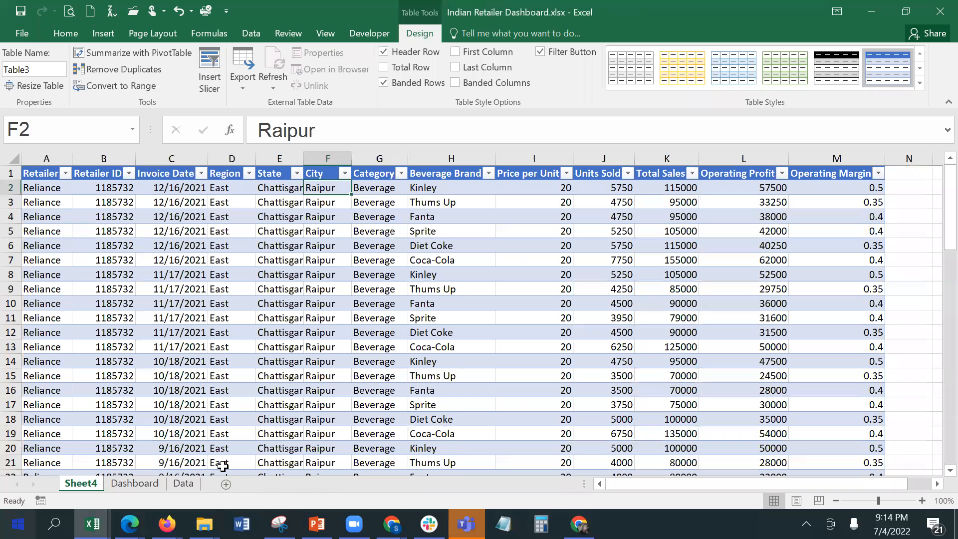
pyautogui.click(183, 482)
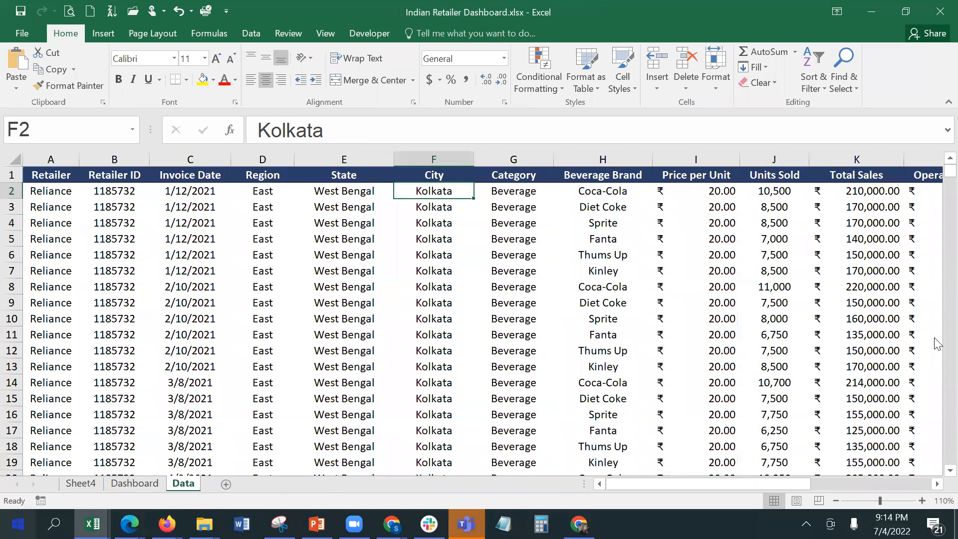
pyautogui.click(71, 484)
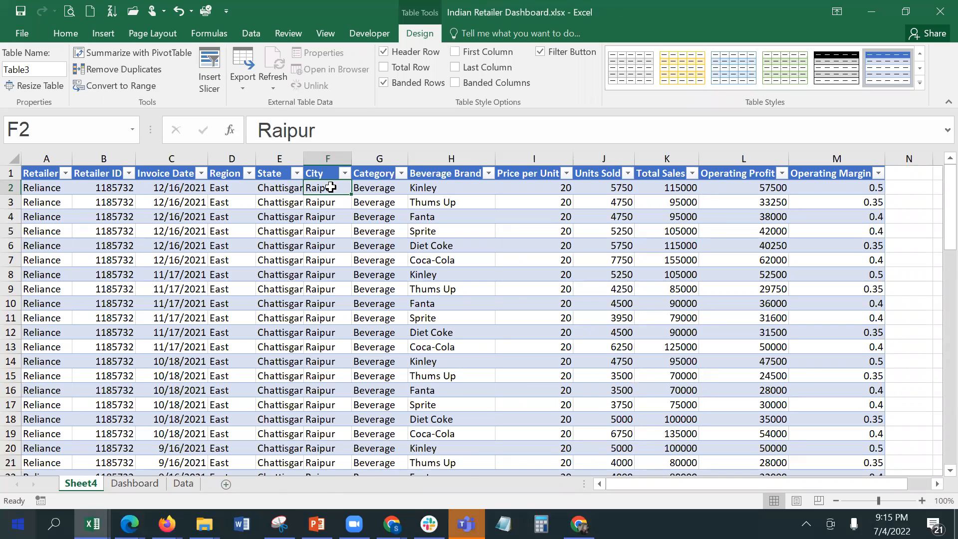
# Step: Delete the sheet holding the extracted Raipur records
pyautogui.rightClick(79, 489)
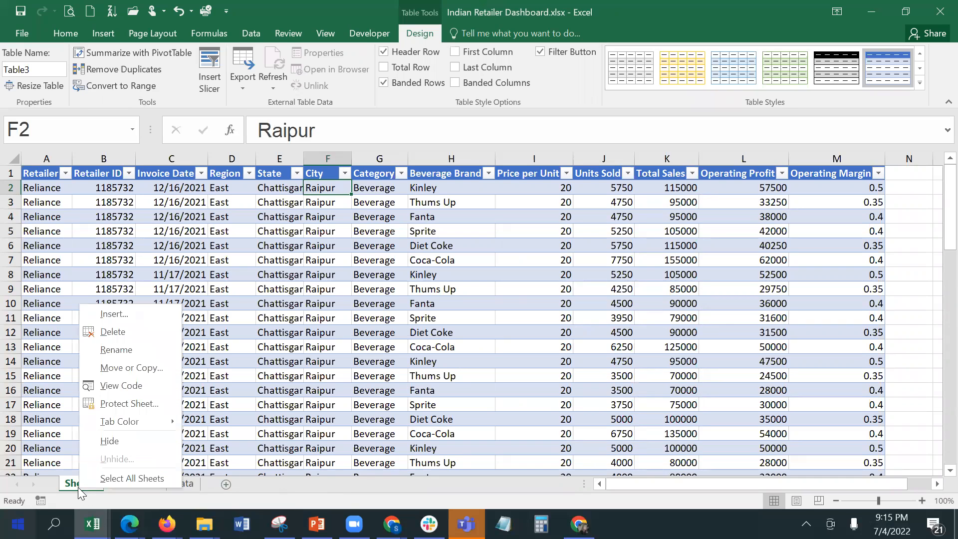
pyautogui.click(147, 331)
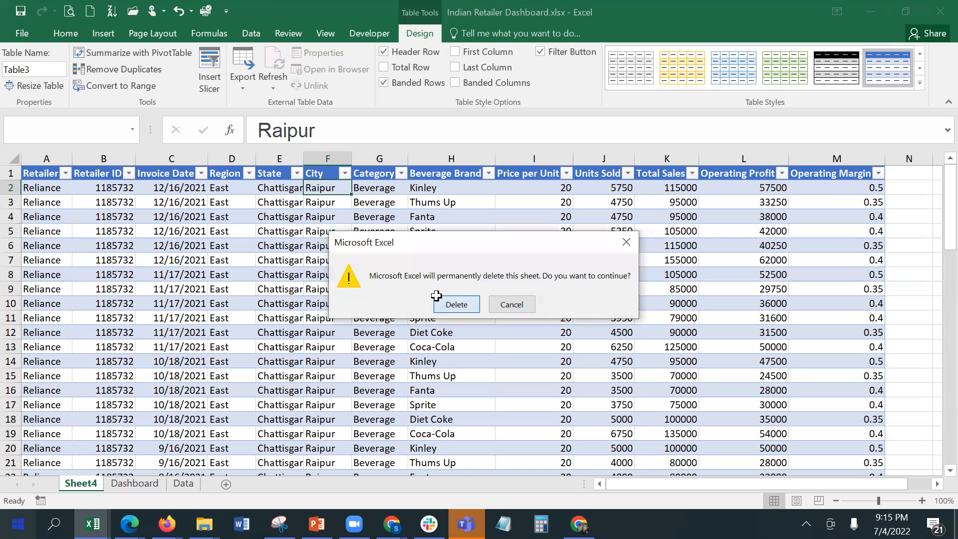
pyautogui.click(436, 295)
pyautogui.click(230, 260)
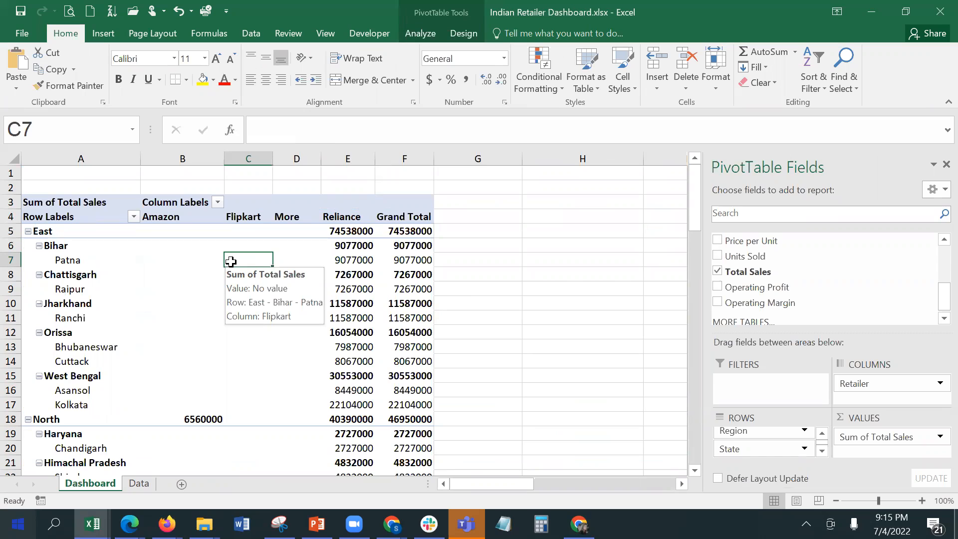
pyautogui.click(358, 288)
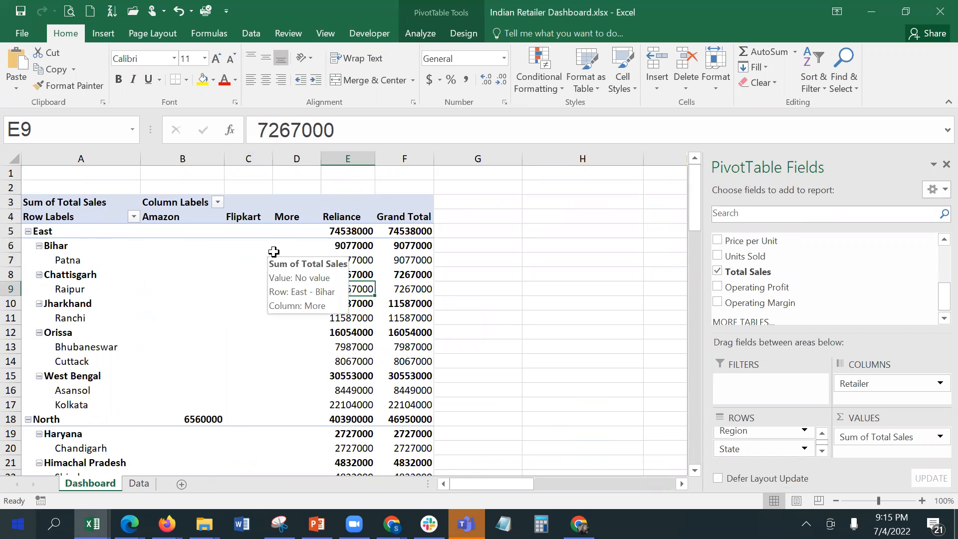
pyautogui.click(274, 252)
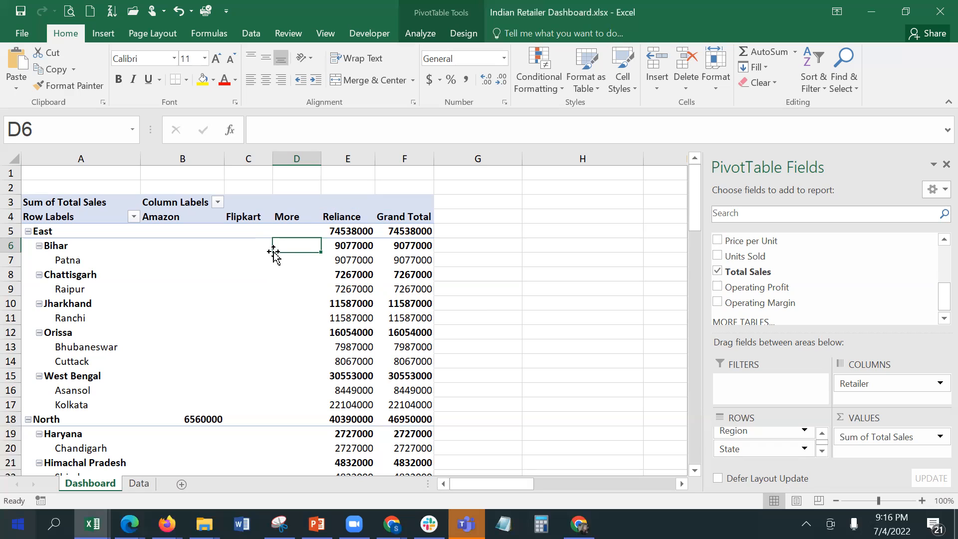
# Step: Add the Beverage Brand field as a report filter above the Dashboard PivotTable
pyautogui.moveTo(936, 287); pyautogui.dragTo(937, 239)
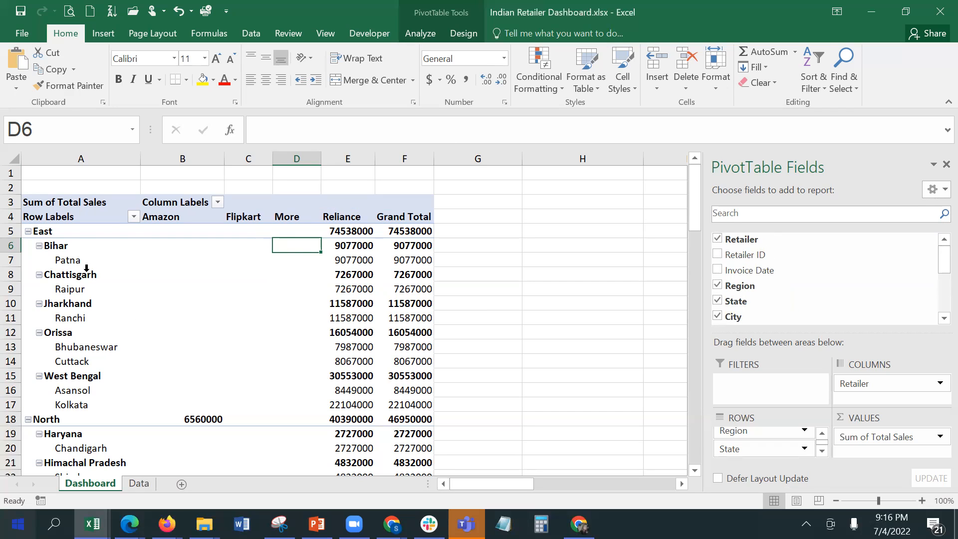
pyautogui.click(58, 232)
pyautogui.click(66, 245)
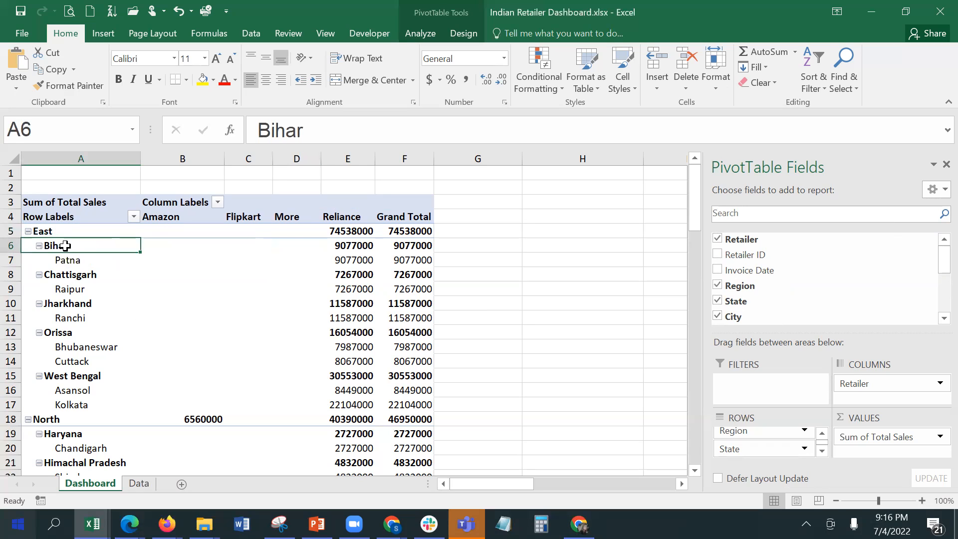
pyautogui.click(89, 260)
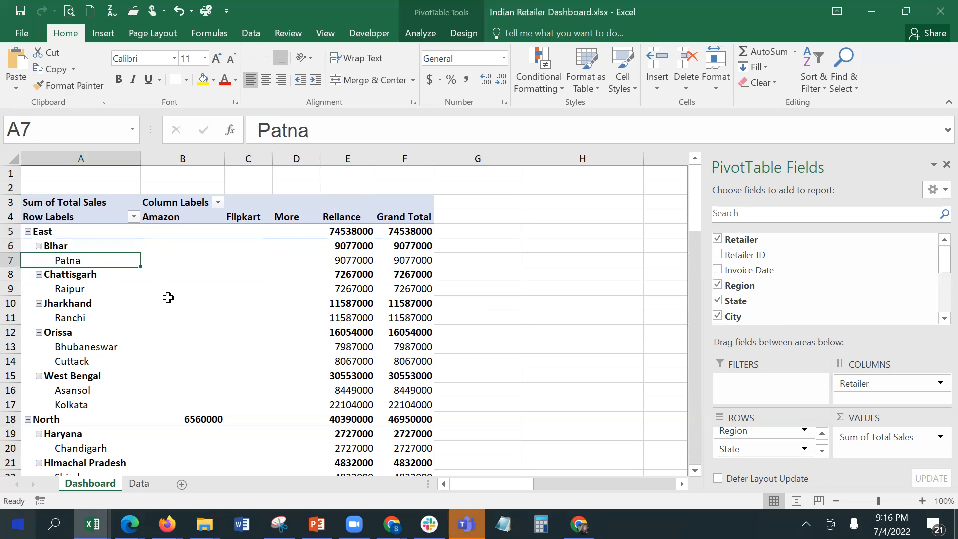
pyautogui.click(186, 216)
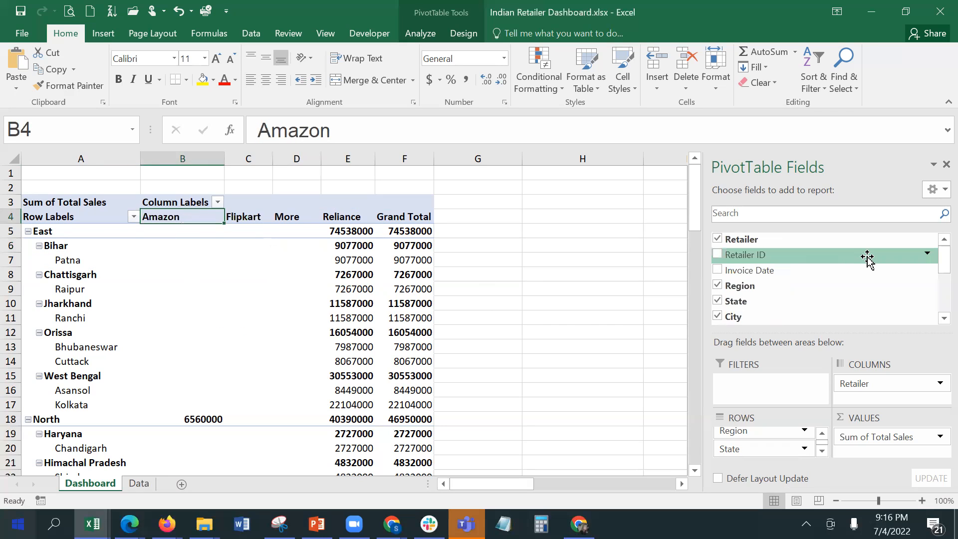
pyautogui.scroll(-1, 937, 267)
pyautogui.scroll(-4, 937, 267)
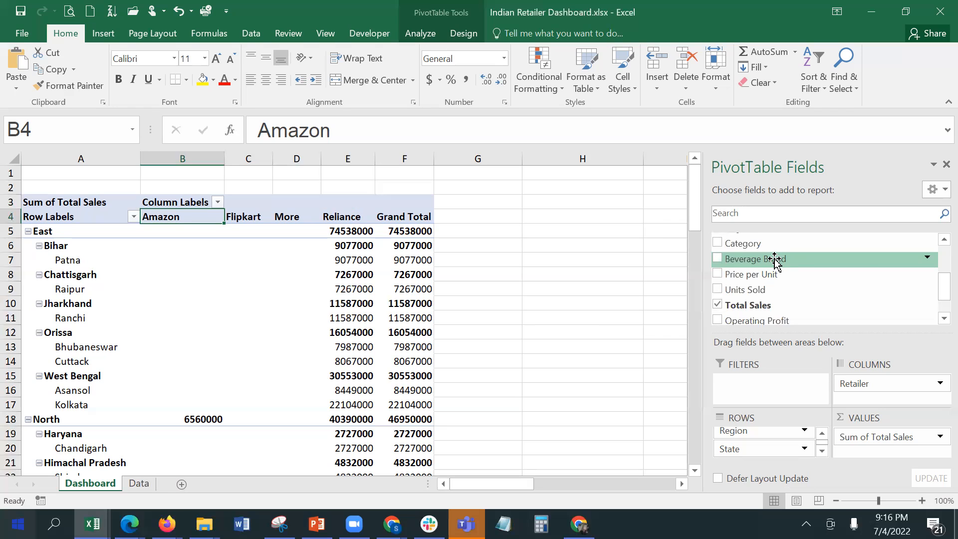
pyautogui.moveTo(775, 261); pyautogui.dragTo(768, 392)
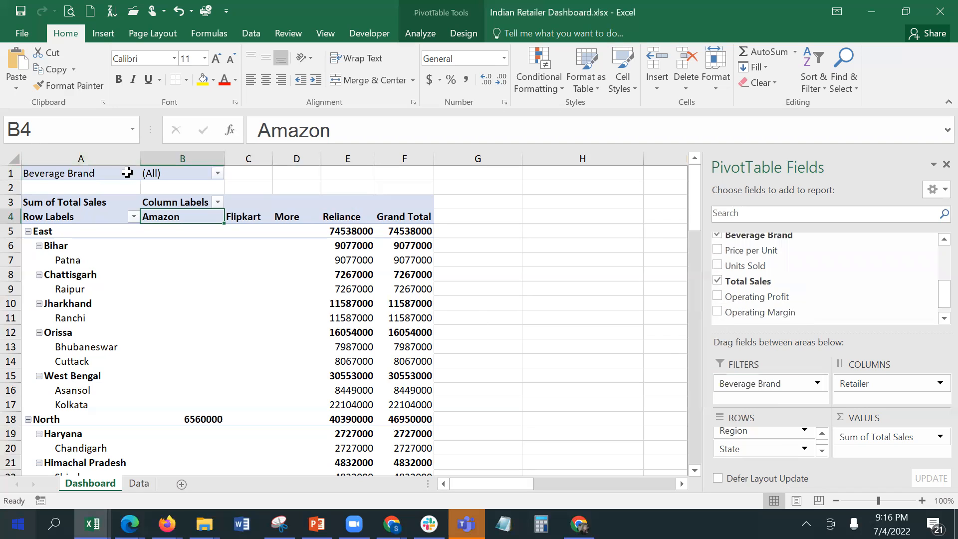
# Step: Filter the PivotTable to the Coca-Cola beverage brand and look through its regional sales
pyautogui.click(217, 174)
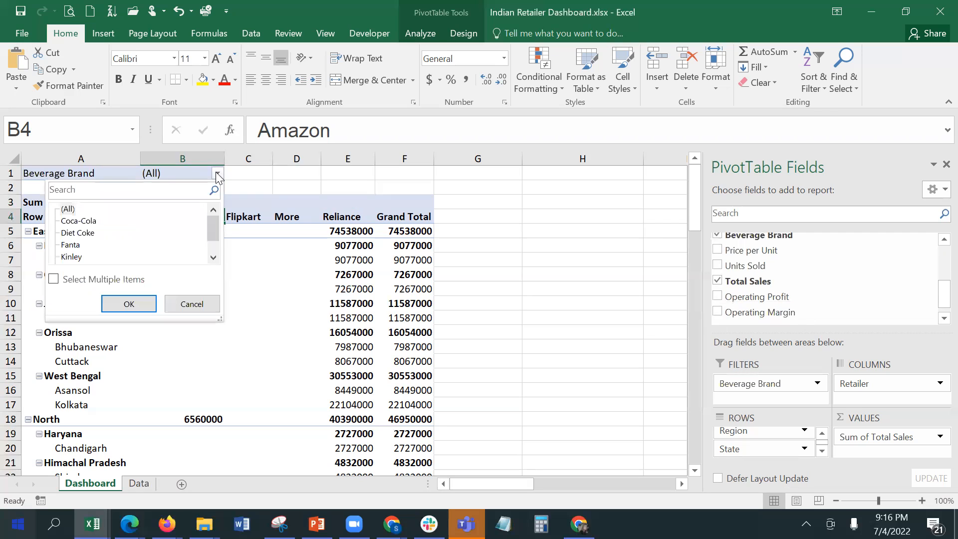
pyautogui.click(88, 222)
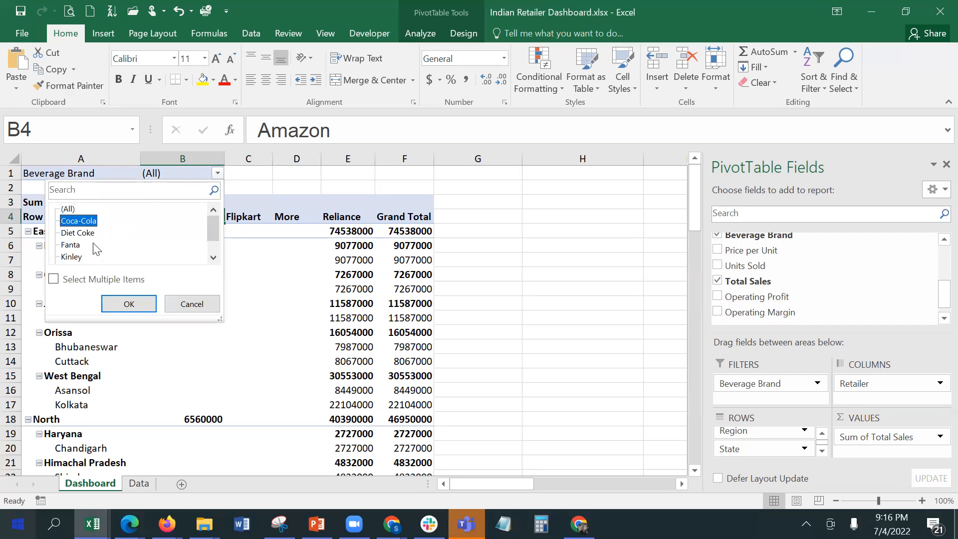
pyautogui.click(125, 304)
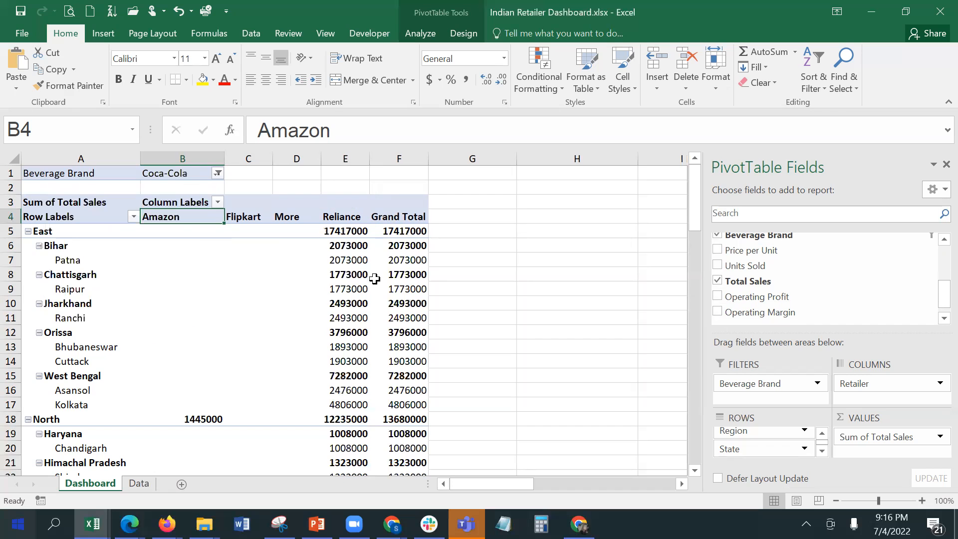
pyautogui.scroll(-13, 237, 269)
pyautogui.scroll(-7, 238, 269)
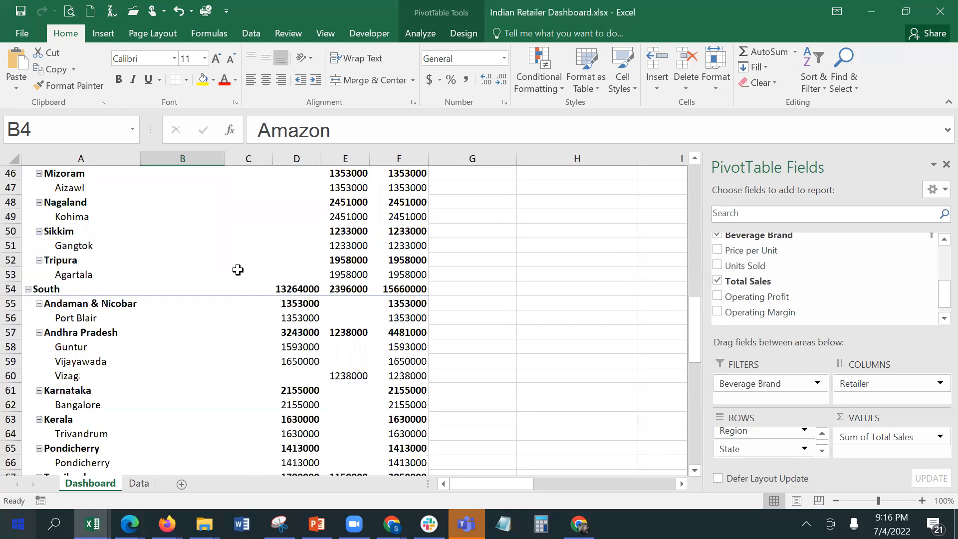
pyautogui.scroll(20, 237, 269)
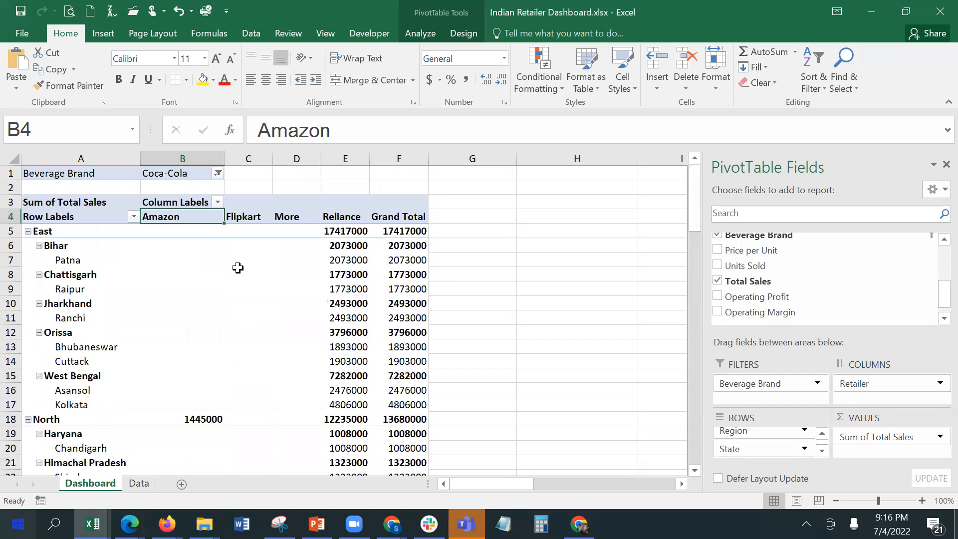
# Step: Switch the Beverage Brand filter to Diet Coke and review the sales down to the grand total
pyautogui.click(218, 173)
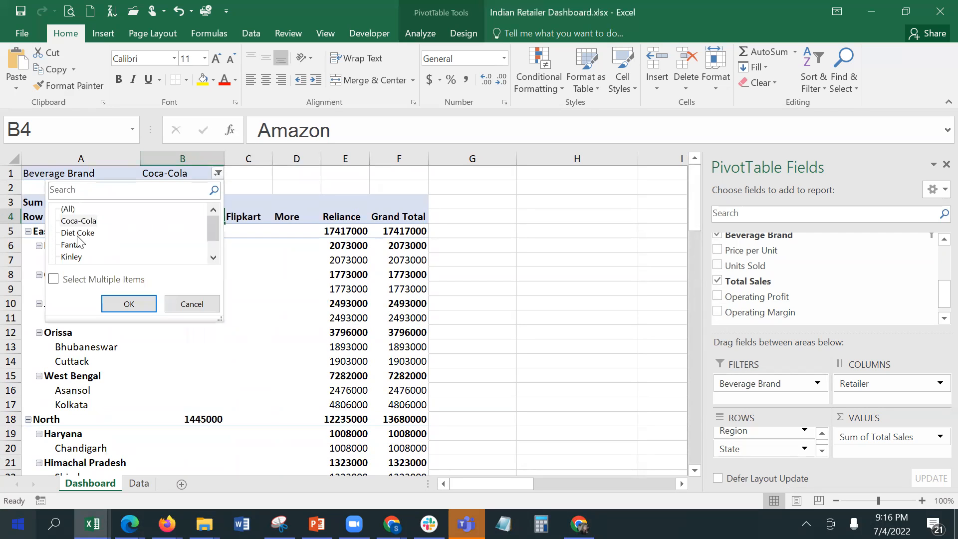
pyautogui.click(80, 233)
pyautogui.click(125, 303)
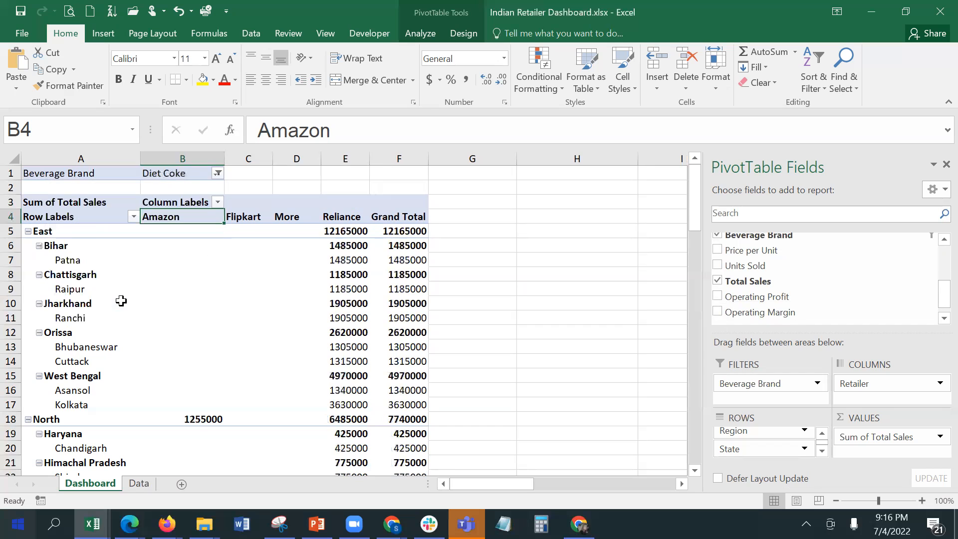
pyautogui.scroll(-7, 265, 263)
pyautogui.scroll(-20, 266, 263)
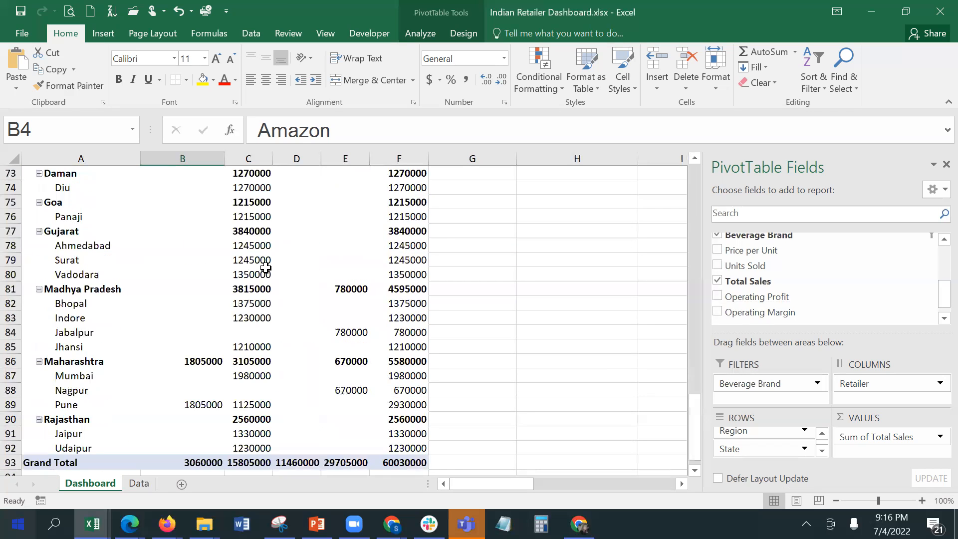
pyautogui.scroll(6, 266, 264)
pyautogui.scroll(20, 265, 268)
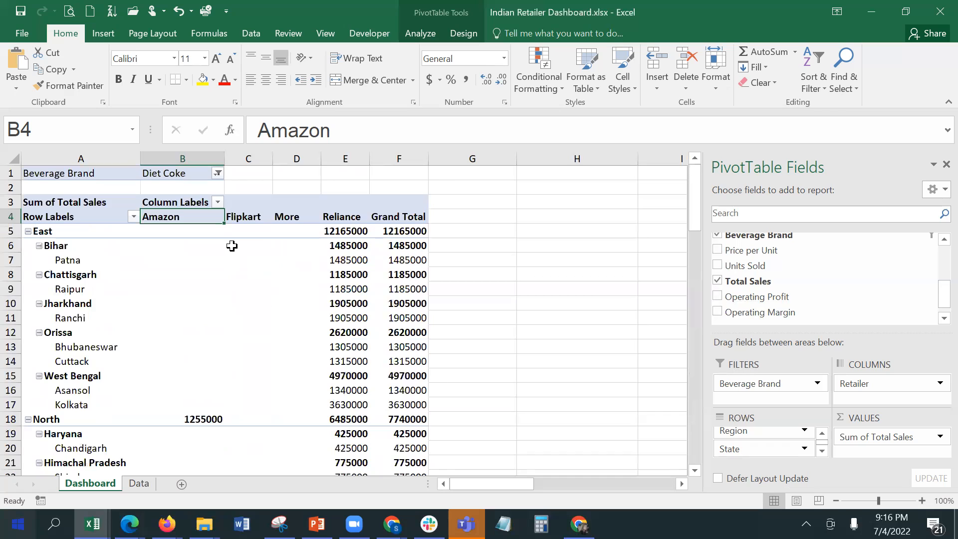
# Step: Allow multiple items in the Beverage Brand filter, include Coca-Cola and Fanta, and recheck the selection
pyautogui.click(218, 173)
pyautogui.click(71, 245)
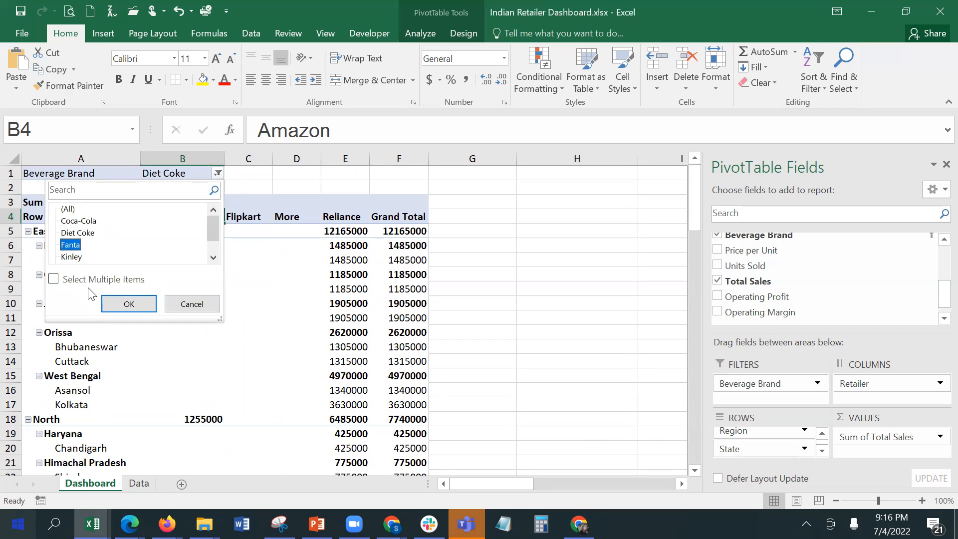
pyautogui.click(79, 279)
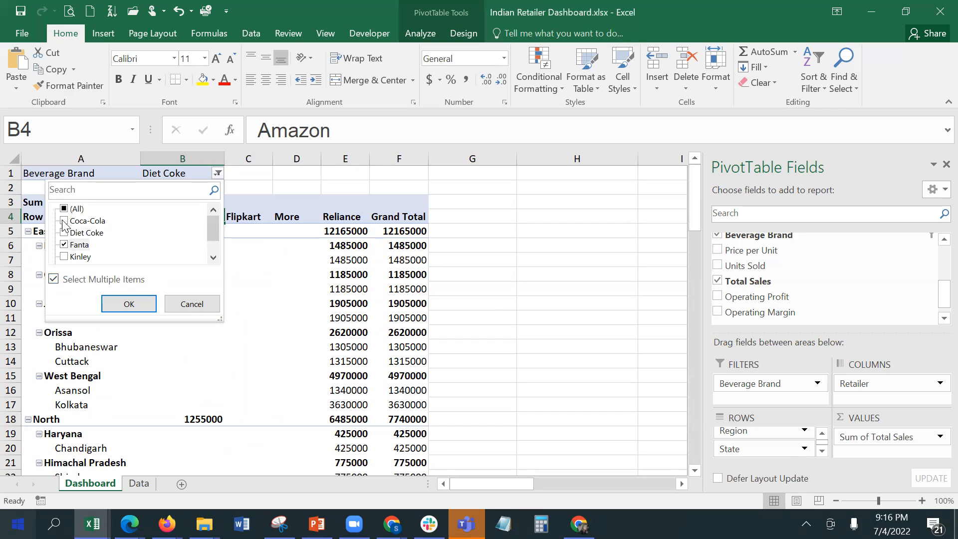
pyautogui.click(64, 221)
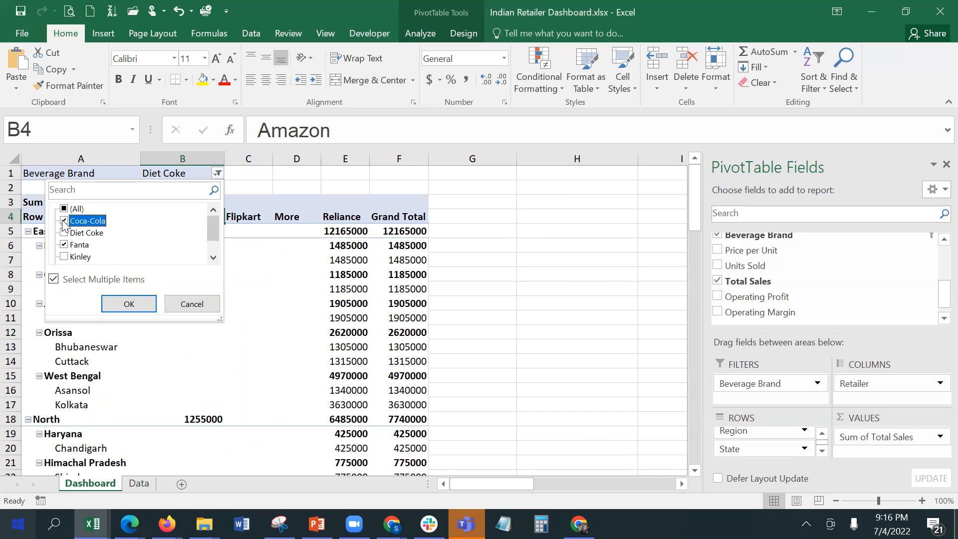
pyautogui.click(112, 305)
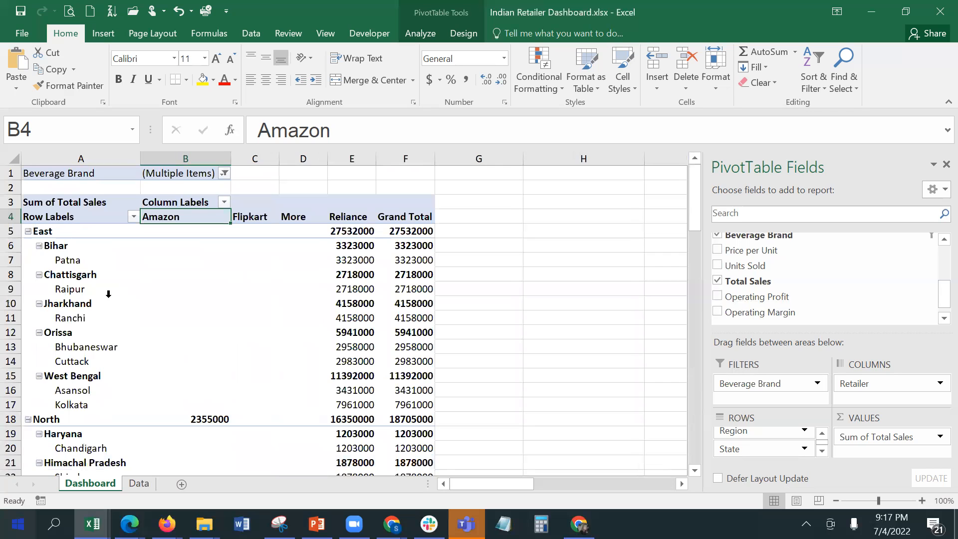
pyautogui.scroll(-2, 199, 294)
pyautogui.scroll(2, 202, 294)
pyautogui.click(224, 173)
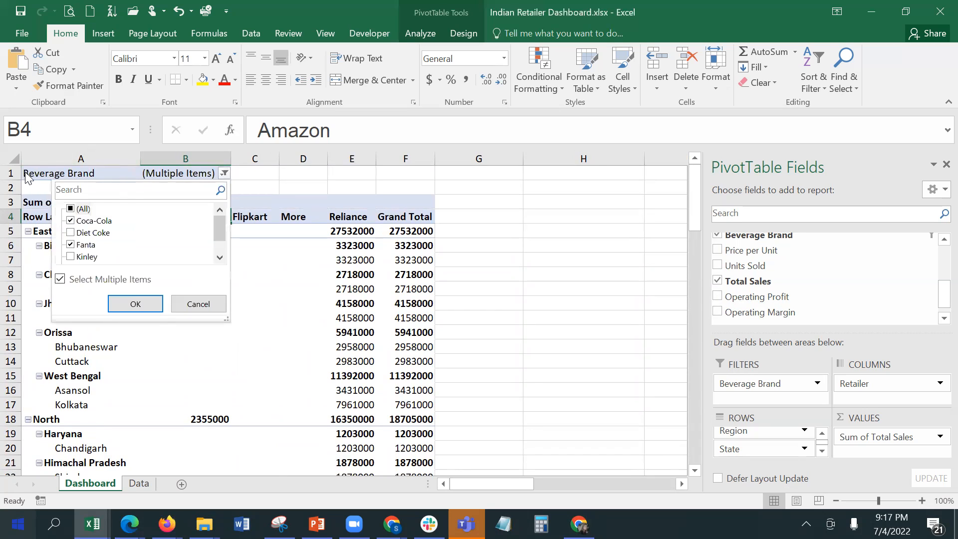
pyautogui.click(132, 303)
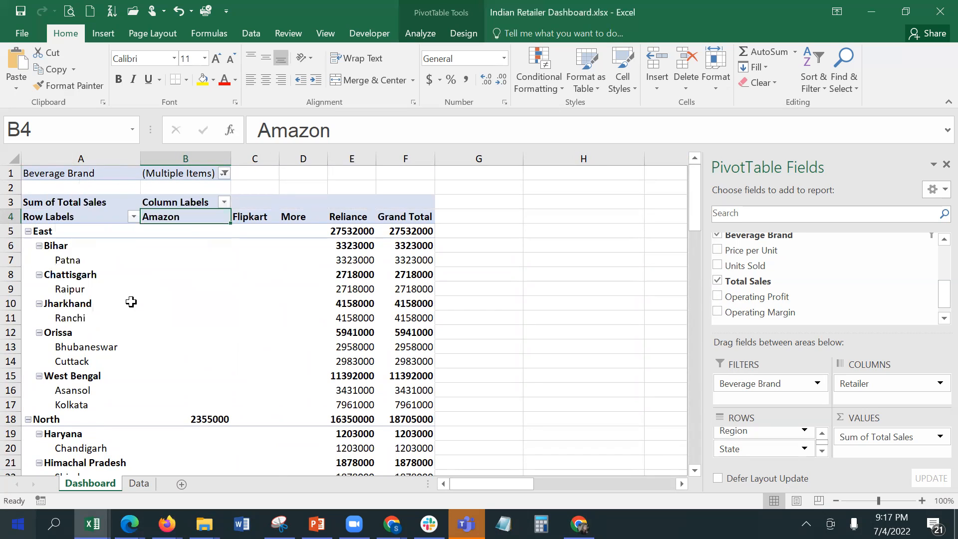
# Step: Turn off multiple selection in the Beverage Brand filter and reset it to all brands
pyautogui.click(223, 176)
pyautogui.click(60, 278)
pyautogui.click(74, 209)
pyautogui.click(135, 304)
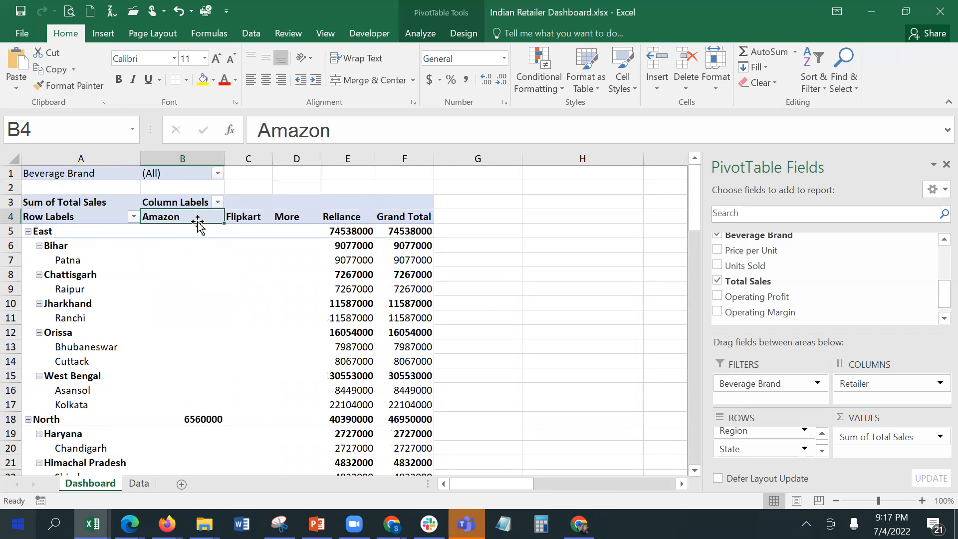
# Step: Swap the PivotTable fields so that Beverage Brand forms the columns and Retailer becomes the report filter
pyautogui.click(195, 247)
pyautogui.click(128, 175)
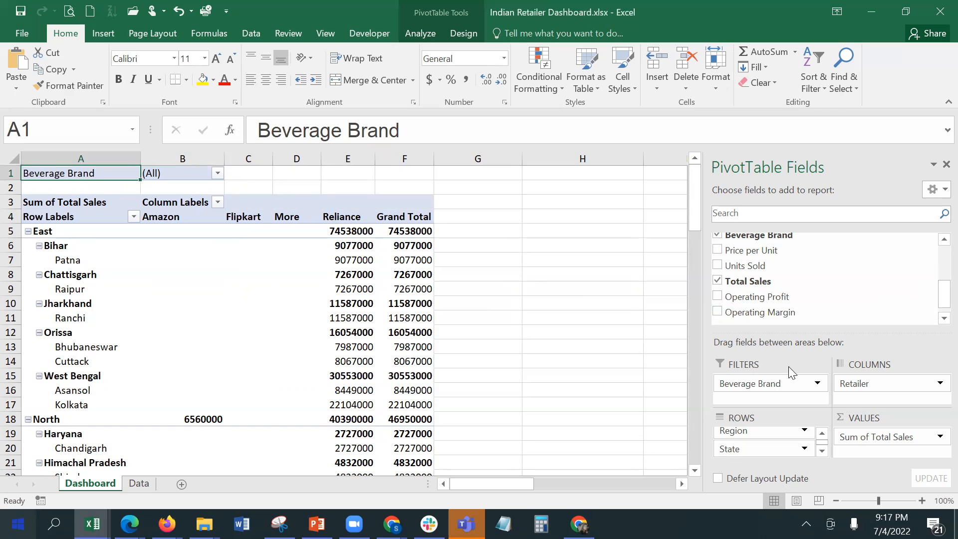
pyautogui.moveTo(790, 380)
pyautogui.mouseDown()
pyautogui.moveTo(868, 373)
pyautogui.moveTo(838, 392)
pyautogui.moveTo(792, 379)
pyautogui.mouseUp()
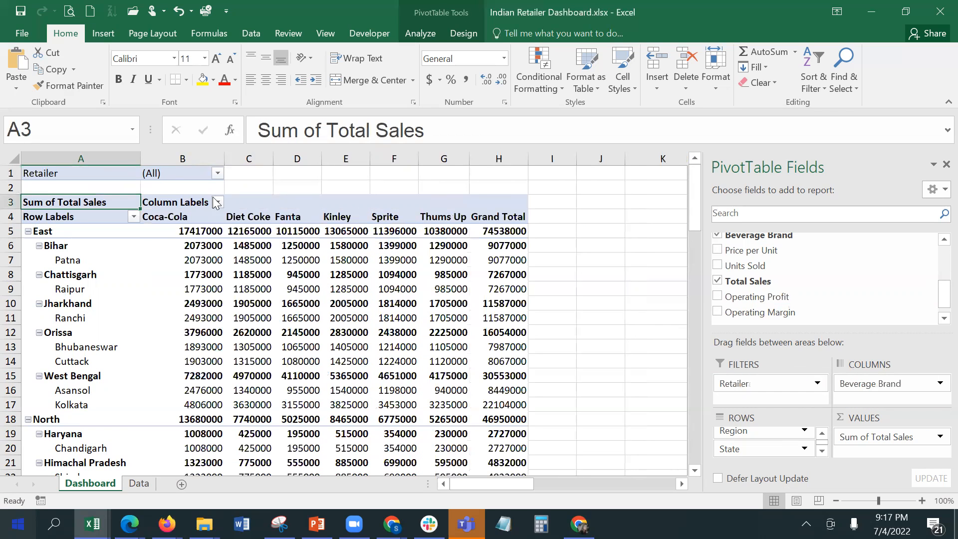
# Step: Filter the PivotTable to the retailer Amazon
pyautogui.click(219, 173)
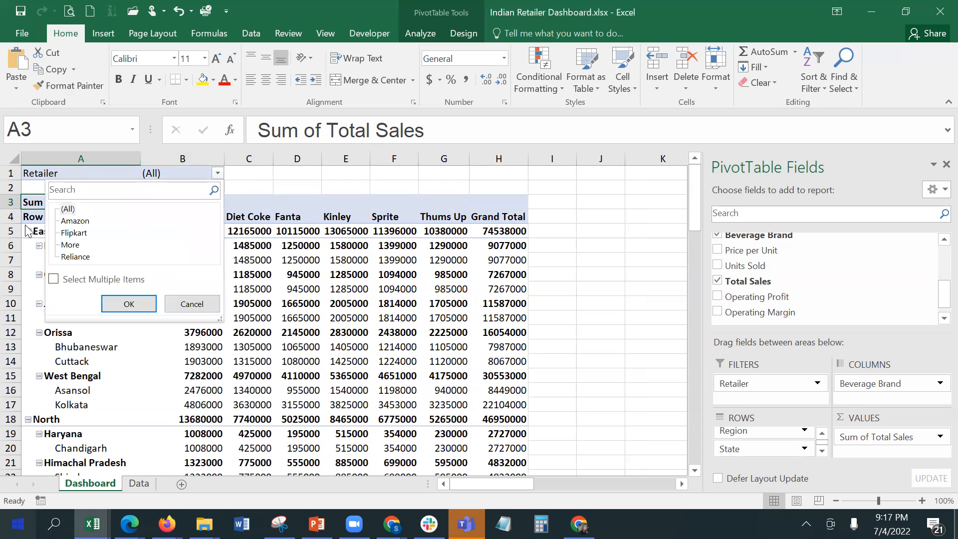
pyautogui.click(71, 222)
pyautogui.click(128, 303)
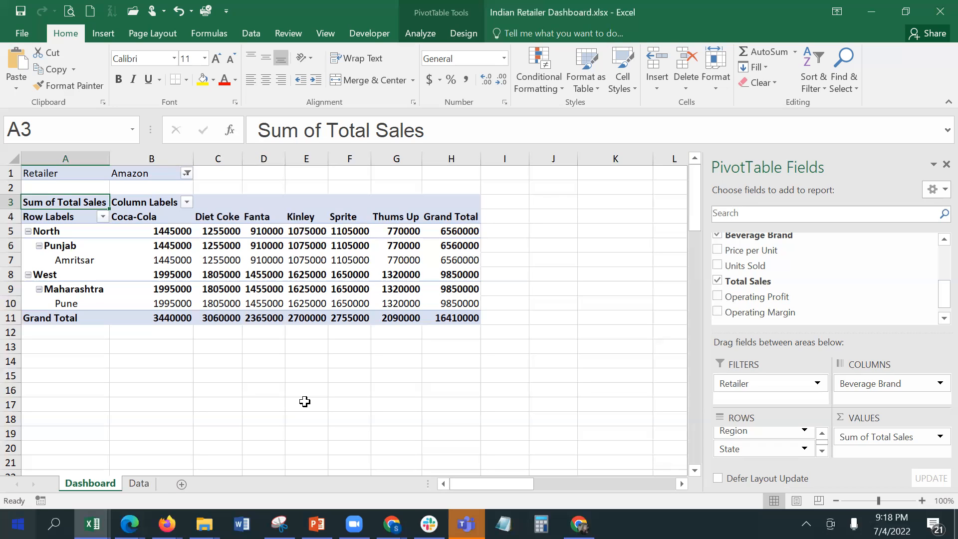
# Step: Move Beverage Brand to the rows and State, Region and City to the columns, nested in that order, and inspect the new layout
pyautogui.moveTo(878, 382); pyautogui.dragTo(855, 399)
pyautogui.moveTo(752, 453); pyautogui.dragTo(772, 433)
pyautogui.moveTo(757, 452); pyautogui.dragTo(854, 402)
pyautogui.moveTo(755, 455); pyautogui.dragTo(879, 405)
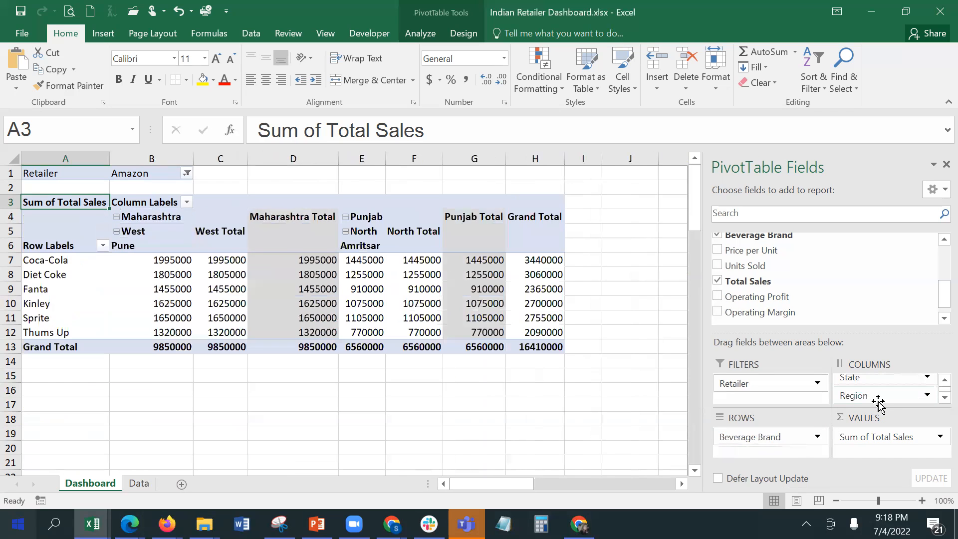
pyautogui.click(315, 401)
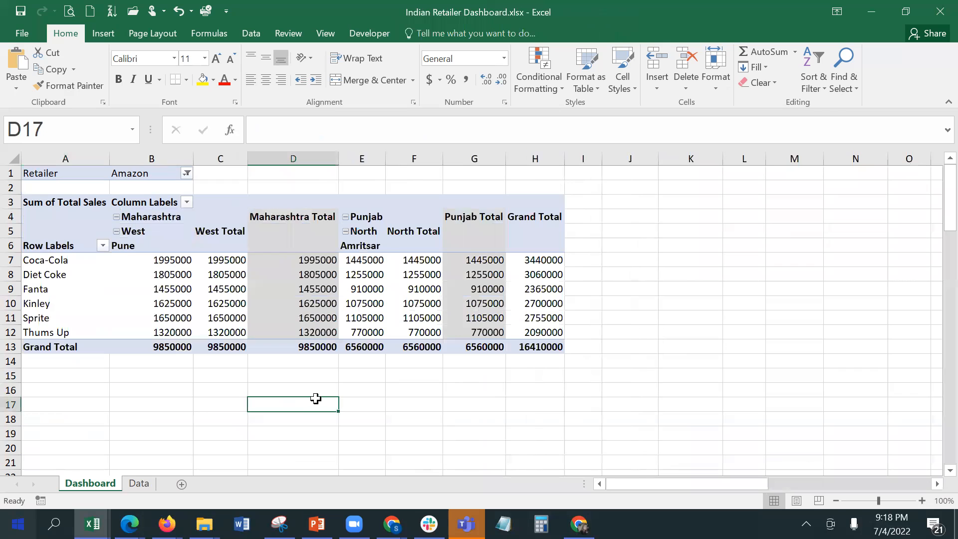
pyautogui.click(262, 269)
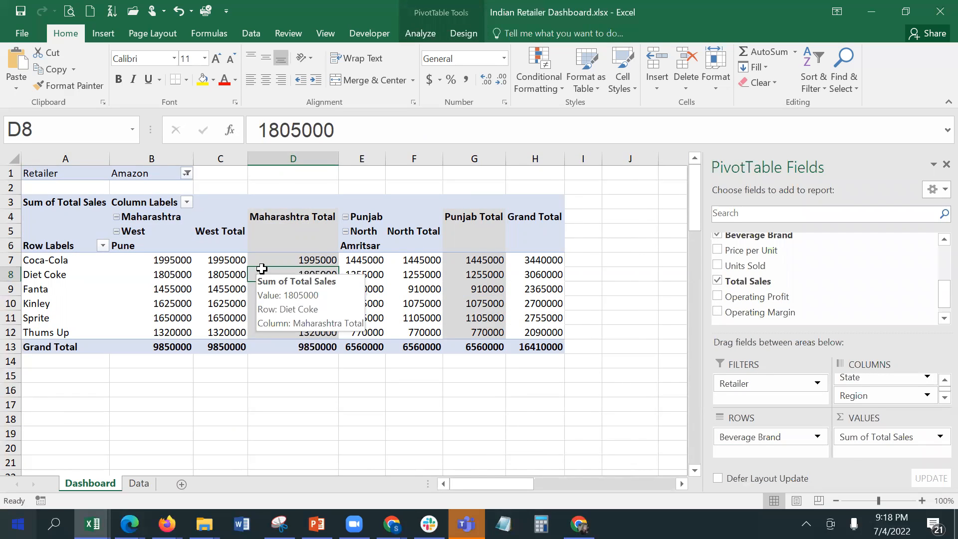
pyautogui.click(285, 385)
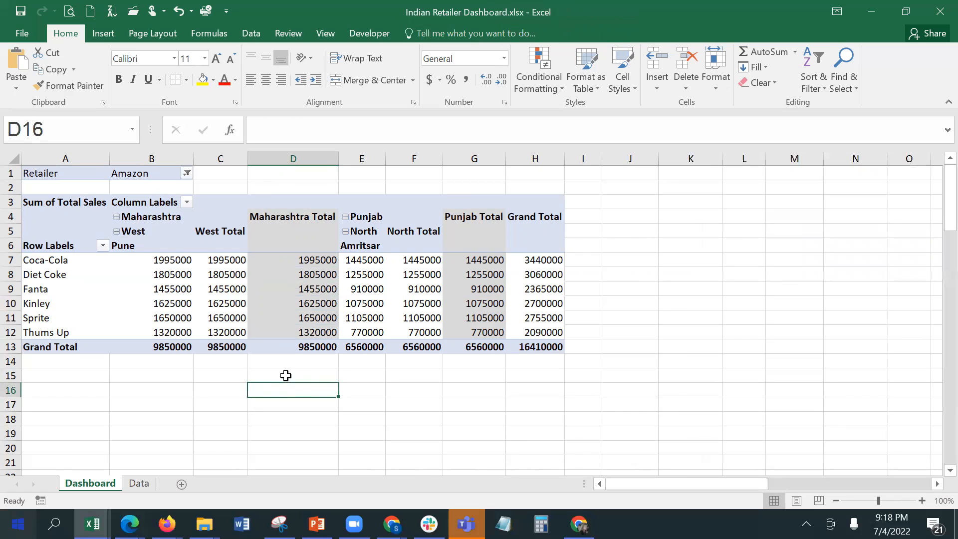
# Step: Switch the Retailer filter to Flipkart
pyautogui.click(187, 174)
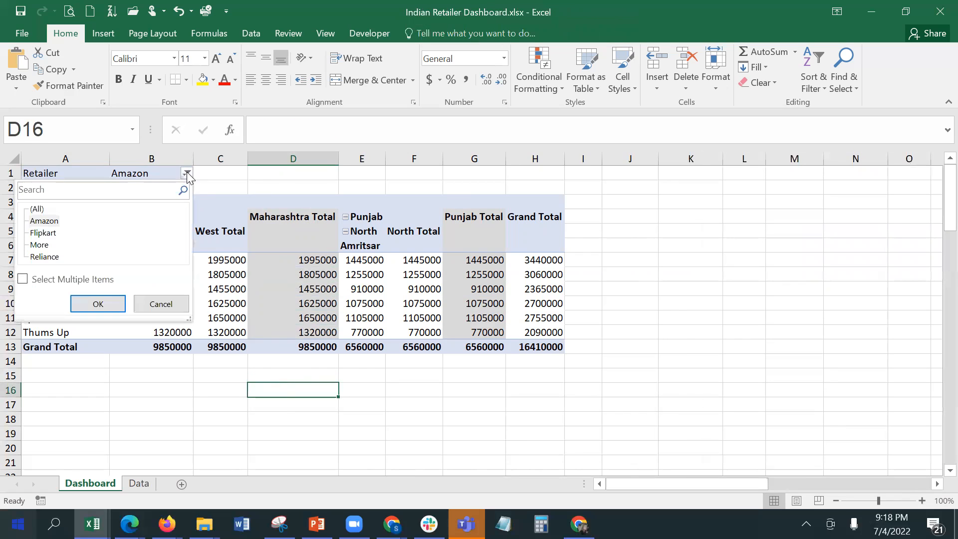
pyautogui.click(44, 232)
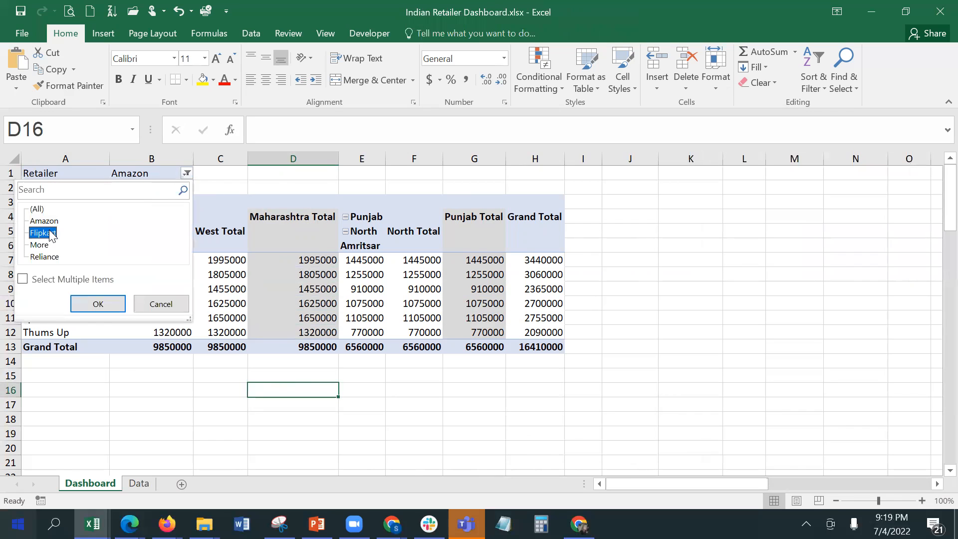
pyautogui.click(95, 302)
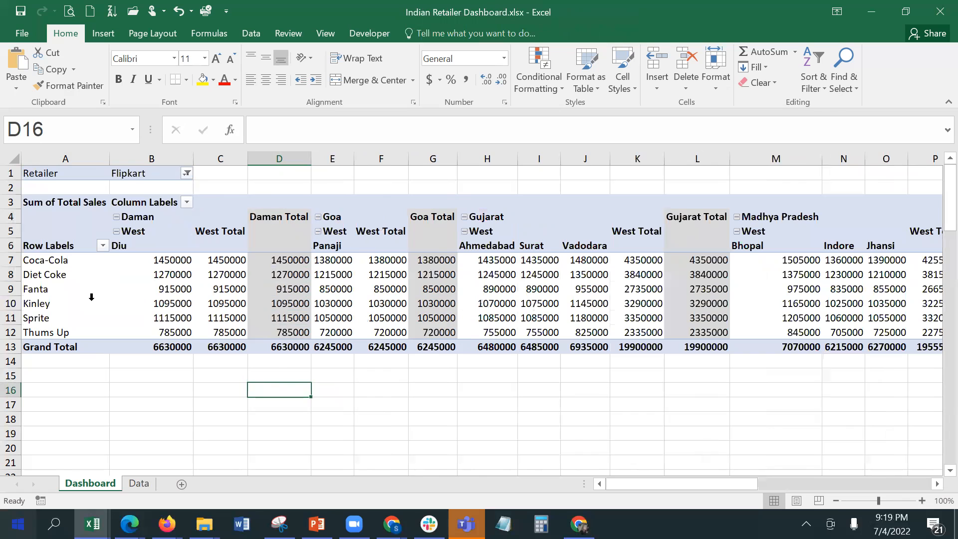
# Step: Switch the Retailer report filter to Reliance and review the state columns through to the grand total
pyautogui.click(187, 174)
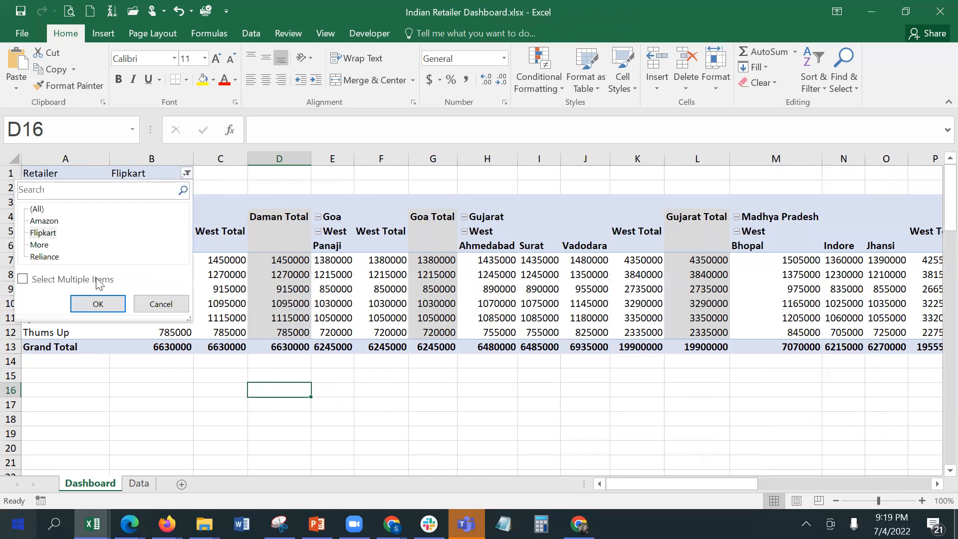
pyautogui.click(44, 257)
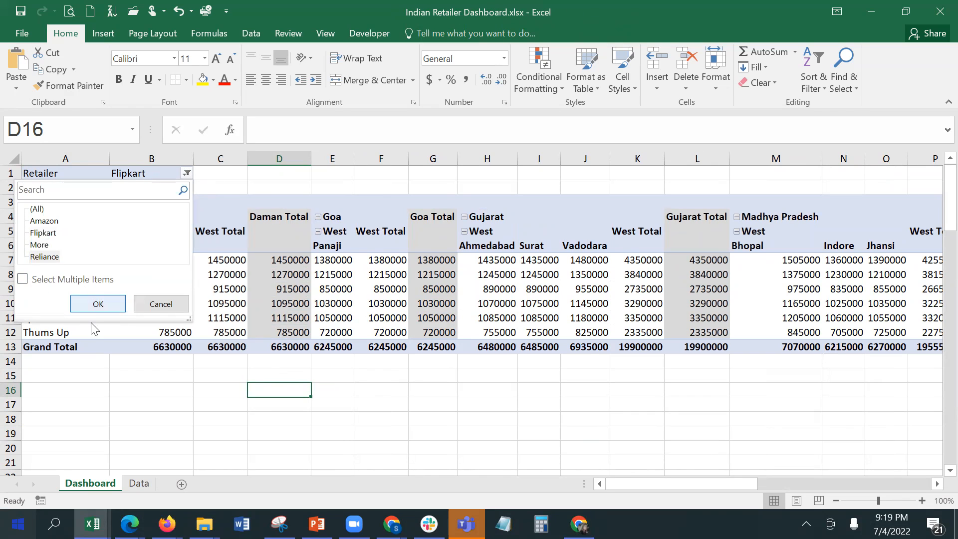
pyautogui.click(96, 303)
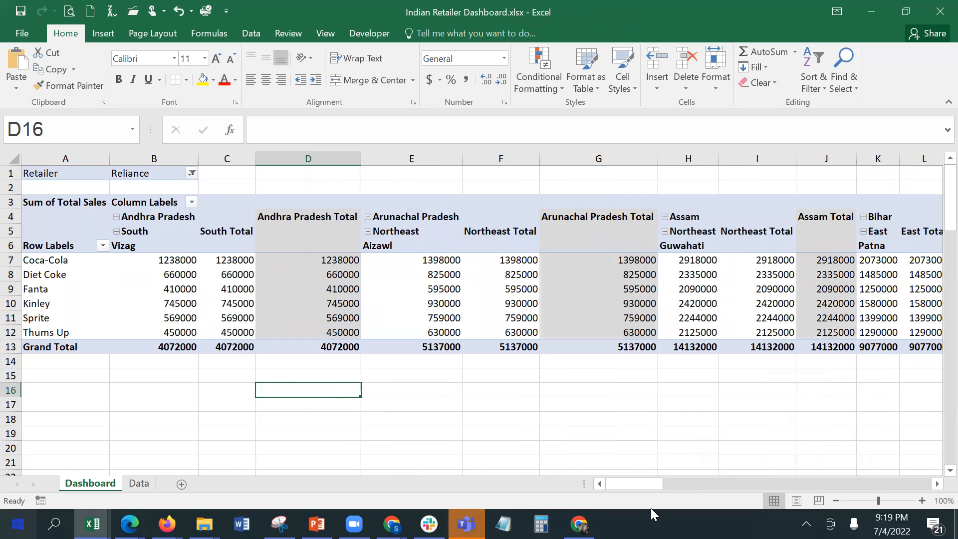
pyautogui.moveTo(644, 488); pyautogui.dragTo(935, 475)
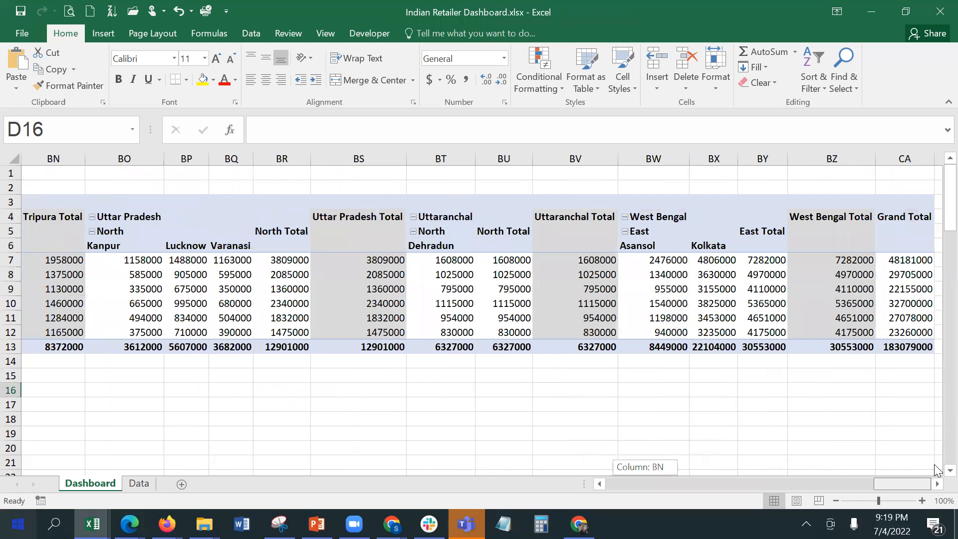
pyautogui.moveTo(893, 478); pyautogui.dragTo(611, 483)
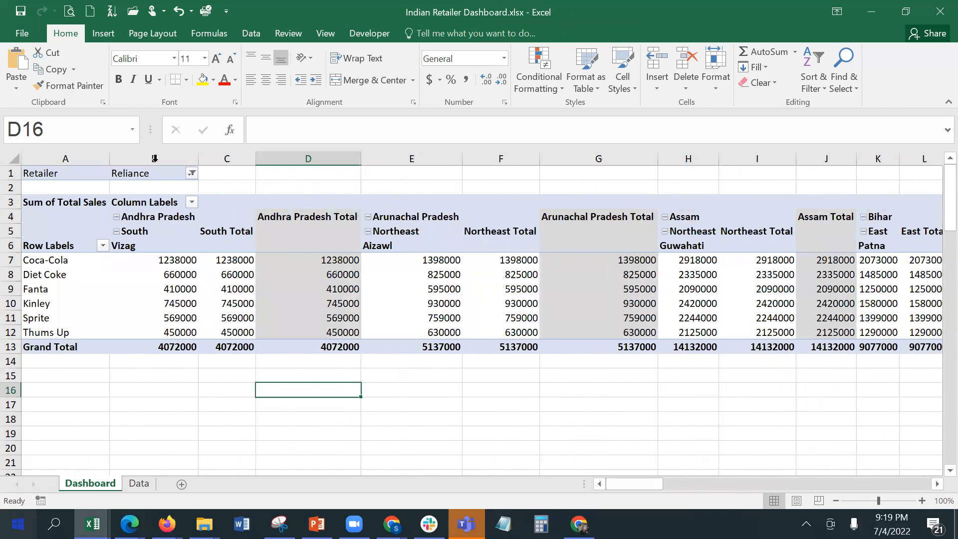
# Step: Reset the Retailer report filter to (All)
pyautogui.click(192, 174)
pyautogui.click(40, 209)
pyautogui.click(81, 300)
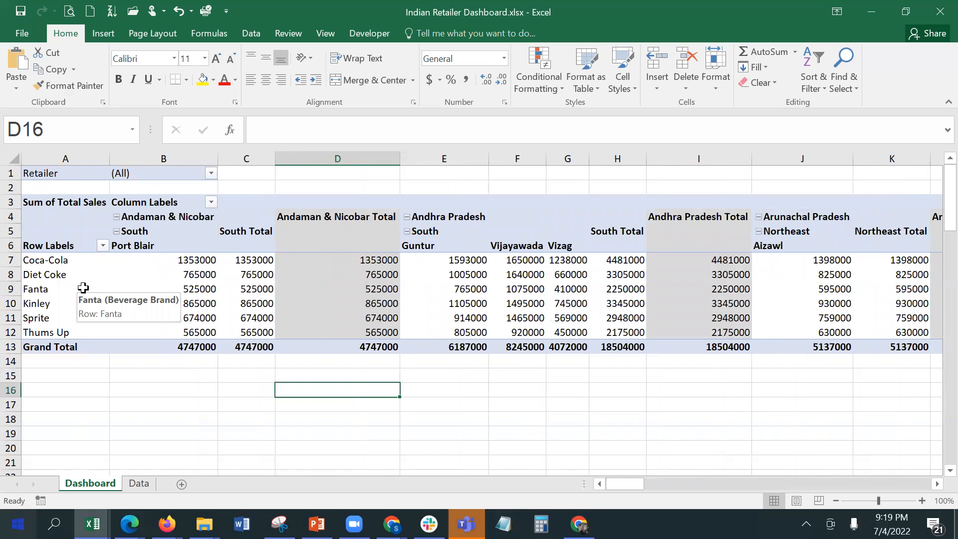
# Step: Generate a separate PivotTable sheet for each retailer with Show Report Filter Pages on the Retailer field
pyautogui.click(143, 177)
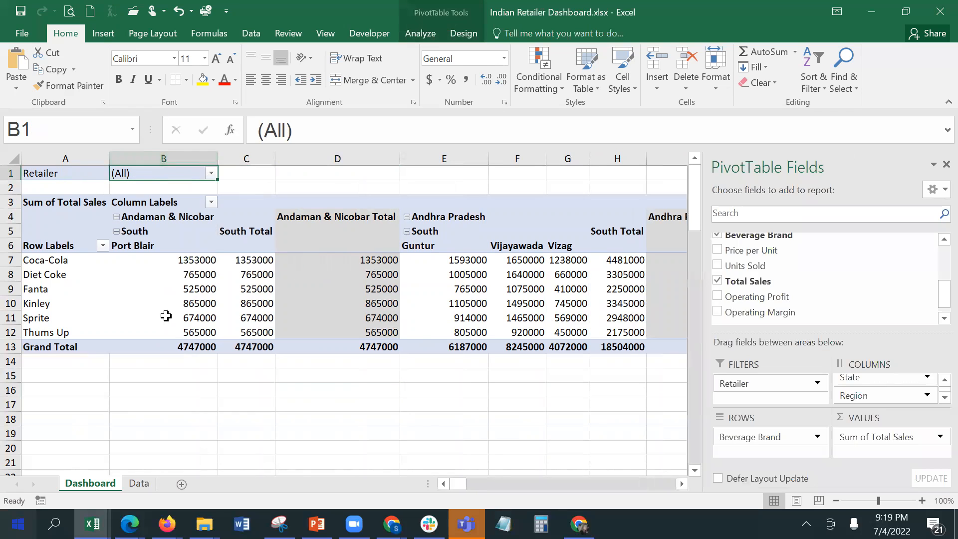
pyautogui.click(421, 34)
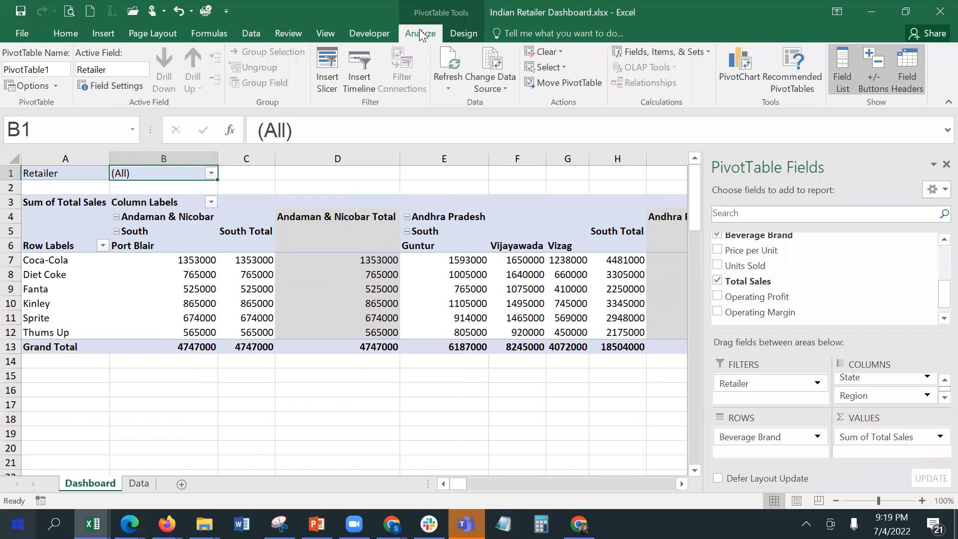
pyautogui.click(56, 85)
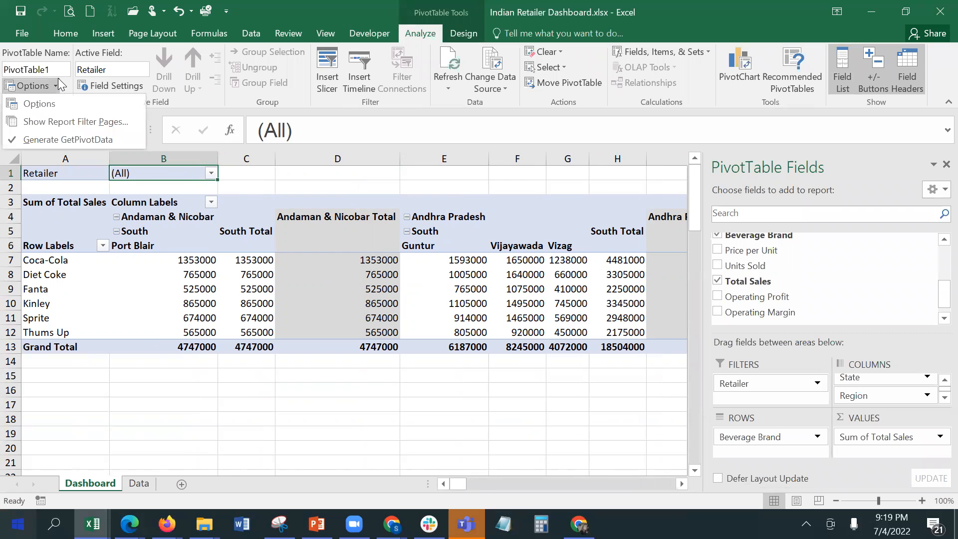
pyautogui.click(66, 121)
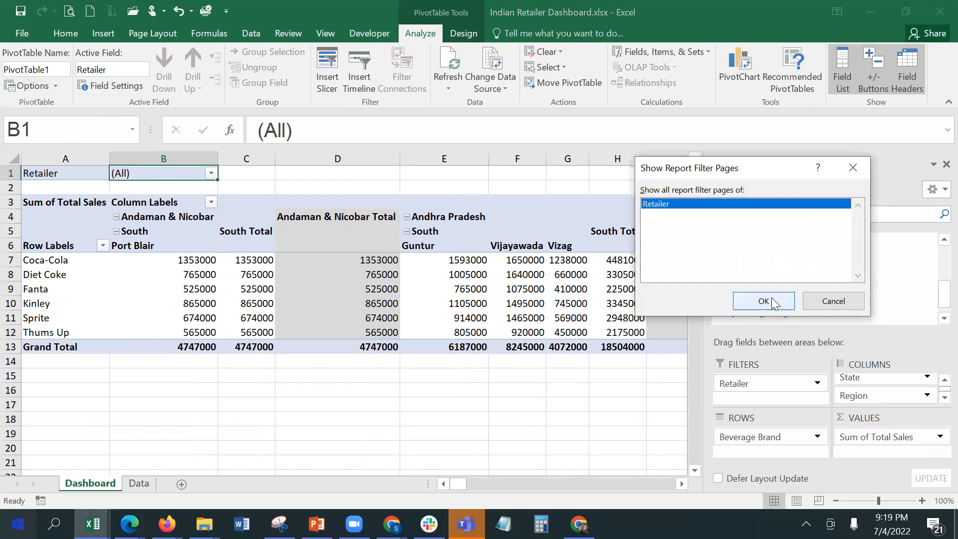
pyautogui.click(770, 302)
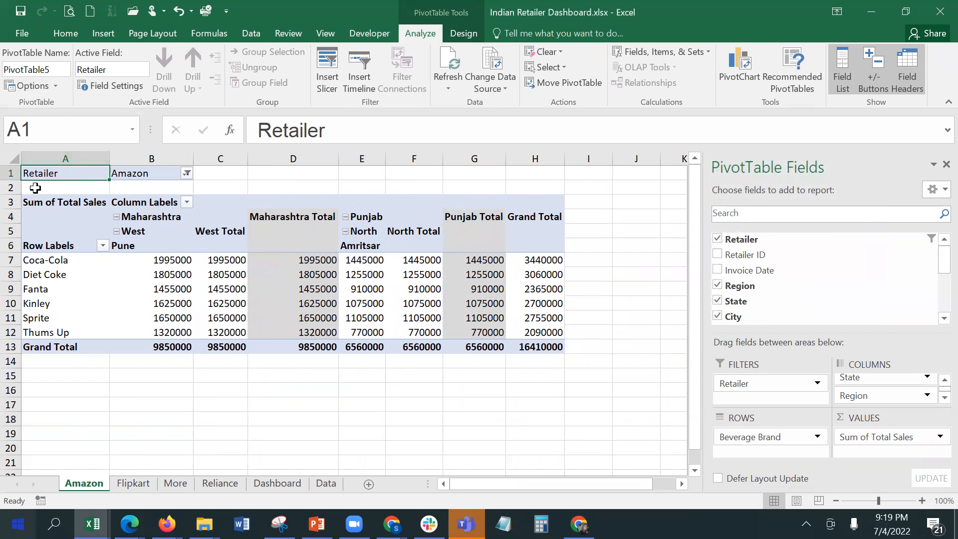
# Step: Review the generated Flipkart, More, Reliance and Amazon sheets and compare each retailer's filtered PivotTable
pyautogui.click(142, 486)
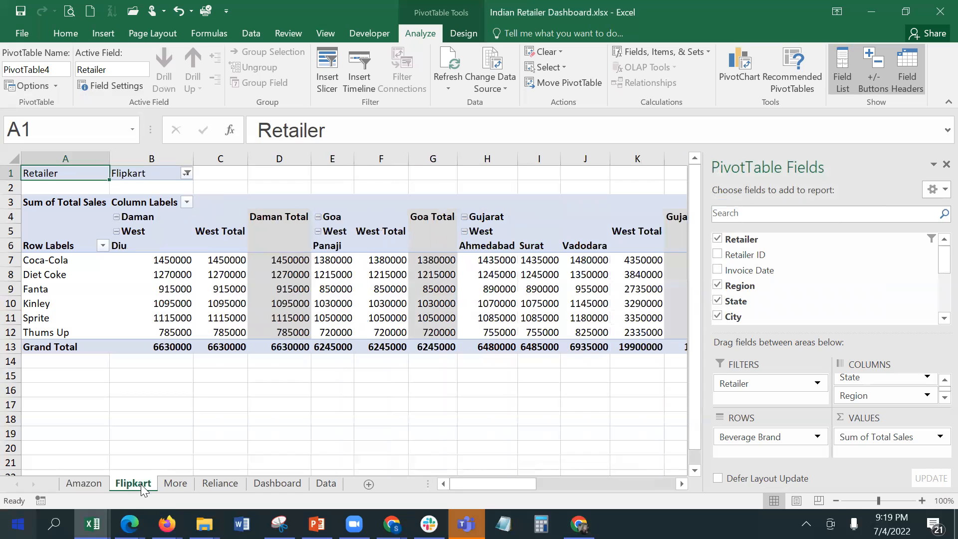
pyautogui.click(180, 485)
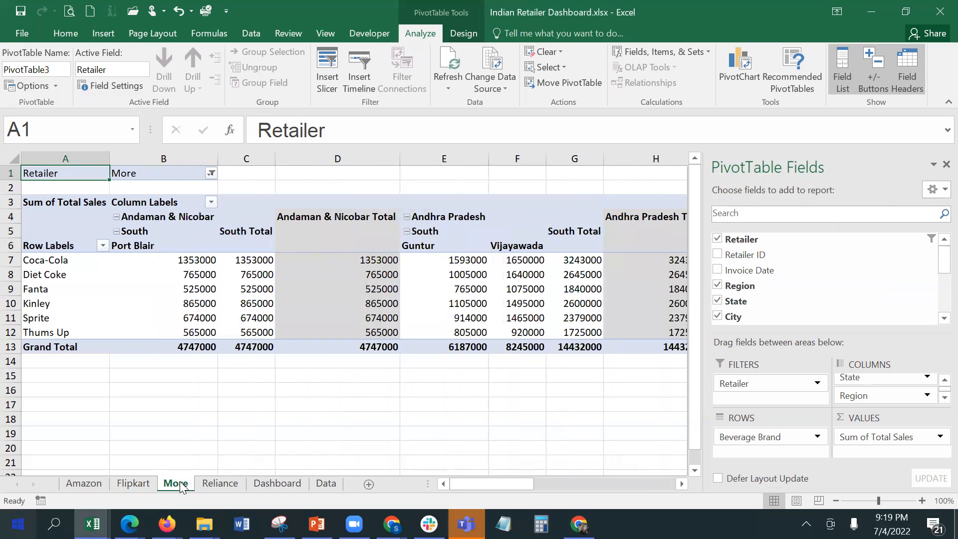
pyautogui.click(223, 484)
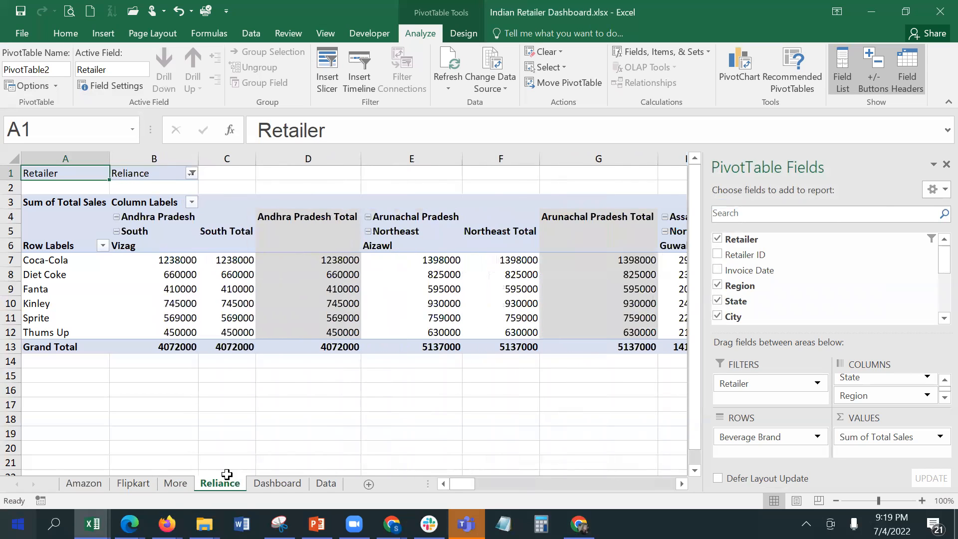
pyautogui.click(325, 484)
pyautogui.click(101, 485)
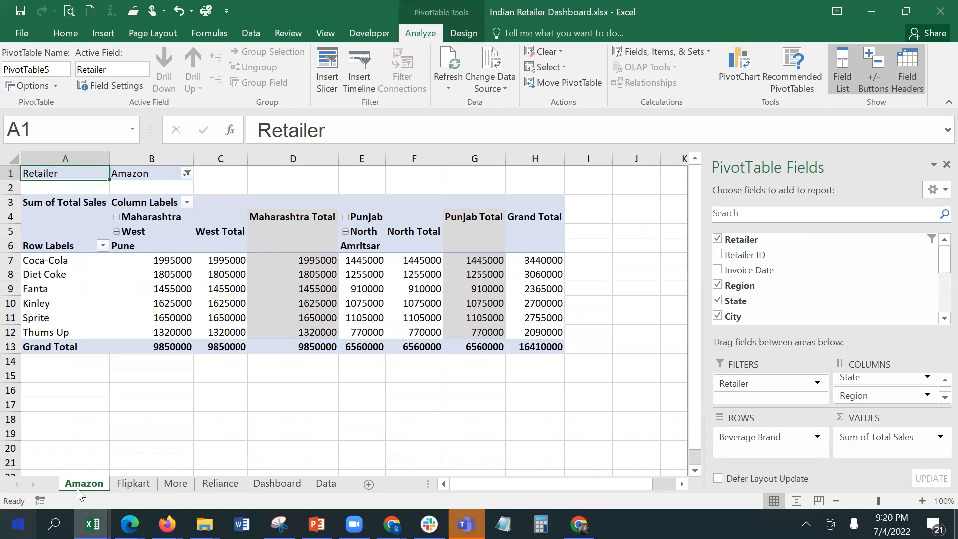
pyautogui.click(239, 488)
pyautogui.click(165, 485)
pyautogui.click(133, 485)
pyautogui.click(85, 486)
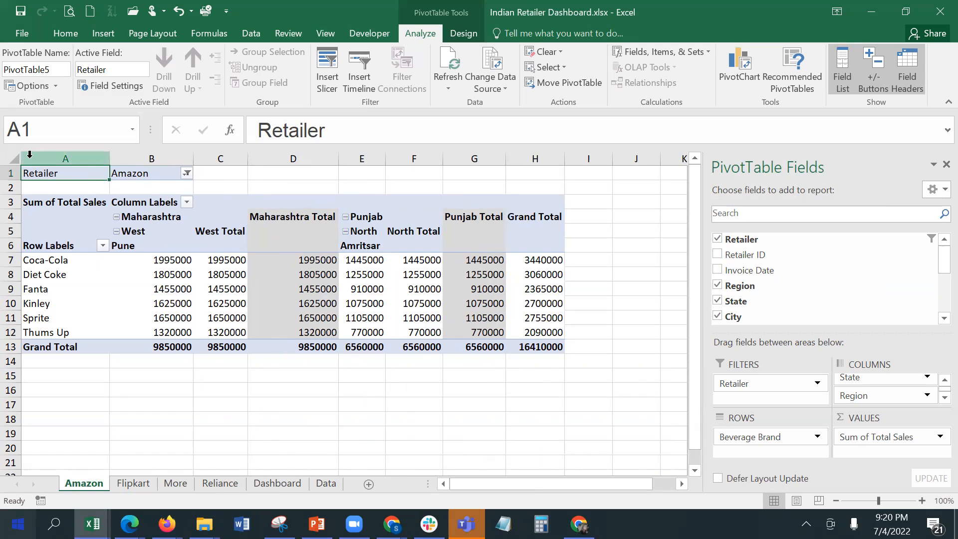
# Step: Permanently delete the generated Amazon, Flipkart, More and Reliance sheets, keeping only Dashboard and Data
pyautogui.rightClick(75, 483)
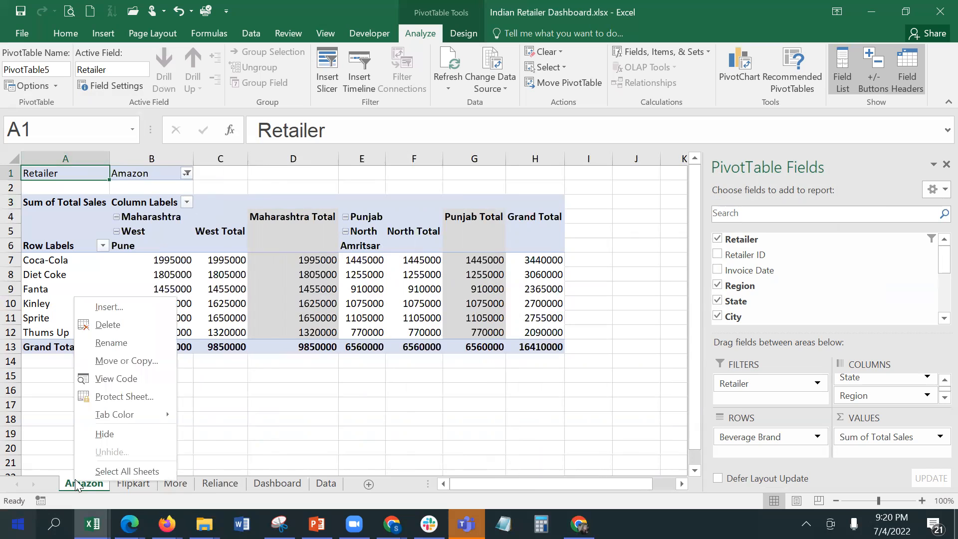
pyautogui.click(131, 324)
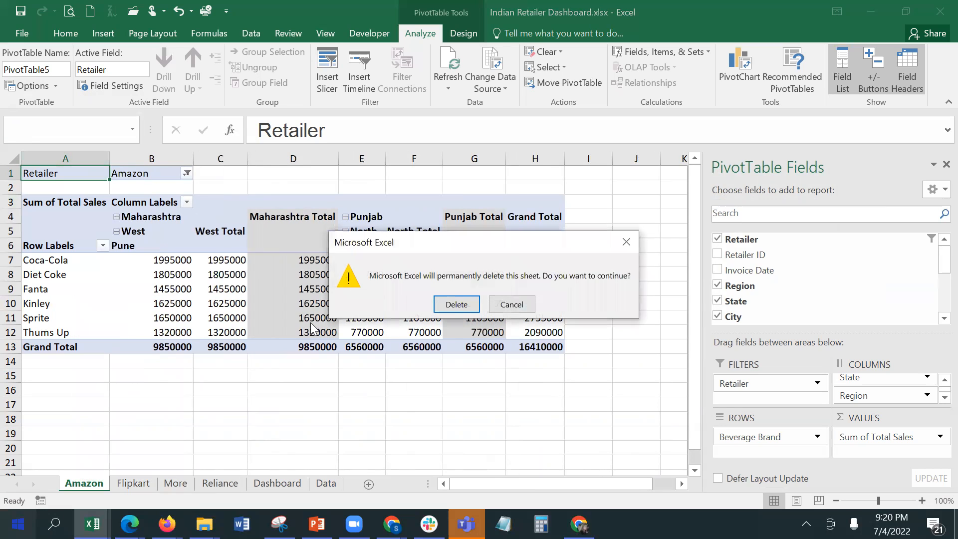
pyautogui.click(457, 305)
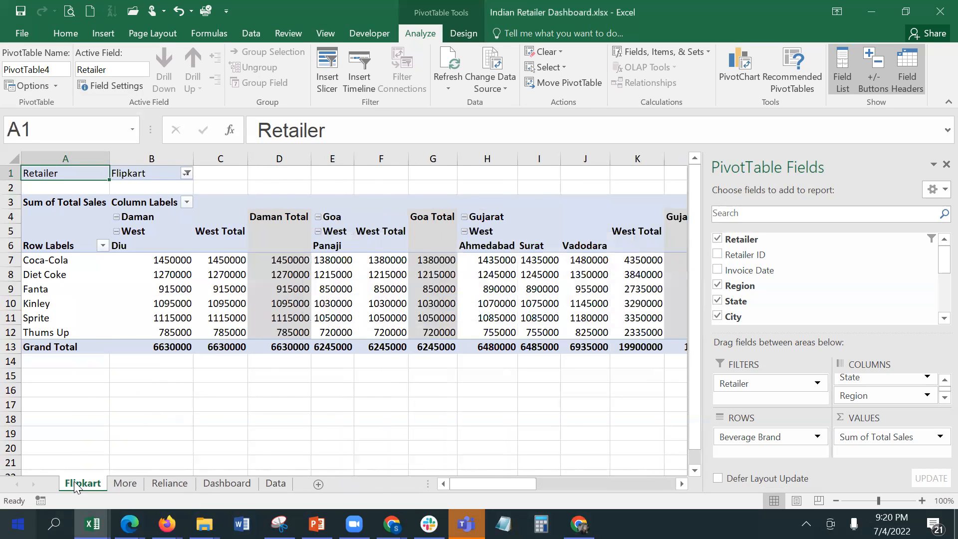
pyautogui.rightClick(76, 485)
pyautogui.click(132, 325)
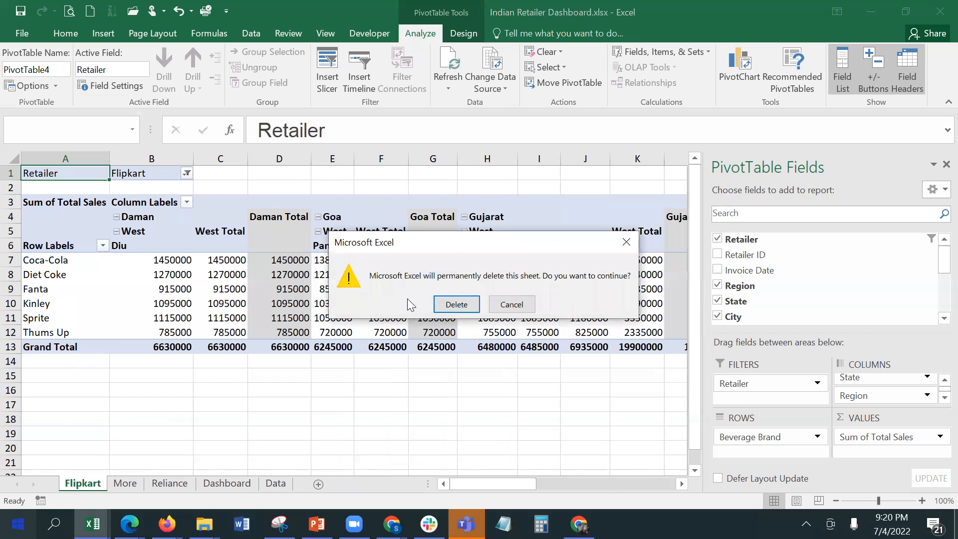
pyautogui.click(452, 302)
pyautogui.rightClick(73, 483)
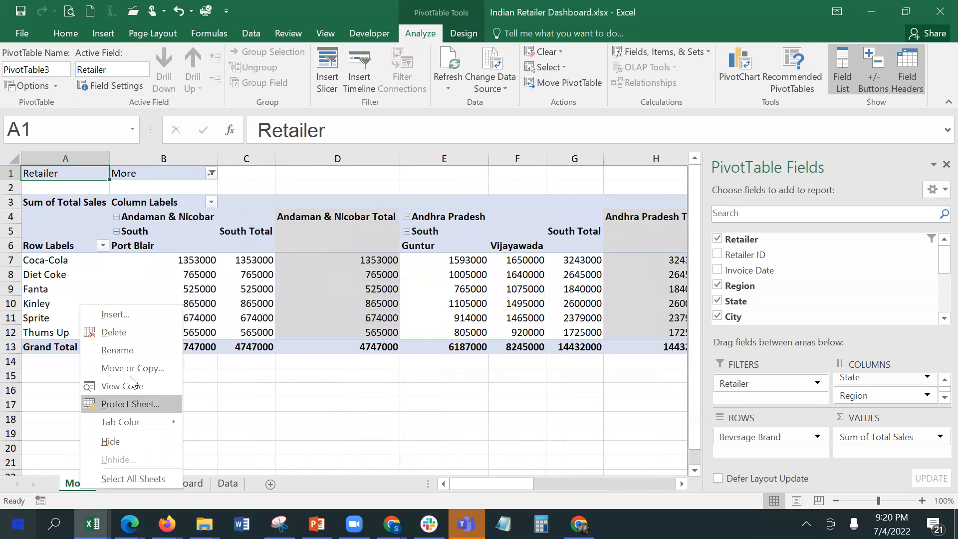
pyautogui.click(133, 334)
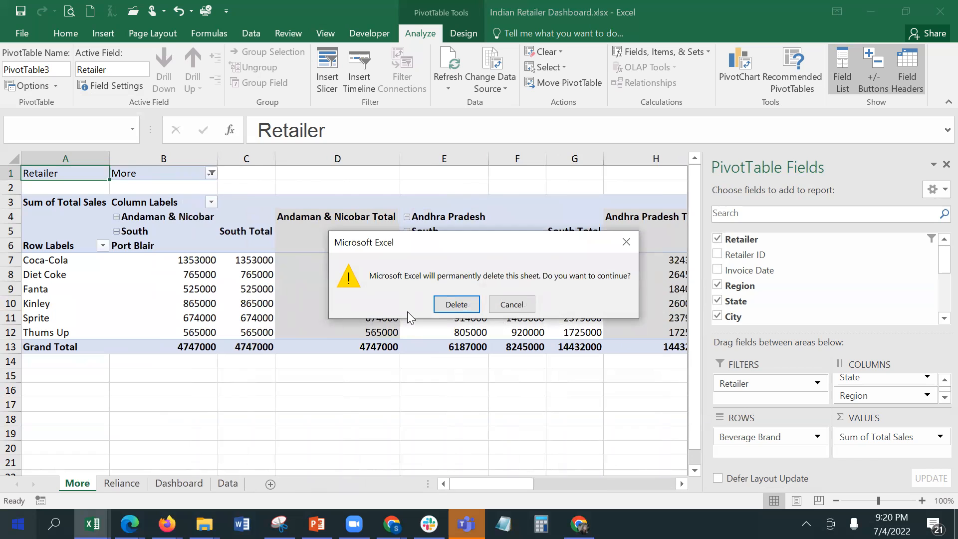
pyautogui.click(456, 304)
pyautogui.rightClick(83, 483)
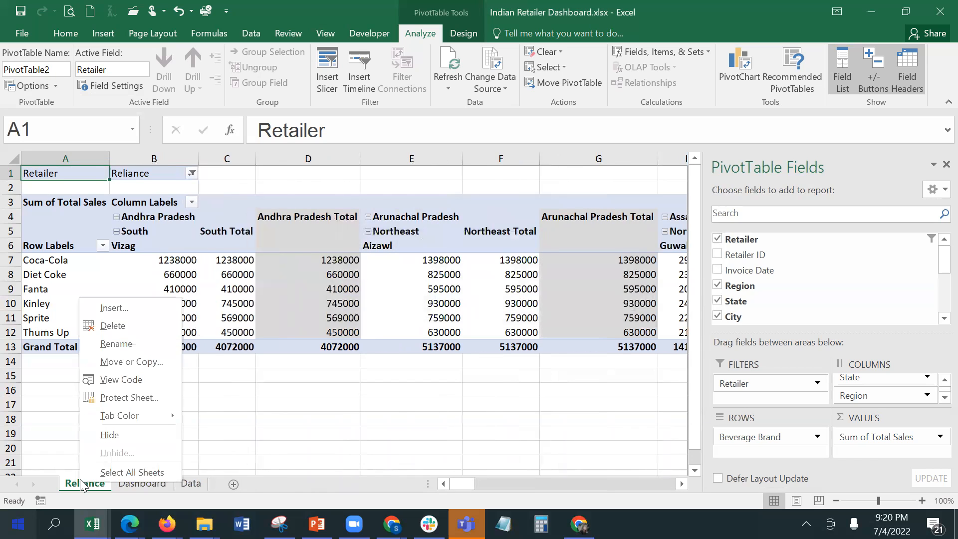
pyautogui.click(150, 326)
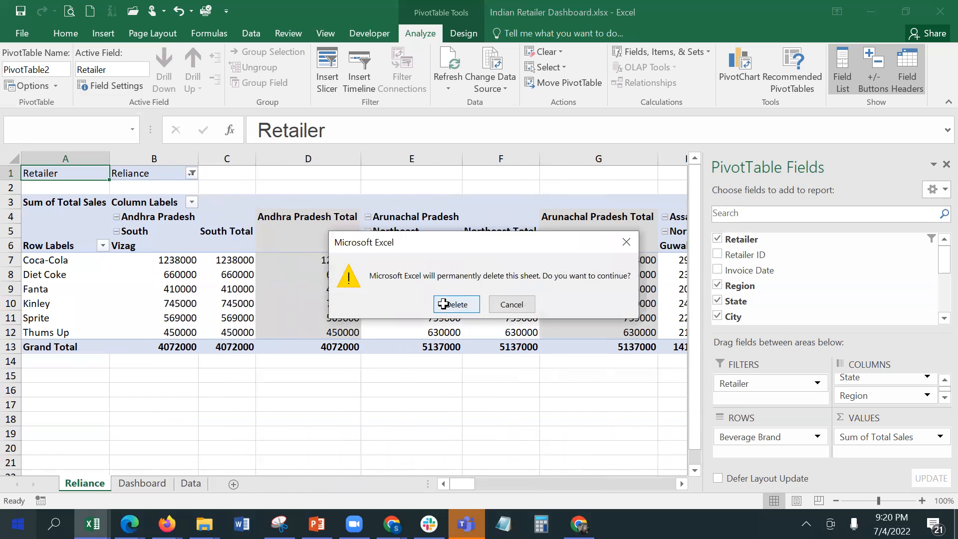
pyautogui.click(443, 304)
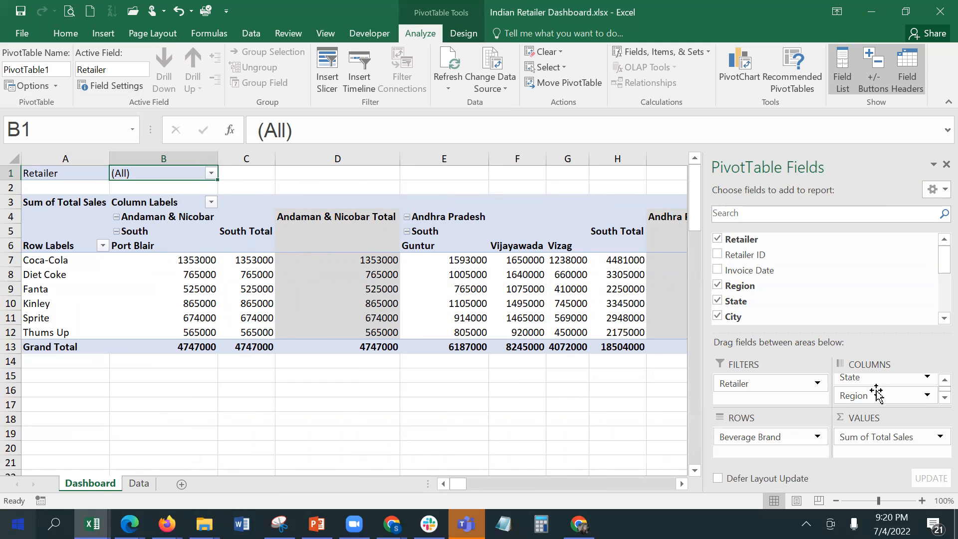
# Step: Swap the Dashboard PivotTable fields so that Retailer forms the rows and Beverage Brand becomes the report filter
pyautogui.moveTo(785, 385)
pyautogui.mouseDown()
pyautogui.moveTo(787, 437)
pyautogui.moveTo(771, 388)
pyautogui.mouseUp()
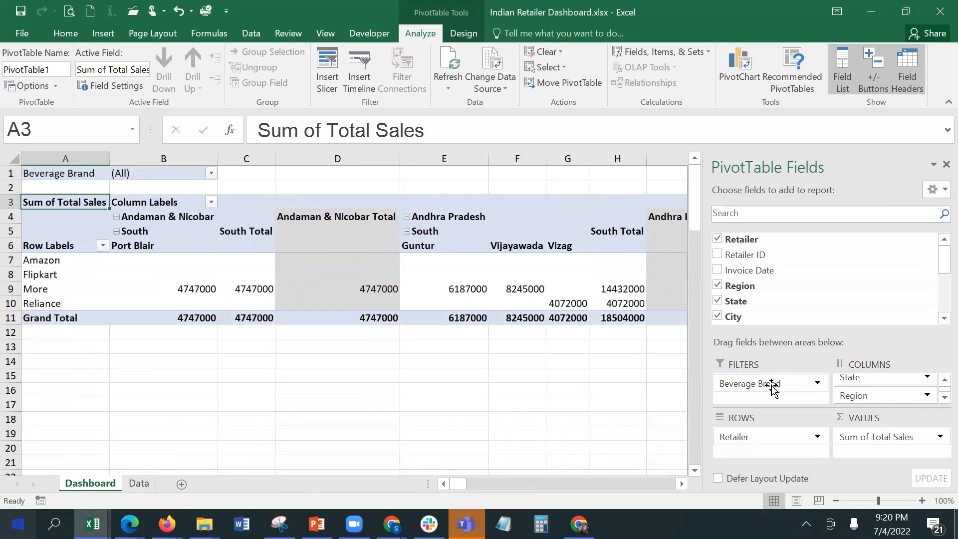
pyautogui.click(212, 372)
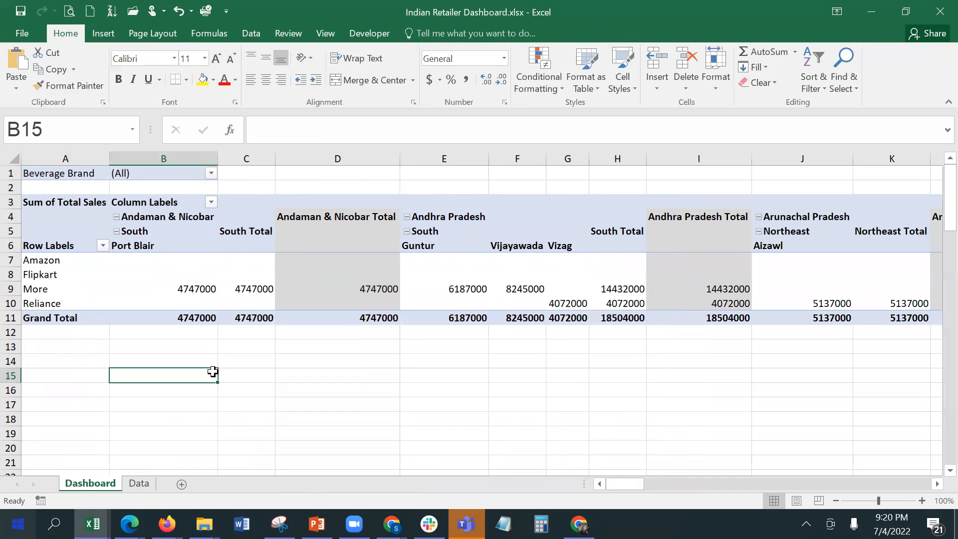
# Step: Generate a separate PivotTable sheet for each beverage brand with Show Report Filter Pages on the Beverage Brand field
pyautogui.click(163, 288)
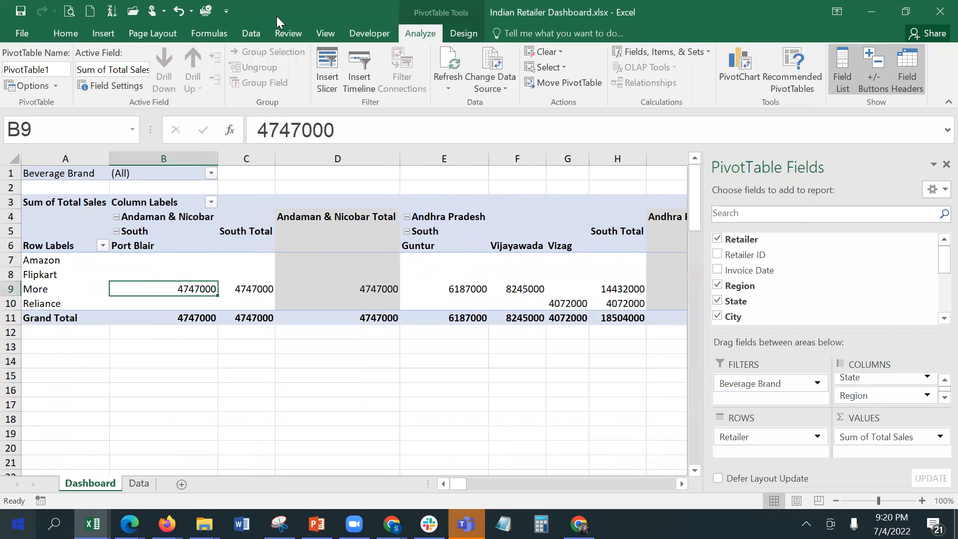
pyautogui.click(55, 85)
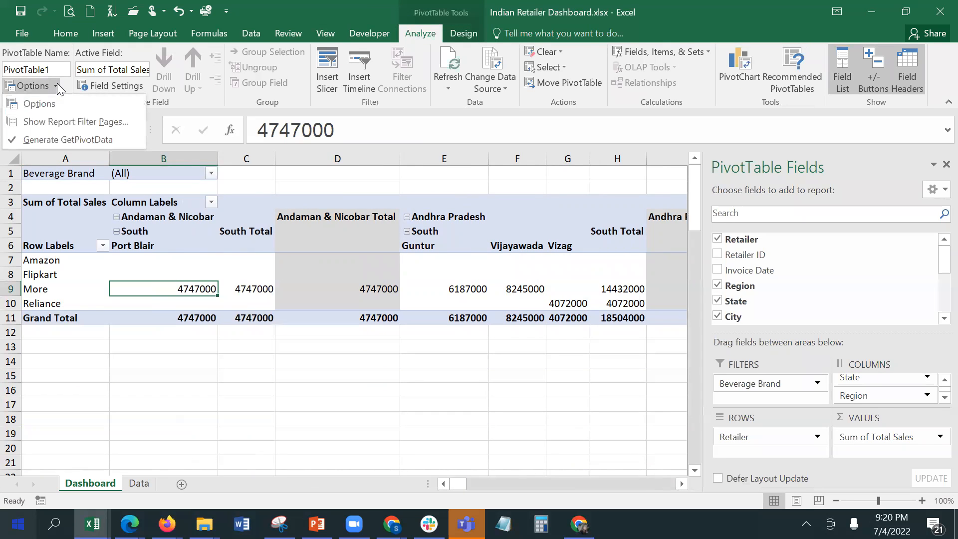
pyautogui.click(75, 119)
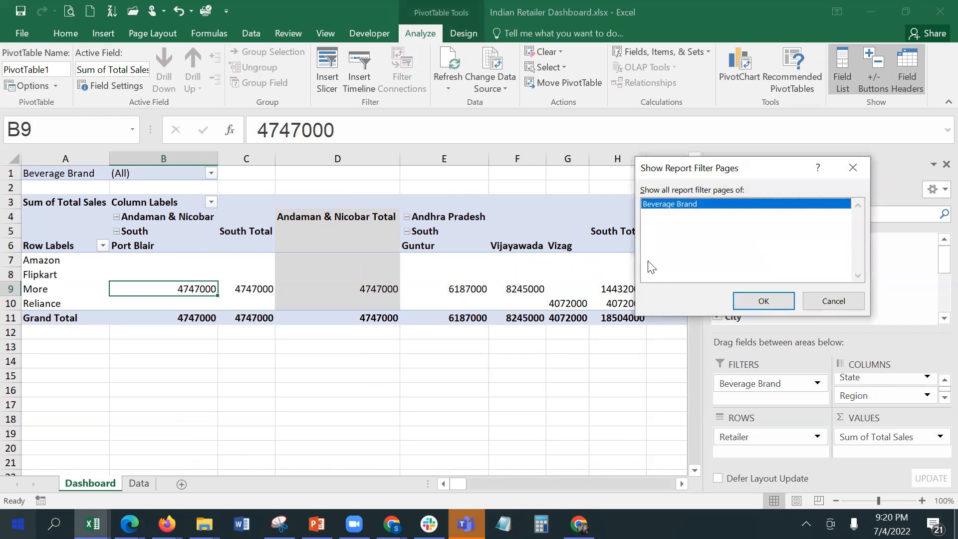
pyautogui.click(774, 299)
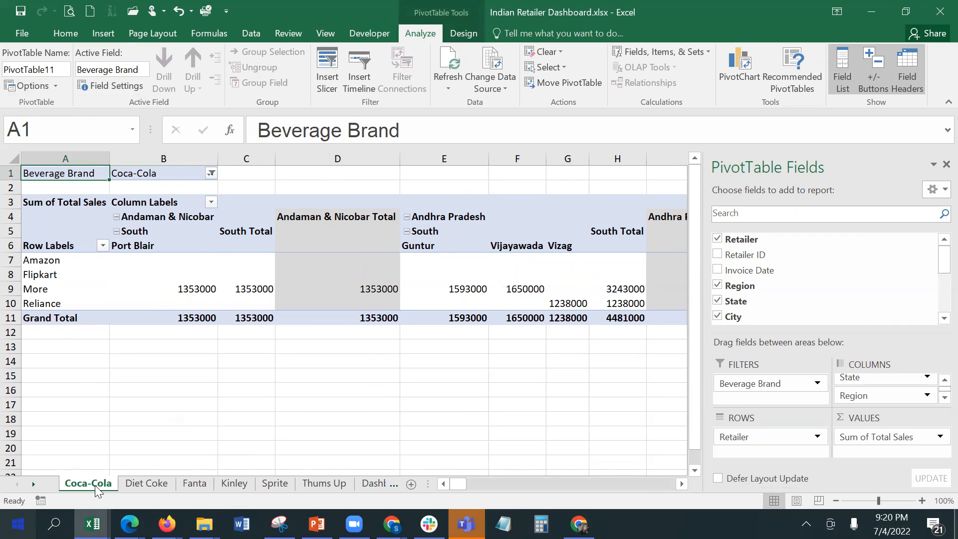
# Step: Review the generated Diet Coke, Fanta, Kinley, Sprite and Thums Up sheets
pyautogui.click(164, 484)
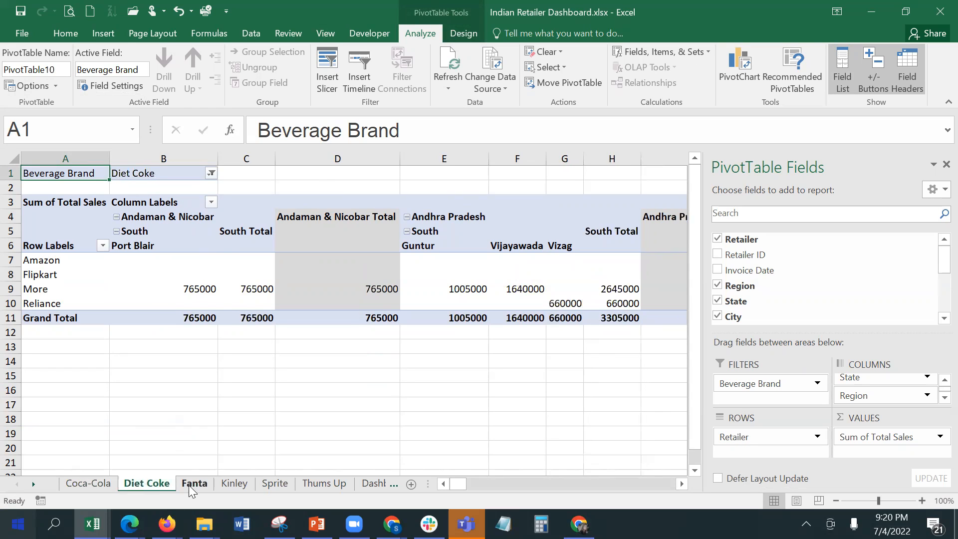
pyautogui.click(191, 490)
pyautogui.click(234, 484)
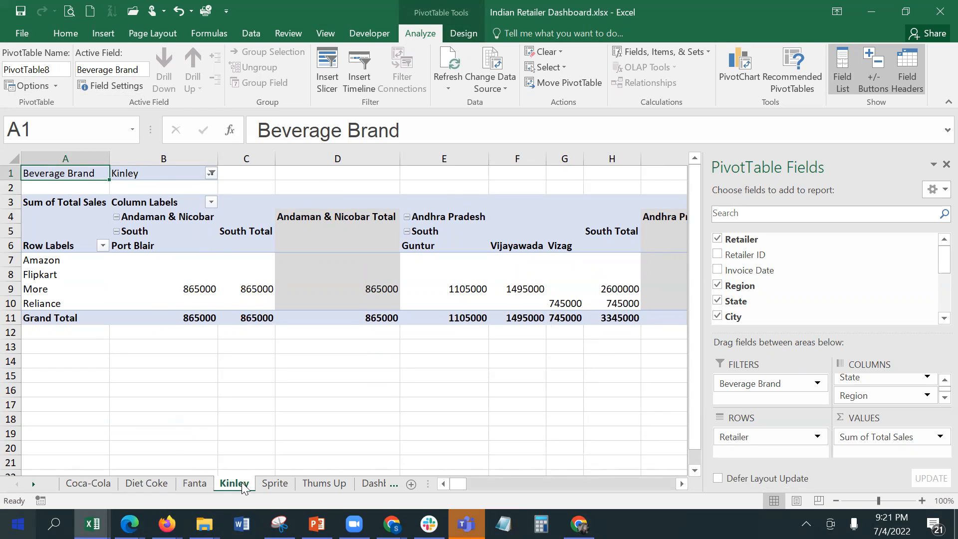
pyautogui.click(274, 484)
pyautogui.click(337, 484)
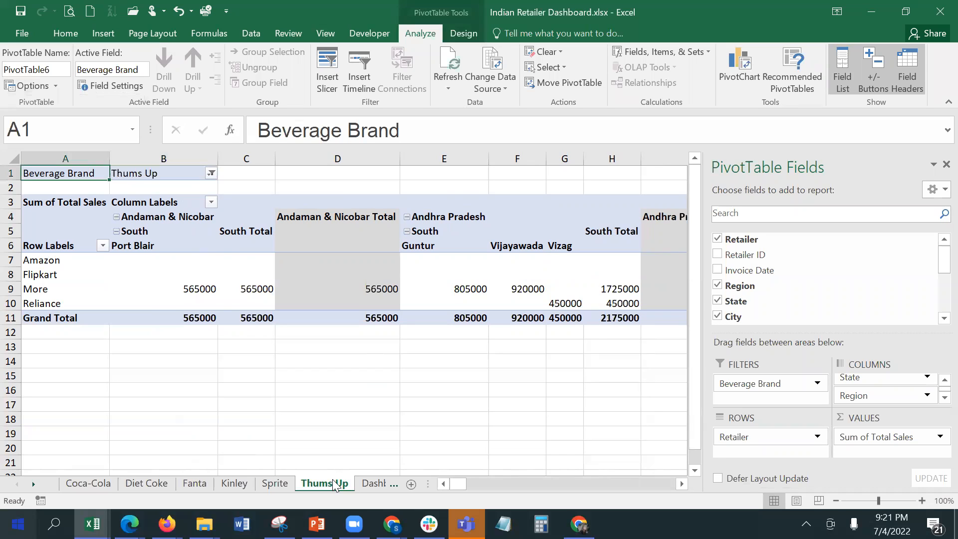
# Step: Permanently delete the generated Thums Up and Sprite sheets from the workbook
pyautogui.rightClick(332, 484)
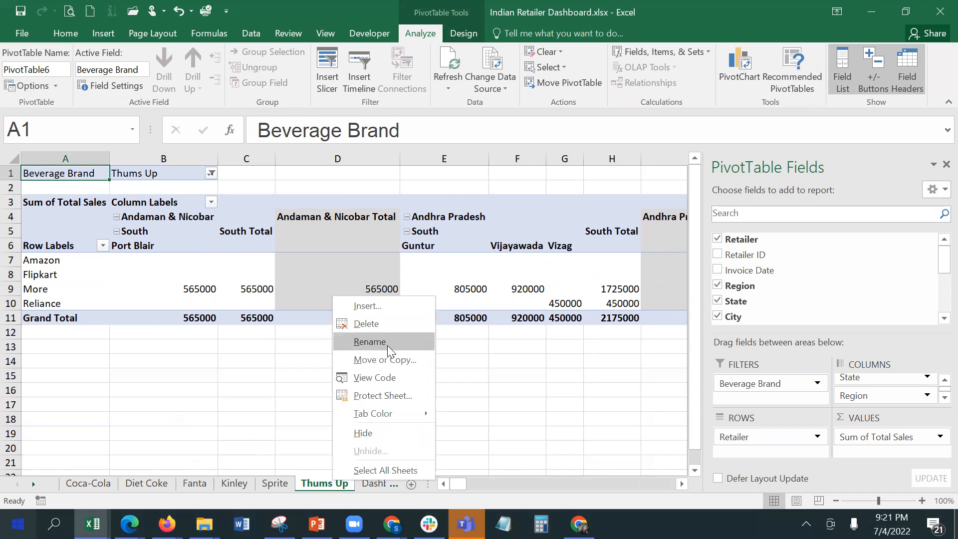
pyautogui.click(388, 327)
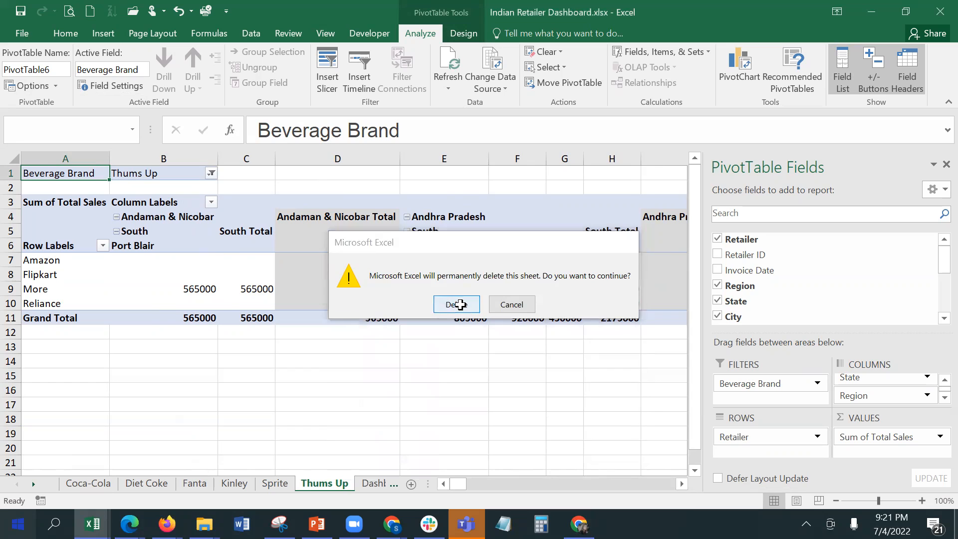
pyautogui.click(453, 302)
pyautogui.click(268, 484)
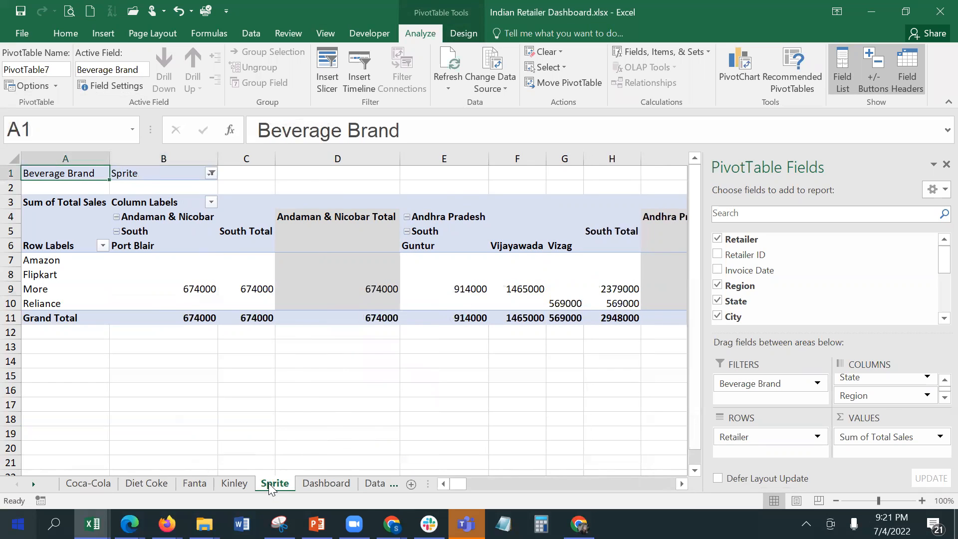
pyautogui.rightClick(268, 482)
pyautogui.click(302, 327)
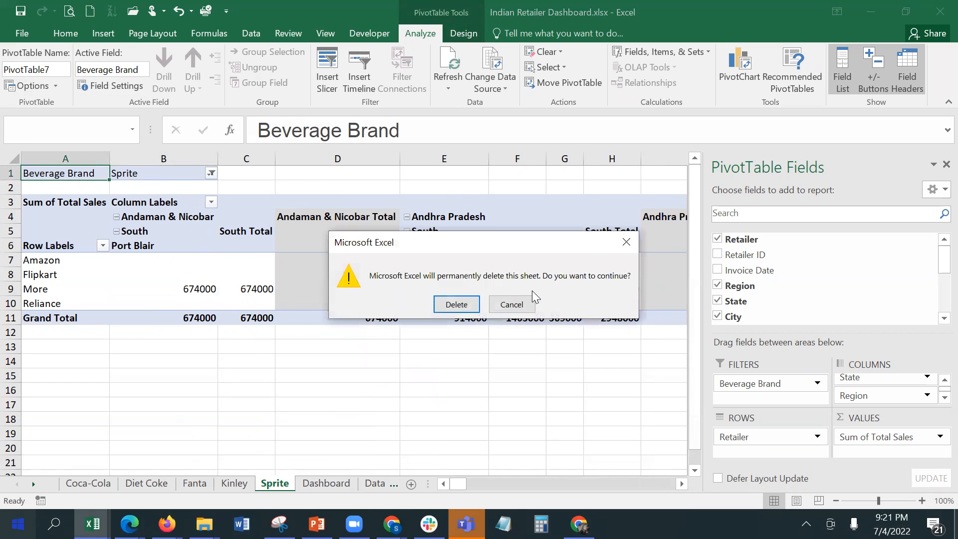
pyautogui.click(454, 303)
# Step: Permanently delete the generated Kinley and Fanta sheets from the workbook
pyautogui.click(234, 483)
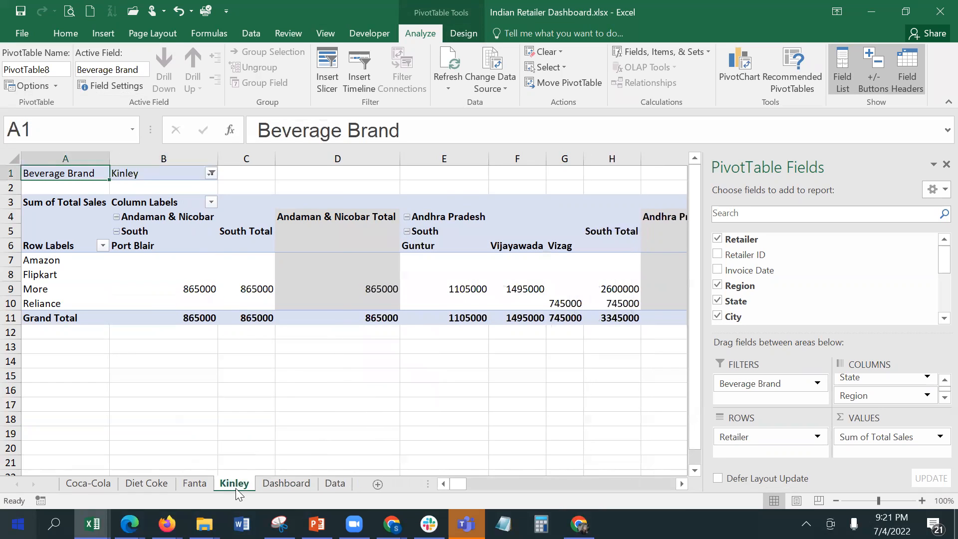
pyautogui.rightClick(235, 484)
pyautogui.click(270, 332)
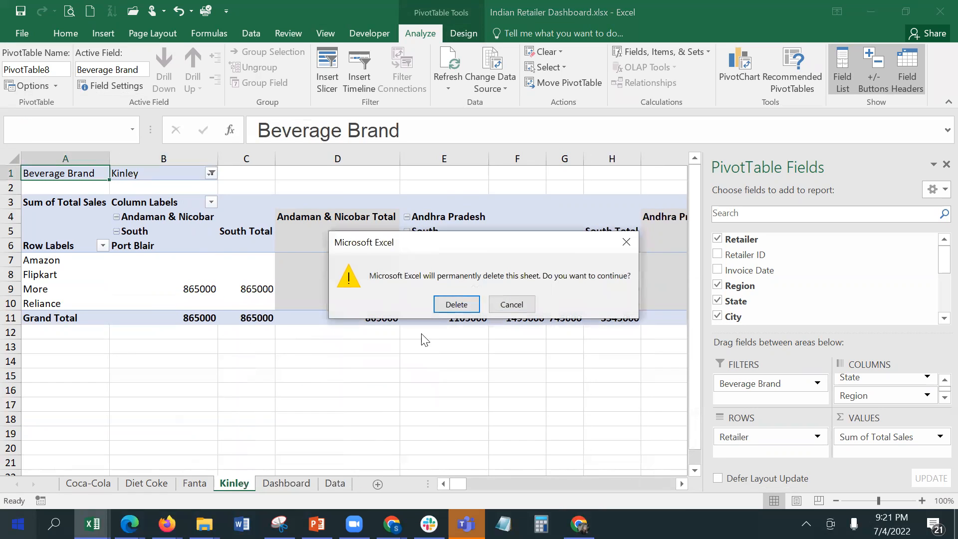
pyautogui.click(456, 303)
pyautogui.click(194, 483)
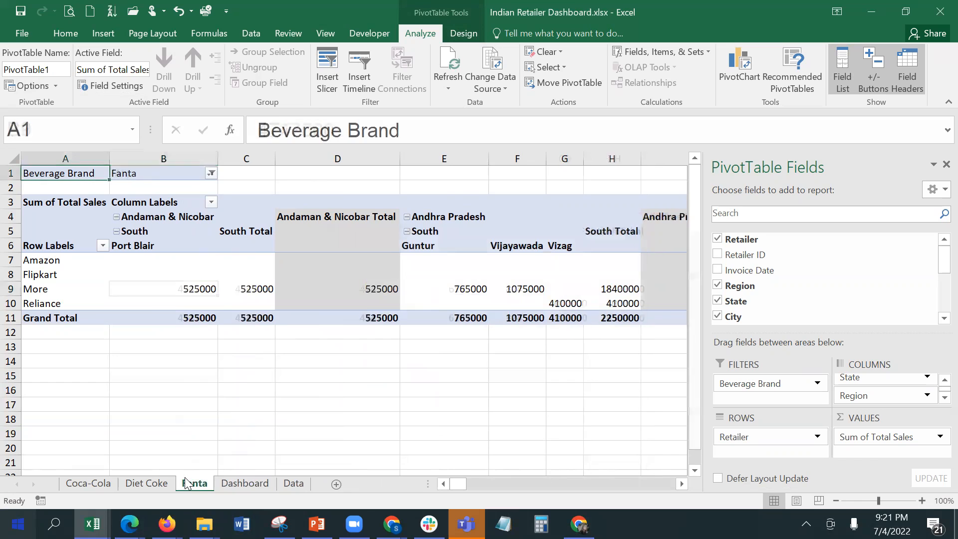
pyautogui.rightClick(192, 483)
pyautogui.click(214, 322)
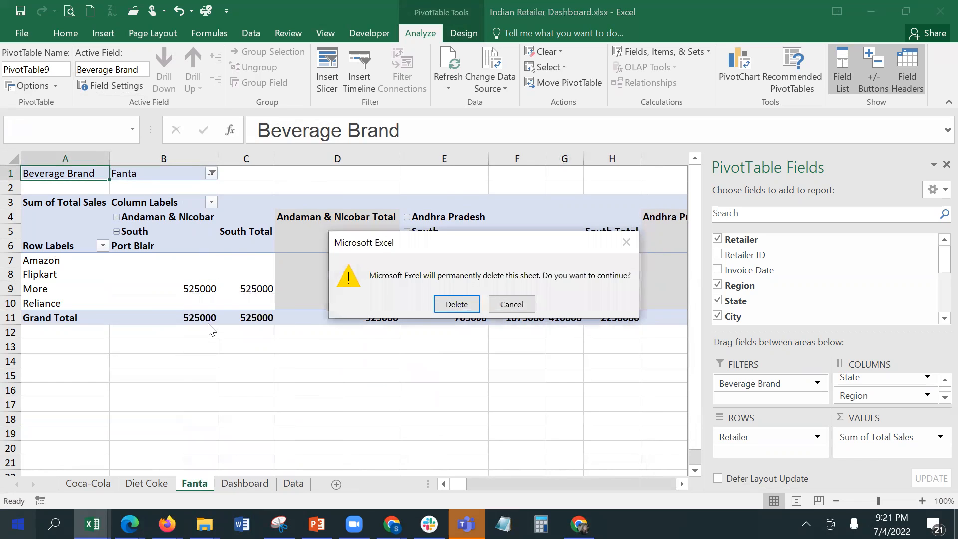
pyautogui.click(448, 309)
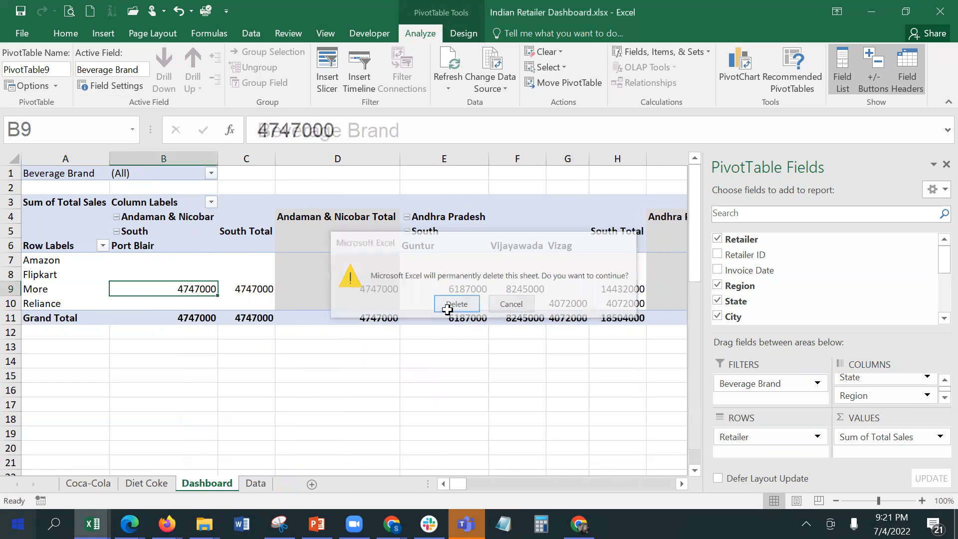
# Step: Permanently delete the generated Diet Coke and Coca-Cola sheets, leaving only Dashboard and Data
pyautogui.click(135, 482)
pyautogui.rightClick(135, 479)
pyautogui.click(167, 323)
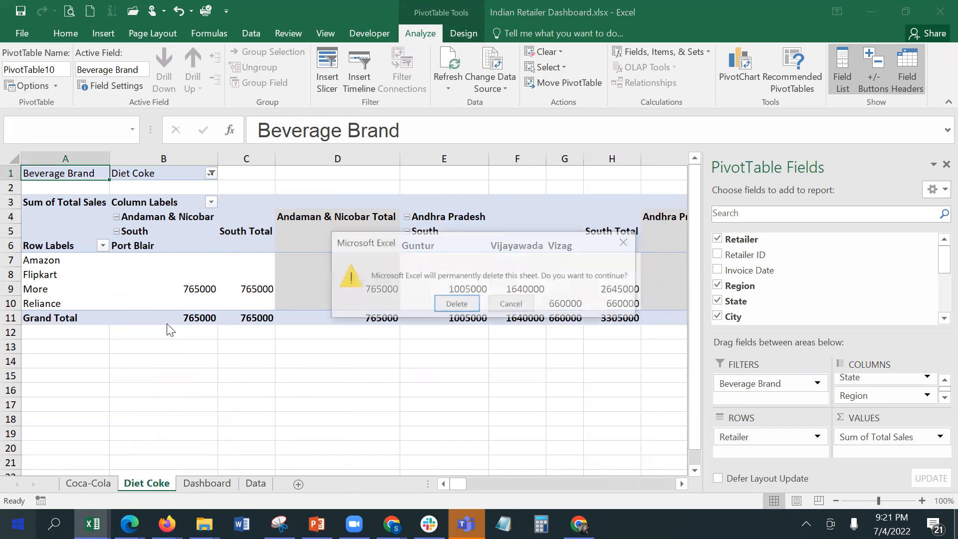
pyautogui.click(453, 305)
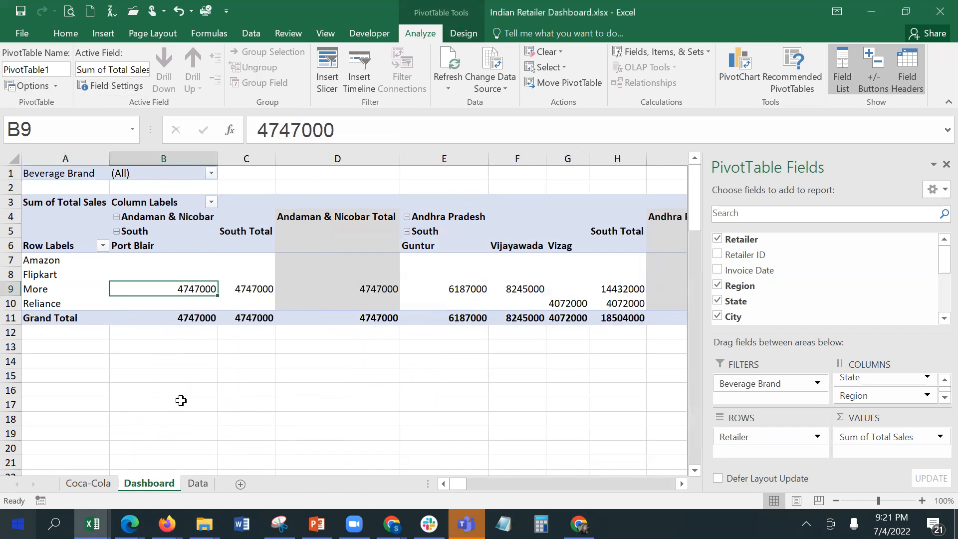
pyautogui.click(102, 483)
pyautogui.rightClick(102, 482)
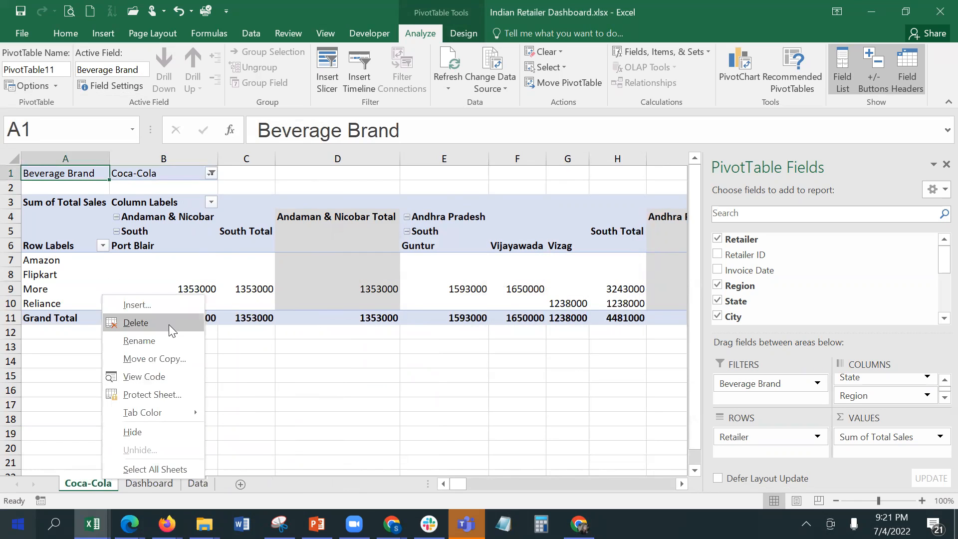
pyautogui.click(169, 324)
pyautogui.click(454, 304)
# Step: Remove the City and Region fields from the columns of the Dashboard PivotTable, keeping only State there
pyautogui.click(154, 403)
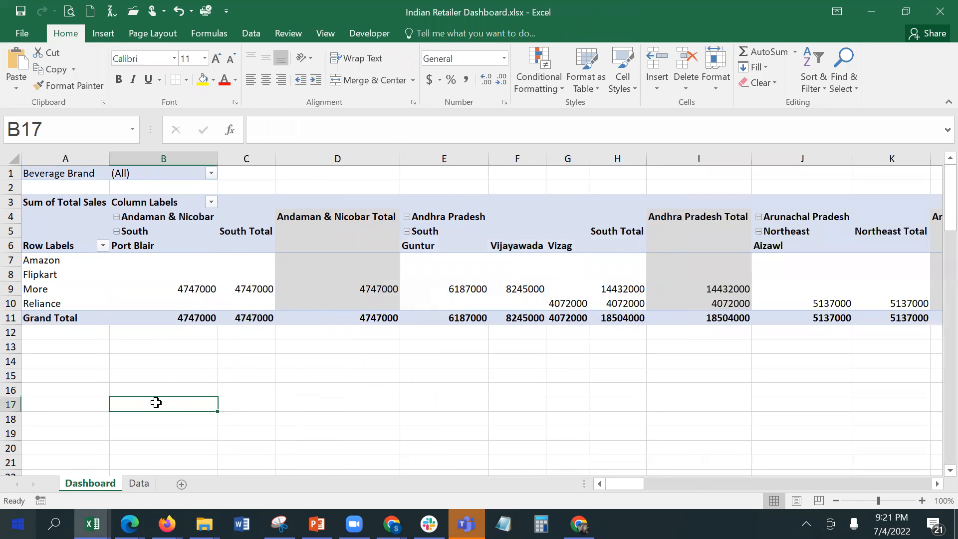
pyautogui.click(146, 283)
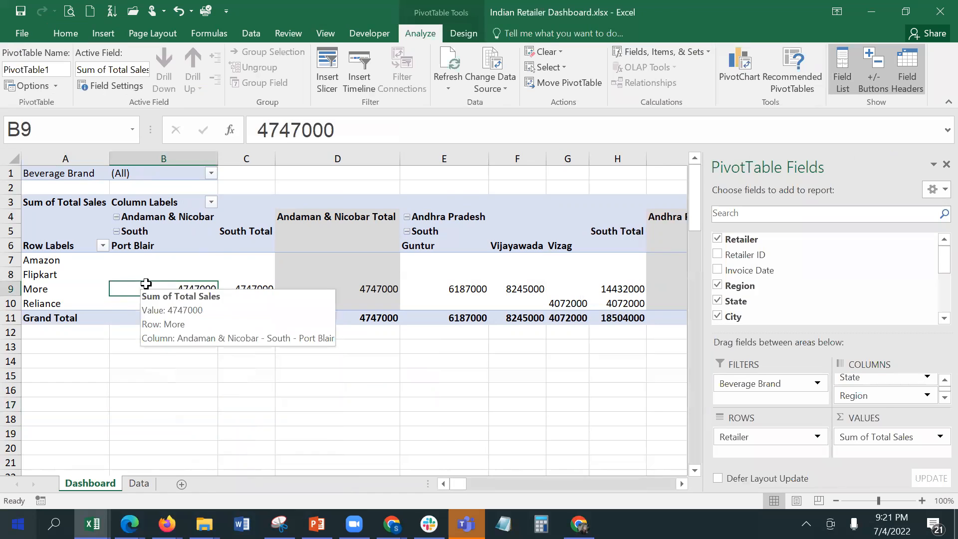
pyautogui.scroll(-3, 935, 271)
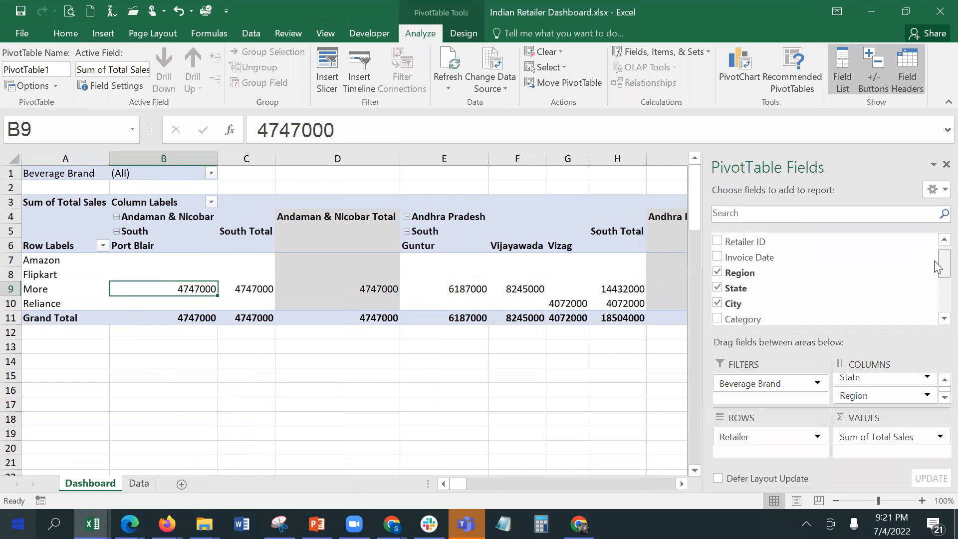
pyautogui.scroll(-2, 935, 272)
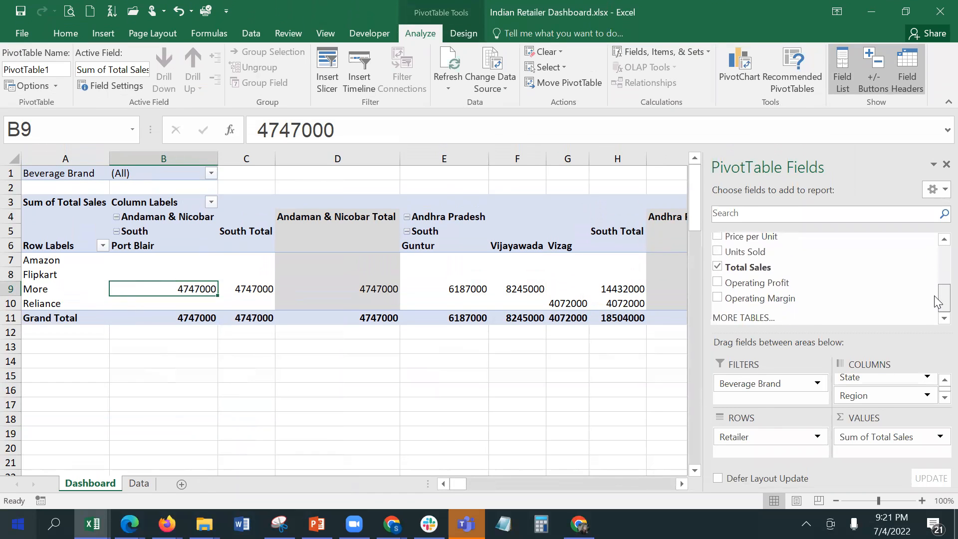
pyautogui.scroll(5, 936, 280)
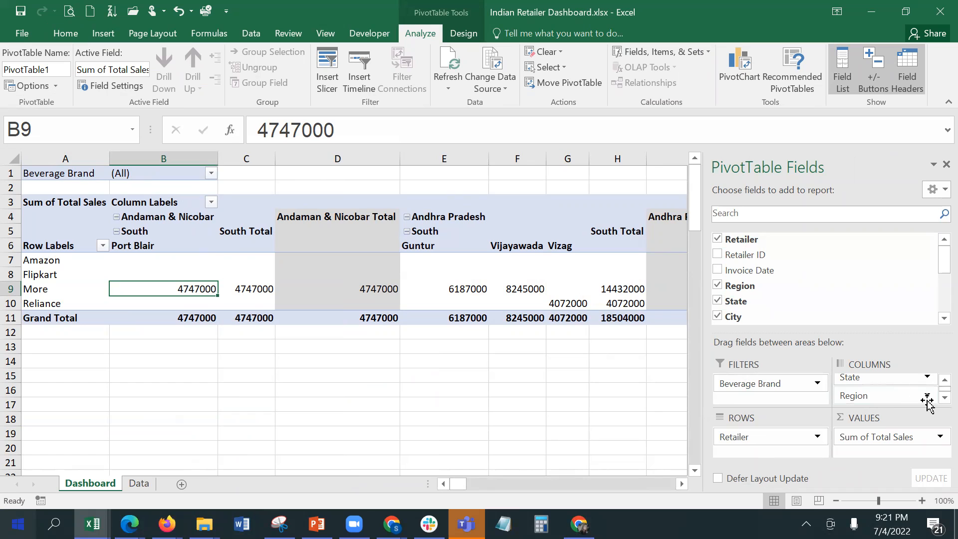
pyautogui.scroll(-1, 933, 396)
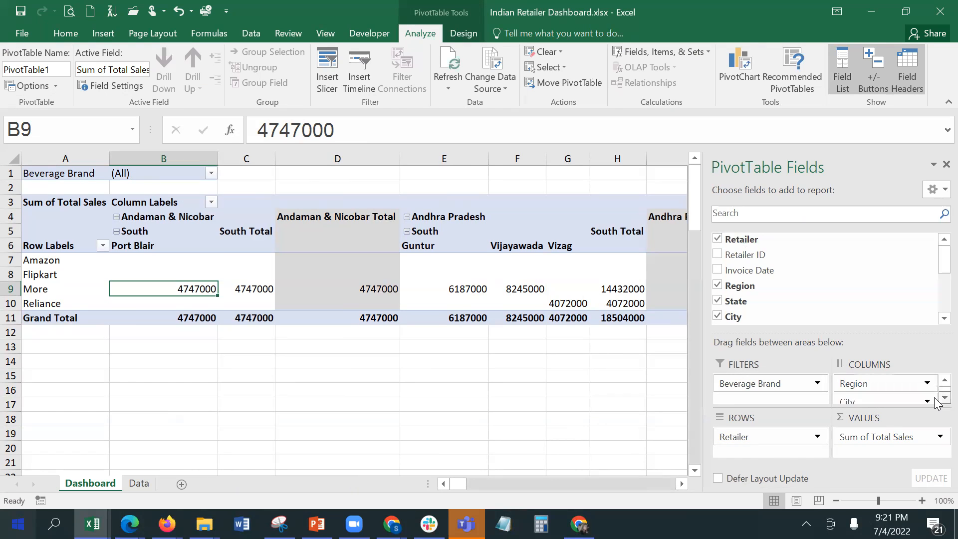
pyautogui.moveTo(919, 395); pyautogui.dragTo(743, 269)
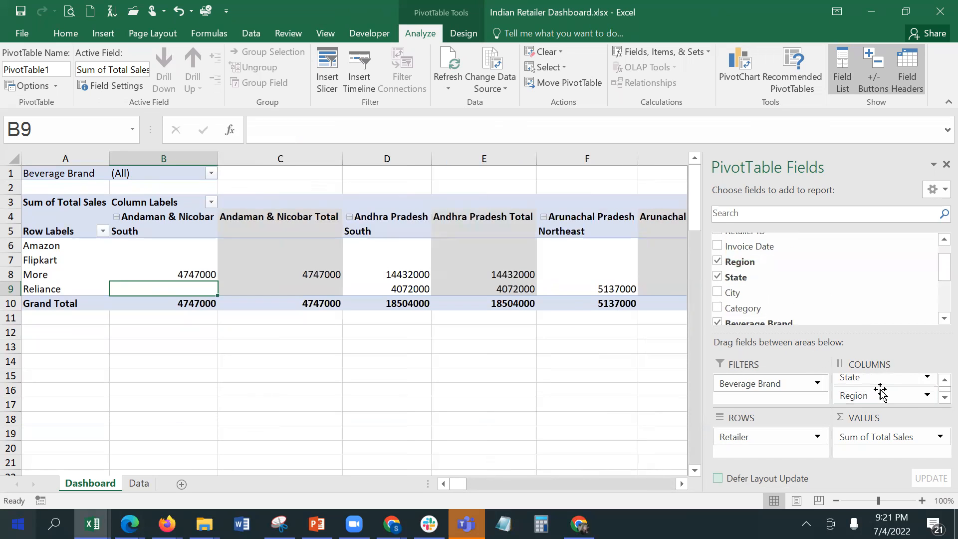
pyautogui.moveTo(876, 395); pyautogui.dragTo(786, 265)
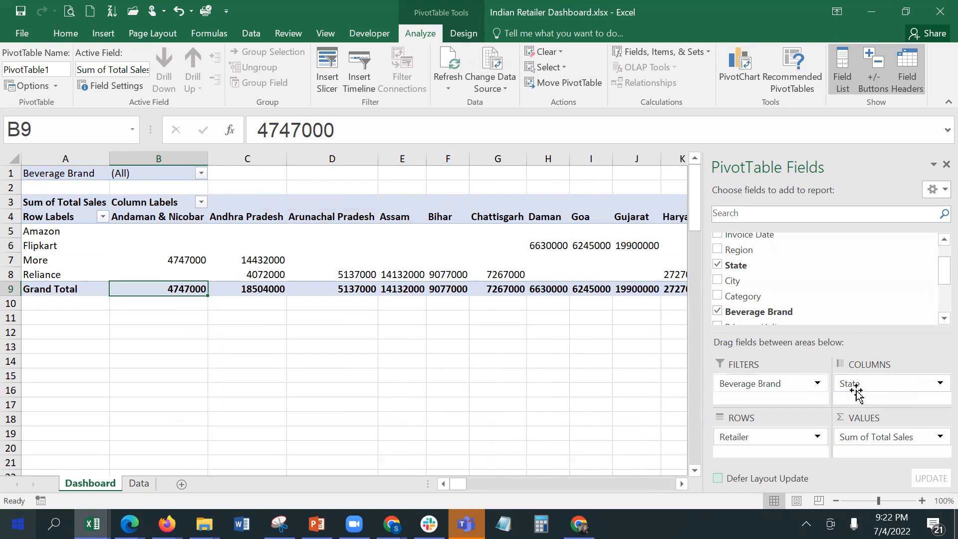
# Step: Swap the PivotTable layout so that State forms the rows and Retailer forms the columns
pyautogui.moveTo(863, 385)
pyautogui.mouseDown()
pyautogui.moveTo(748, 439)
pyautogui.moveTo(882, 382)
pyautogui.mouseUp()
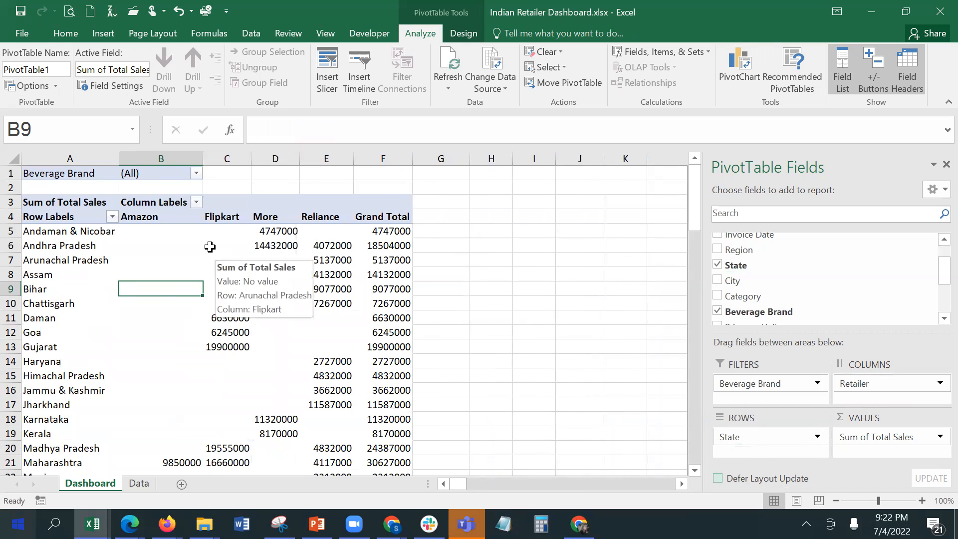
pyautogui.click(115, 344)
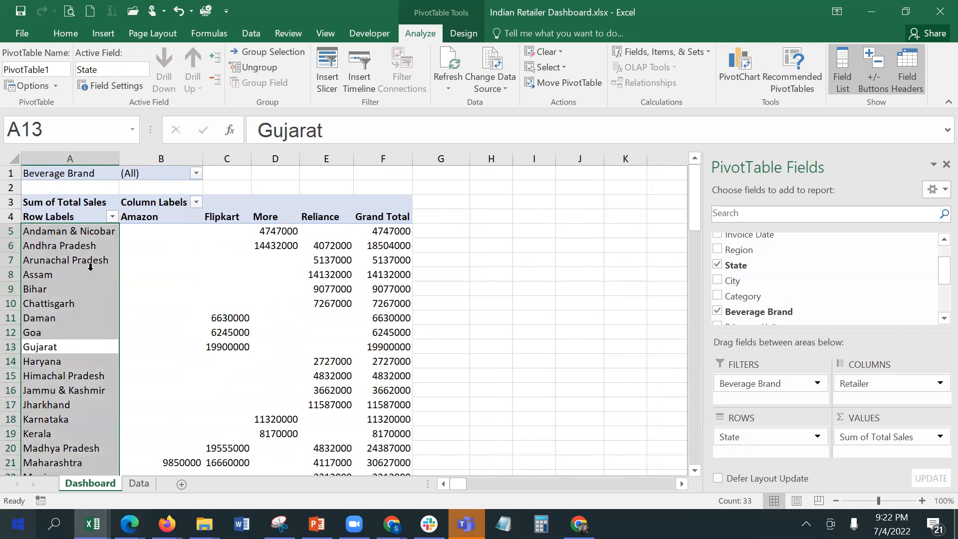
pyautogui.click(253, 244)
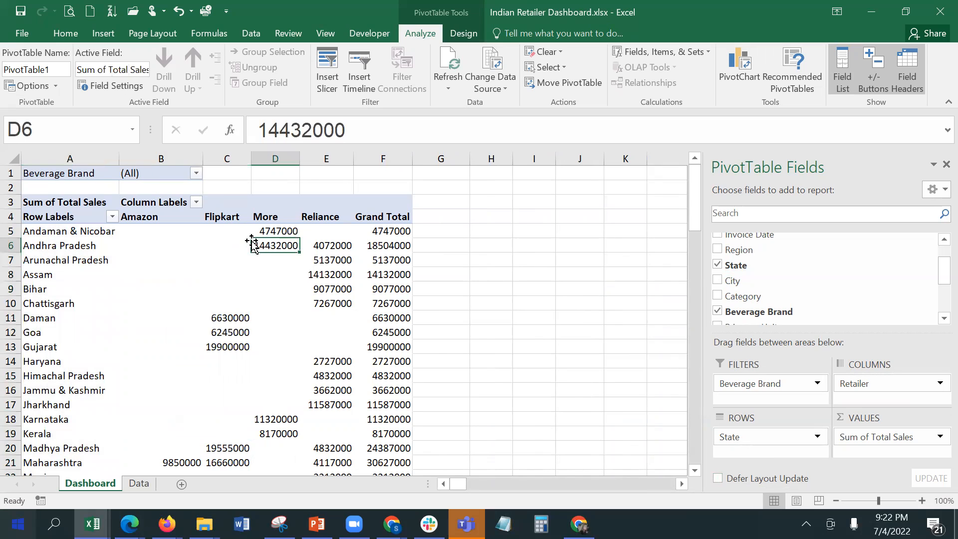
# Step: Add Total Sales to the PivotTable values a second time and compare the two sum columns under Amazon
pyautogui.moveTo(937, 269); pyautogui.dragTo(937, 345)
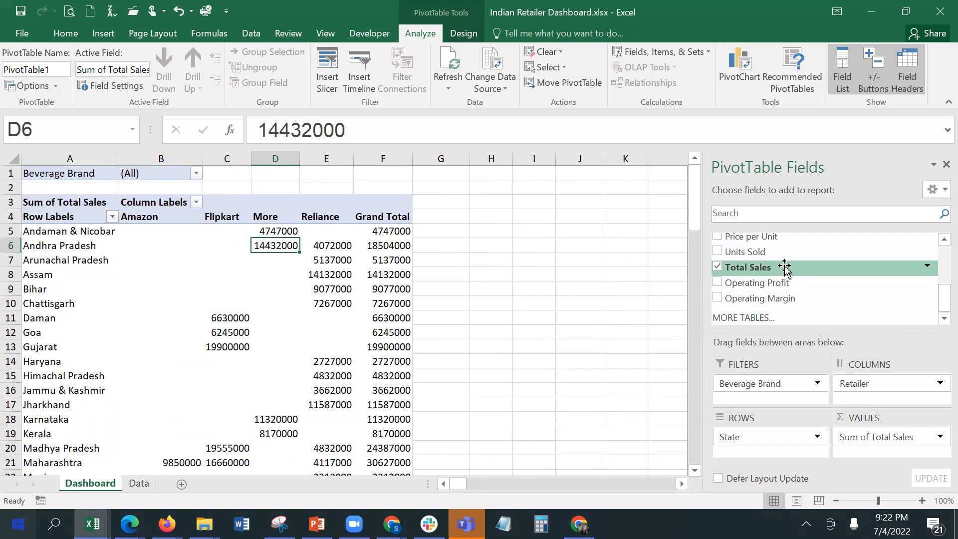
pyautogui.moveTo(786, 267); pyautogui.dragTo(876, 450)
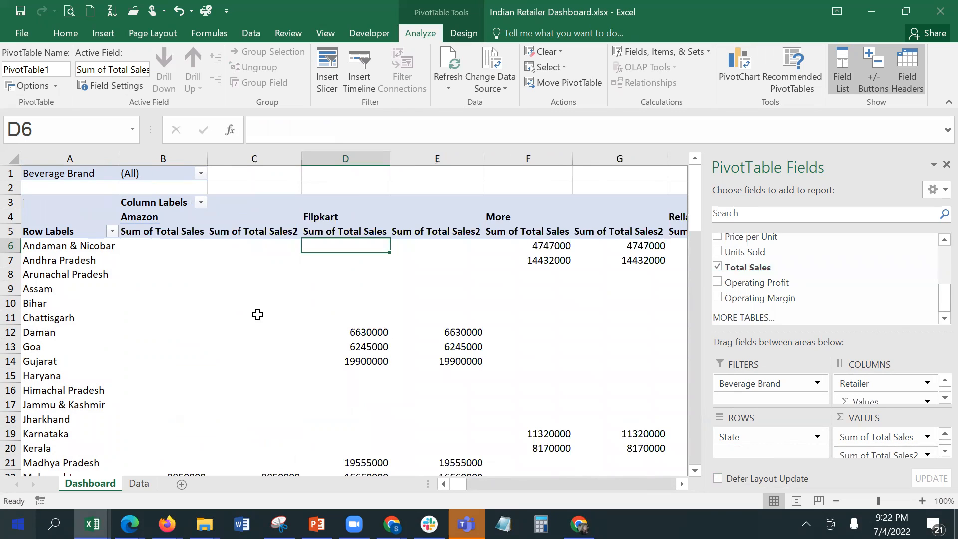
pyautogui.click(156, 233)
pyautogui.click(251, 230)
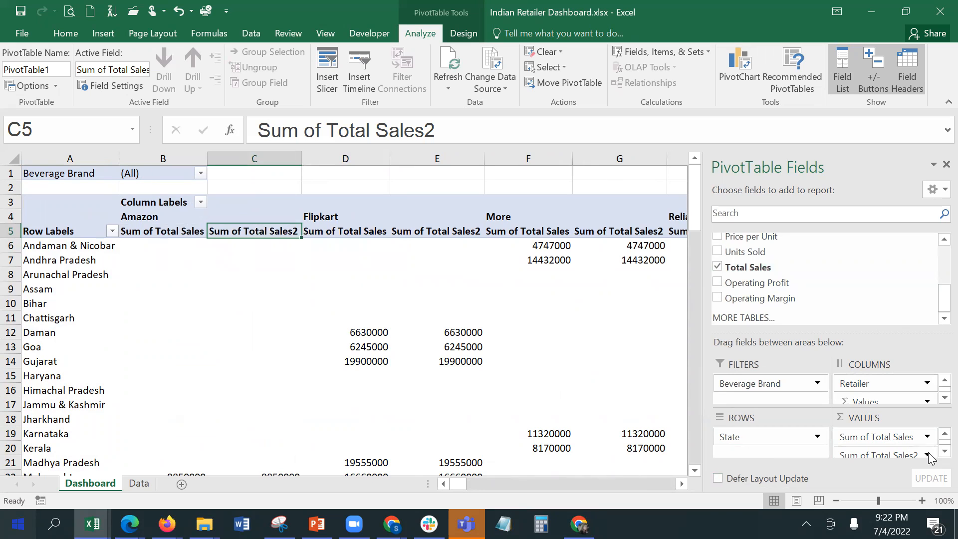
# Step: Set the second Total Sales value field to summarize by Average and look over the average columns for the retailers
pyautogui.click(908, 451)
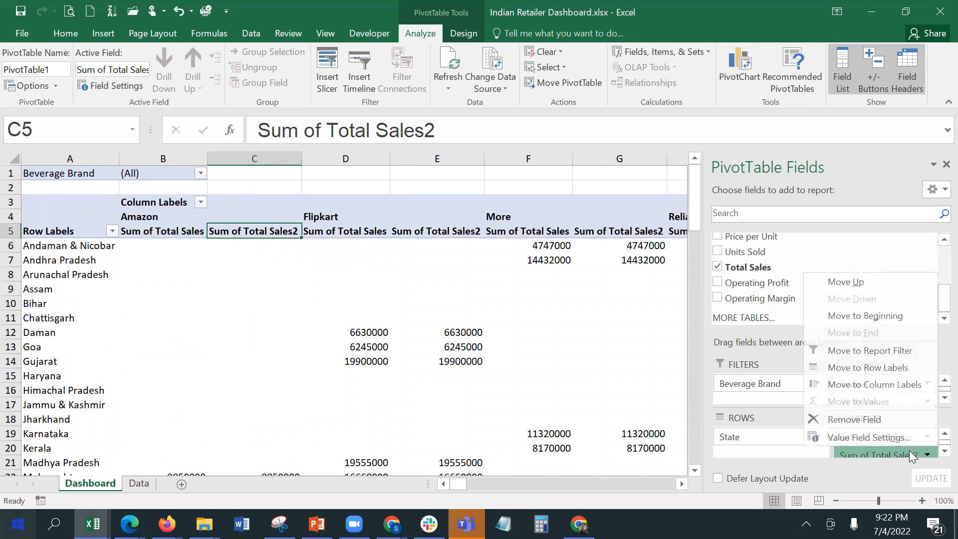
pyautogui.click(892, 437)
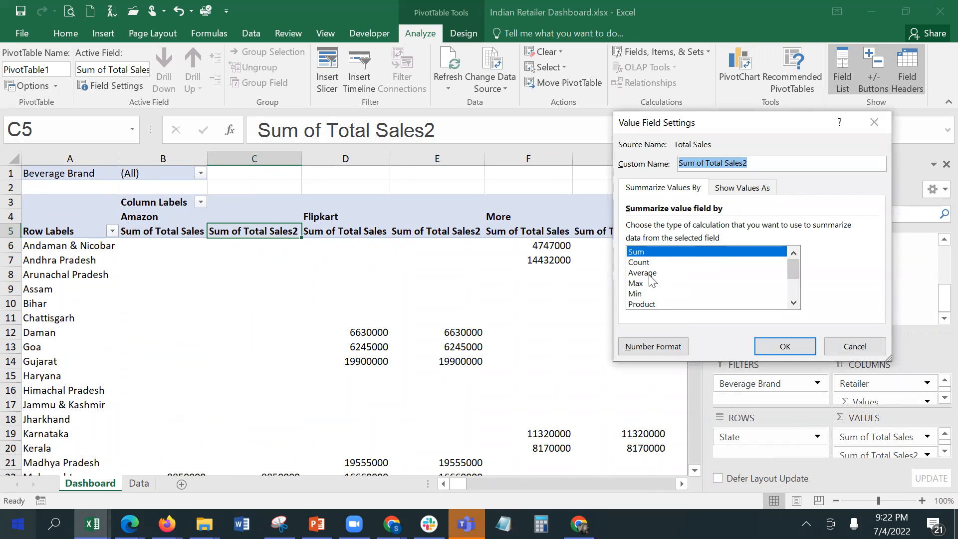
pyautogui.click(650, 275)
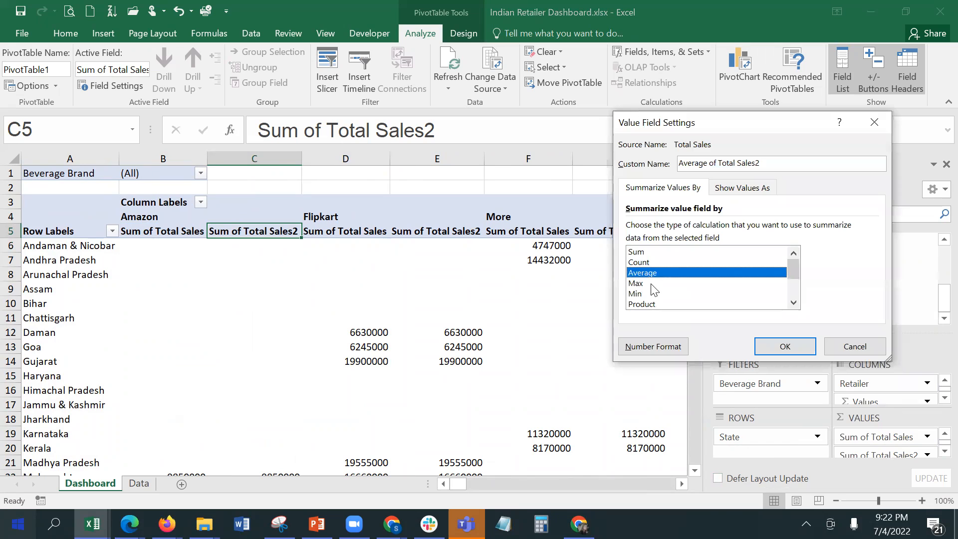
pyautogui.click(652, 284)
pyautogui.click(652, 293)
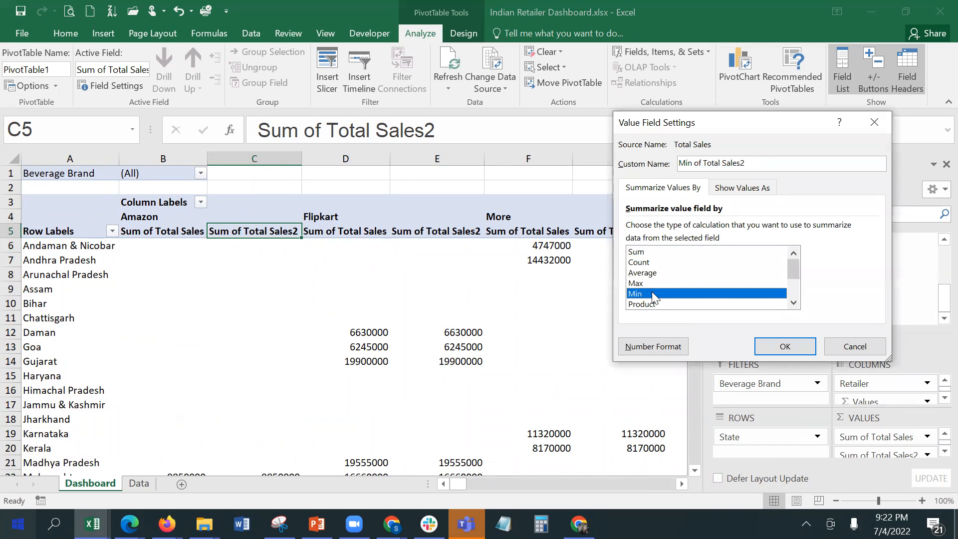
pyautogui.moveTo(791, 264)
pyautogui.mouseDown()
pyautogui.moveTo(790, 290)
pyautogui.moveTo(793, 264)
pyautogui.mouseUp()
pyautogui.click(670, 273)
pyautogui.click(765, 346)
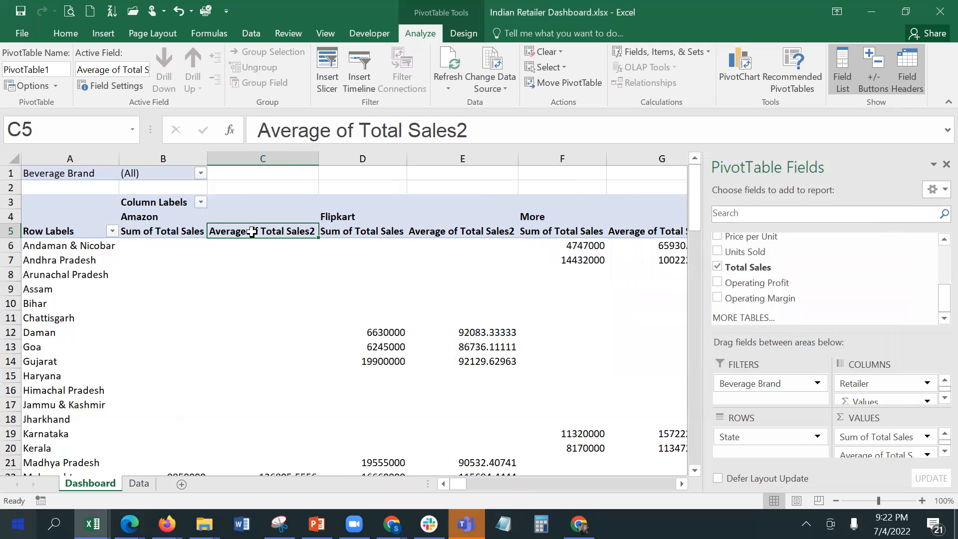
pyautogui.click(490, 230)
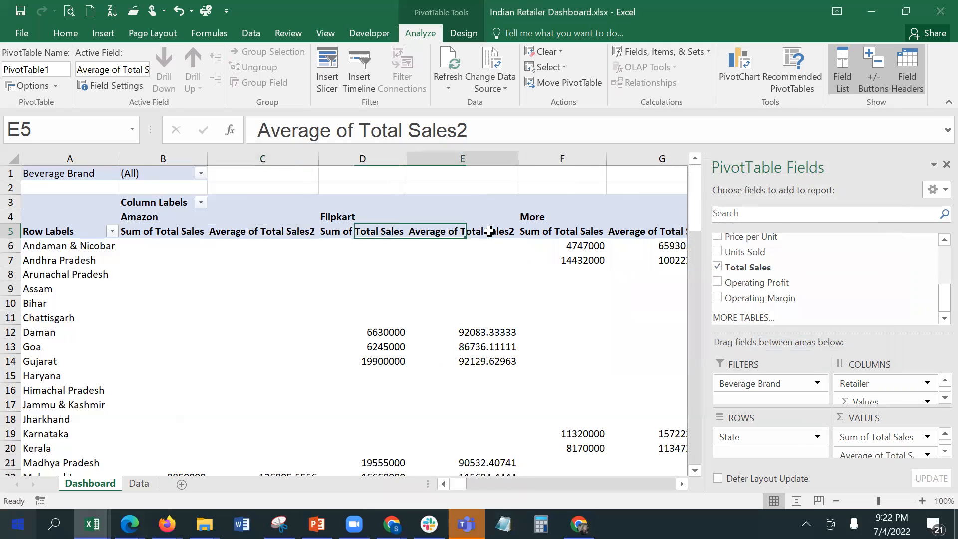
pyautogui.moveTo(464, 480)
pyautogui.mouseDown()
pyautogui.moveTo(483, 482)
pyautogui.moveTo(471, 482)
pyautogui.mouseUp()
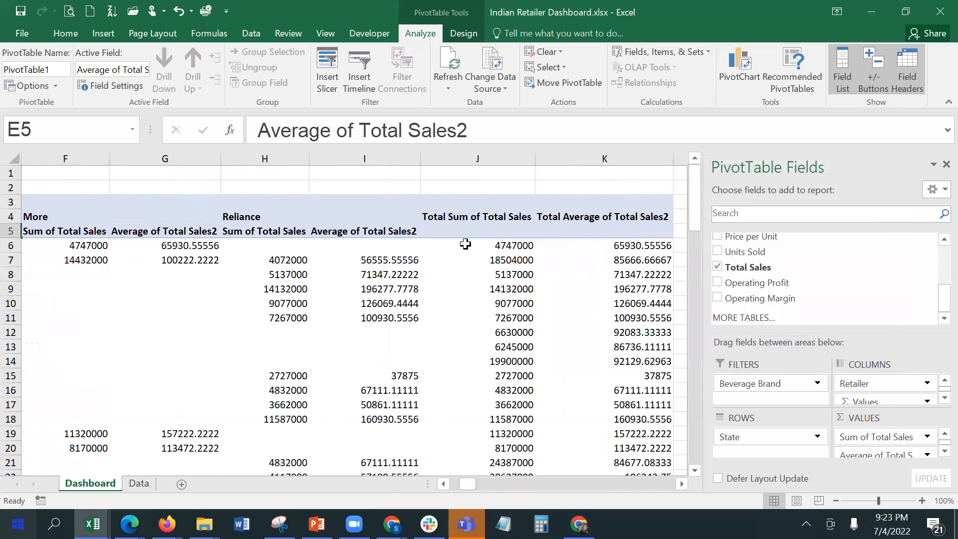
# Step: Review the summarize-by calculation options in the value field settings of the average Total Sales field
pyautogui.moveTo(562, 403)
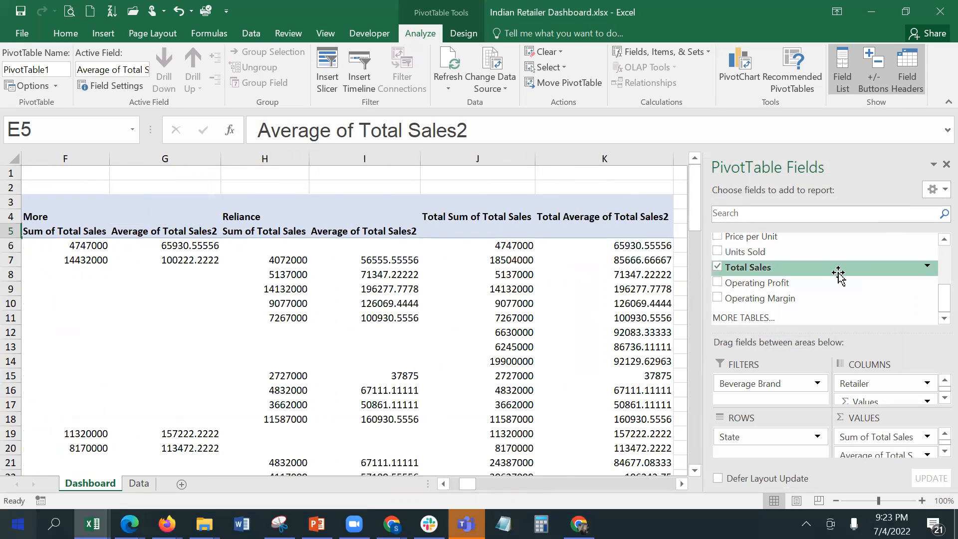
pyautogui.click(905, 454)
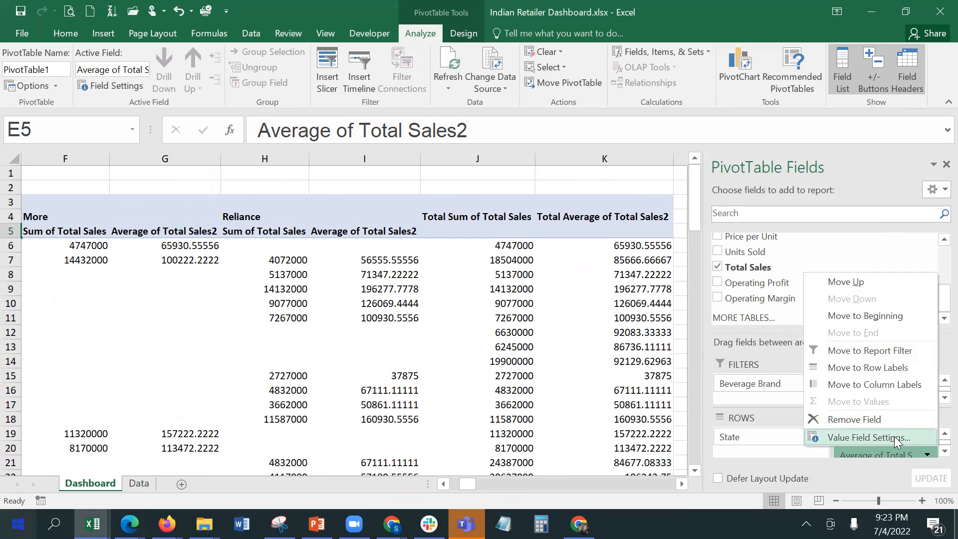
pyautogui.click(894, 436)
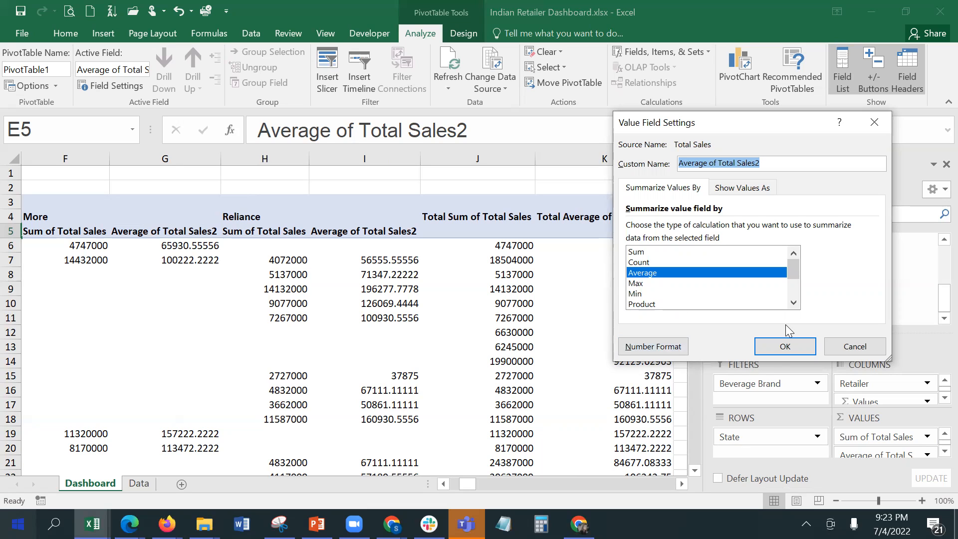
pyautogui.click(782, 350)
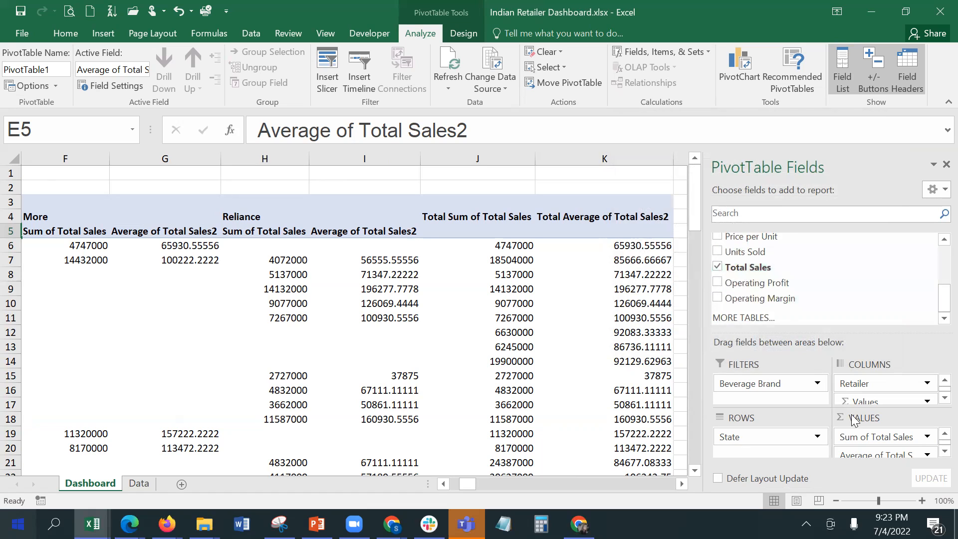
# Step: Replace the average Total Sales field in the PivotTable values with a fresh second sum of Total Sales
pyautogui.click(926, 454)
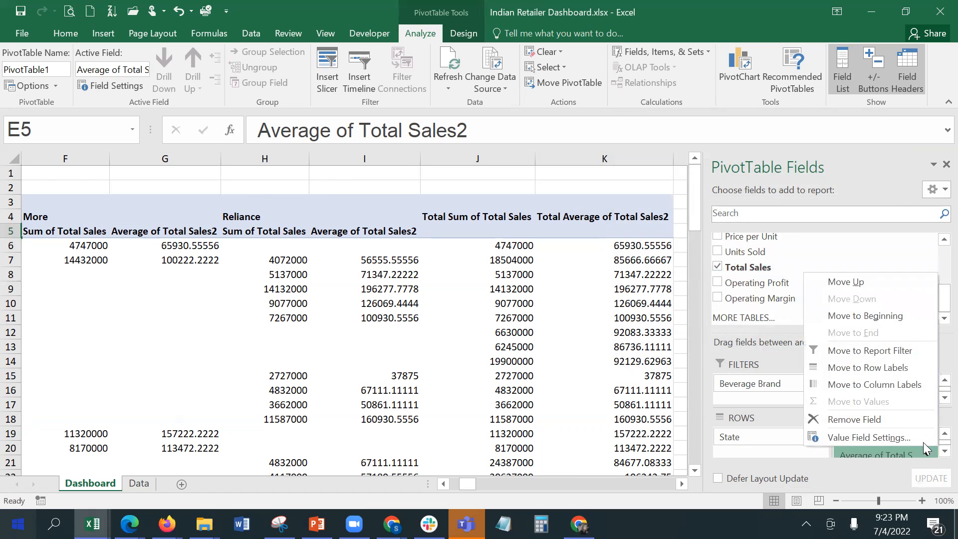
pyautogui.click(880, 419)
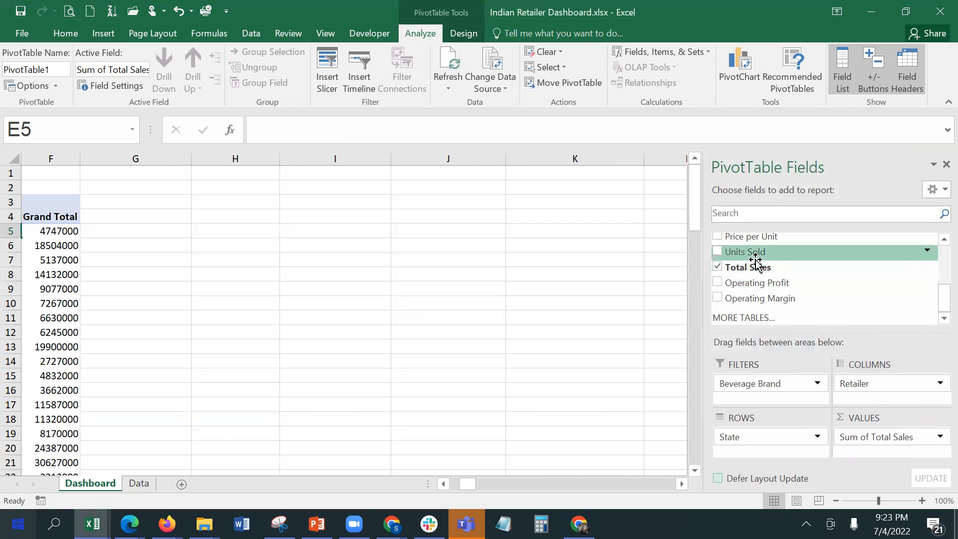
pyautogui.moveTo(758, 268); pyautogui.dragTo(869, 450)
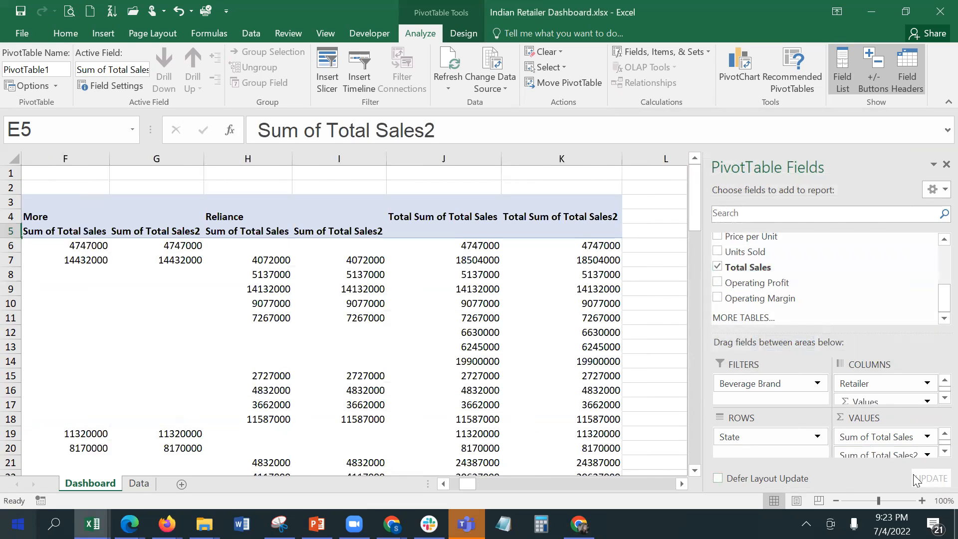
# Step: Show the second Total Sales value field as % of Column Total
pyautogui.click(923, 455)
pyautogui.click(892, 435)
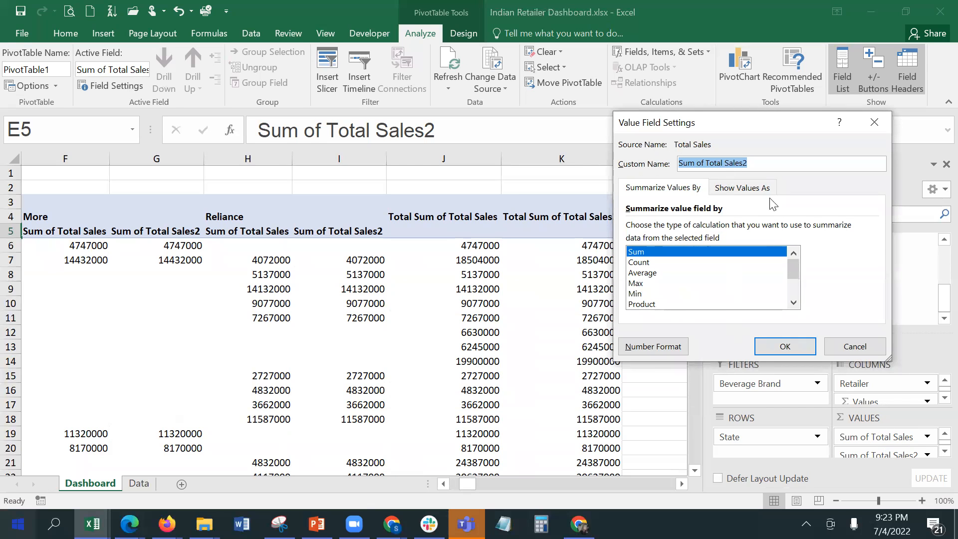
pyautogui.click(753, 192)
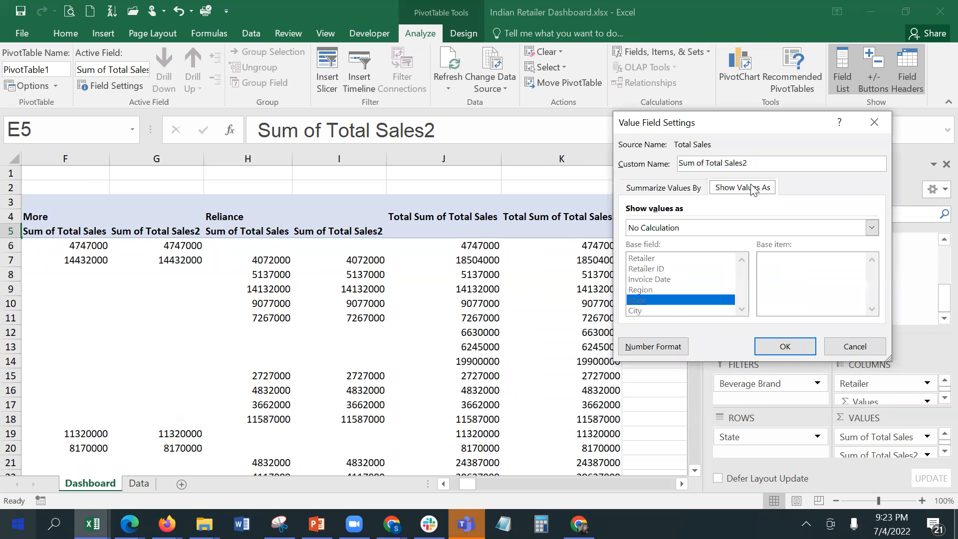
pyautogui.click(664, 229)
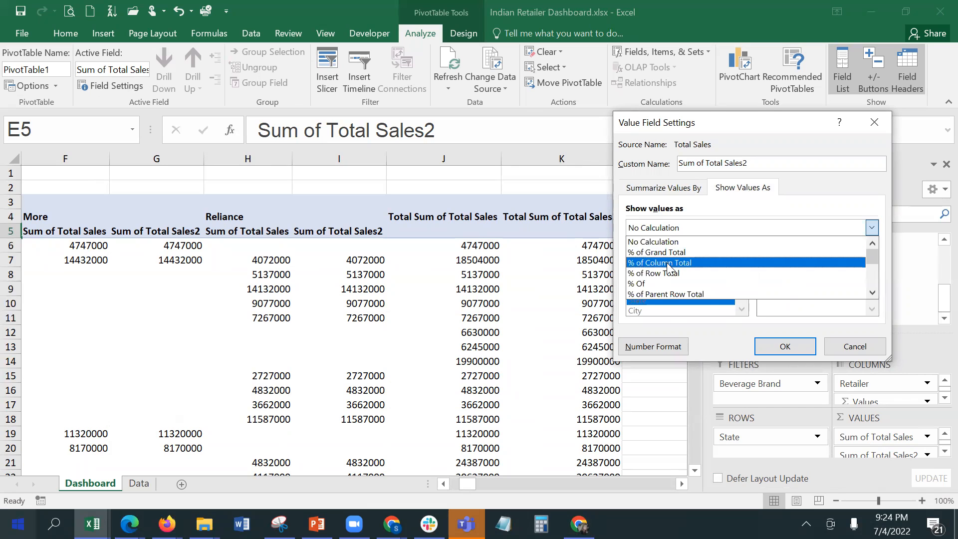
pyautogui.click(669, 262)
pyautogui.click(785, 346)
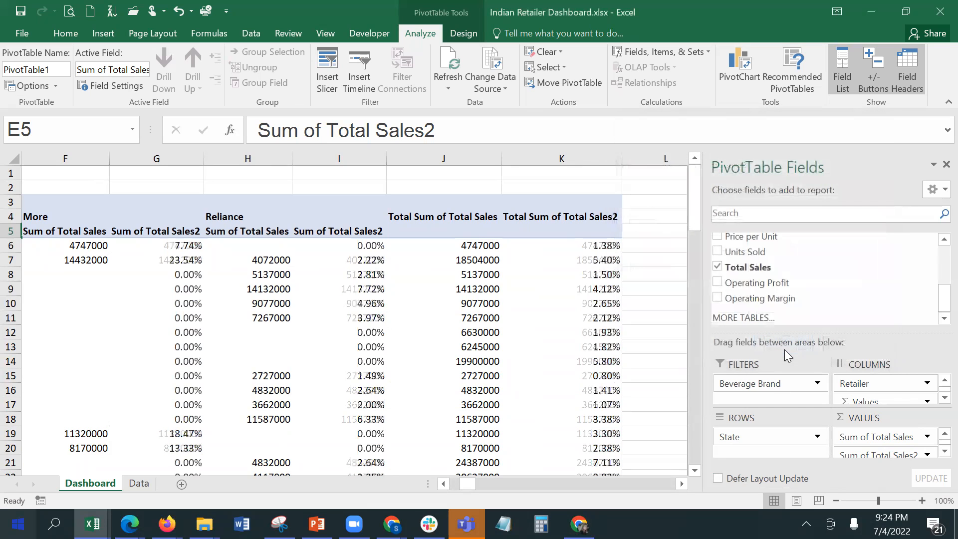
# Step: Compare Amazon's sales sums and column percentages for Maharashtra, Punjab and the Grand Total, and look over the other retailers' percentage columns
pyautogui.click(151, 273)
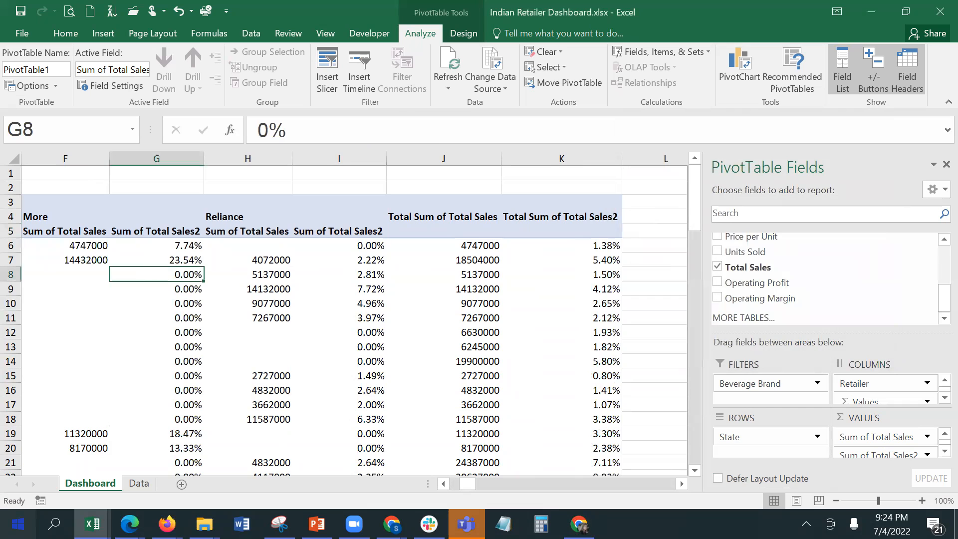
pyautogui.moveTo(474, 482); pyautogui.dragTo(438, 483)
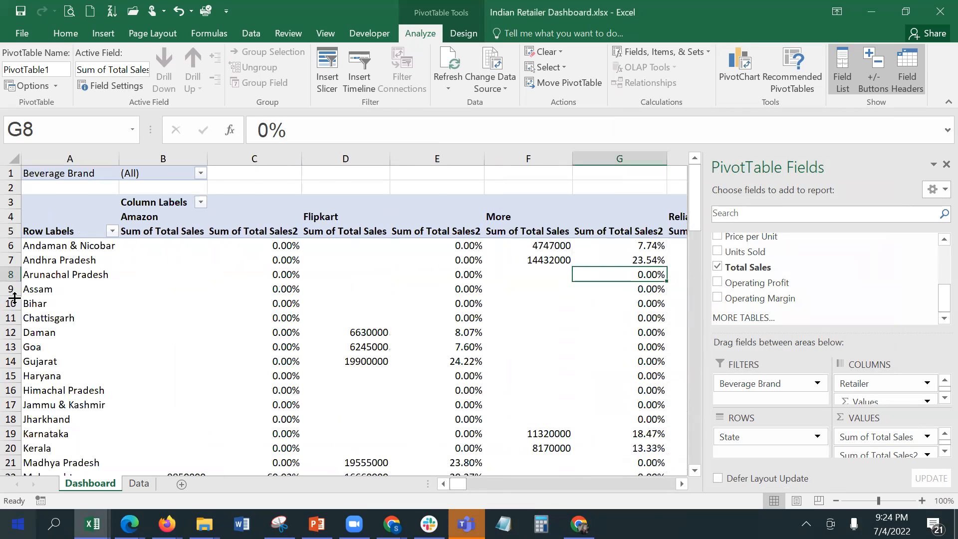
pyautogui.click(245, 255)
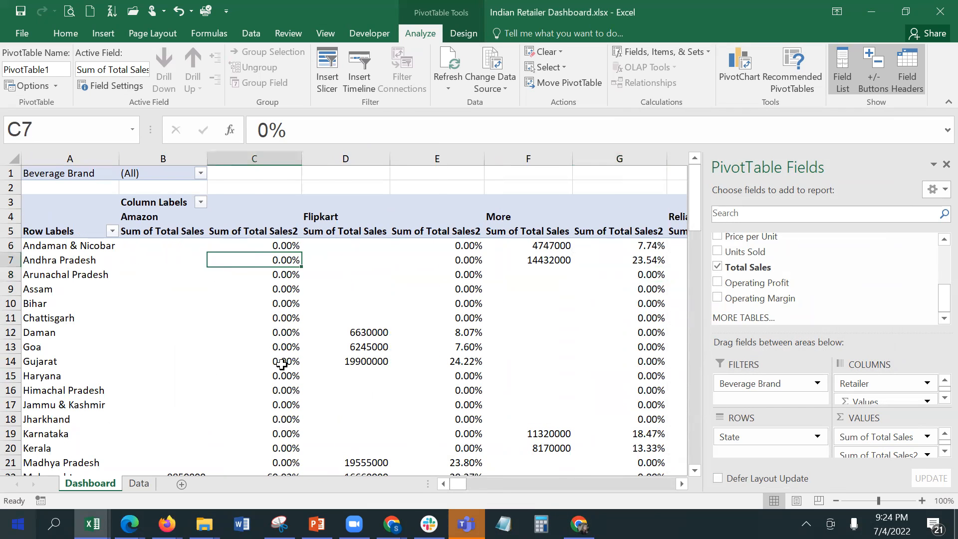
pyautogui.scroll(-2, 282, 363)
pyautogui.scroll(-3, 281, 363)
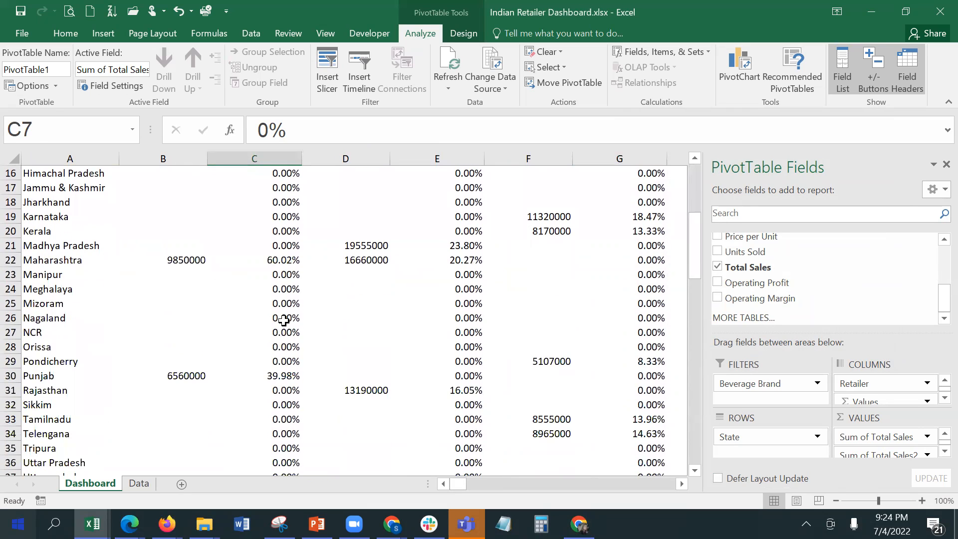
pyautogui.click(271, 261)
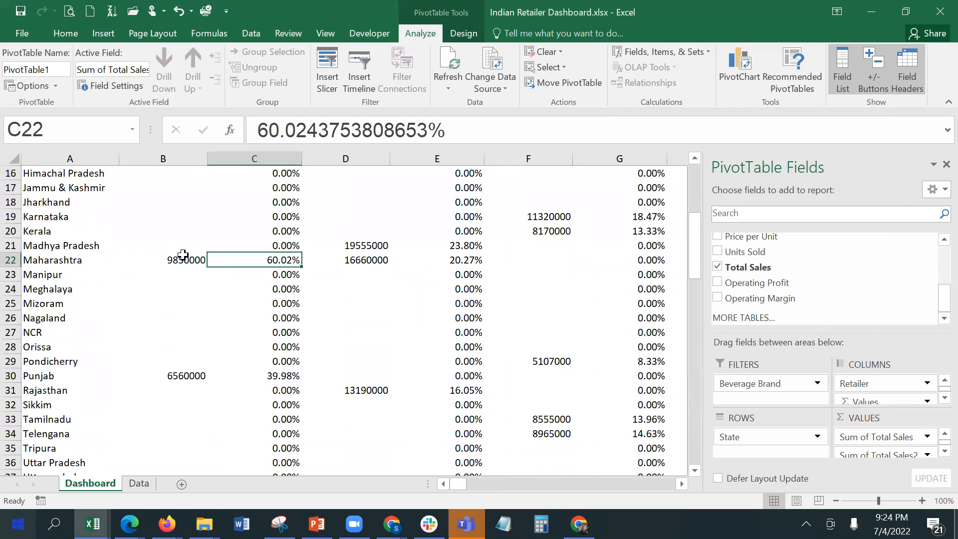
pyautogui.click(192, 375)
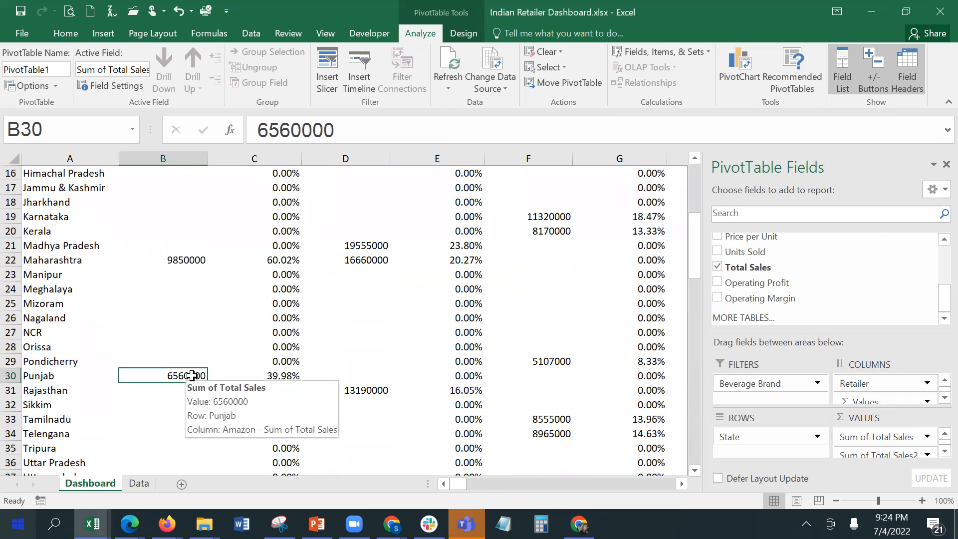
pyautogui.scroll(-3, 194, 386)
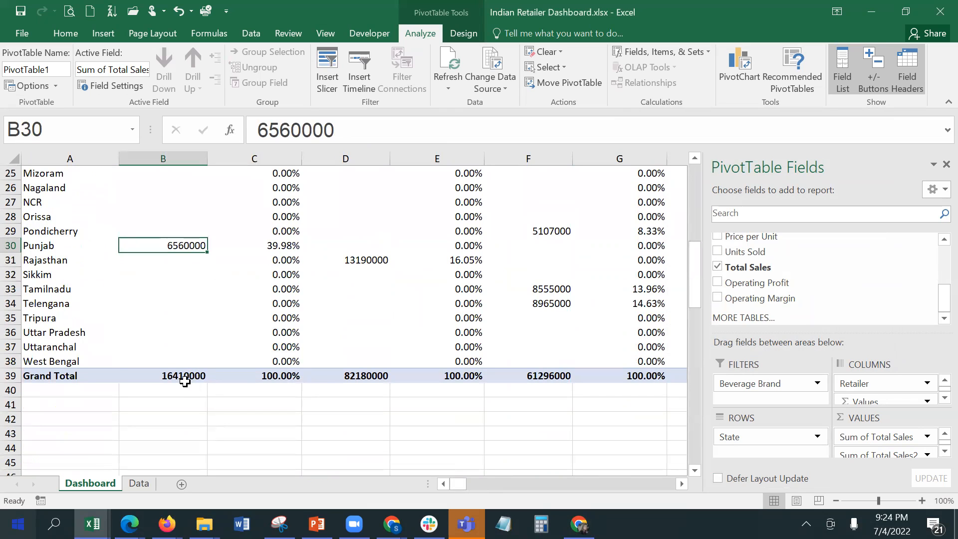
pyautogui.click(188, 376)
pyautogui.click(264, 375)
pyautogui.moveTo(264, 375)
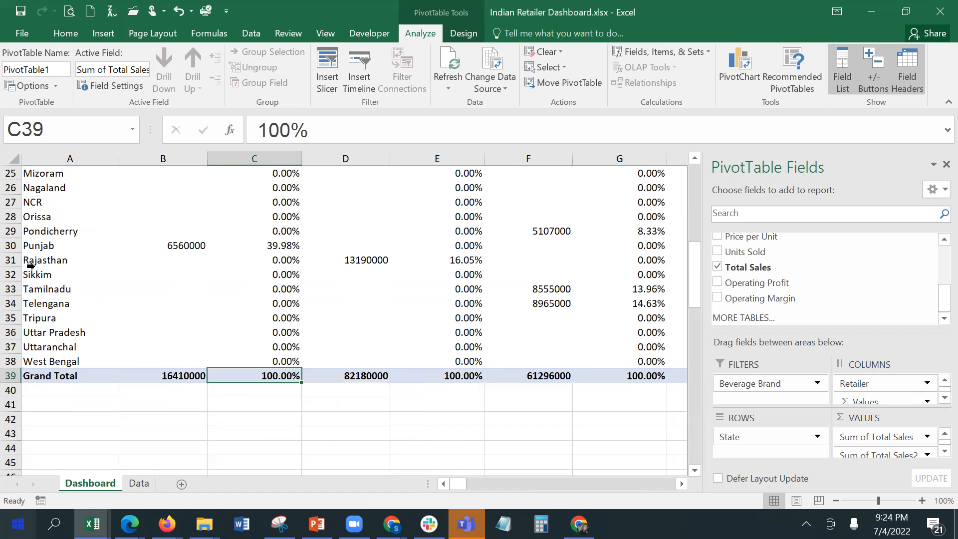
pyautogui.moveTo(313, 356)
pyautogui.scroll(7, 694, 164)
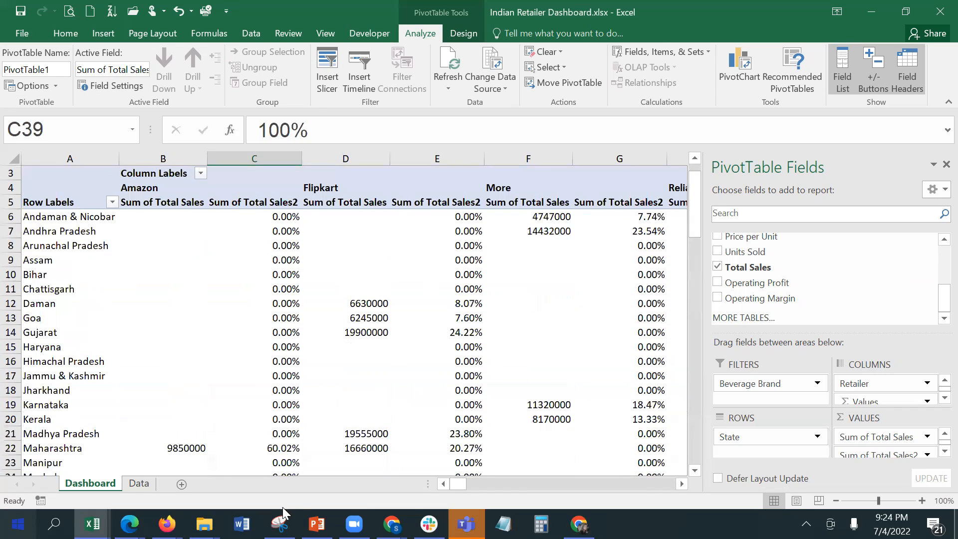
pyautogui.moveTo(462, 485); pyautogui.dragTo(469, 483)
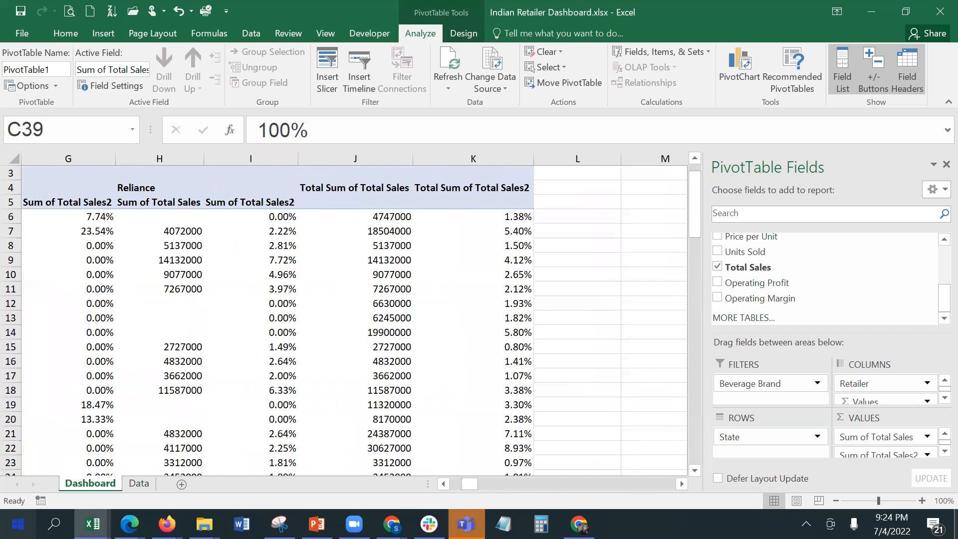